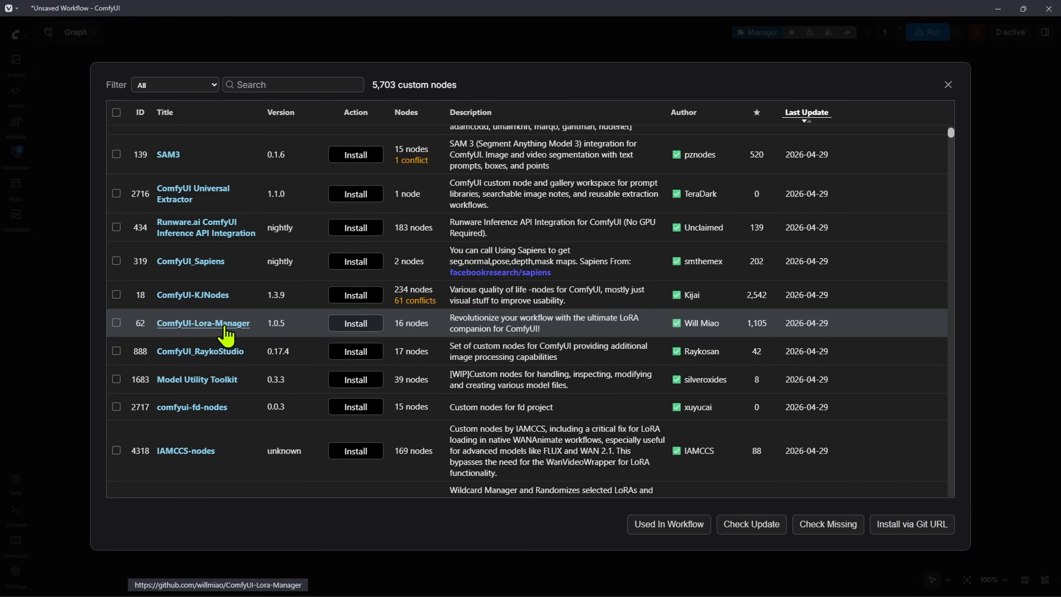
# Open the ComfyUI-Lora-Manager GitHub page from the custom node list and review its About text and README.
pyautogui.click(216, 327)
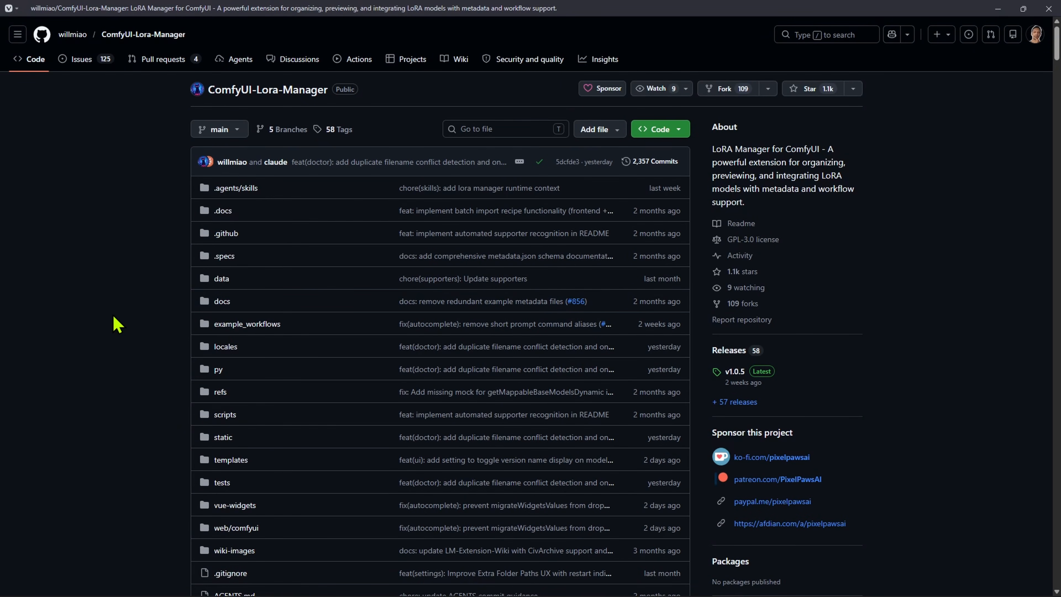
pyautogui.moveTo(744, 209); pyautogui.dragTo(709, 161)
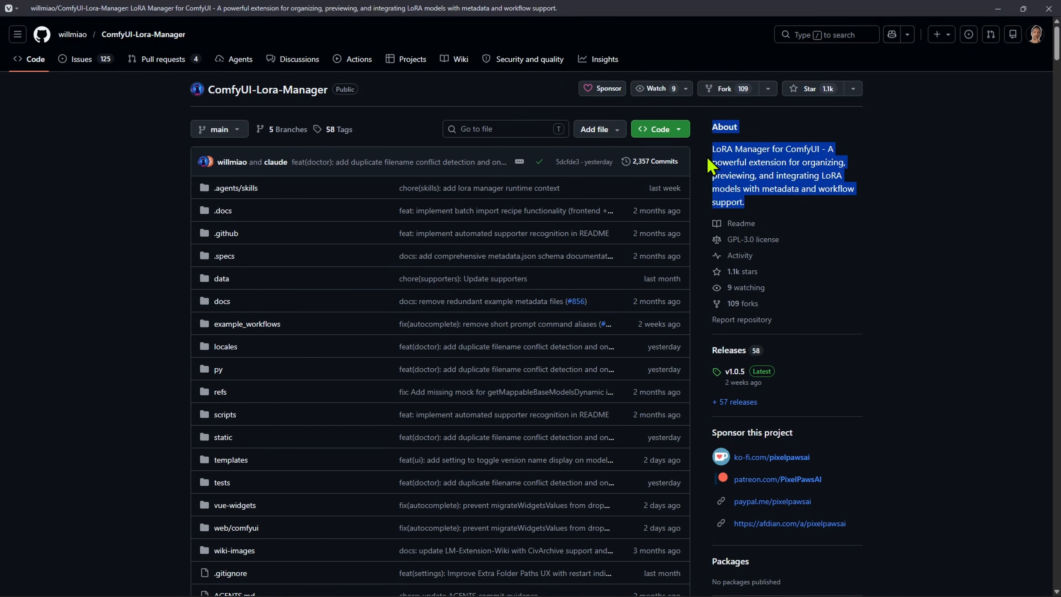
pyautogui.click(814, 162)
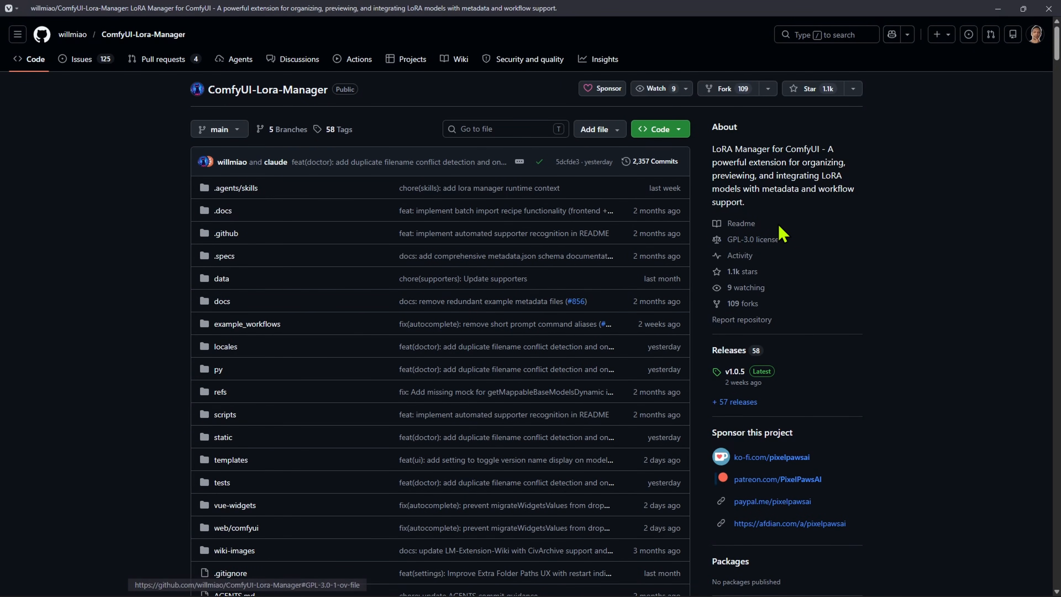
pyautogui.scroll(-10, 220, 280)
pyautogui.scroll(-5, 220, 280)
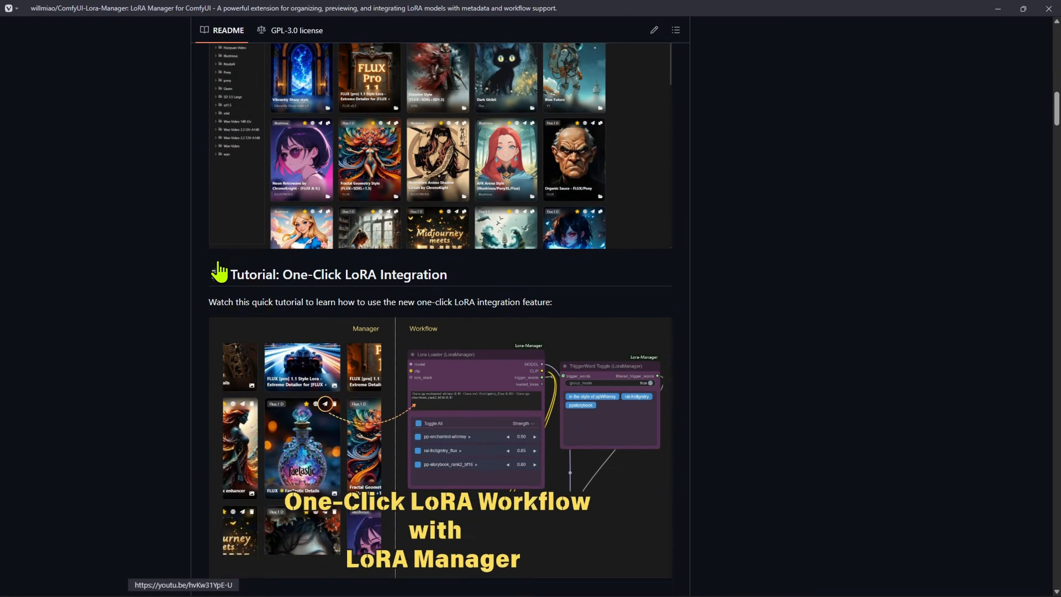
pyautogui.scroll(5, 489, 305)
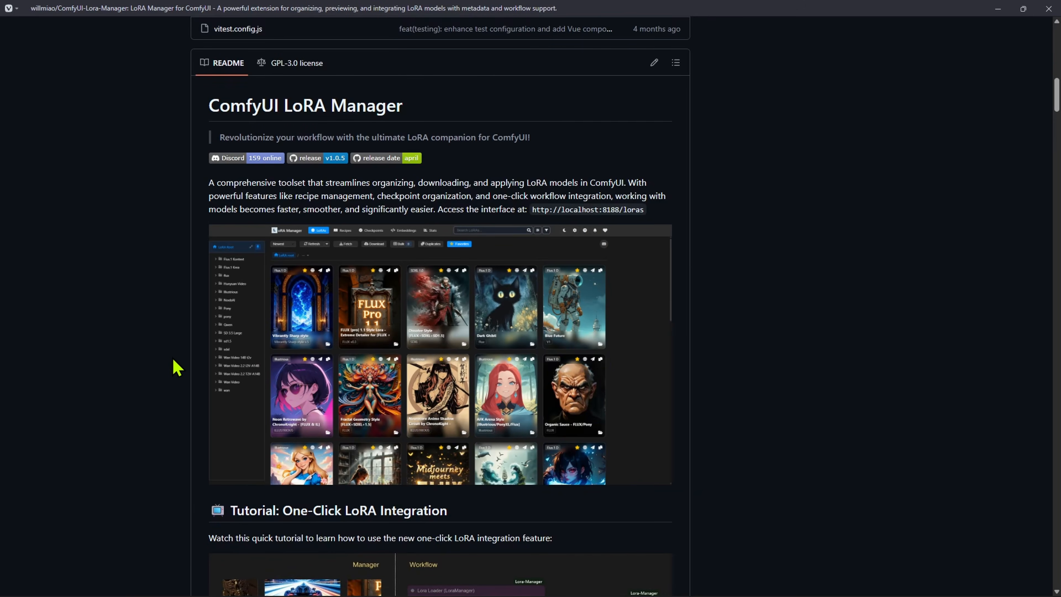
pyautogui.scroll(-20, 173, 367)
pyautogui.scroll(-12, 197, 329)
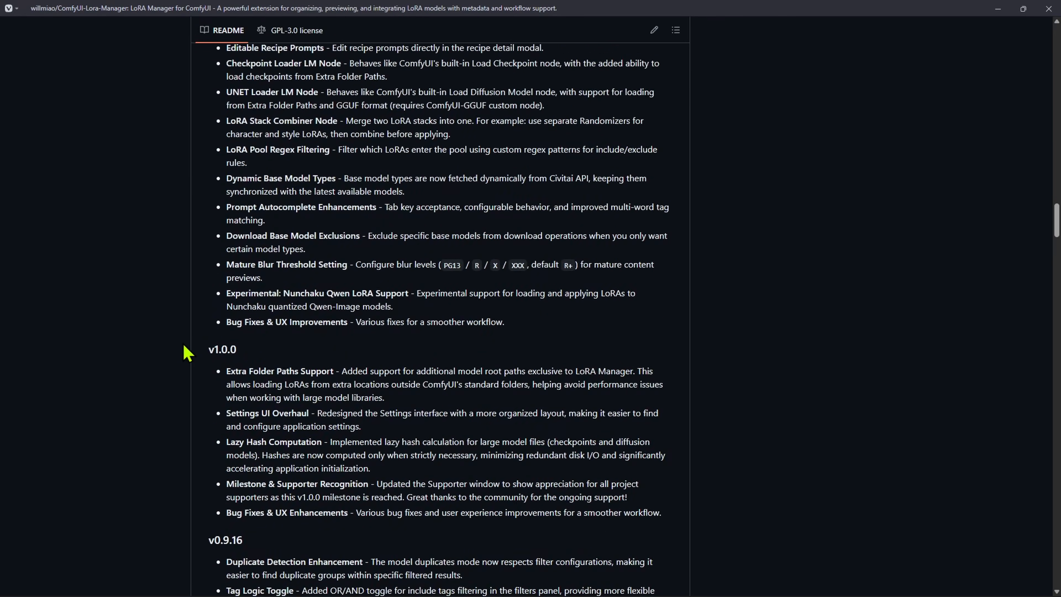
# Search the repository page for "recipe" and read the match about recipe management in the README introduction.
pyautogui.hotkey('ctrl', 'f')
pyautogui.write('recipe')
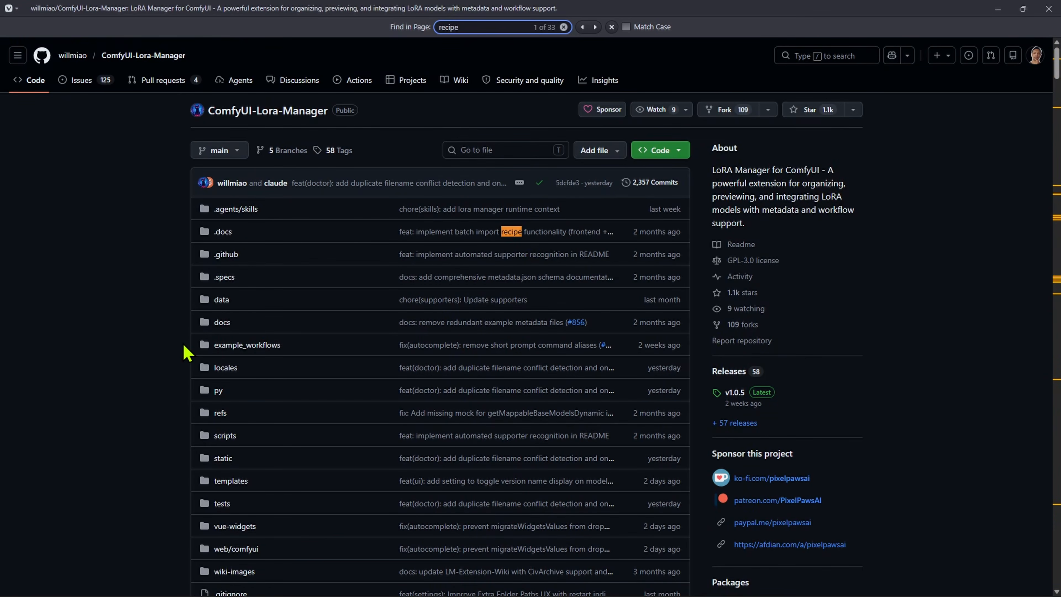
pyautogui.press('Return')
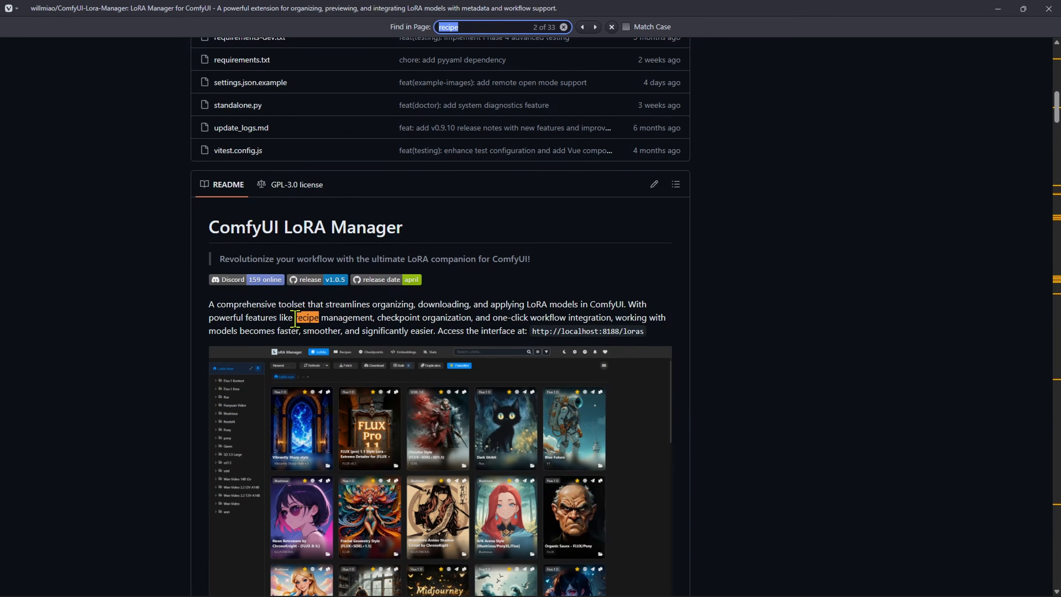
pyautogui.moveTo(294, 318); pyautogui.dragTo(382, 317)
pyautogui.click(496, 314)
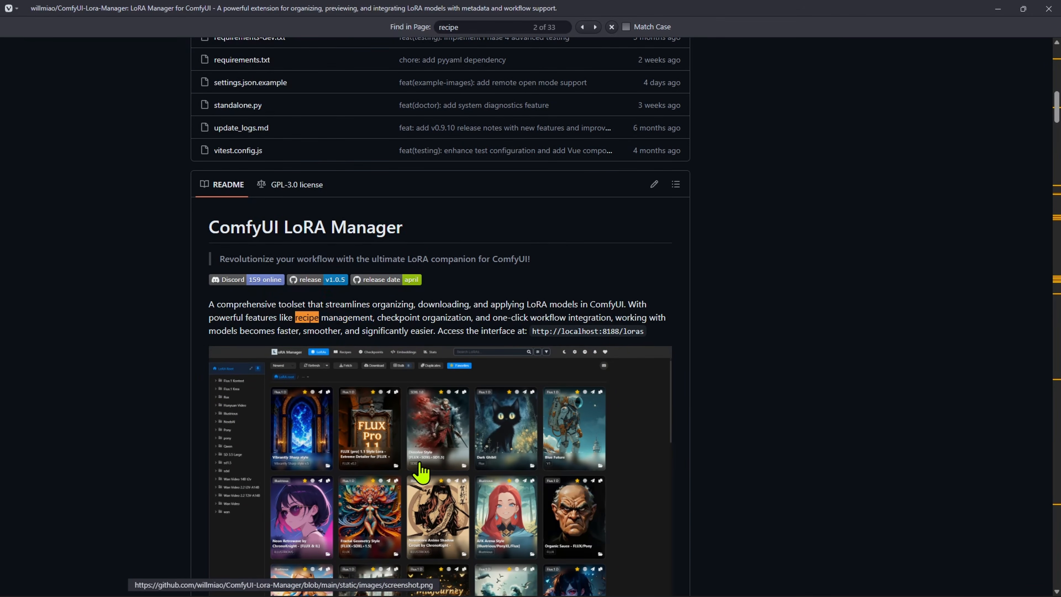
pyautogui.scroll(-3, 421, 474)
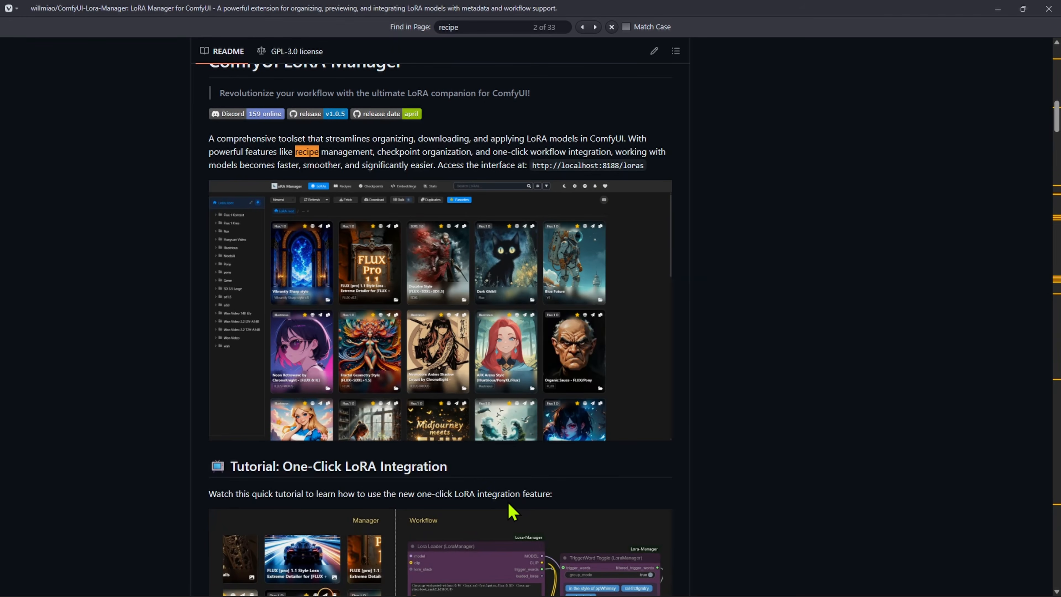
# Go through the further "recipe" matches in the release notes, reading the recipe features of v1.0.1 and v0.9.12.
pyautogui.hotkey('ctrl', 'f')
pyautogui.press('Return')
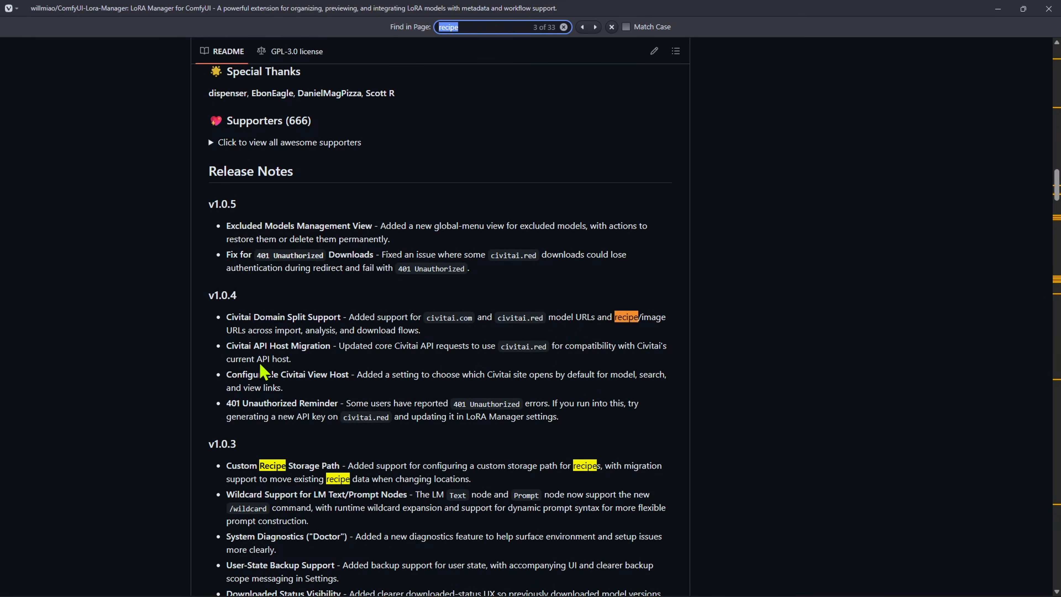
pyautogui.press('Return')
pyautogui.press('Return')
pyautogui.press('Return')
pyautogui.press('Return')
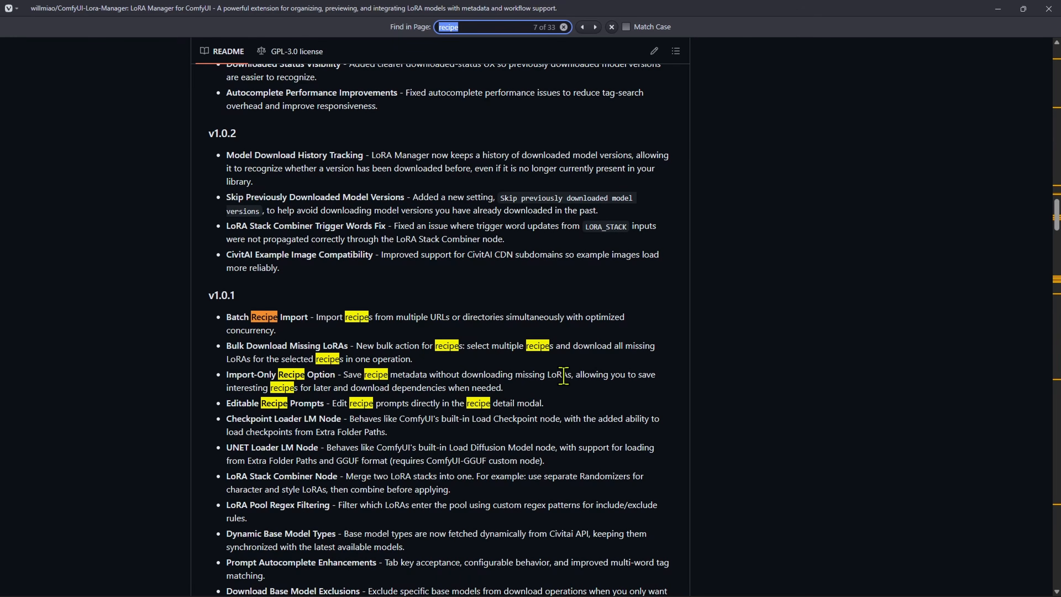
pyautogui.moveTo(558, 403); pyautogui.dragTo(334, 403)
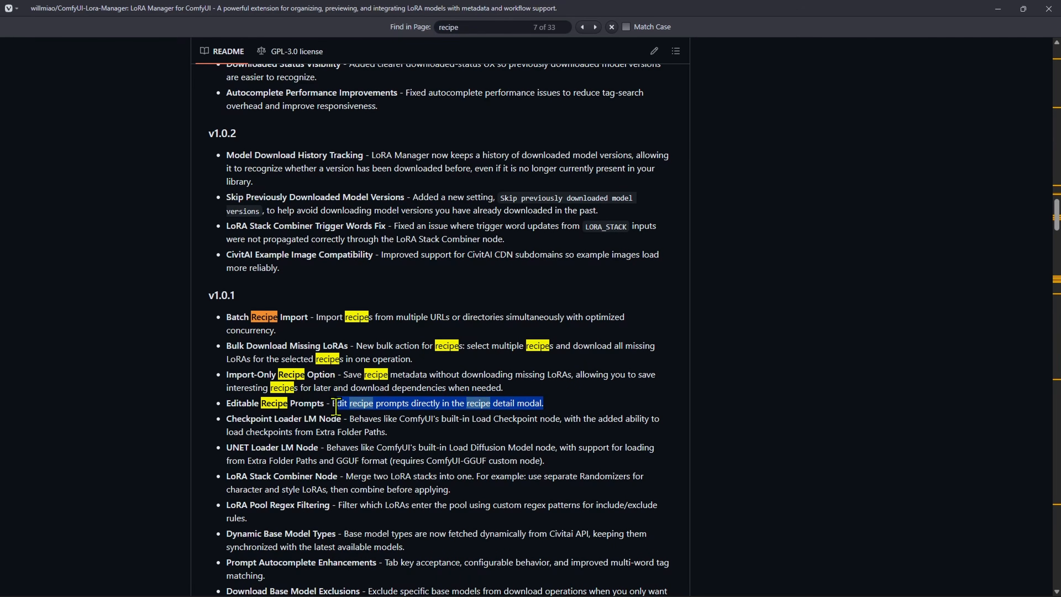
pyautogui.scroll(-10, 414, 469)
pyautogui.moveTo(494, 404); pyautogui.dragTo(299, 404)
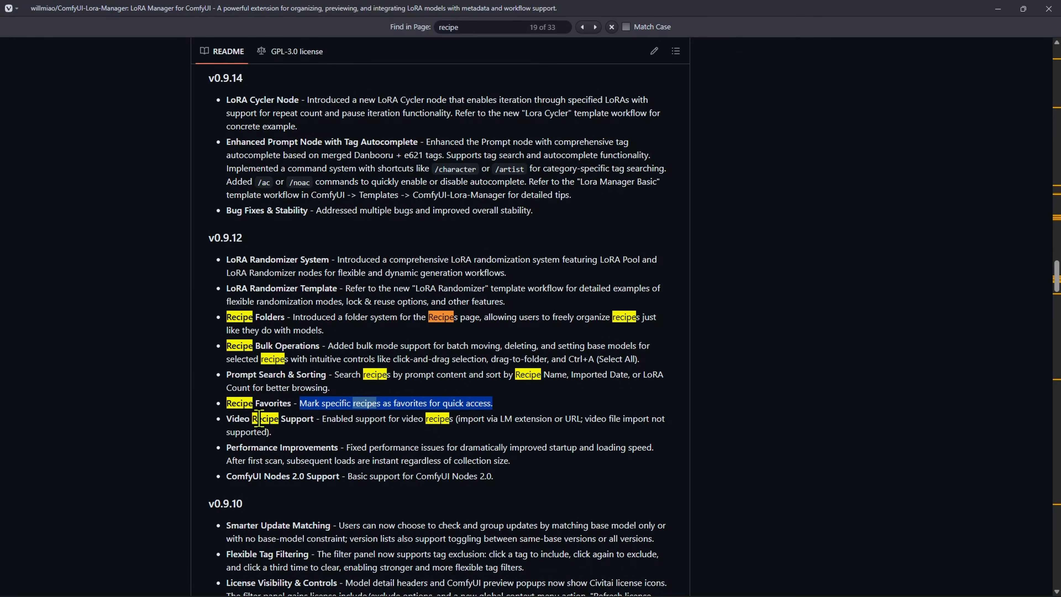
pyautogui.click(729, 534)
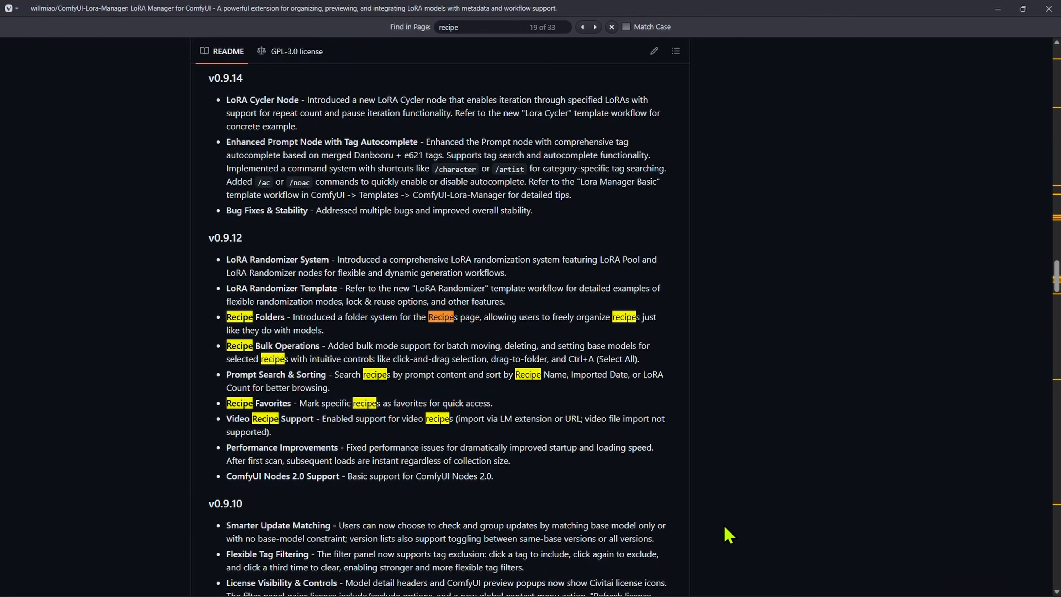
# Return to the ComfyUI tab and filter the custom node list by "ComfyUI-Lora-Manager".
pyautogui.press('Home')
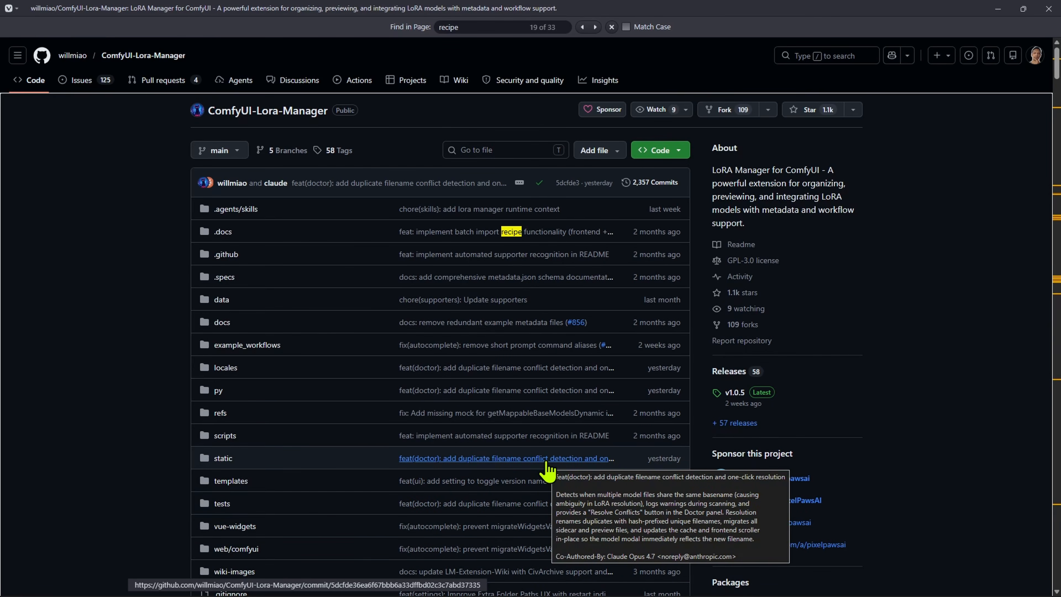
pyautogui.press('Tab')
pyautogui.hotkey('ctrl', 'Tab')
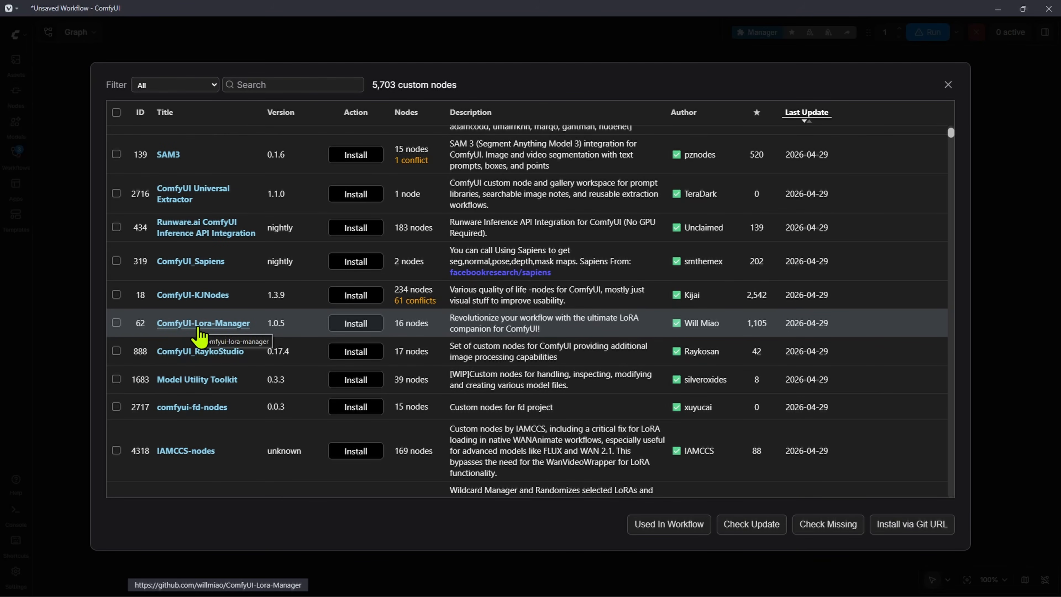
pyautogui.moveTo(251, 324); pyautogui.dragTo(161, 323)
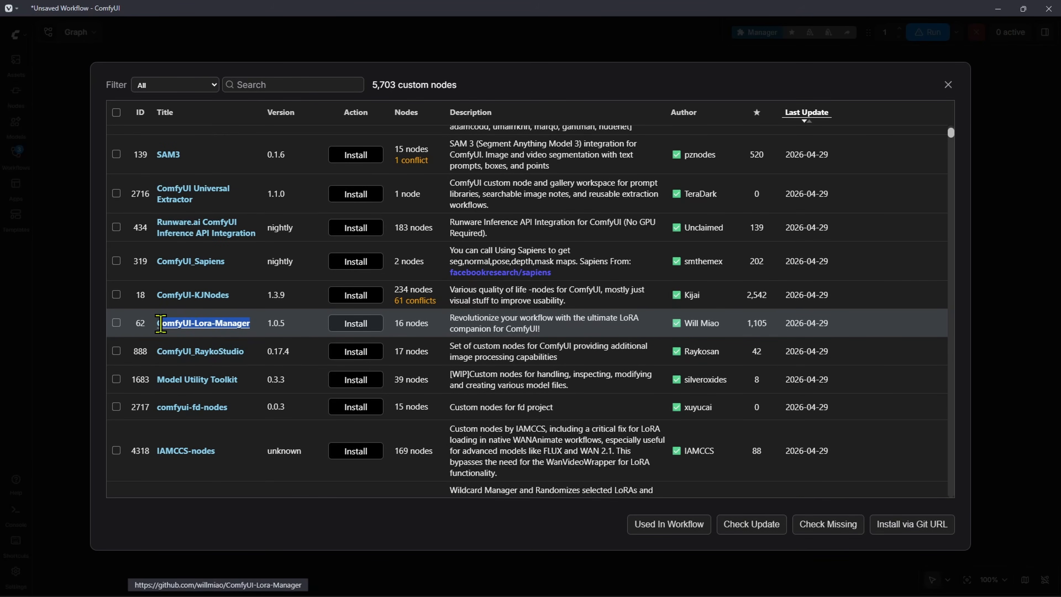
pyautogui.click(298, 84)
pyautogui.write('ComfyUI-Lora-Manager')
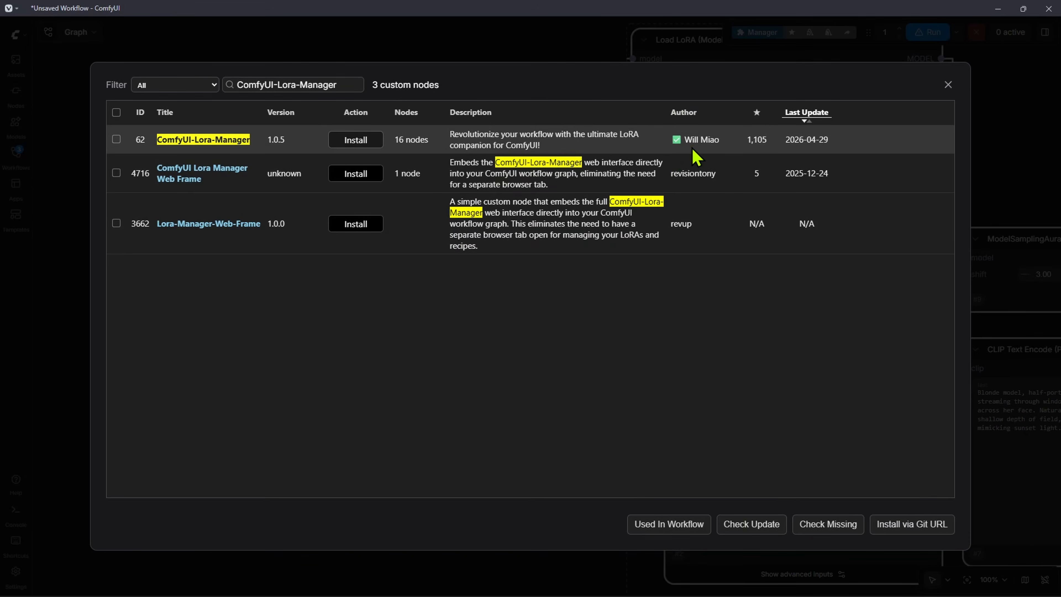
# Install the latest version of the ComfyUI-Lora-Manager node pack and close the custom node list.
pyautogui.moveTo(705, 152)
pyautogui.click(344, 140)
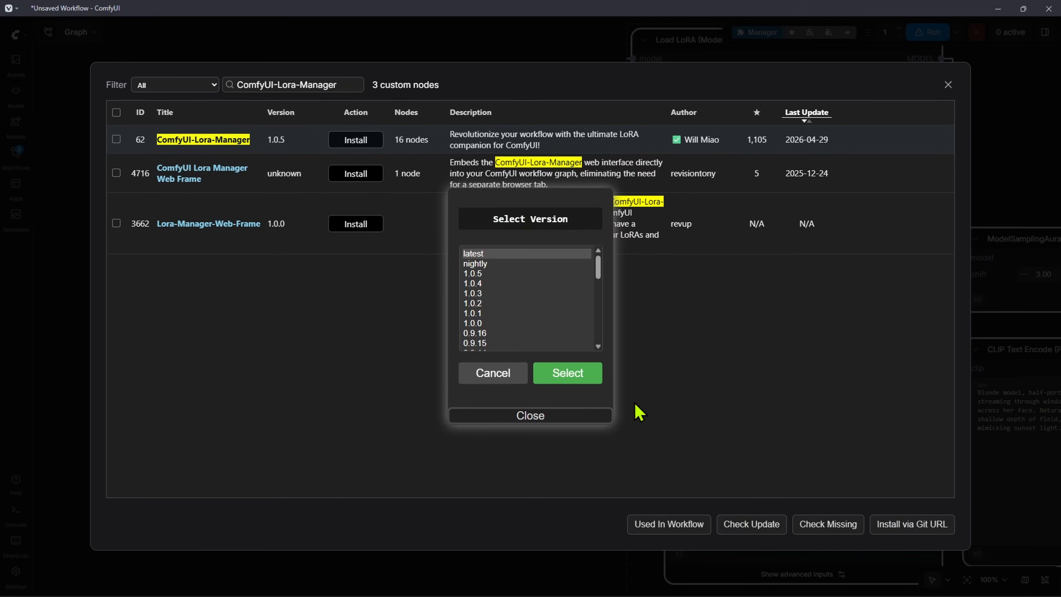
pyautogui.press('Return')
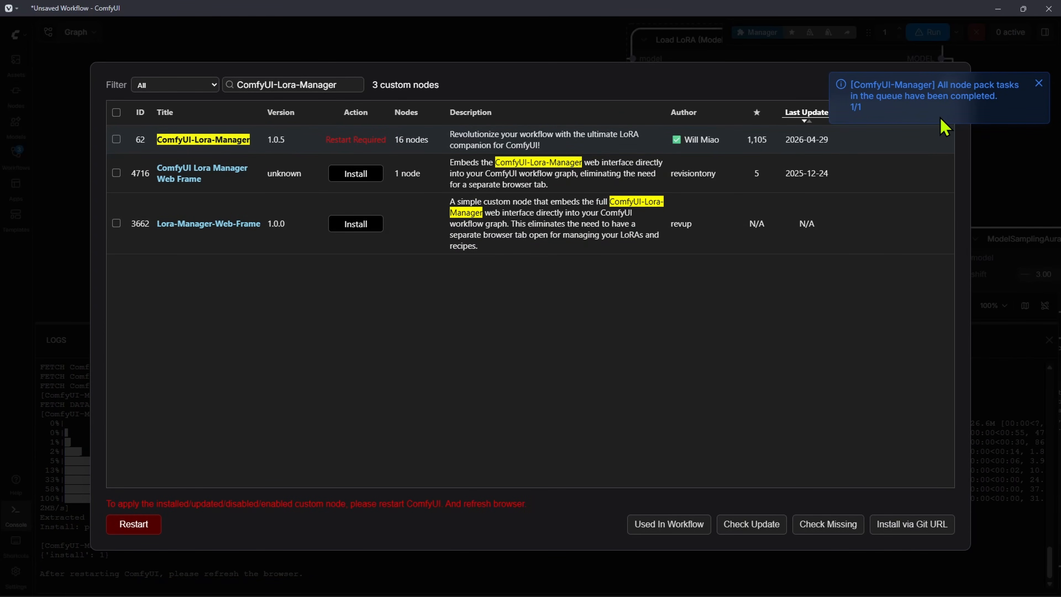
pyautogui.click(952, 83)
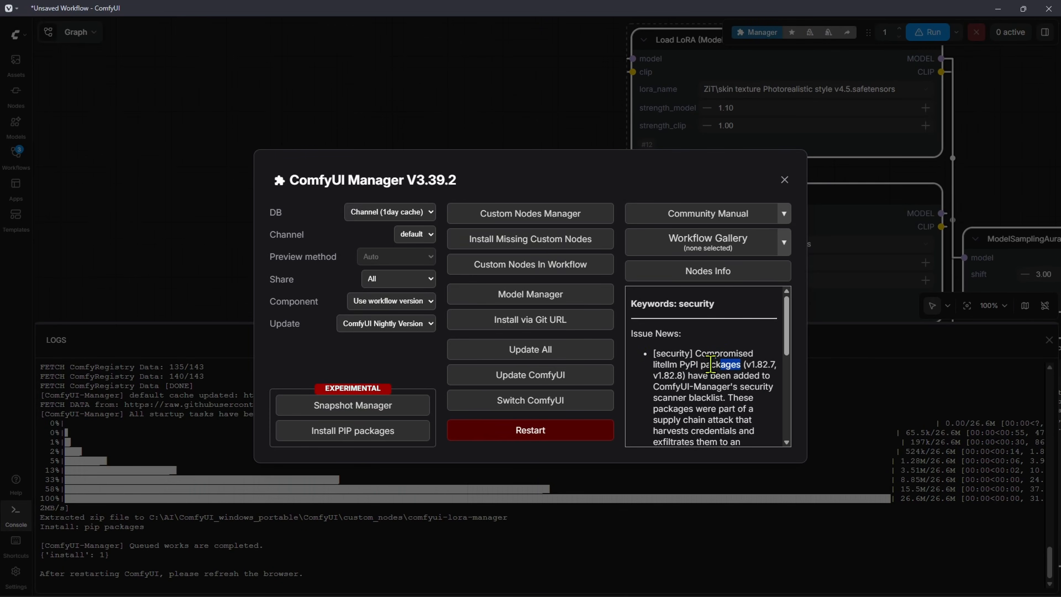
# Read the security notice about compromised litellm PyPI packages in the ComfyUI Manager news.
pyautogui.moveTo(740, 365); pyautogui.dragTo(688, 353)
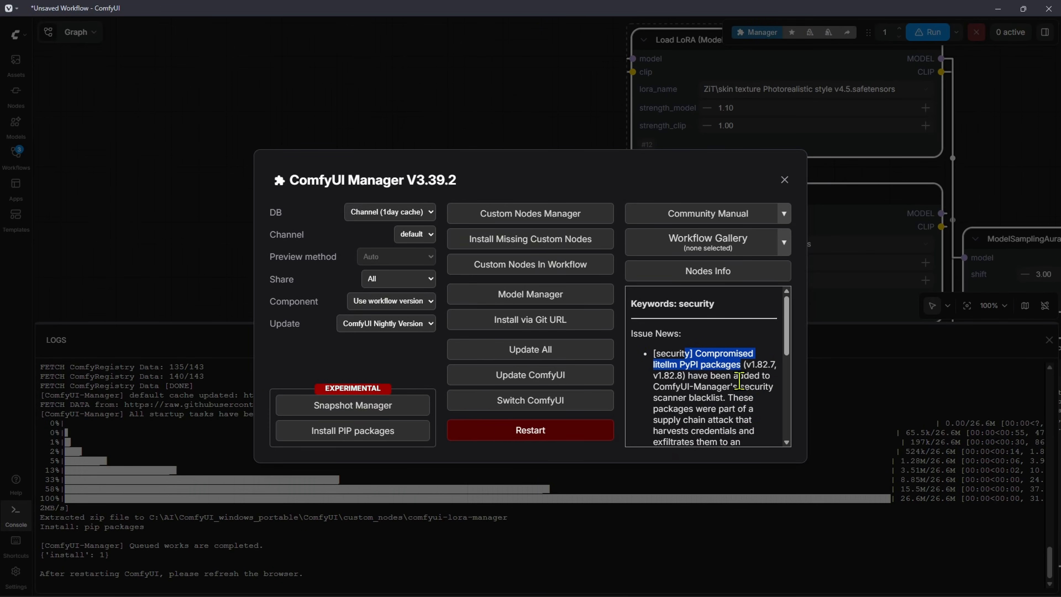
pyautogui.moveTo(632, 330); pyautogui.dragTo(662, 317)
pyautogui.scroll(-1, 690, 343)
pyautogui.click(705, 355)
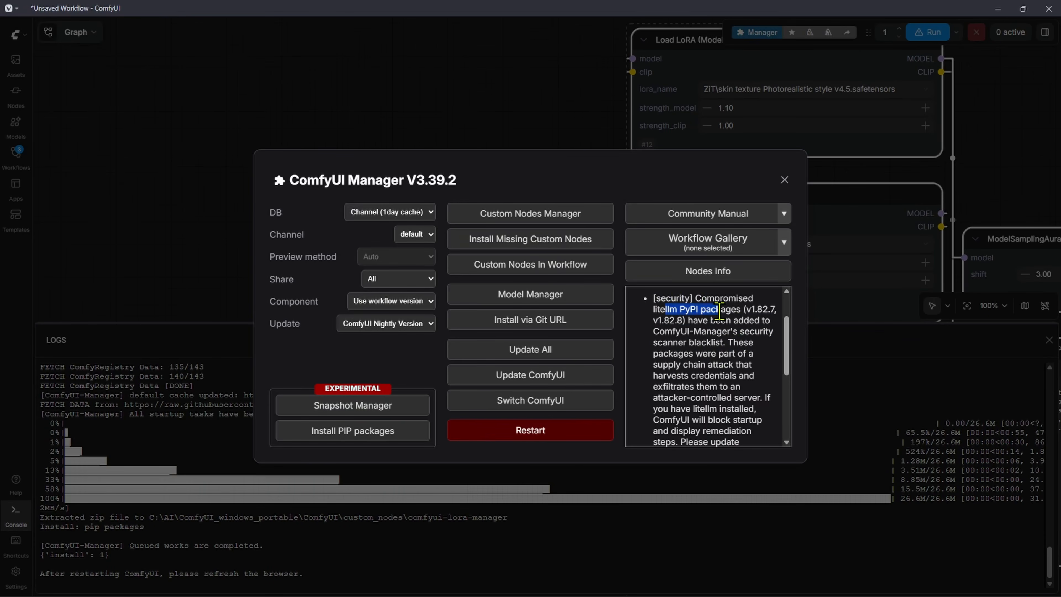
pyautogui.scroll(-2, 718, 311)
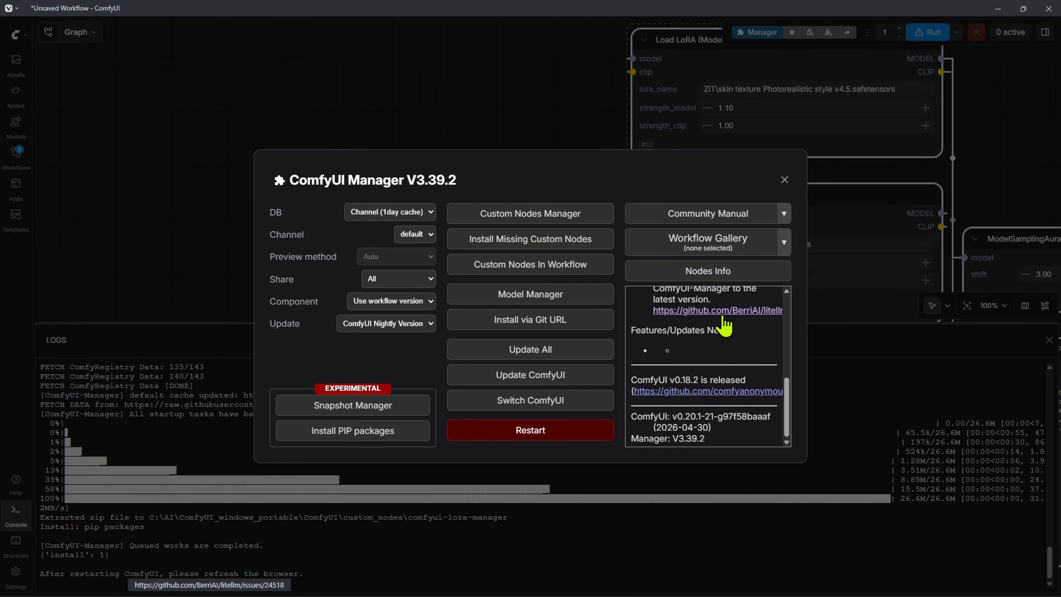
pyautogui.scroll(4, 706, 412)
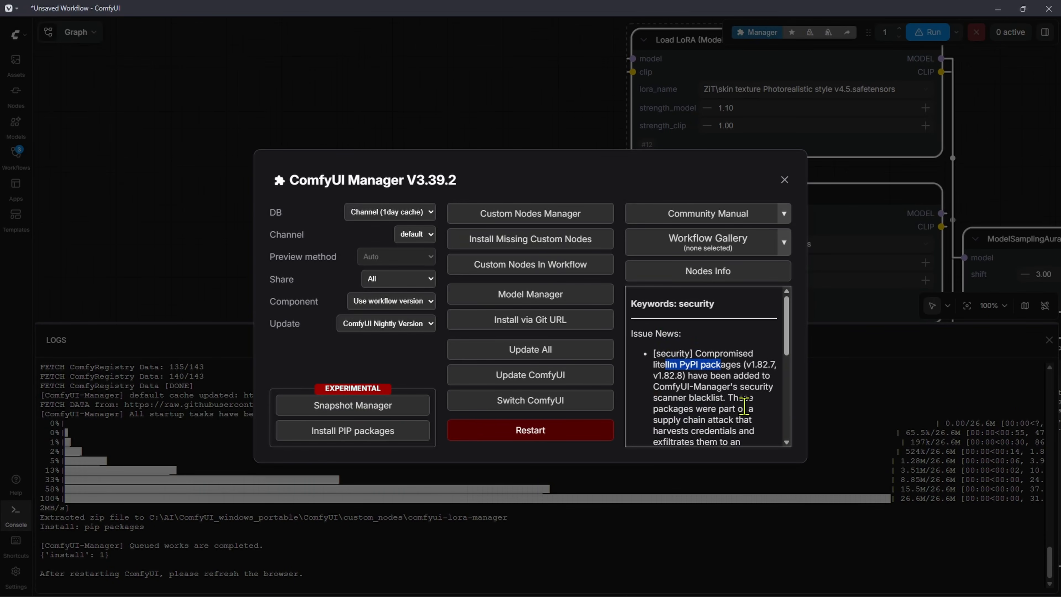
pyautogui.scroll(-1, 739, 404)
pyautogui.moveTo(772, 399); pyautogui.dragTo(669, 336)
pyautogui.scroll(1, 668, 376)
pyautogui.click(667, 372)
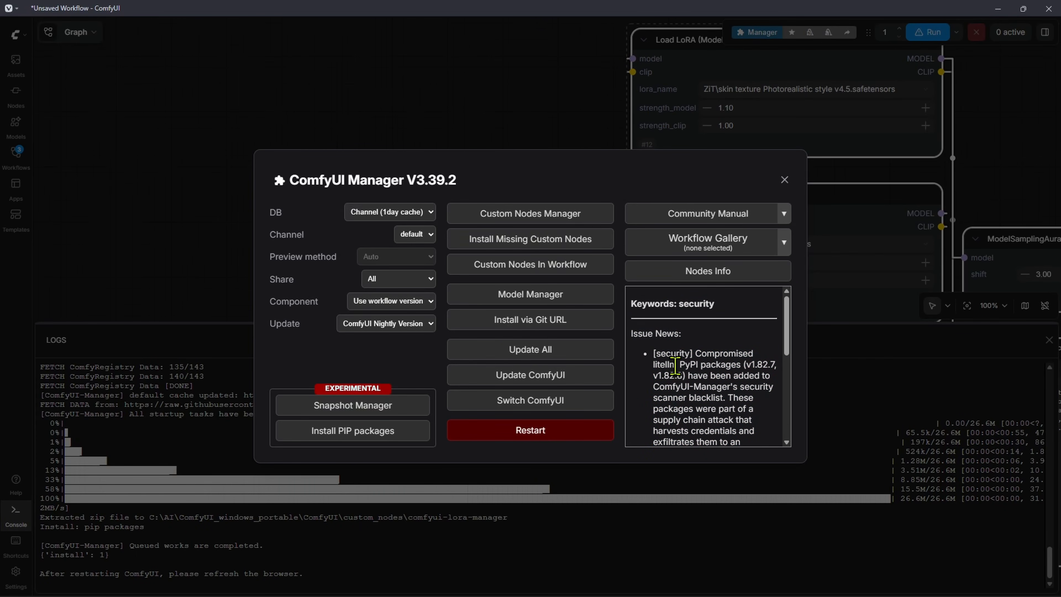
pyautogui.scroll(-2, 674, 368)
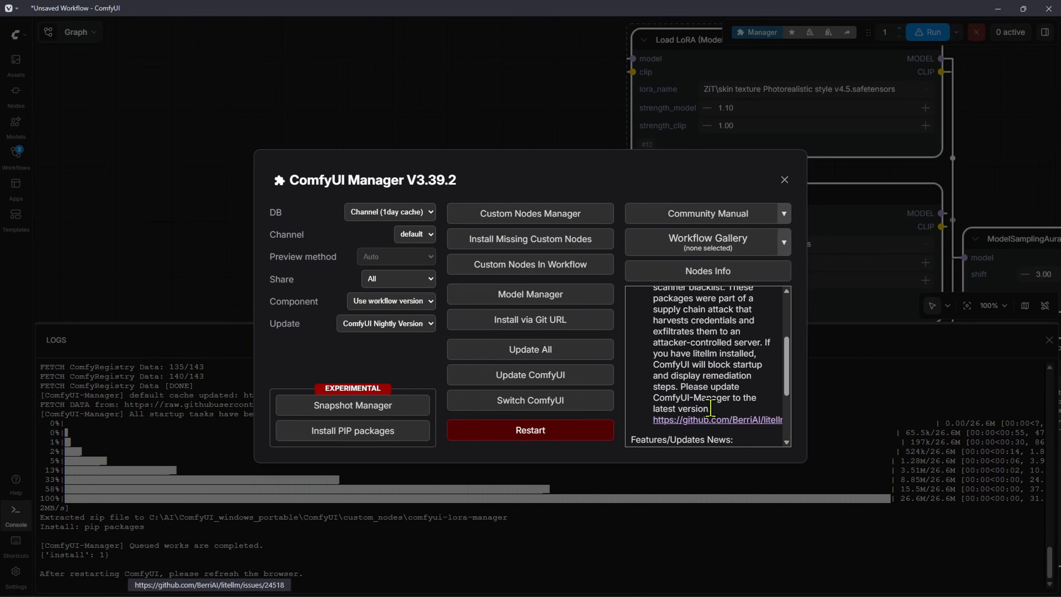
pyautogui.moveTo(710, 409); pyautogui.dragTo(651, 261)
# View the full list in the Custom Nodes Manager and return to the main ComfyUI Manager dialog.
pyautogui.click(530, 214)
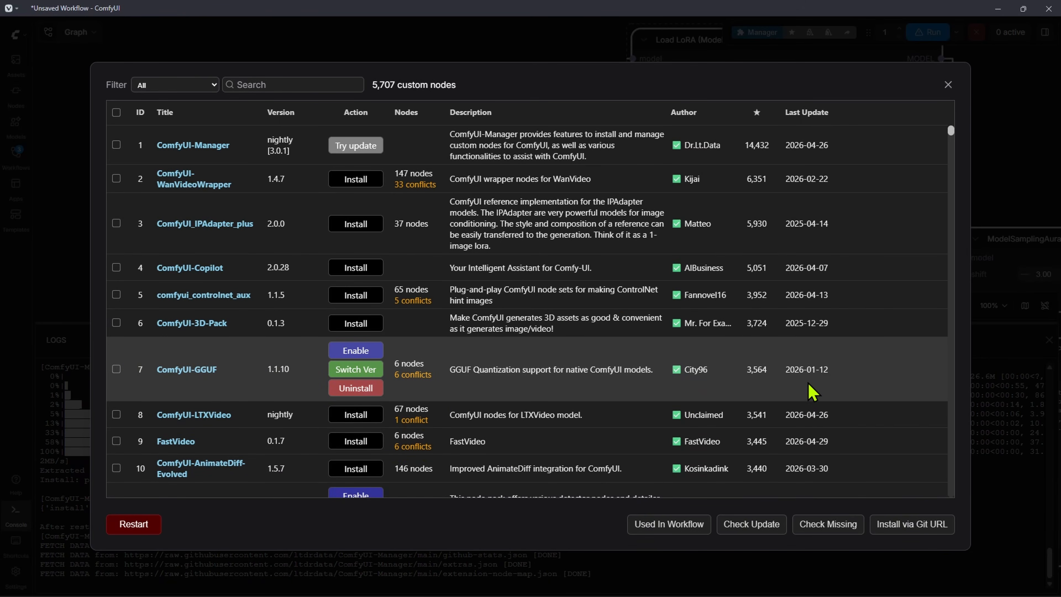
pyautogui.click(947, 85)
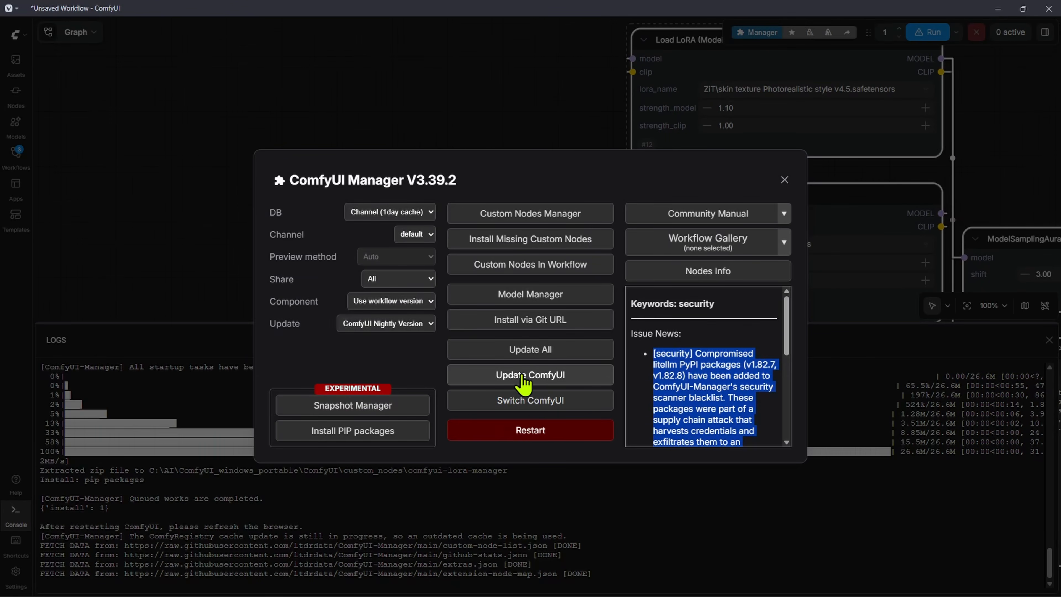
pyautogui.click(752, 379)
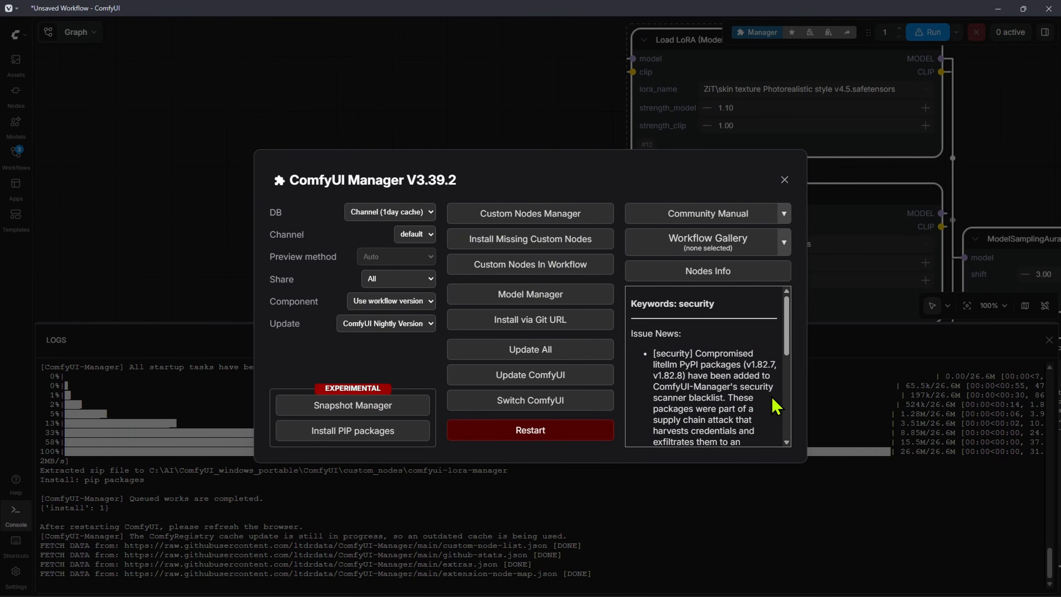
# Restart the ComfyUI server and open the filter choices of the custom node list.
pyautogui.click(539, 431)
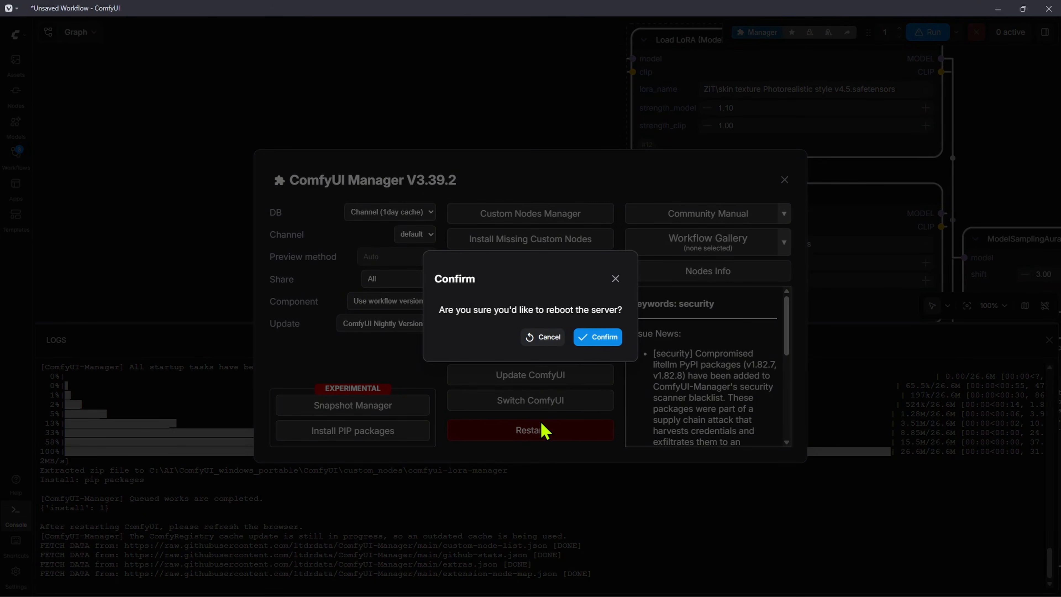
pyautogui.click(598, 338)
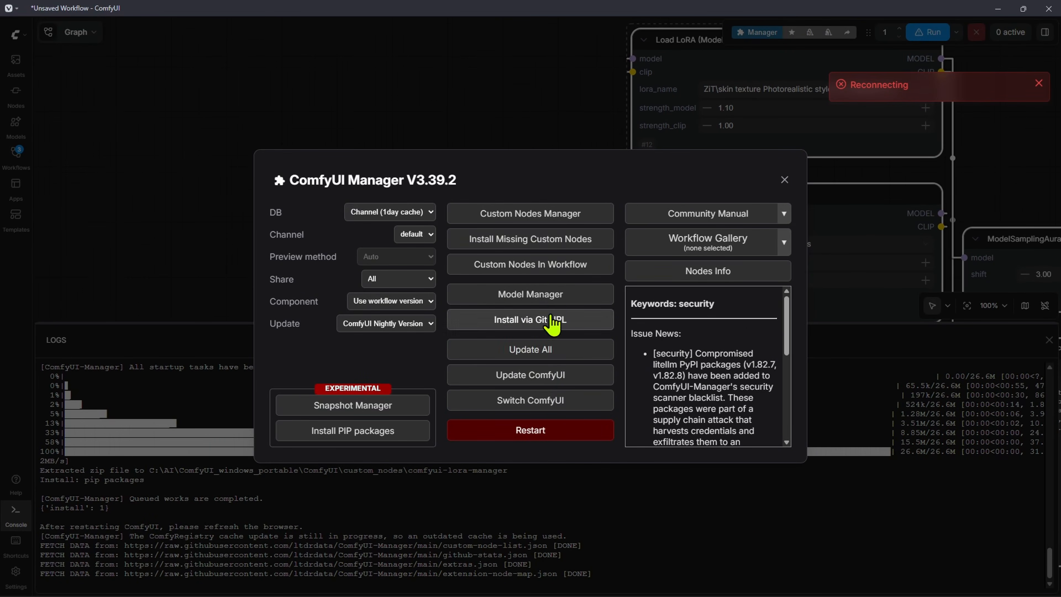
pyautogui.click(530, 213)
pyautogui.click(183, 85)
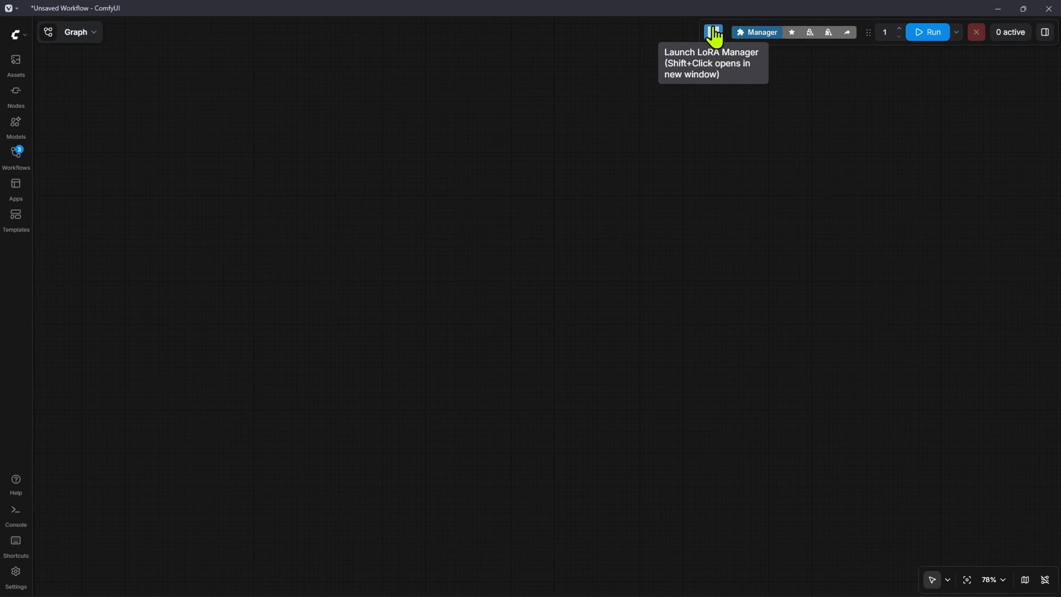
# Browse the available nodes in the Lora Manager category of the node search.
pyautogui.doubleClick(485, 275)
pyautogui.scroll(-5, 343, 434)
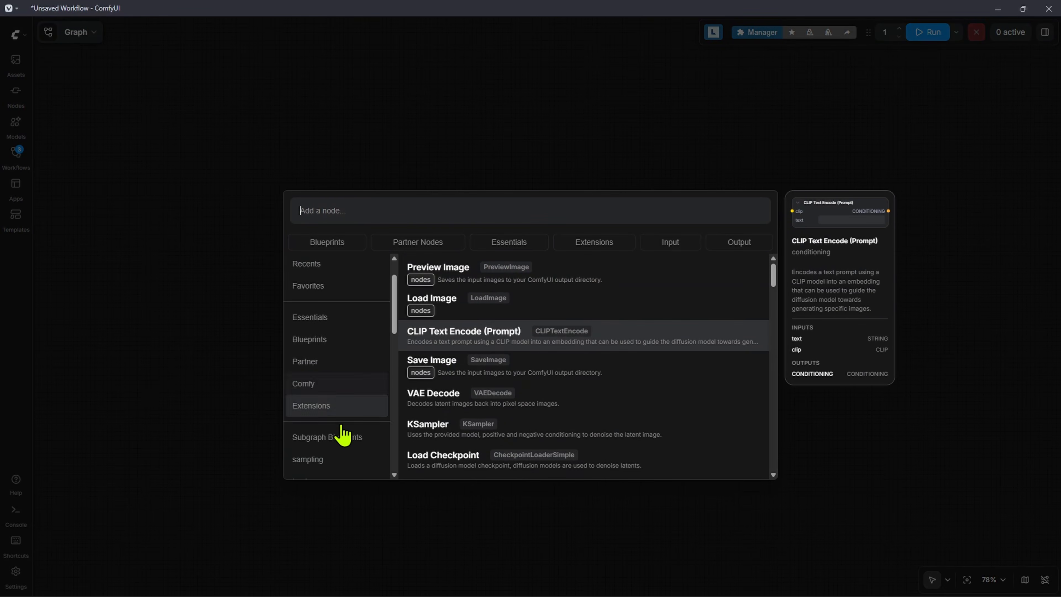
pyautogui.scroll(-5, 343, 443)
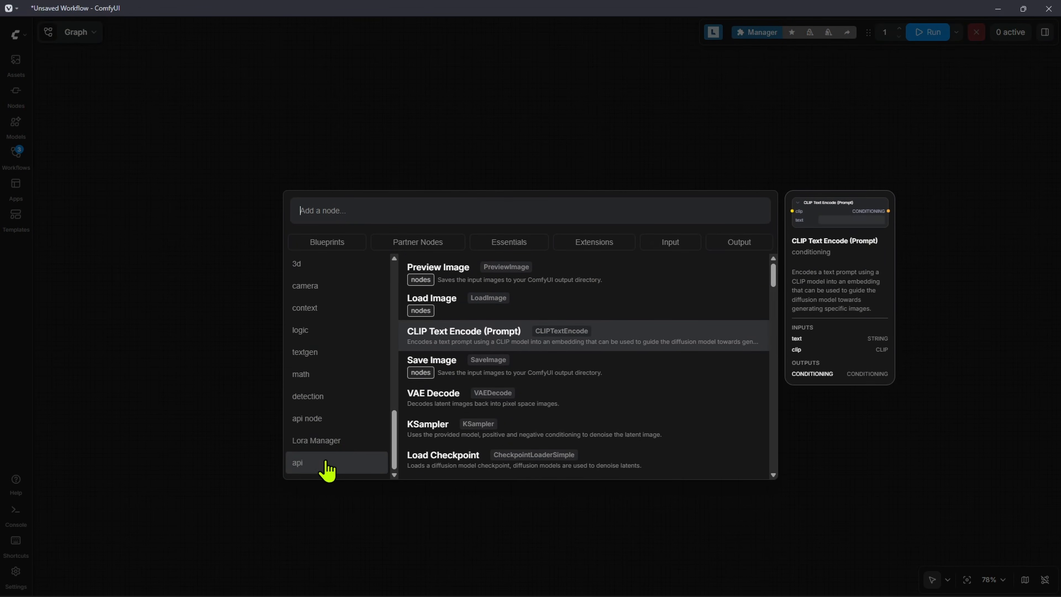
pyautogui.click(338, 442)
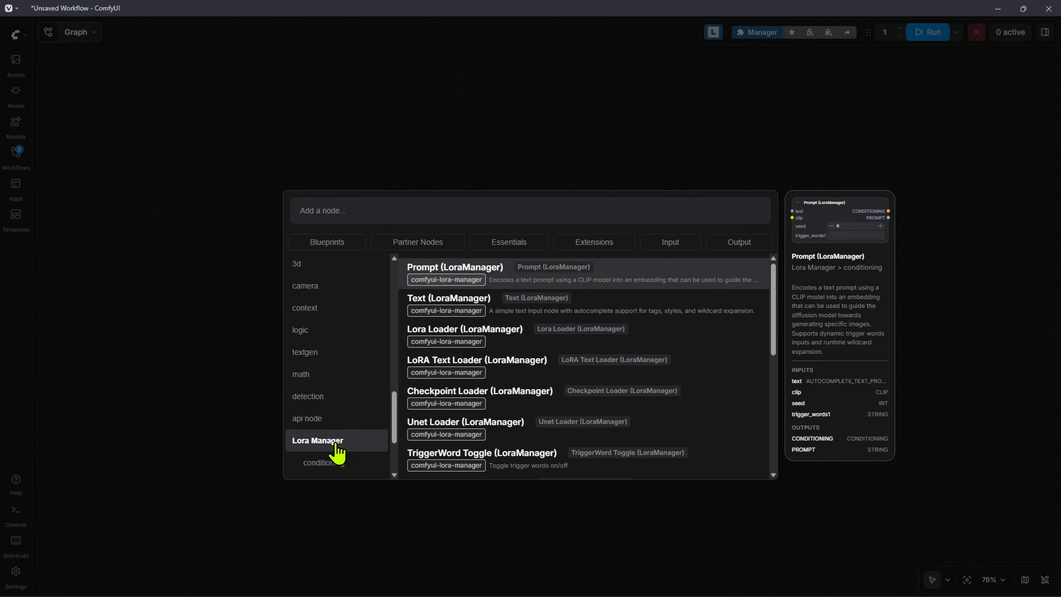
pyautogui.scroll(-5, 591, 418)
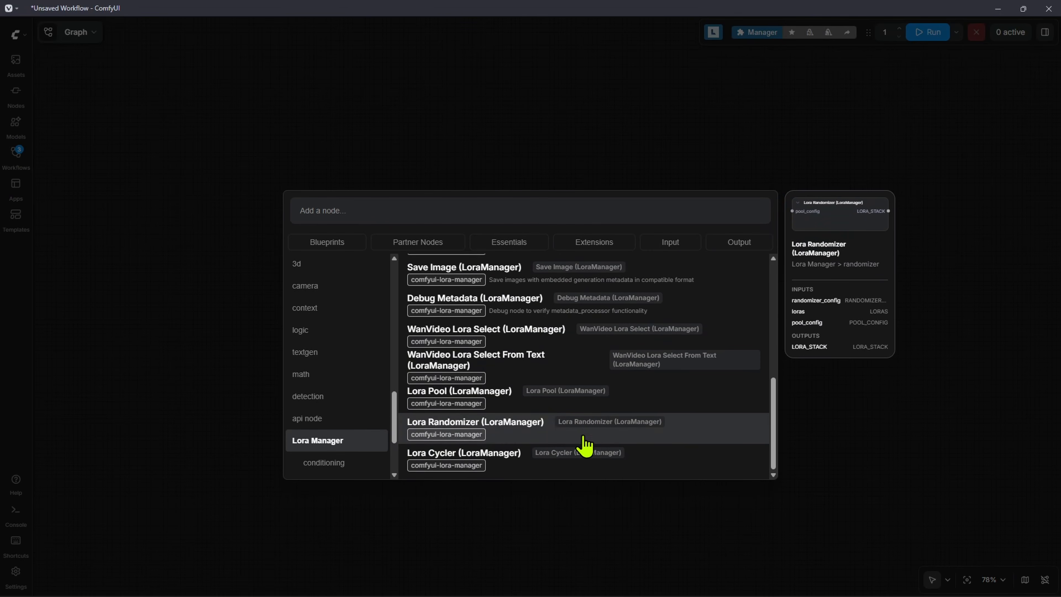
pyautogui.scroll(5, 585, 408)
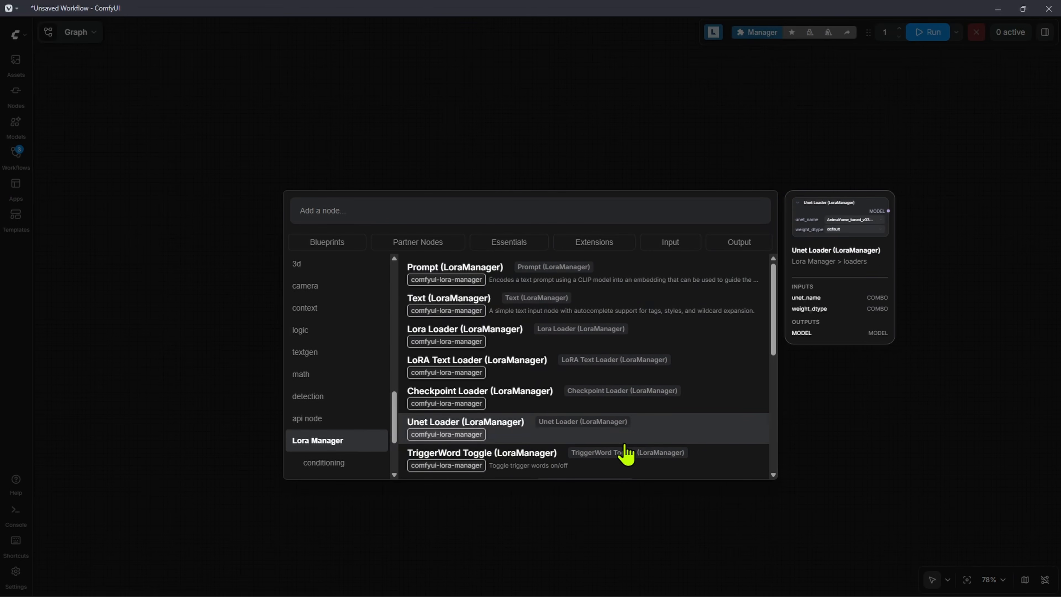
pyautogui.click(639, 350)
# Add the Prompt (LoraManager) and Lora Loader (LoraManager) nodes to the empty canvas.
pyautogui.doubleClick(609, 299)
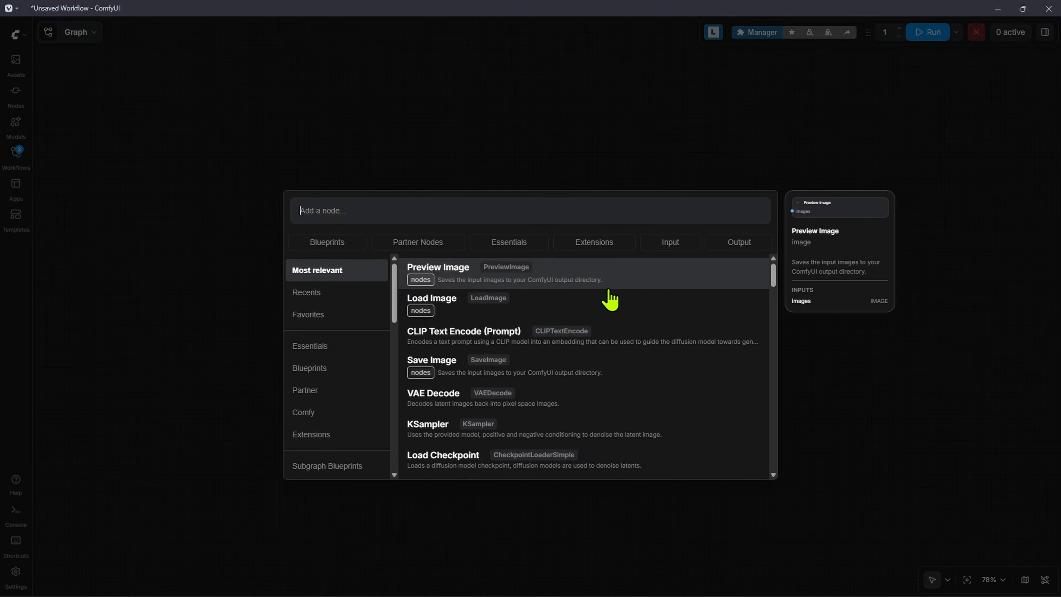
pyautogui.click(318, 433)
pyautogui.click(323, 437)
pyautogui.click(635, 345)
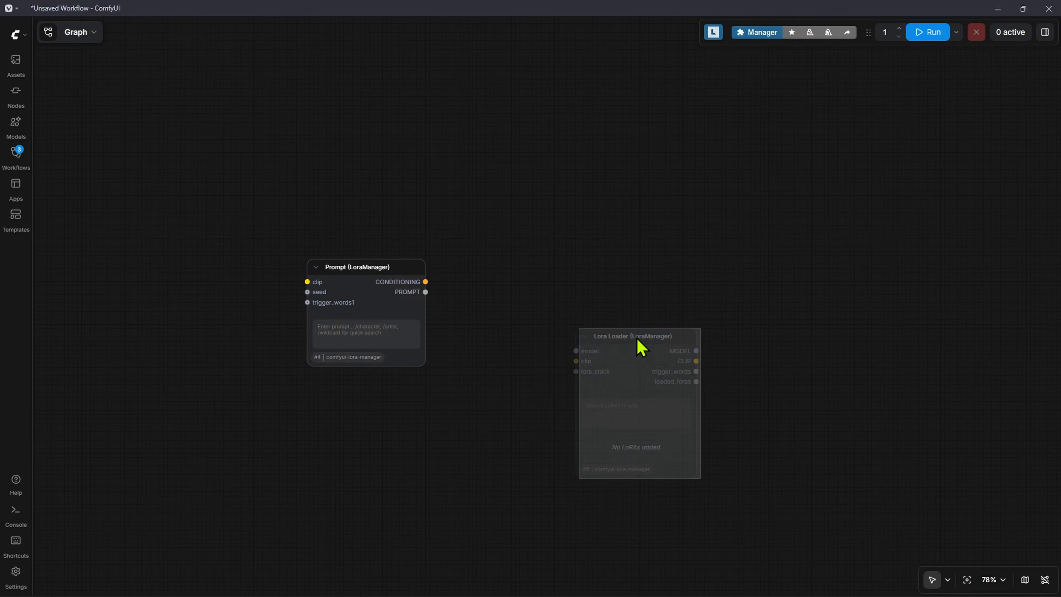
pyautogui.click(587, 286)
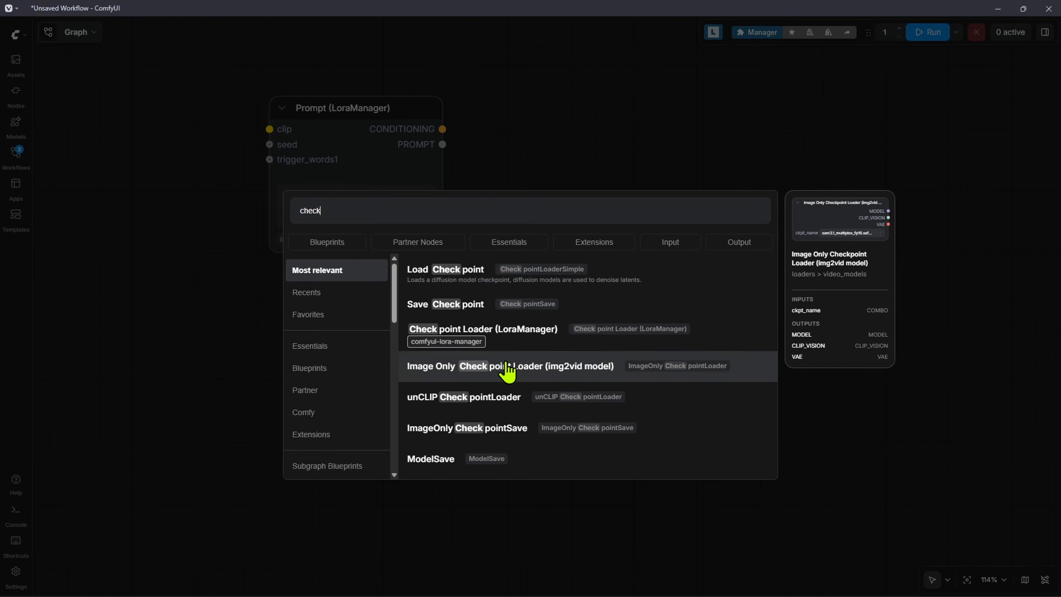
# Add a Checkpoint Loader (LoraManager) node and connect its MODEL and CLIP outputs to the Lora Loader's model and clip inputs.
pyautogui.click(521, 349)
pyautogui.click(332, 351)
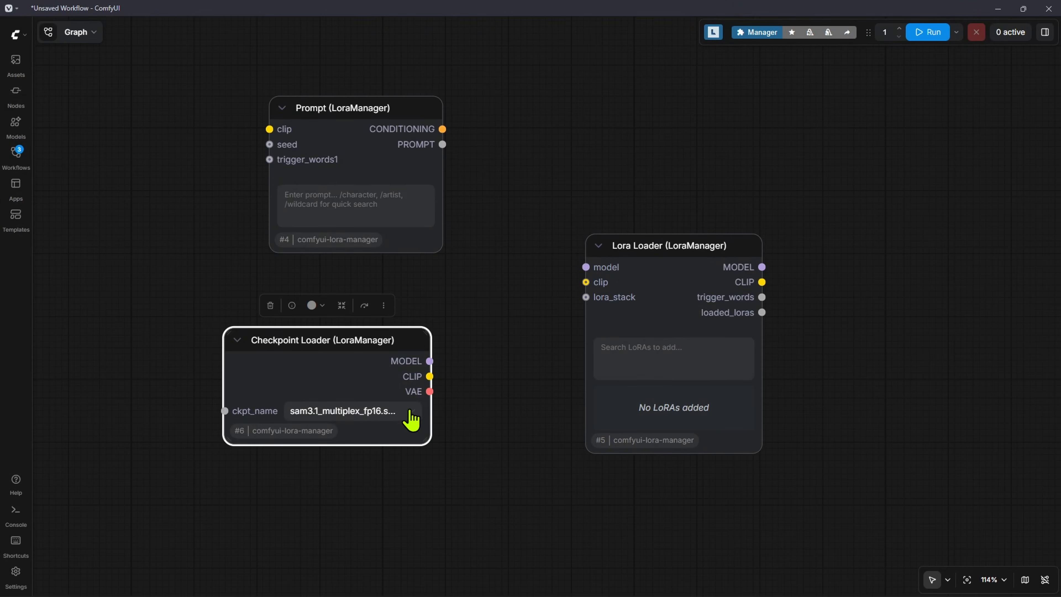
pyautogui.moveTo(429, 360); pyautogui.dragTo(585, 267)
pyautogui.moveTo(429, 376); pyautogui.dragTo(586, 282)
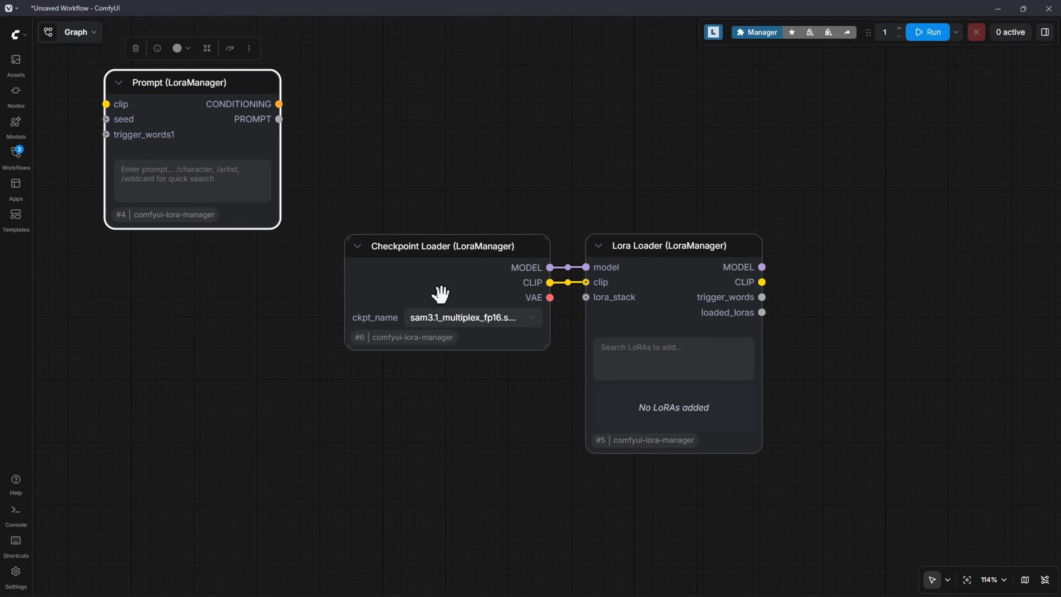
# Launch LoRA Manager to view the LoRA library and return to the workflow canvas.
pyautogui.moveTo(580, 434); pyautogui.dragTo(498, 389)
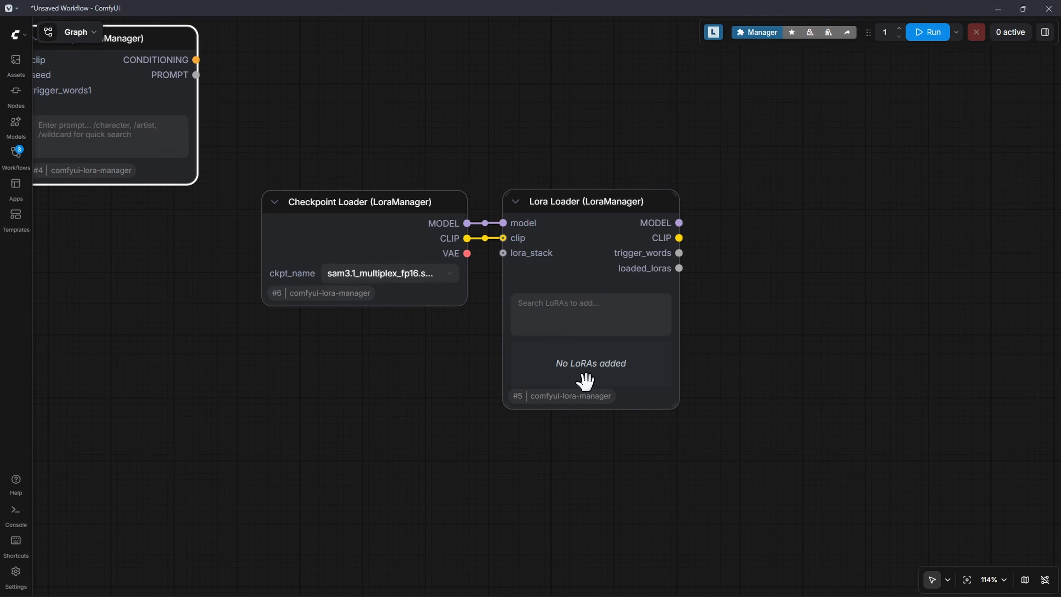
pyautogui.scroll(-4, 762, 359)
pyautogui.click(333, 392)
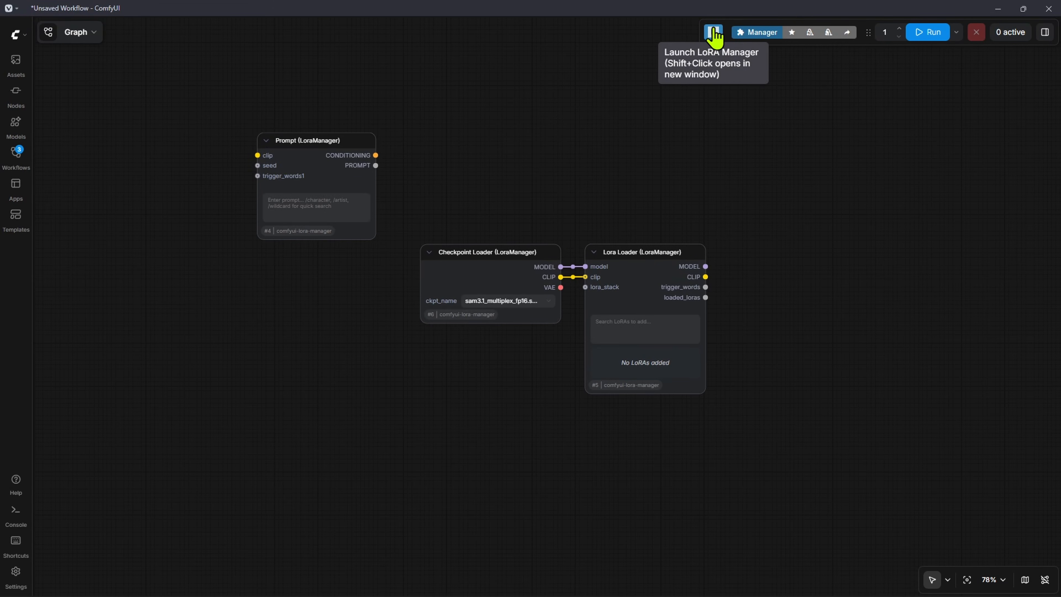
pyautogui.click(714, 32)
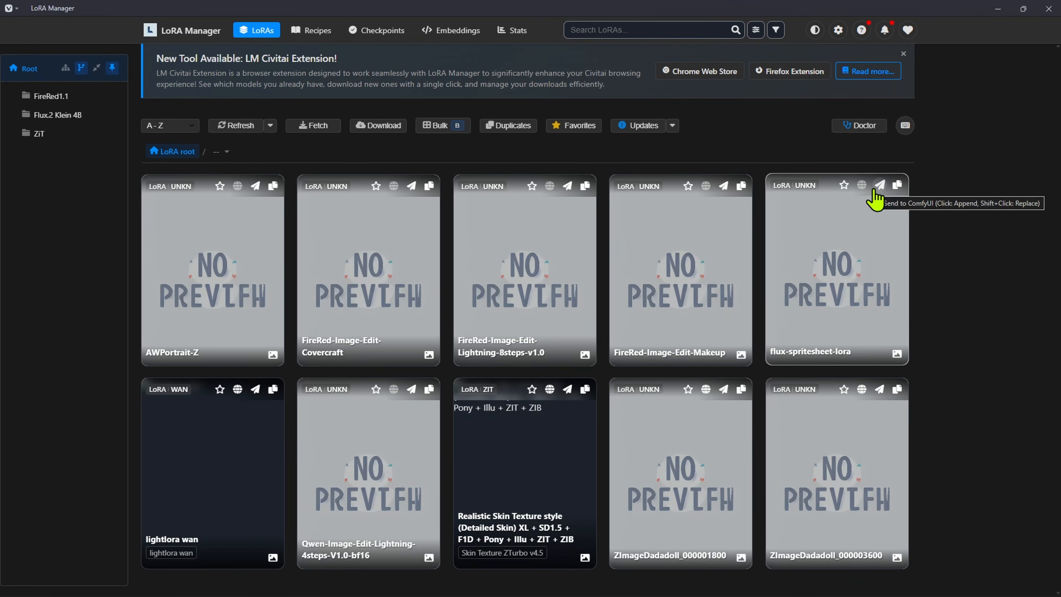
pyautogui.hotkey('alt', 'Tab')
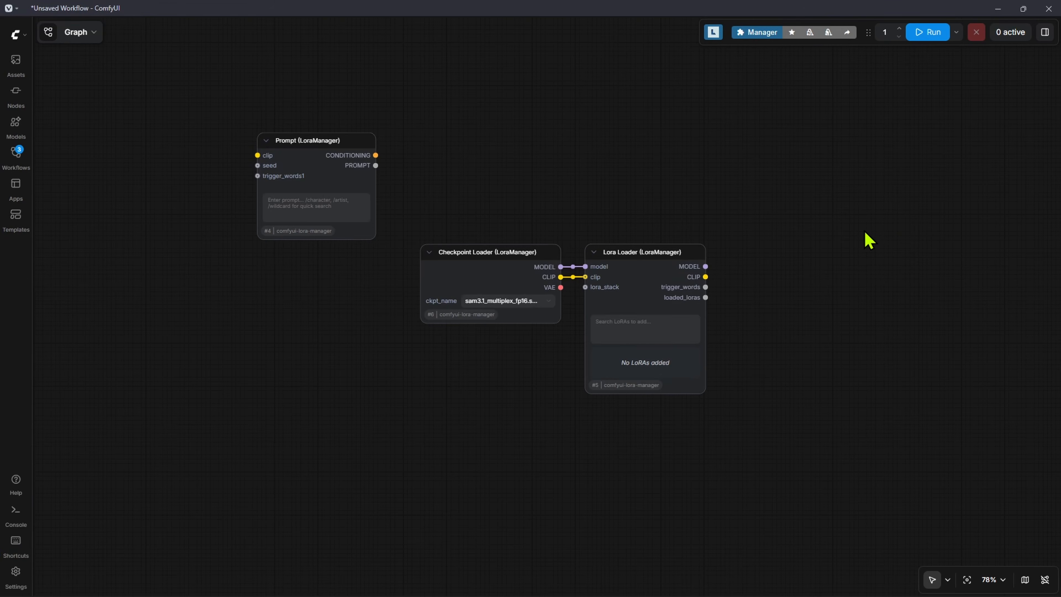
# Delete the Prompt, Checkpoint Loader and Lora Loader nodes from the canvas.
pyautogui.moveTo(486, 269); pyautogui.dragTo(504, 150)
pyautogui.moveTo(657, 268); pyautogui.dragTo(822, 131)
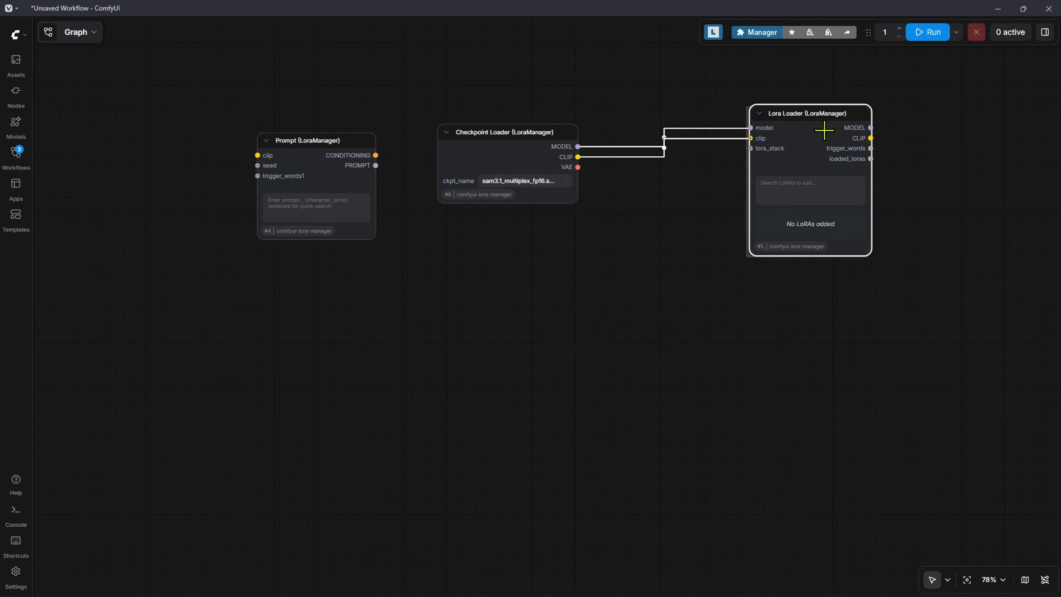
pyautogui.moveTo(569, 356); pyautogui.dragTo(524, 395)
pyautogui.moveTo(171, 123); pyautogui.dragTo(857, 440)
pyautogui.press('Delete')
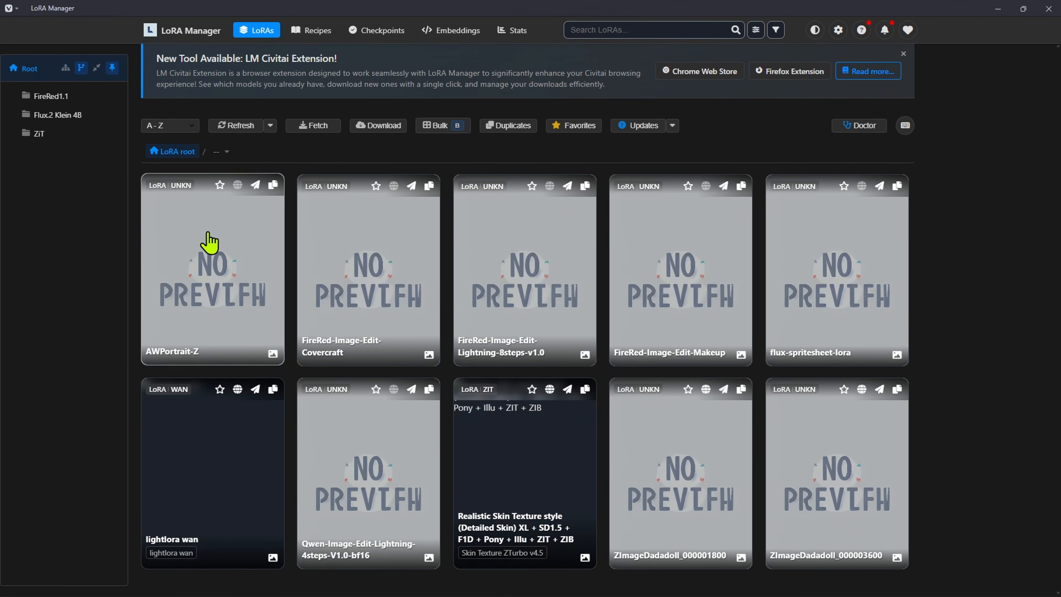
# View the LoRAs in the ZiT and Flux.2 Klein 4B folders of LoRA Manager.
pyautogui.click(37, 134)
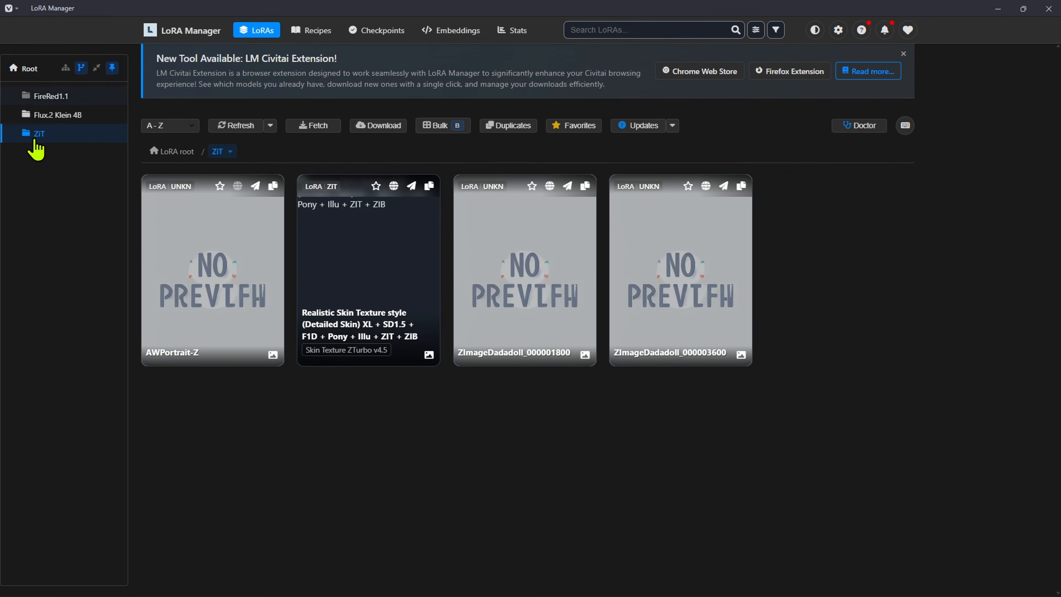
pyautogui.click(50, 114)
pyautogui.click(42, 135)
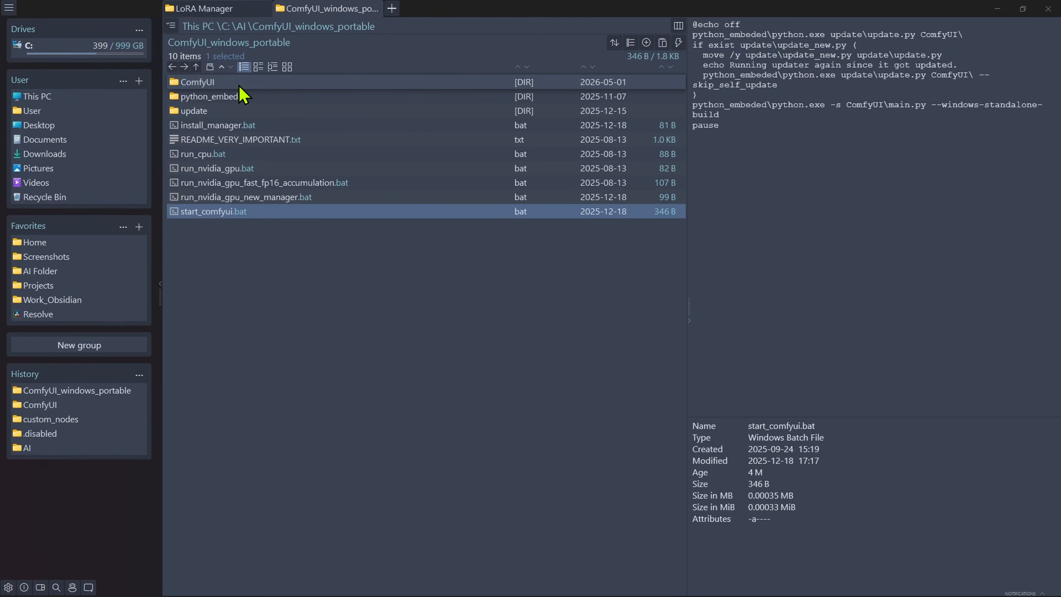
# Open the ComfyUI\models\loras folder in the file manager and examine its folders and files.
pyautogui.doubleClick(240, 86)
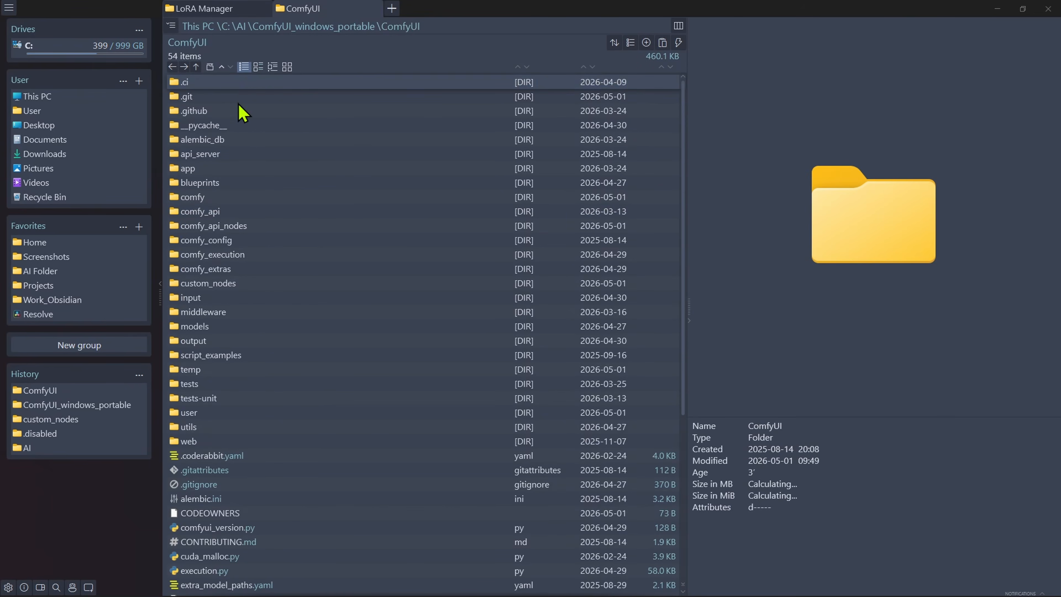
pyautogui.doubleClick(278, 328)
pyautogui.doubleClick(207, 287)
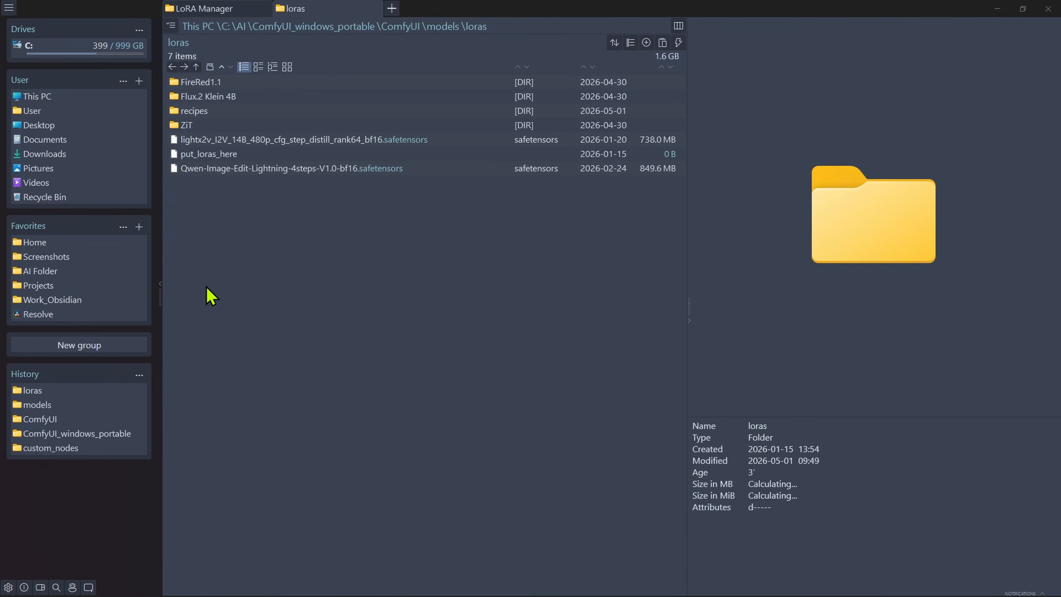
pyautogui.moveTo(371, 309); pyautogui.dragTo(130, 34)
pyautogui.click(326, 331)
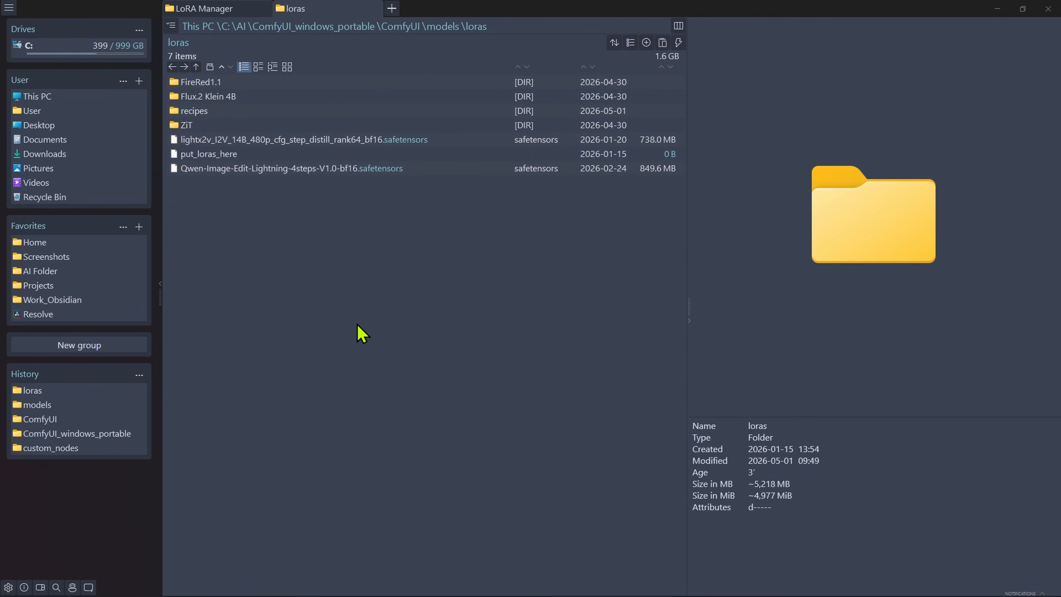
# Create a folder named Qwen in loras and move Qwen-Image-Edit-Lightning-4steps-V1.0-bf16.safetensors into it.
pyautogui.hotkey('ctrl', 'shift', 'n')
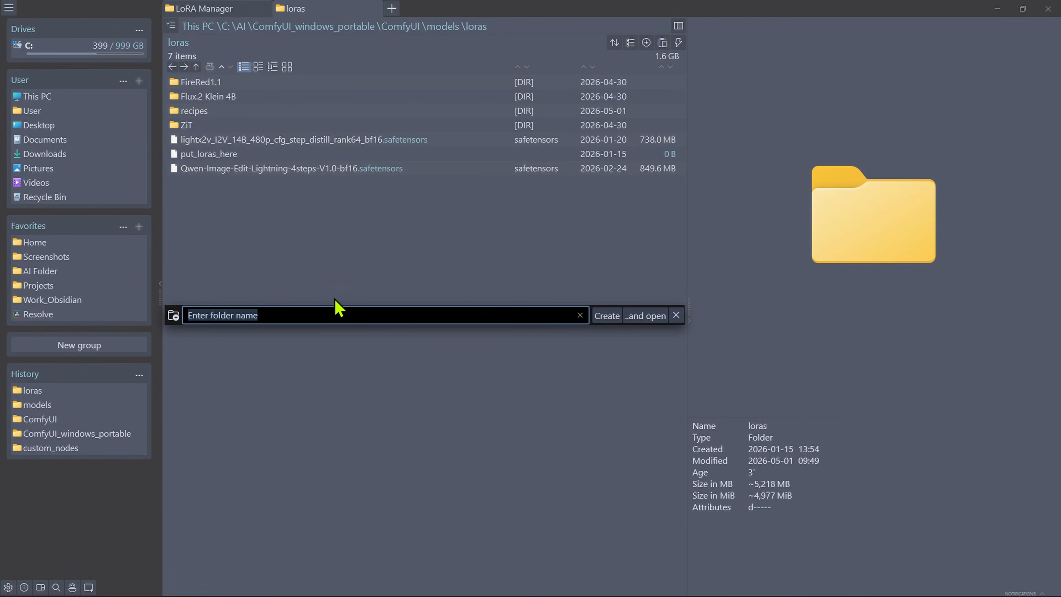
pyautogui.write('Qwen')
pyautogui.press('Return')
pyautogui.moveTo(215, 183); pyautogui.dragTo(218, 116)
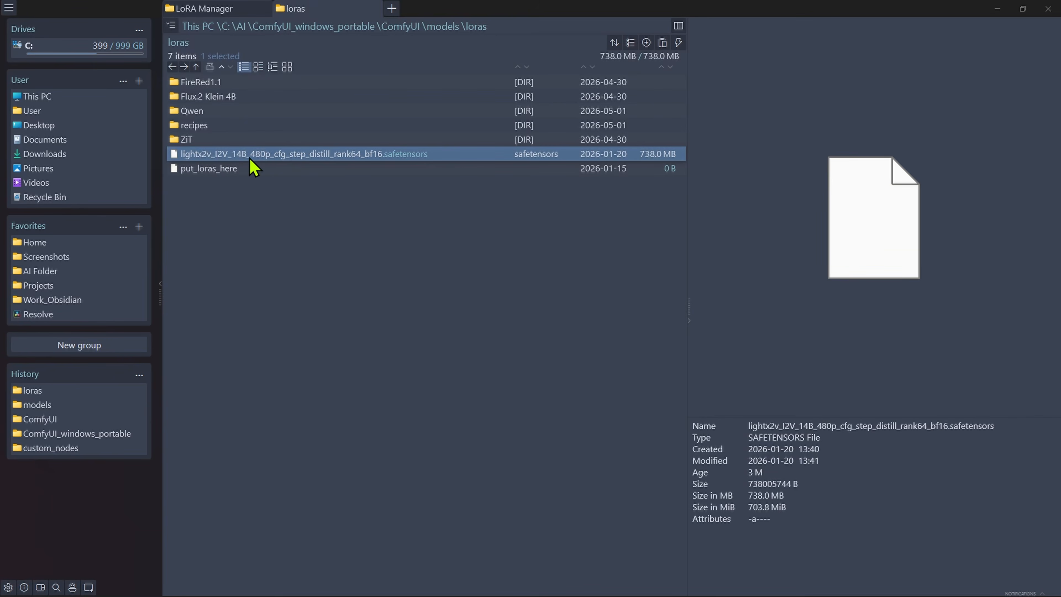
# Create a folder named LTX in loras and move lightx2v_I2V_14B_480p_cfg_step_distill_rank64_bf16.safetensors into it.
pyautogui.click(319, 298)
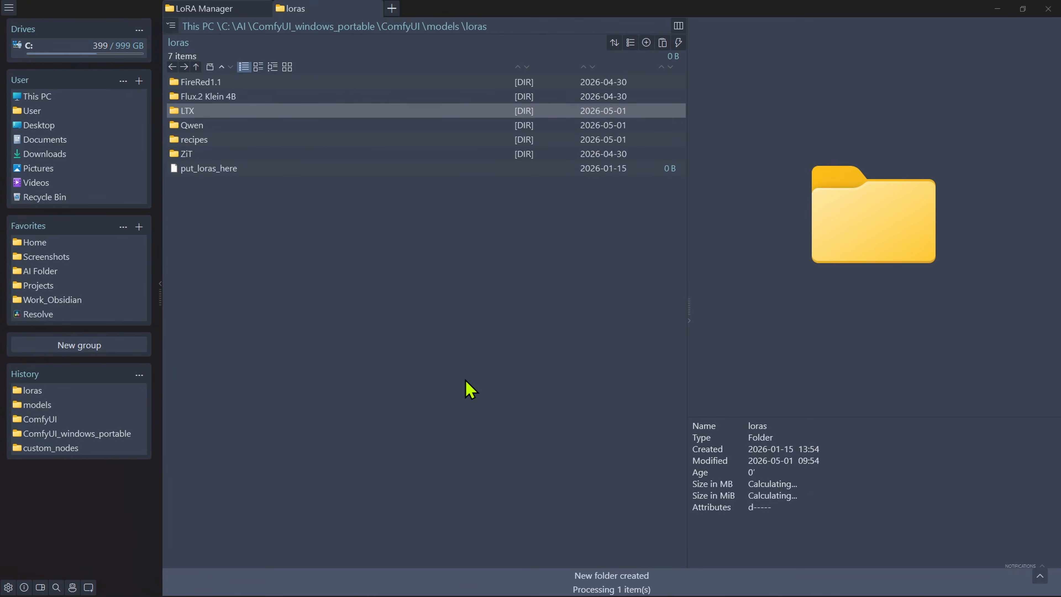
pyautogui.moveTo(382, 322); pyautogui.dragTo(157, 46)
pyautogui.click(485, 154)
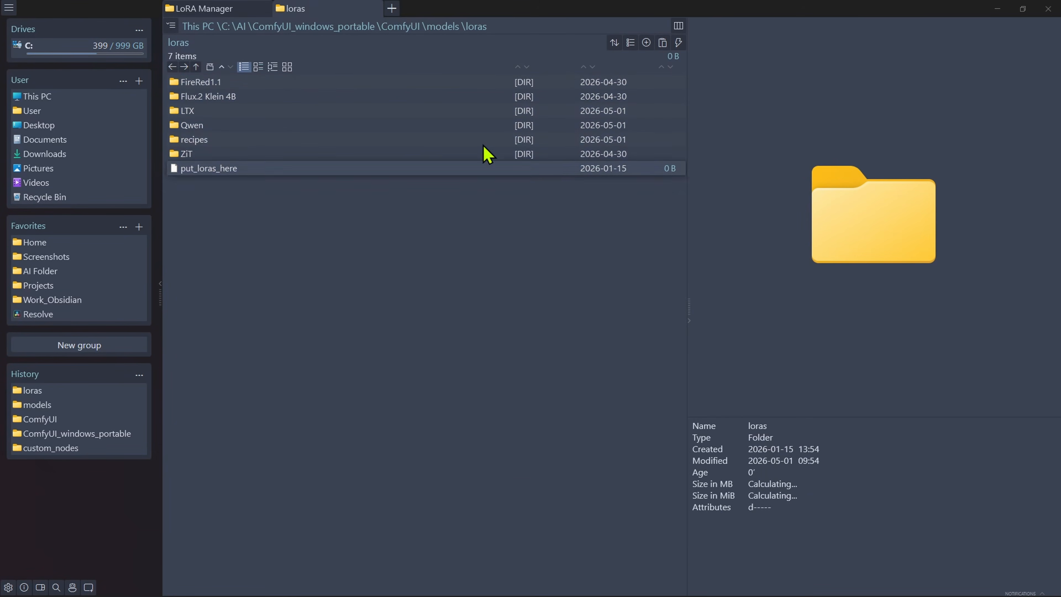
pyautogui.moveTo(371, 261)
pyautogui.mouseDown()
pyautogui.moveTo(163, 26)
pyautogui.moveTo(208, 79)
pyautogui.moveTo(190, 192)
pyautogui.moveTo(367, 268)
pyautogui.mouseUp()
pyautogui.click(382, 271)
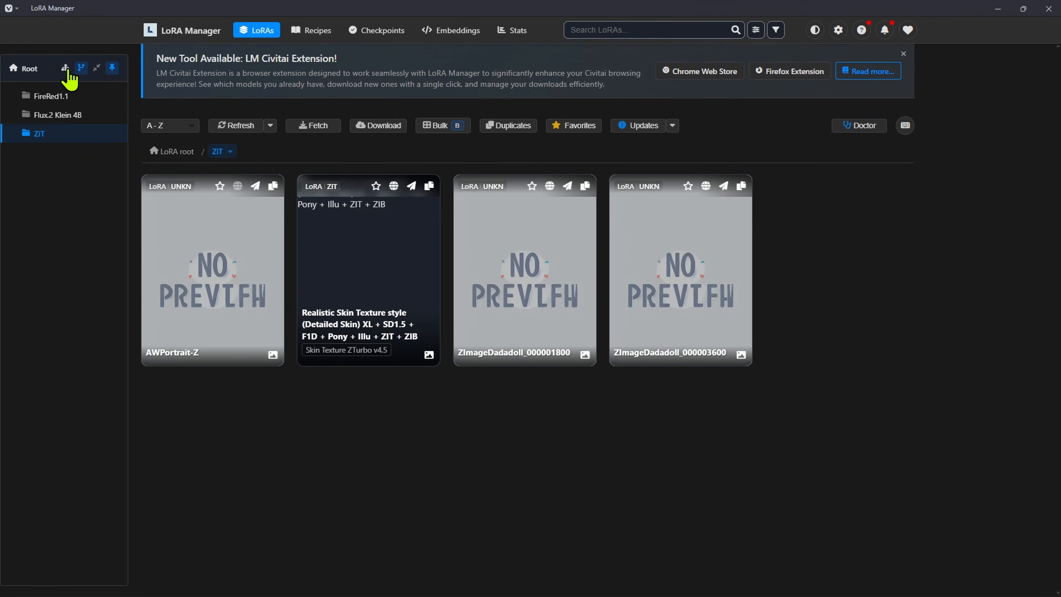
# Show the root folder in LoRA Manager, relaunch it from ComfyUI and refresh the LoRA list.
pyautogui.click(28, 69)
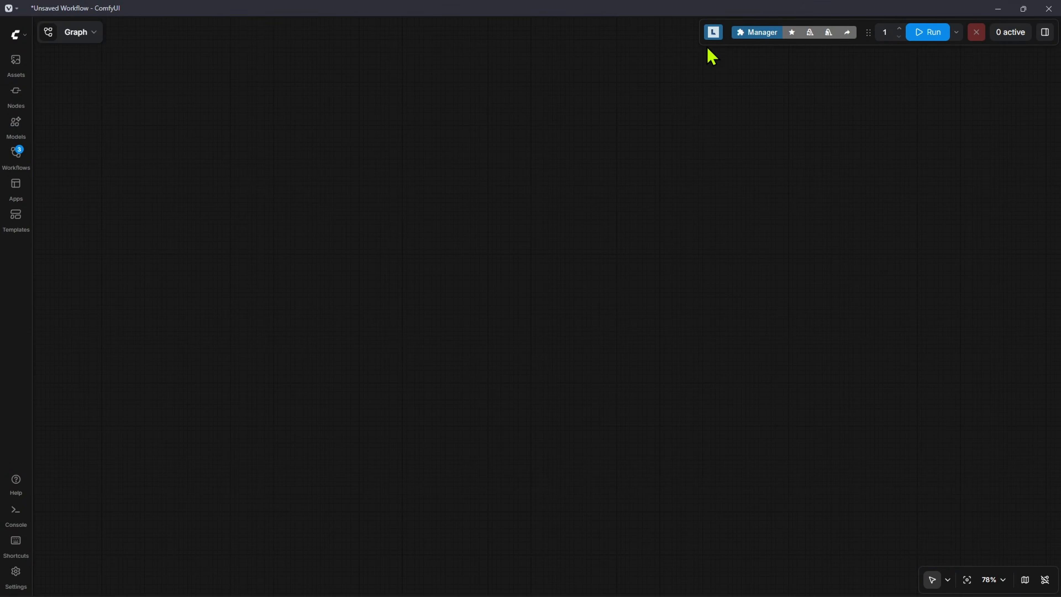
pyautogui.click(713, 33)
pyautogui.click(246, 126)
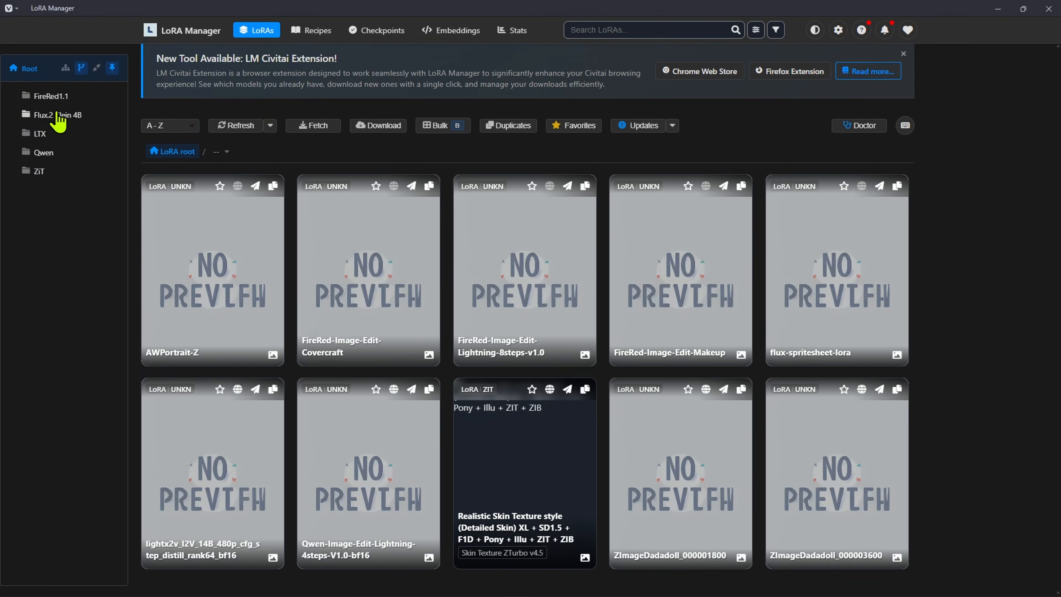
# Create the subfolders version2 and version2.3 inside the LTX folder in the file manager.
pyautogui.hotkey('alt', 'Tab')
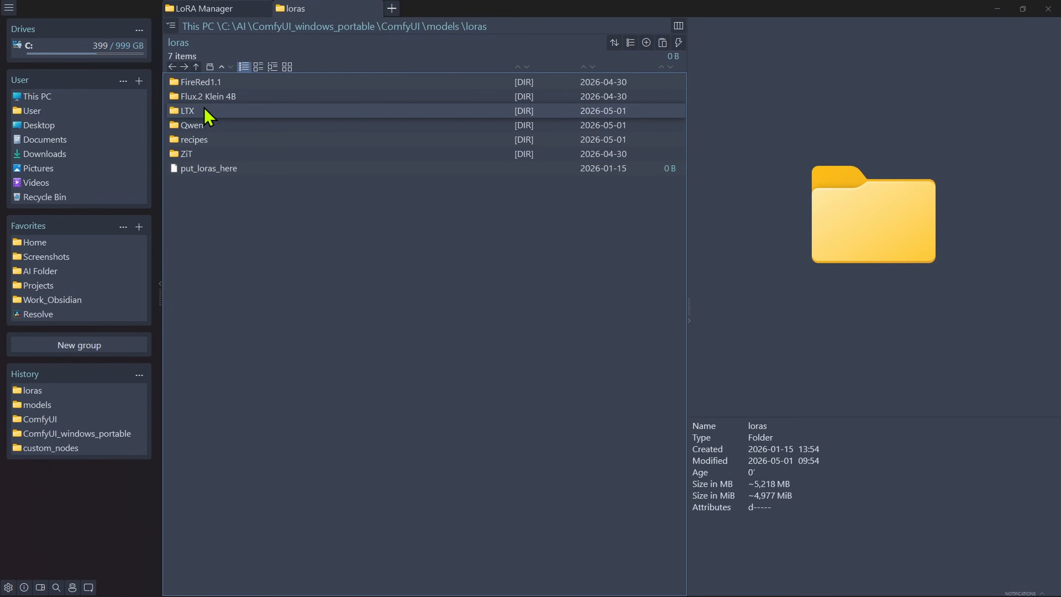
pyautogui.doubleClick(205, 112)
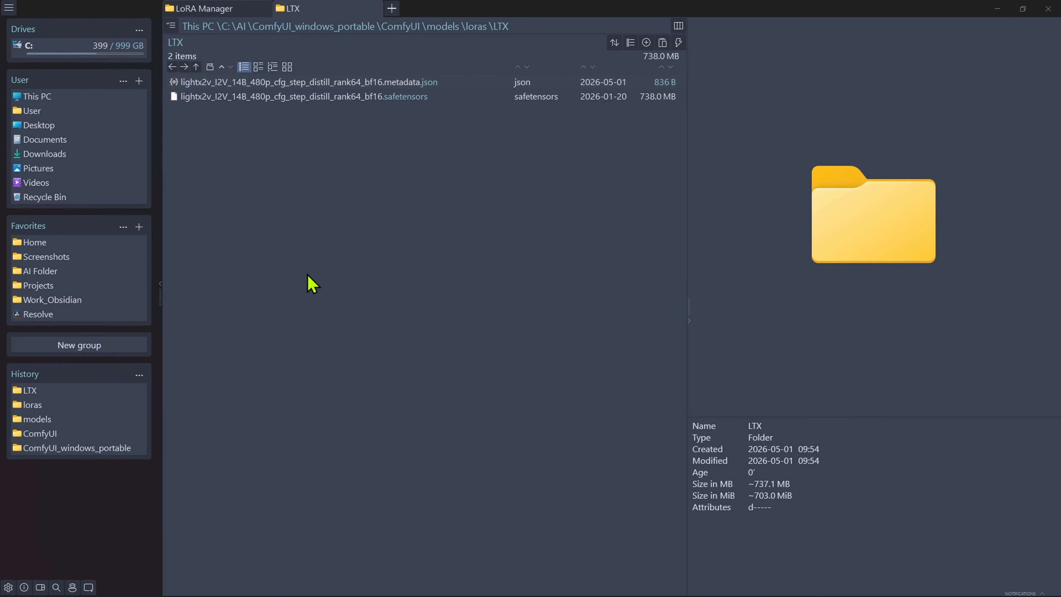
pyautogui.hotkey('ctrl', 'shift', 'n')
pyautogui.write('version2')
pyautogui.press('Return')
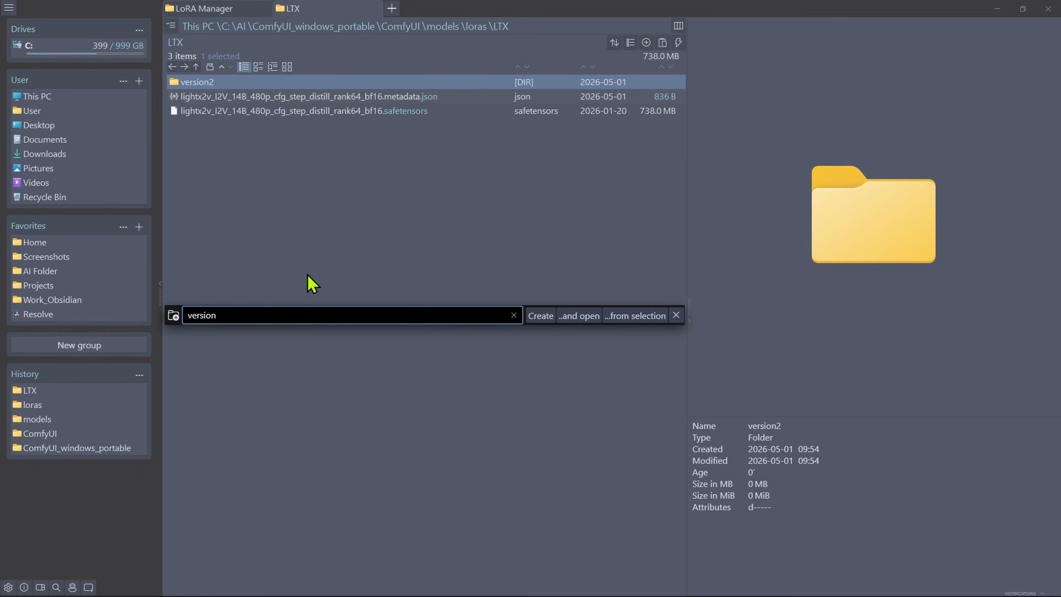
pyautogui.write('.1')
pyautogui.press('Return')
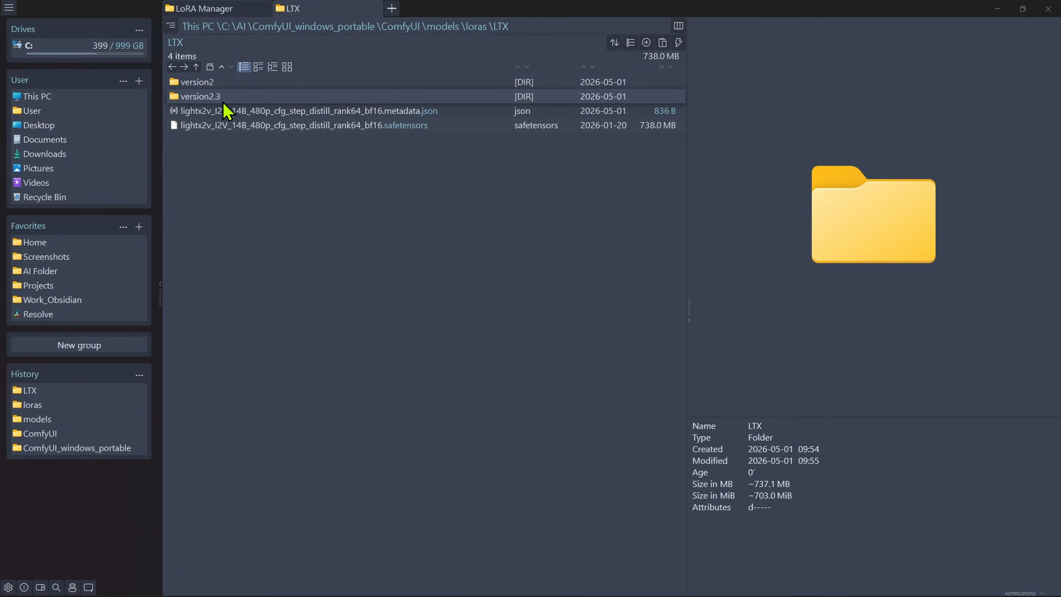
# Check the LTX folder in LoRA Manager for subfolders and return to the file manager.
pyautogui.hotkey('alt', 'Tab')
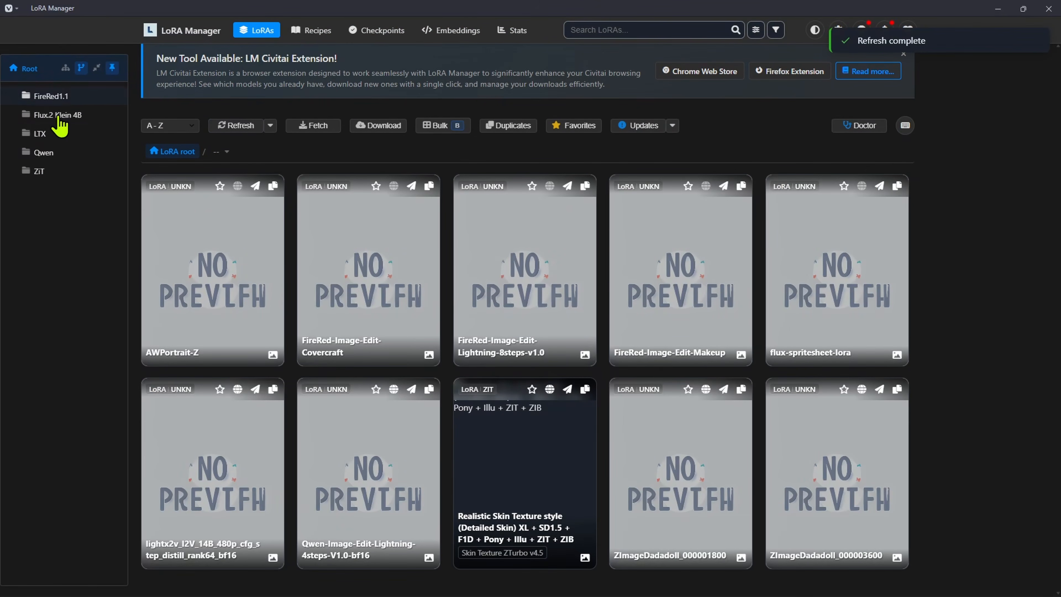
pyautogui.click(42, 133)
pyautogui.hotkey('alt', 'Tab')
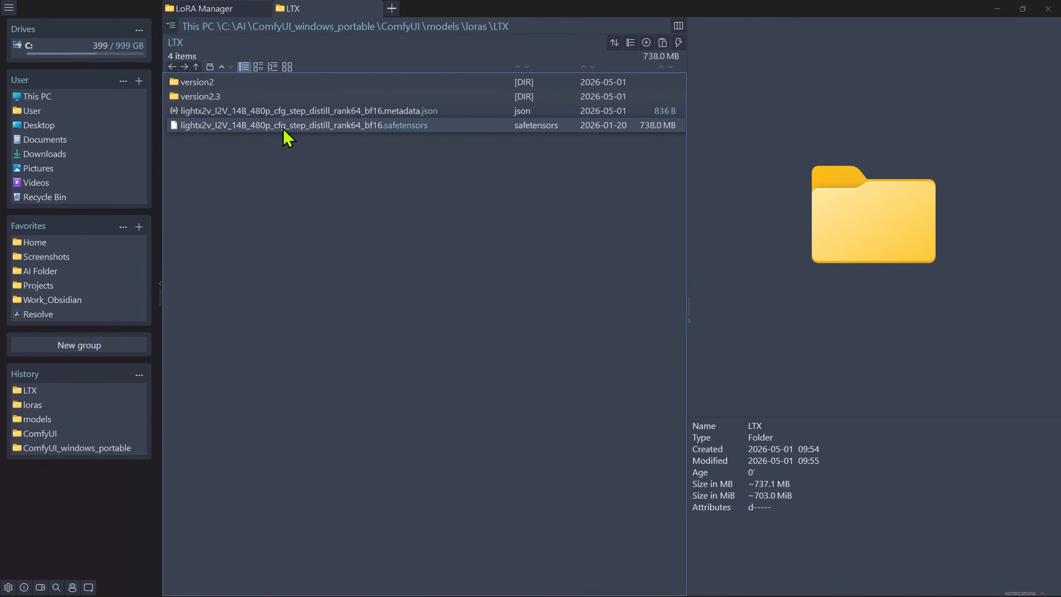
# Move the lightx2v LoRA file from LTX into the version2.3 subfolder and switch back to LoRA Manager.
pyautogui.click(204, 127)
pyautogui.press('Delete')
pyautogui.hotkey('alt', 'Tab')
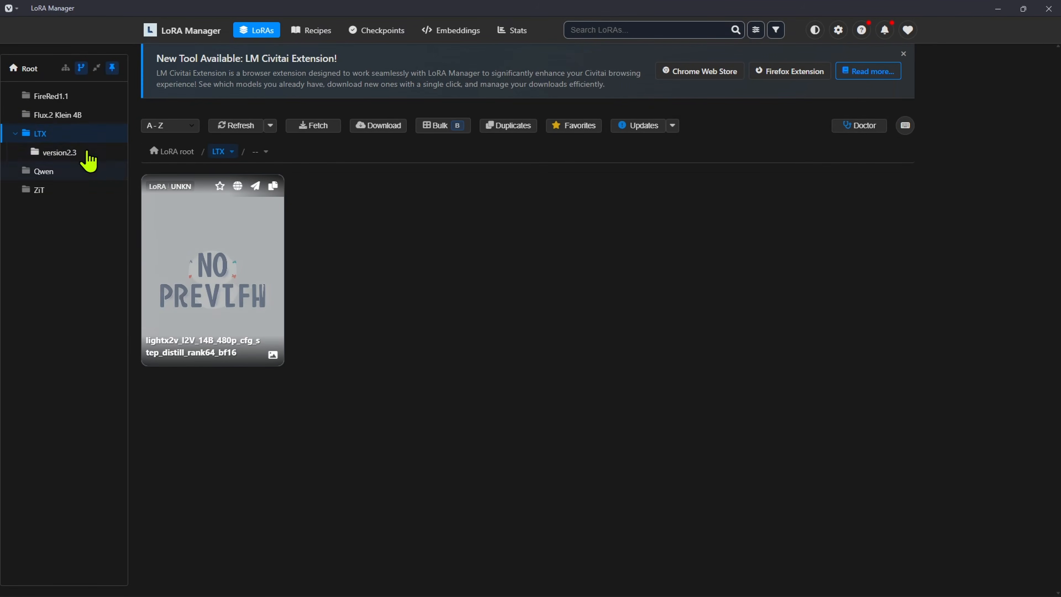
# Compare the contents of the version2.3 subfolder and the LTX folder, and check the folder choices on the LTX breadcrumb.
pyautogui.click(78, 155)
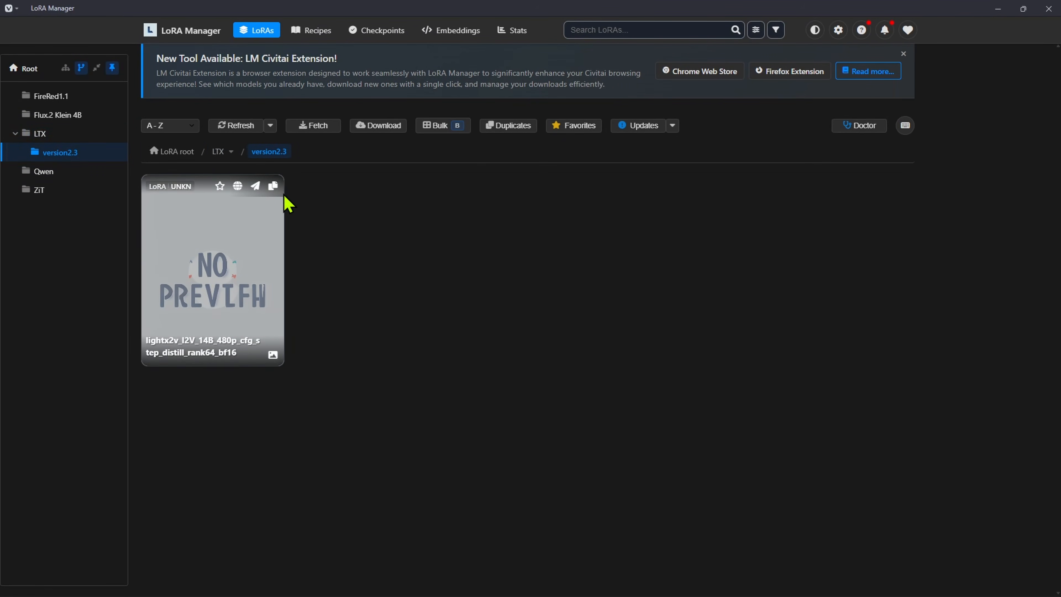
pyautogui.click(171, 154)
pyautogui.click(95, 156)
pyautogui.click(232, 153)
pyautogui.click(232, 154)
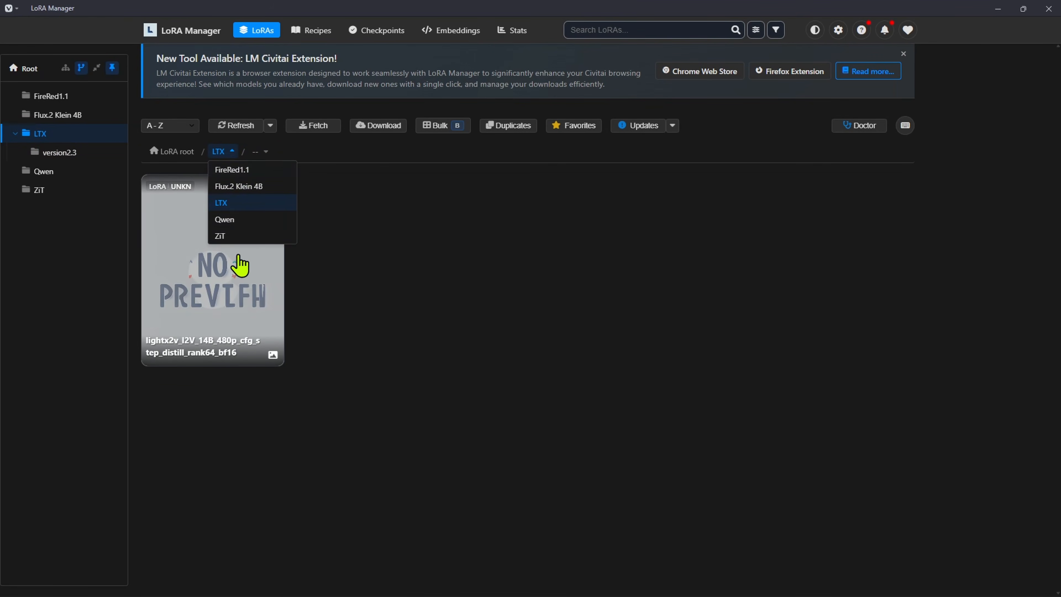
pyautogui.click(235, 220)
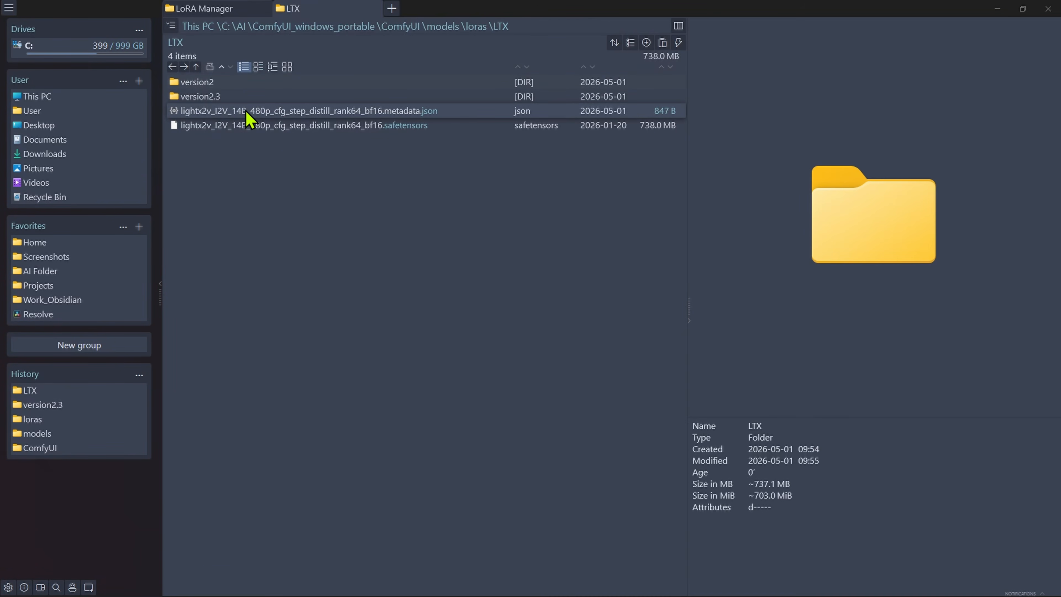
# In the file manager, inspect the file path recorded in the lightx2v LoRA's metadata JSON file in the LTX folder.
pyautogui.click(412, 114)
pyautogui.click(253, 125)
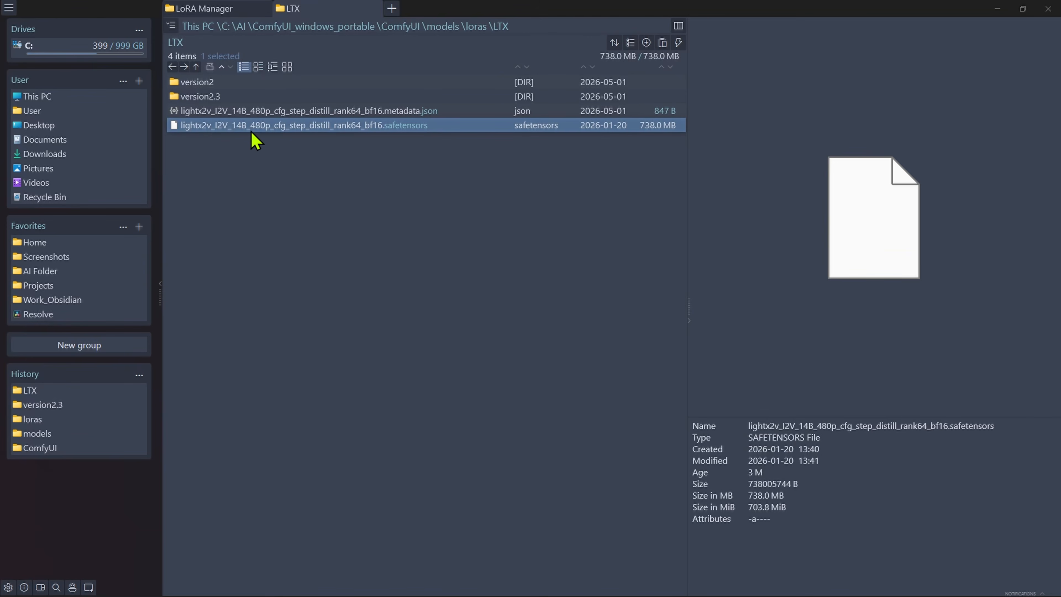
pyautogui.click(355, 113)
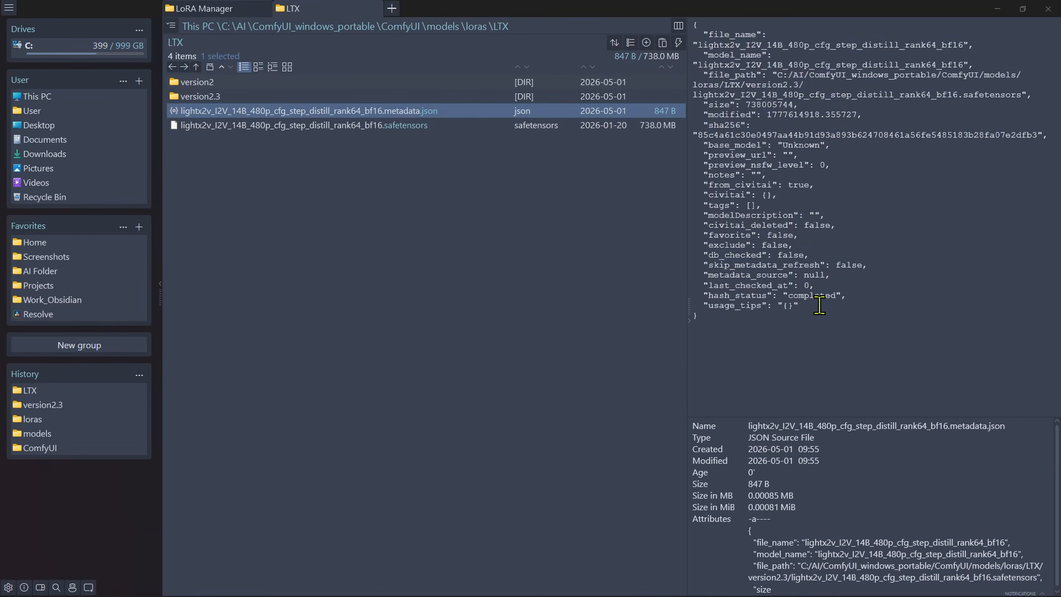
pyautogui.moveTo(812, 80); pyautogui.dragTo(818, 84)
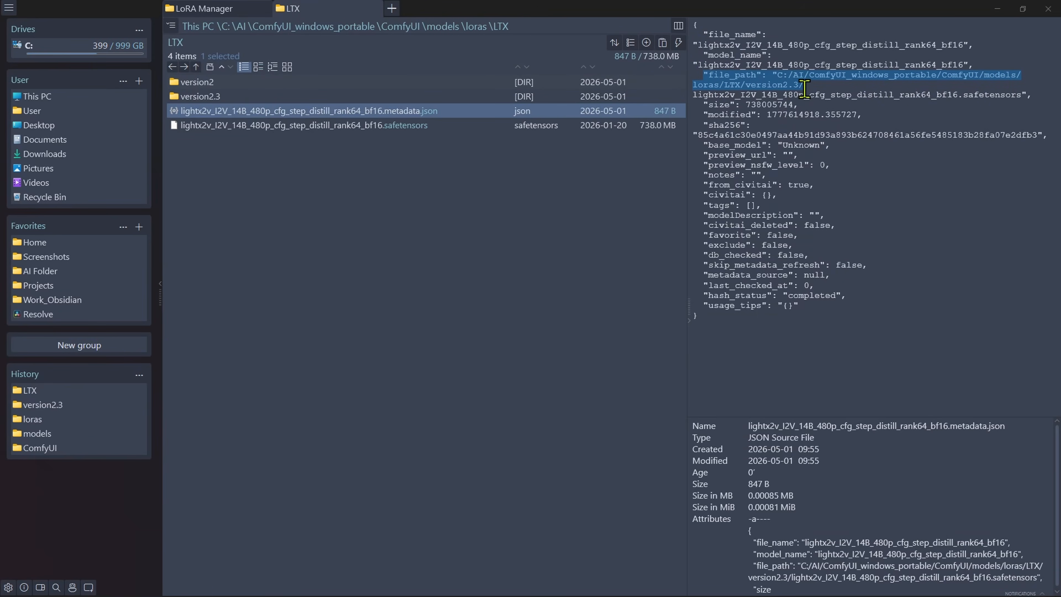
pyautogui.click(279, 161)
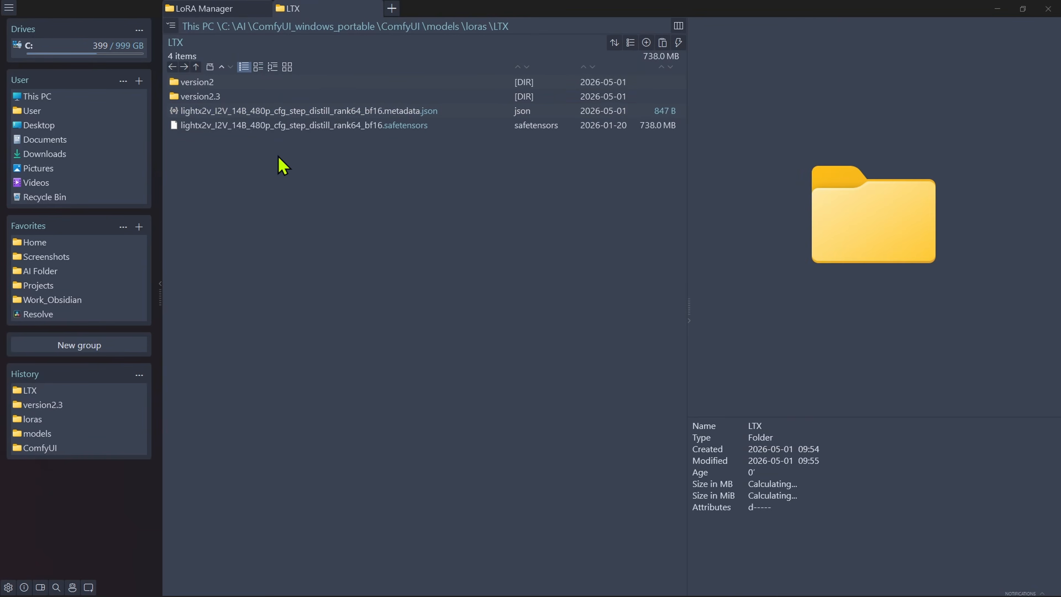
# Delete the lightx2v safetensors and metadata files directly inside LTX, show the parent loras folder and return to LoRA Manager.
pyautogui.press('Up')
pyautogui.hotkey('shift', 'Up')
pyautogui.press('Delete')
pyautogui.hotkey('alt', 'Tab')
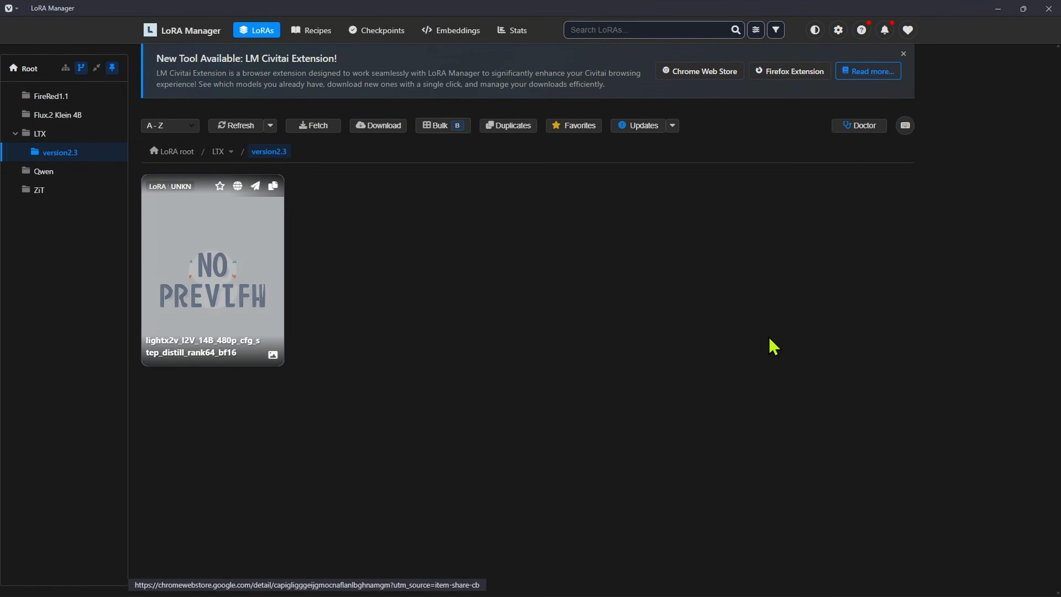
pyautogui.hotkey('alt', 'Tab')
pyautogui.click(351, 248)
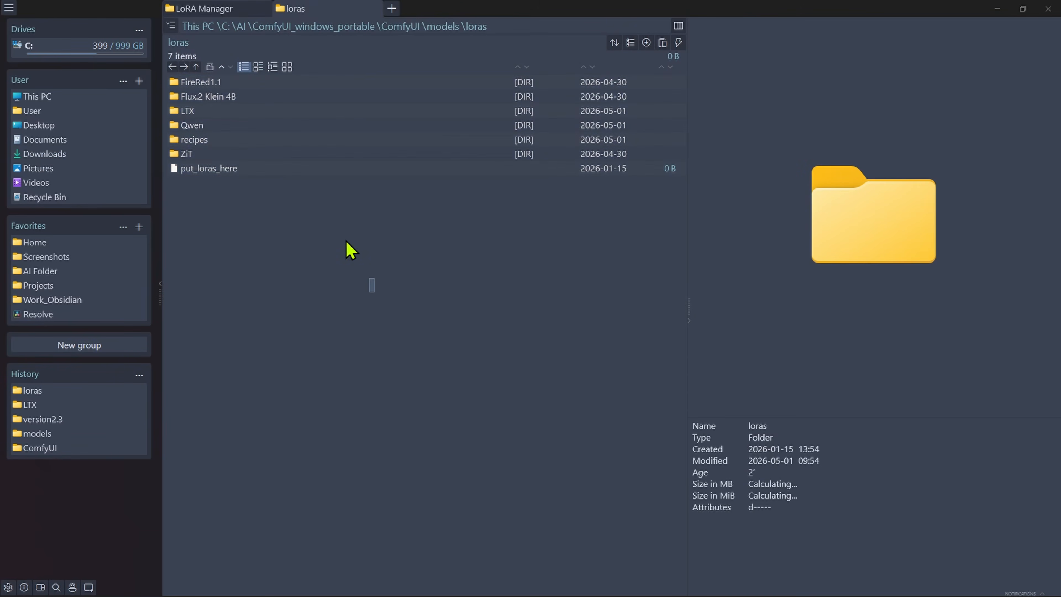
pyautogui.hotkey('alt', 'Tab')
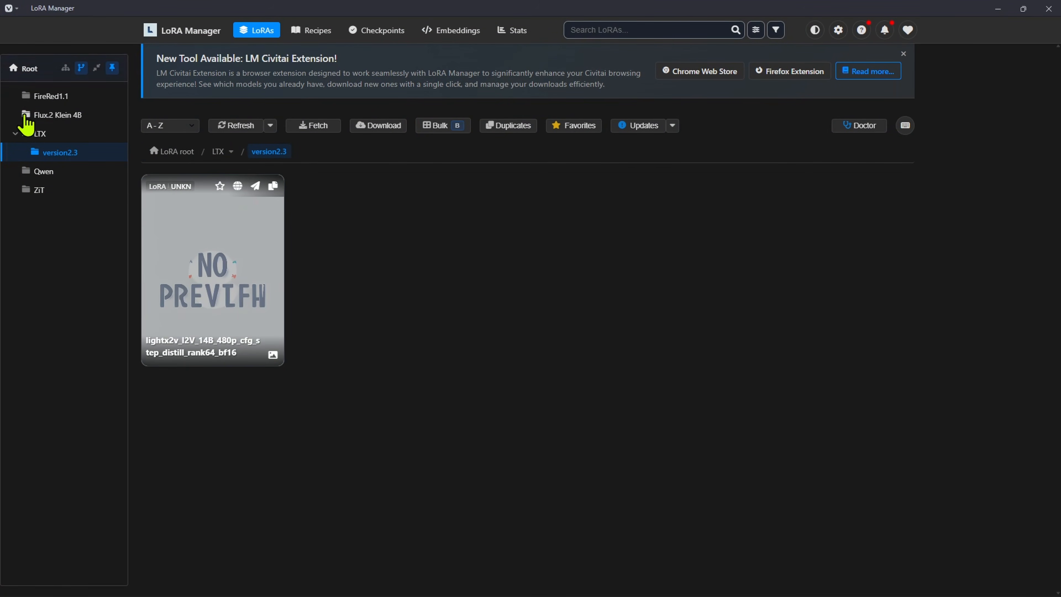
# Browse the FireRed1.1 and ZiT folders and examine the details of the Realistic Skin Texture style LoRA.
pyautogui.click(44, 98)
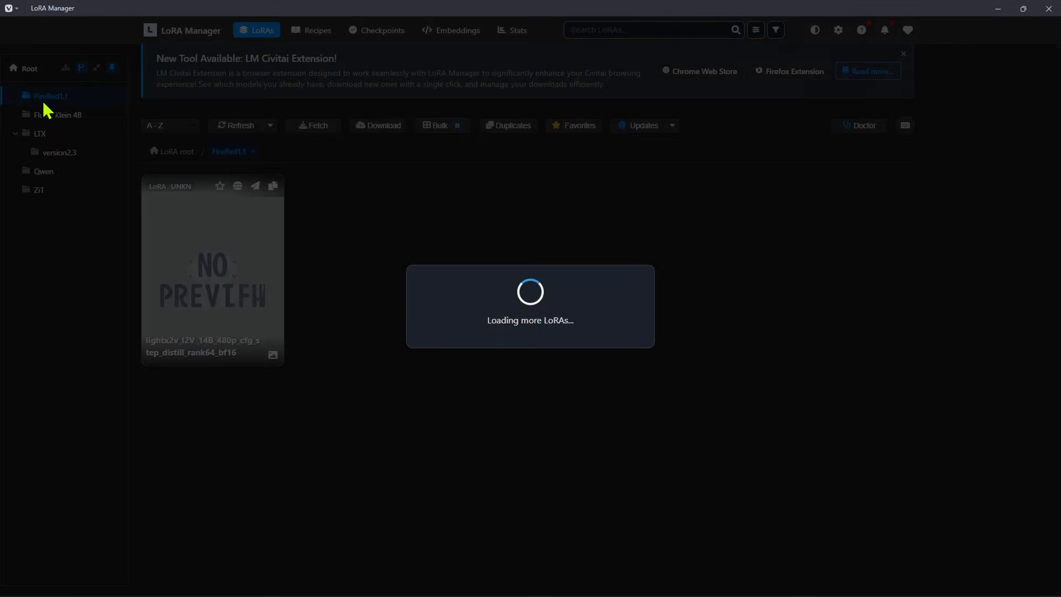
pyautogui.click(40, 189)
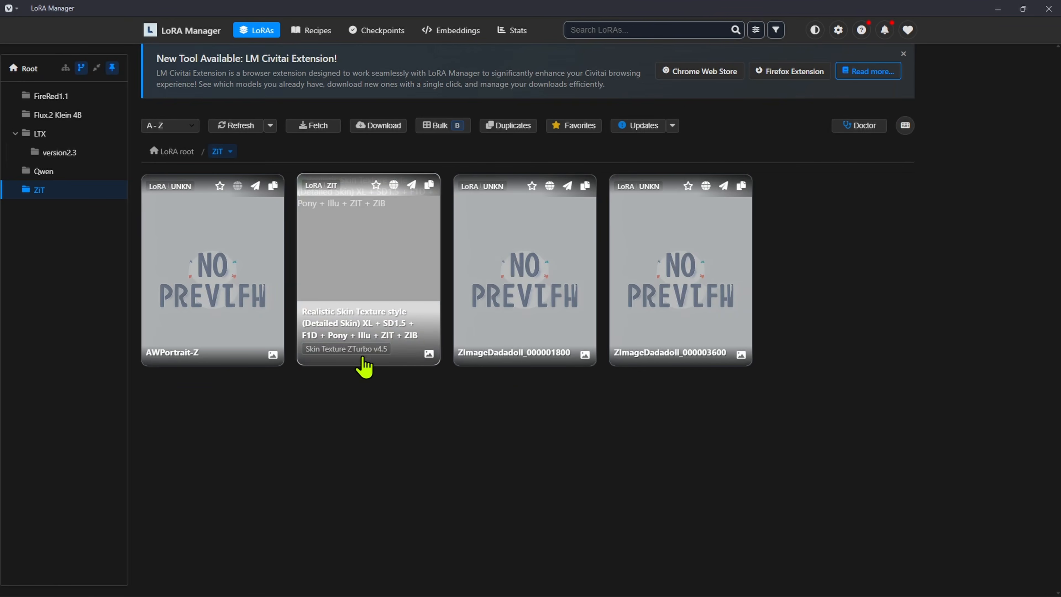
pyautogui.click(400, 281)
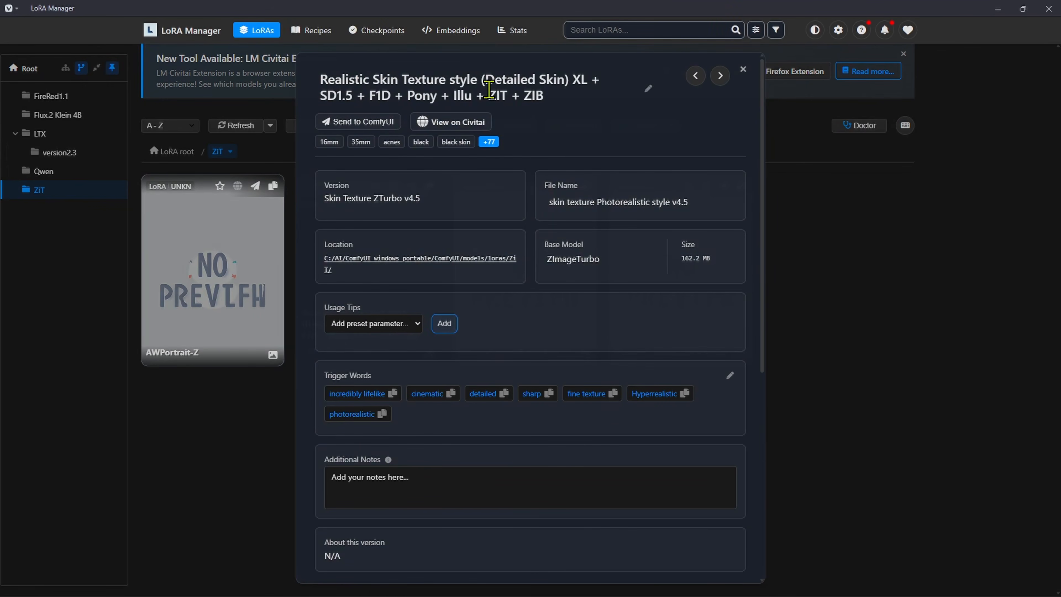
pyautogui.scroll(-5, 380, 292)
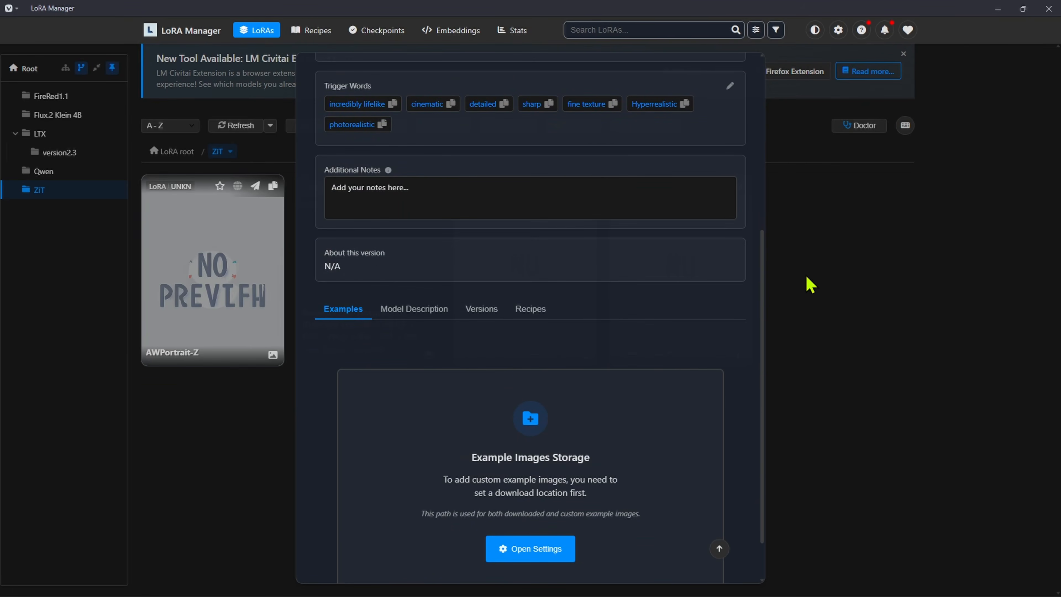
pyautogui.scroll(5, 766, 117)
pyautogui.click(740, 74)
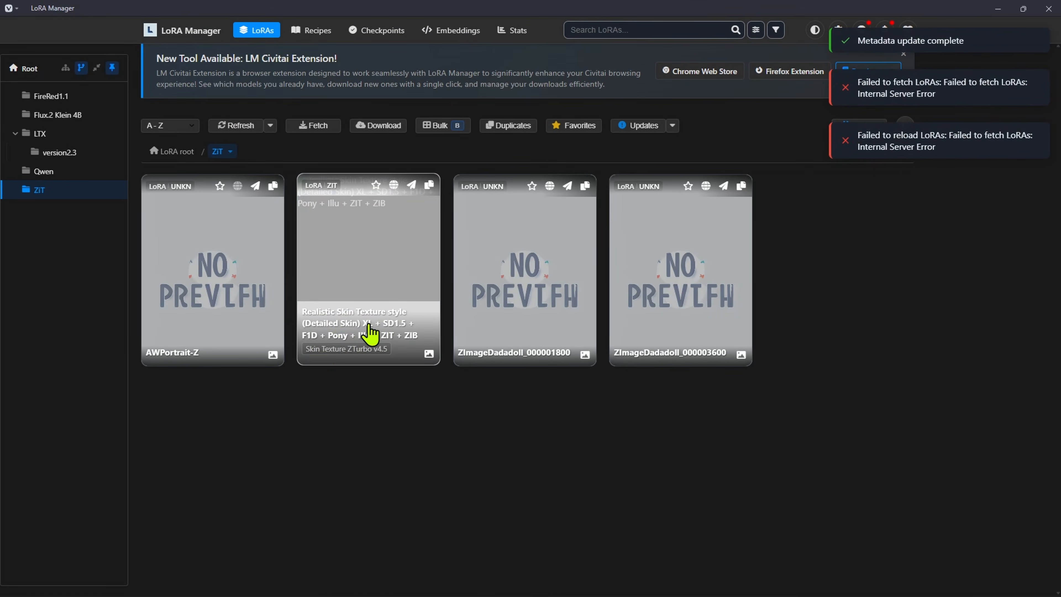
# Review the update and message notifications, close them and show the FireRed1.1 folder.
pyautogui.click(885, 29)
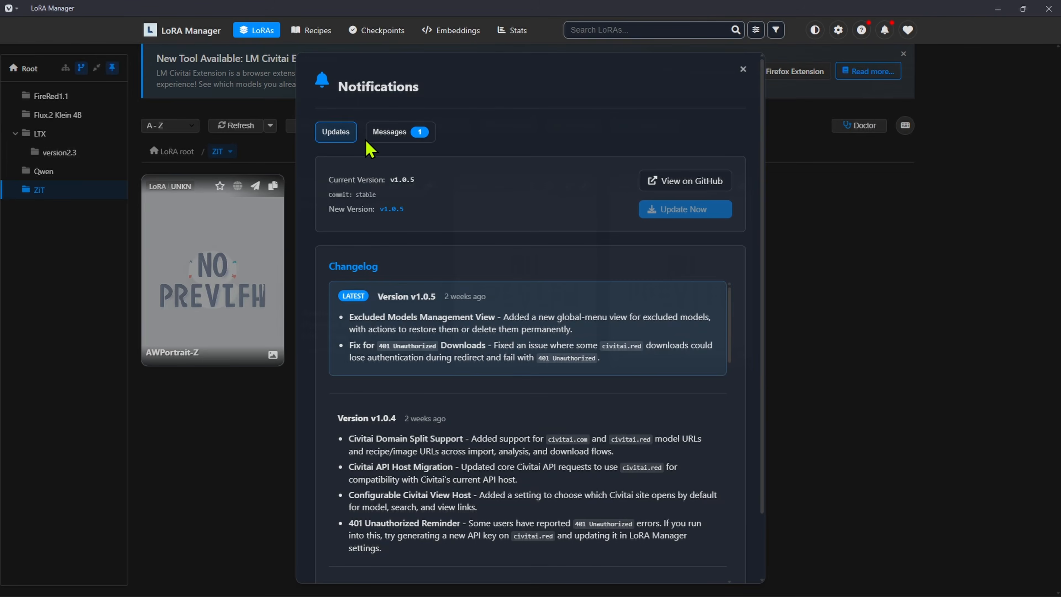
pyautogui.click(389, 131)
pyautogui.click(743, 69)
pyautogui.click(48, 96)
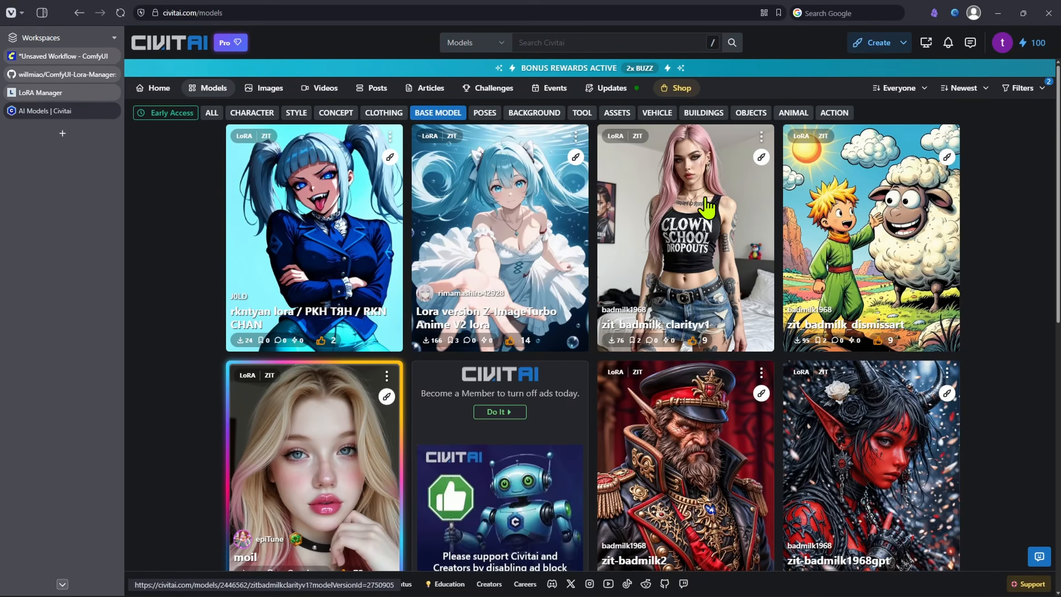
# Open the zit_badmilk_clarityv1 model page on Civitai, copy its URL and switch to LoRA Manager.
pyautogui.click(688, 230)
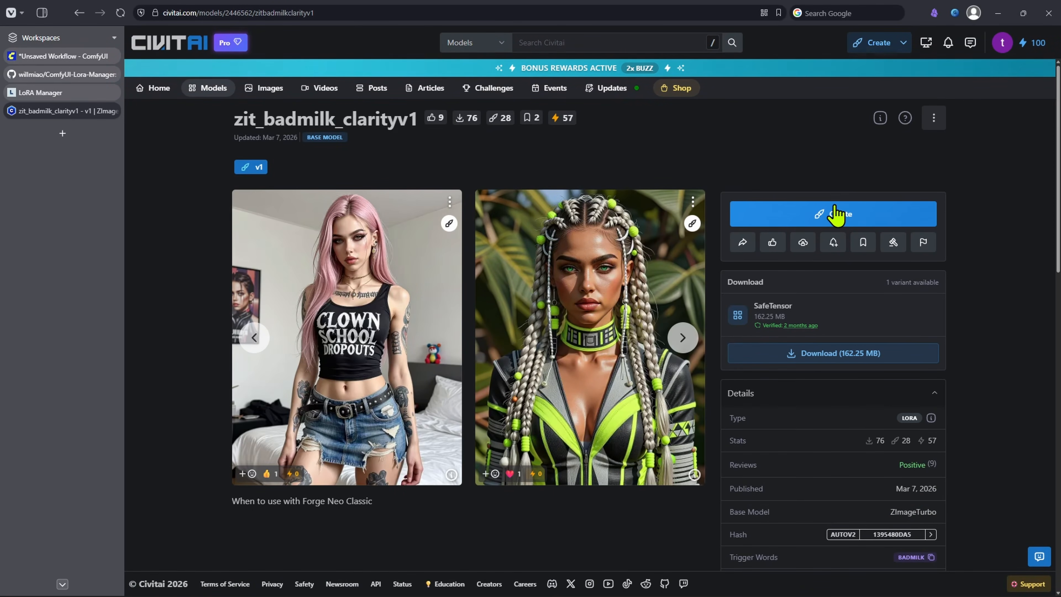
pyautogui.click(591, 138)
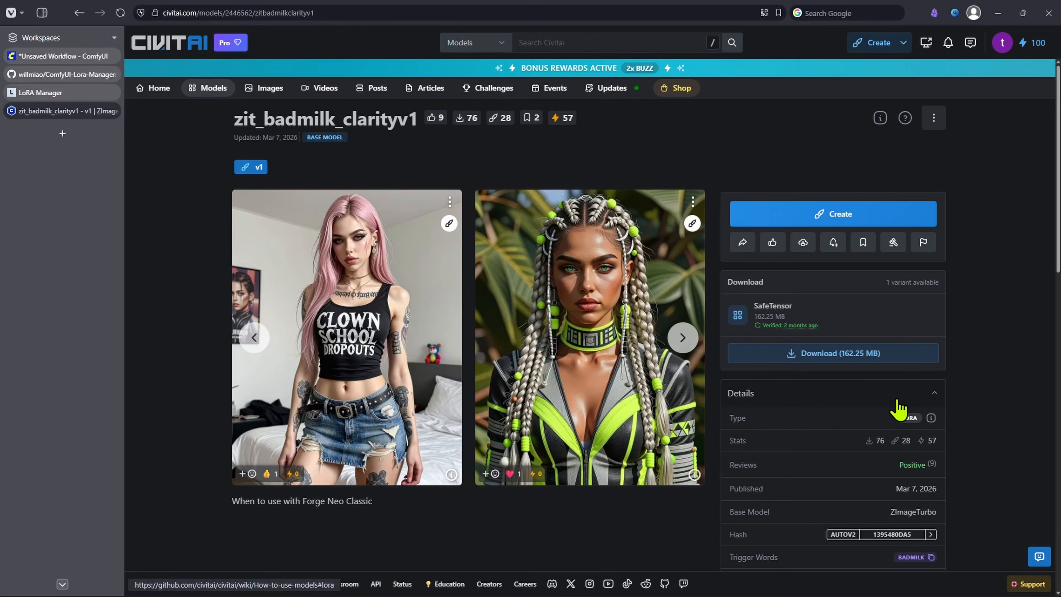
pyautogui.click(391, 12)
pyautogui.click(61, 92)
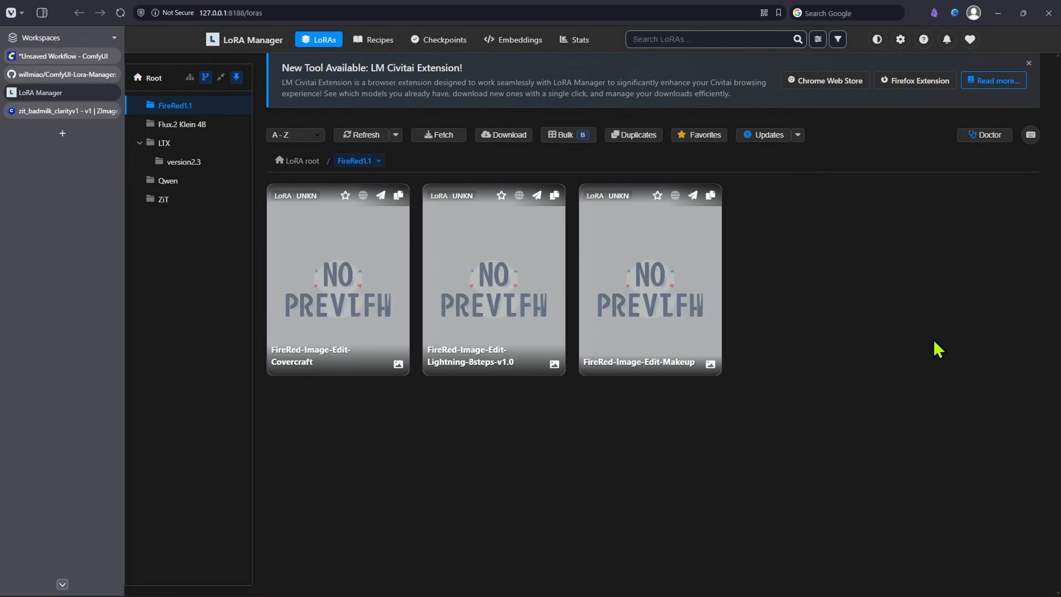
# Download version v1 of the LoRA from the copied Civitai URL into the ZiT folder.
pyautogui.click(504, 134)
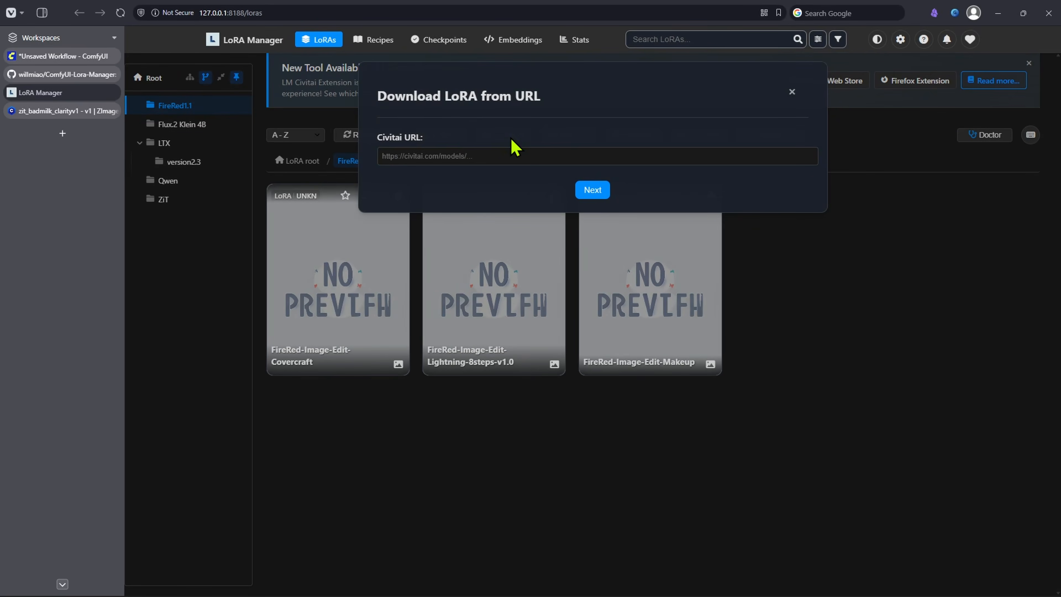
pyautogui.hotkey('ctrl', 'v')
pyautogui.click(595, 192)
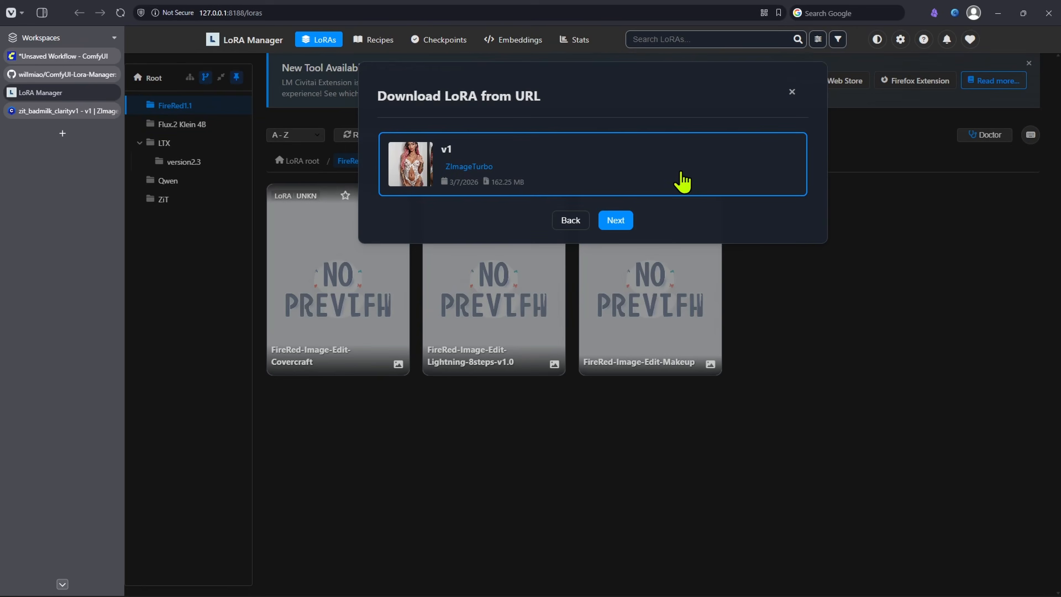
pyautogui.scroll(1, 3, 224)
pyautogui.scroll(-2, 2, 225)
pyautogui.scroll(1, 42, 246)
pyautogui.click(618, 223)
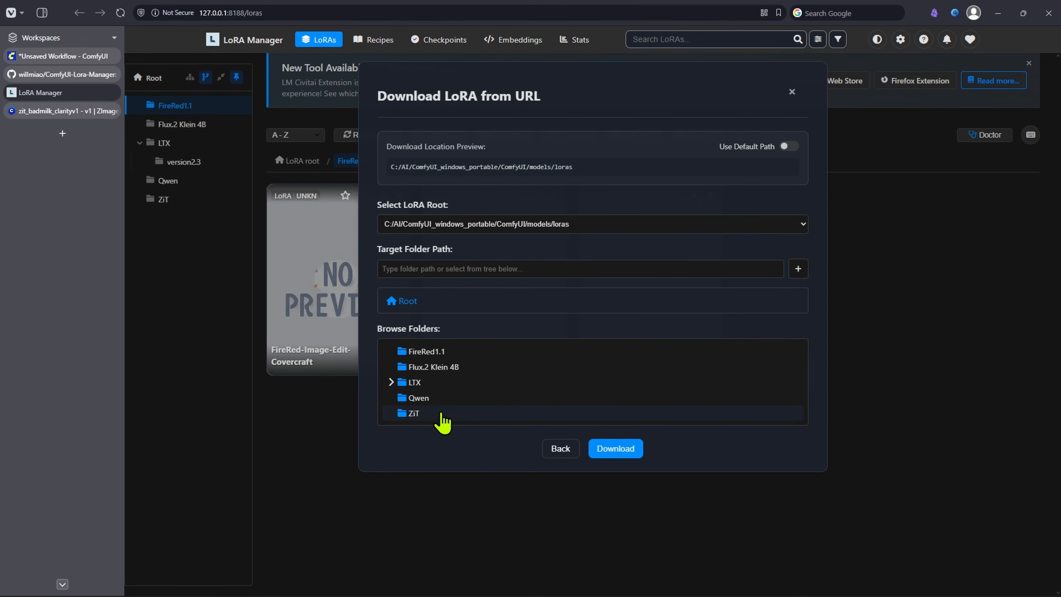
pyautogui.click(413, 415)
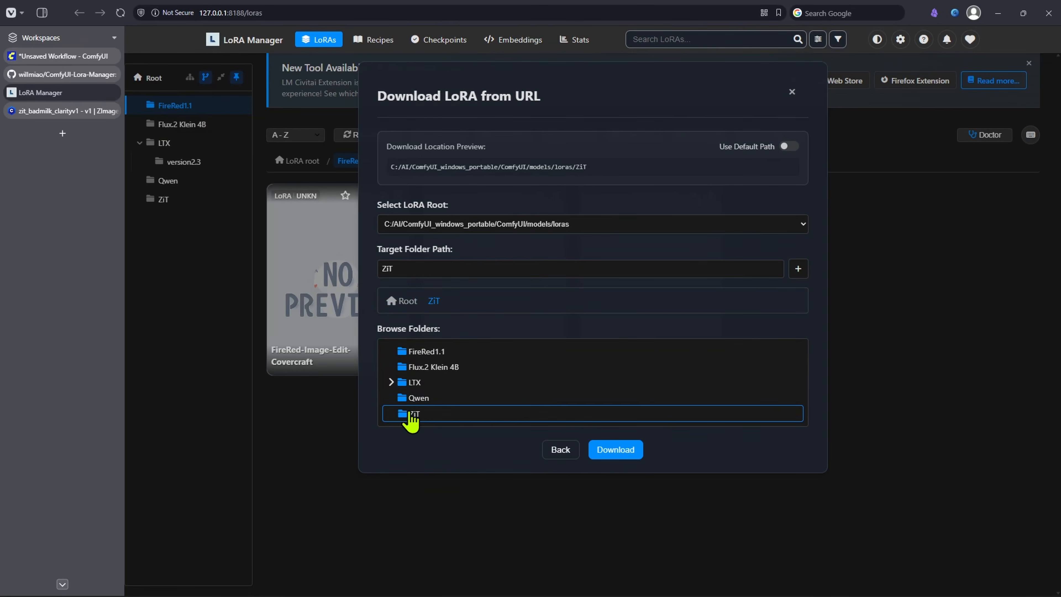
pyautogui.click(631, 454)
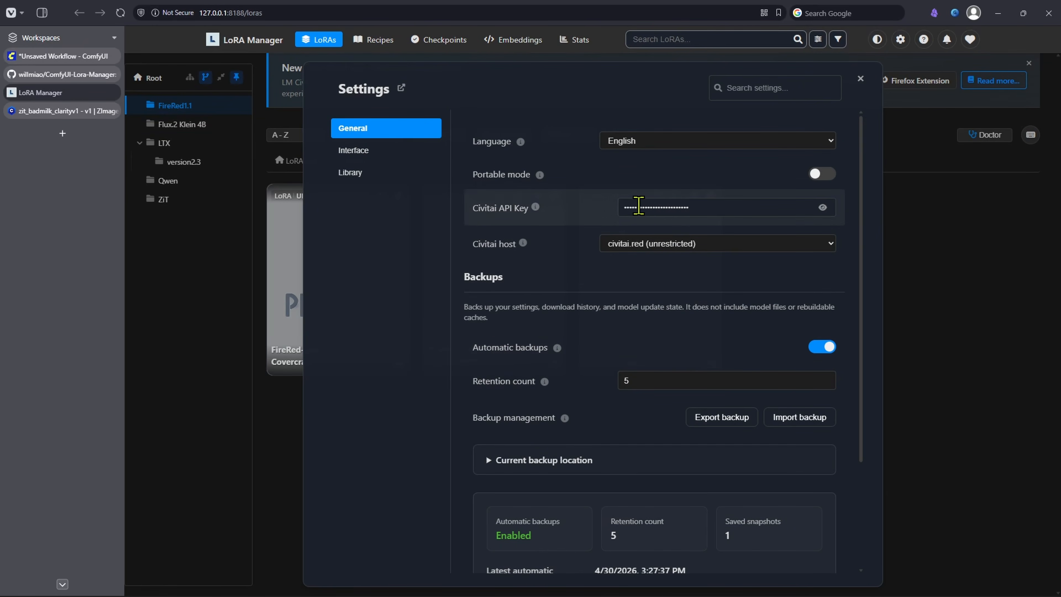
# Switch to Civitai and open the API Keys section of the account settings.
pyautogui.moveTo(536, 206)
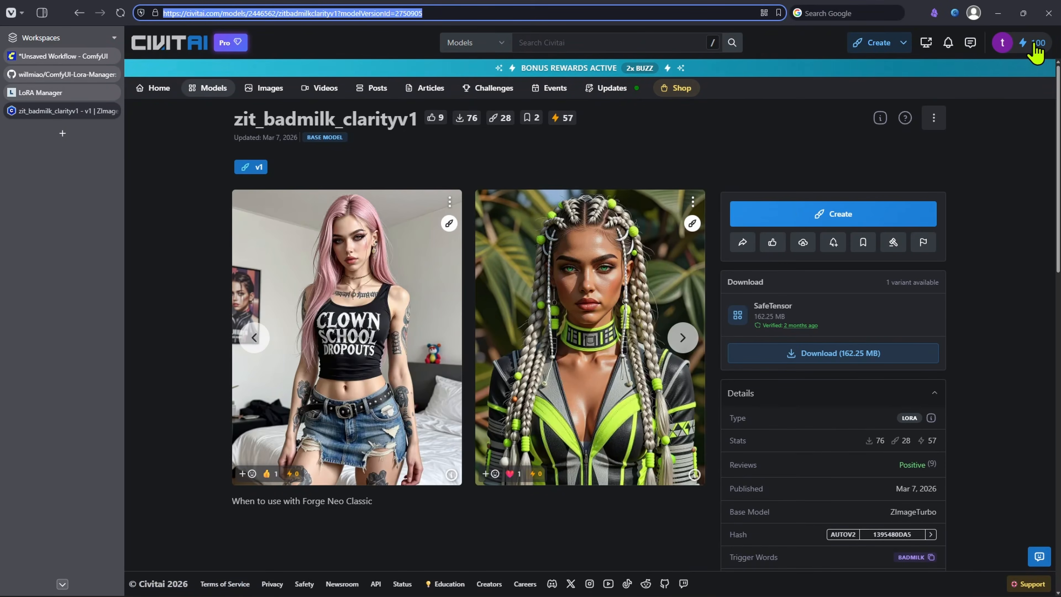
pyautogui.click(1035, 45)
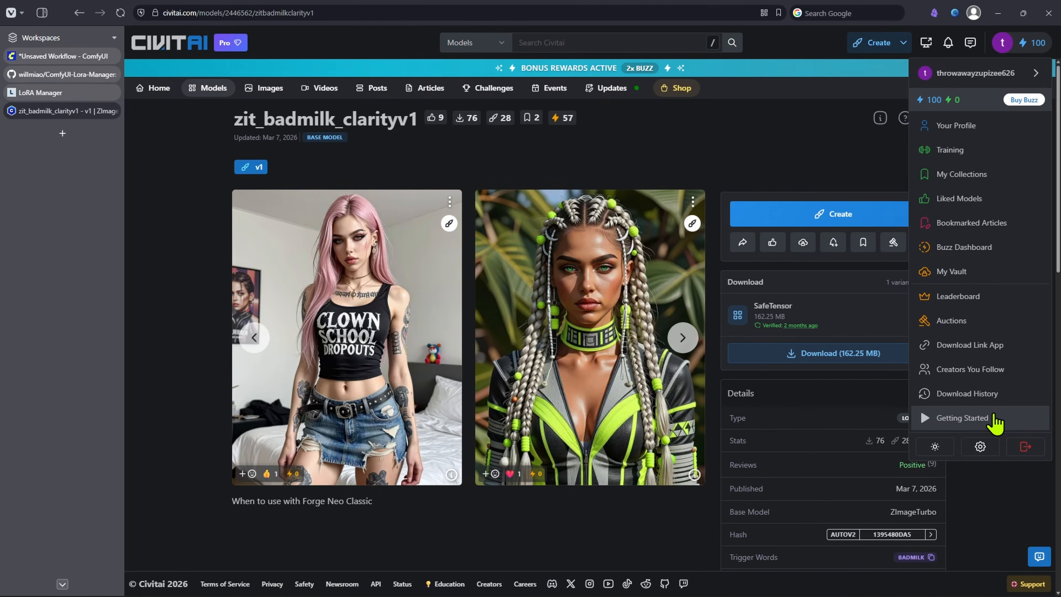
pyautogui.click(996, 419)
pyautogui.click(749, 79)
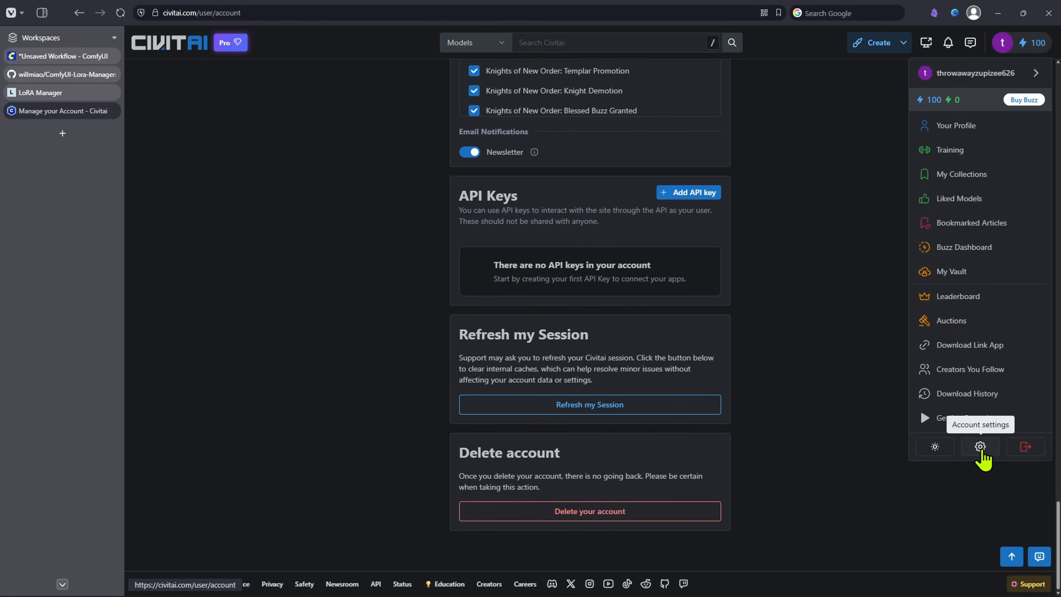
pyautogui.click(741, 331)
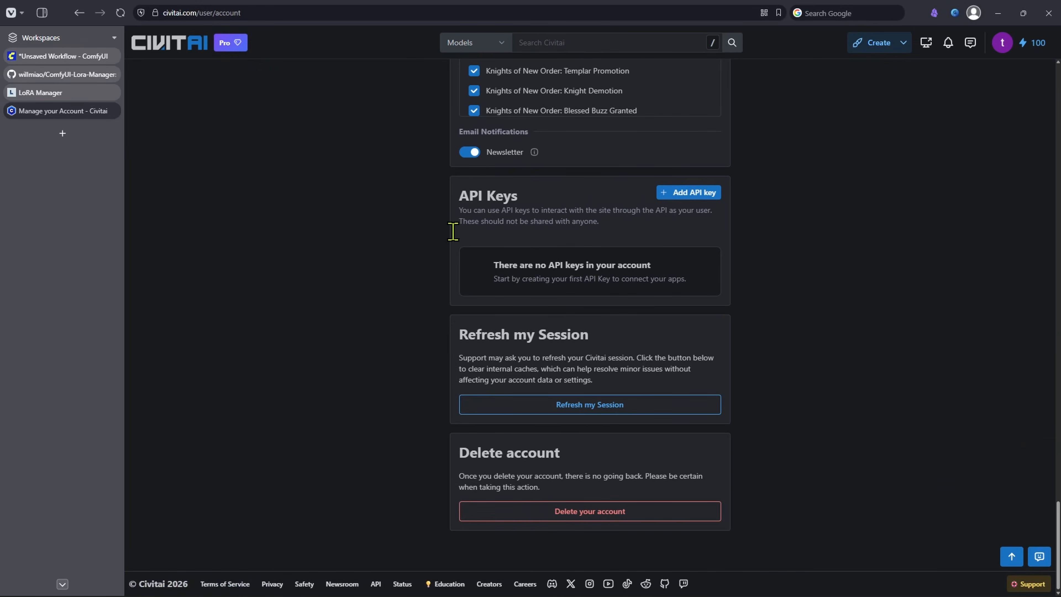
# Create a Civitai API key named LoRA Manager and highlight the API Keys heading.
pyautogui.click(698, 196)
pyautogui.click(559, 119)
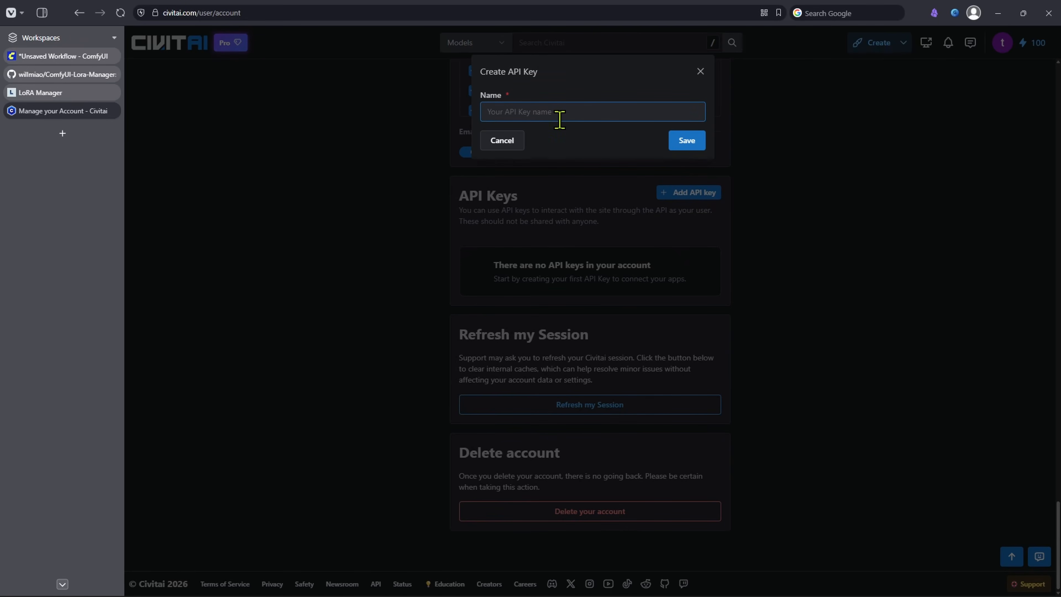
pyautogui.press('Return')
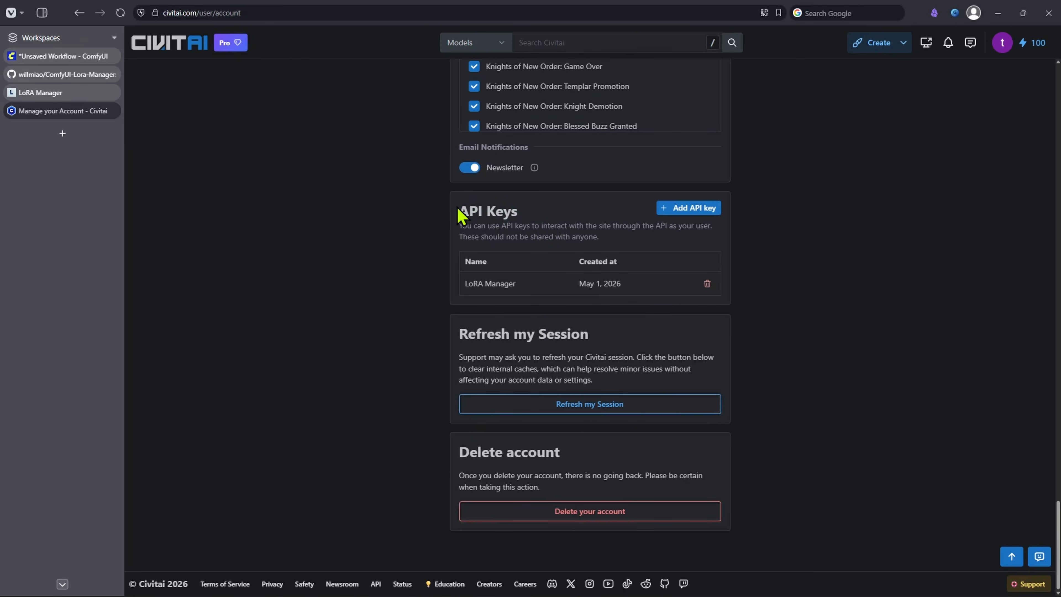
pyautogui.moveTo(459, 211); pyautogui.dragTo(518, 211)
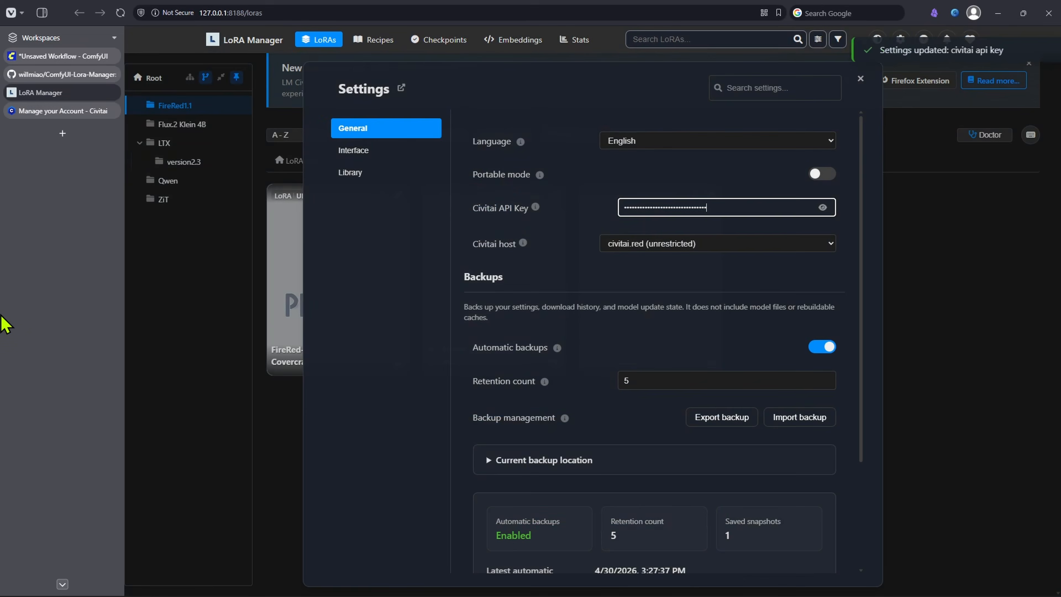
# Select the contents of the Civitai API Key field in LoRA Manager's settings and look through the General settings.
pyautogui.doubleClick(677, 208)
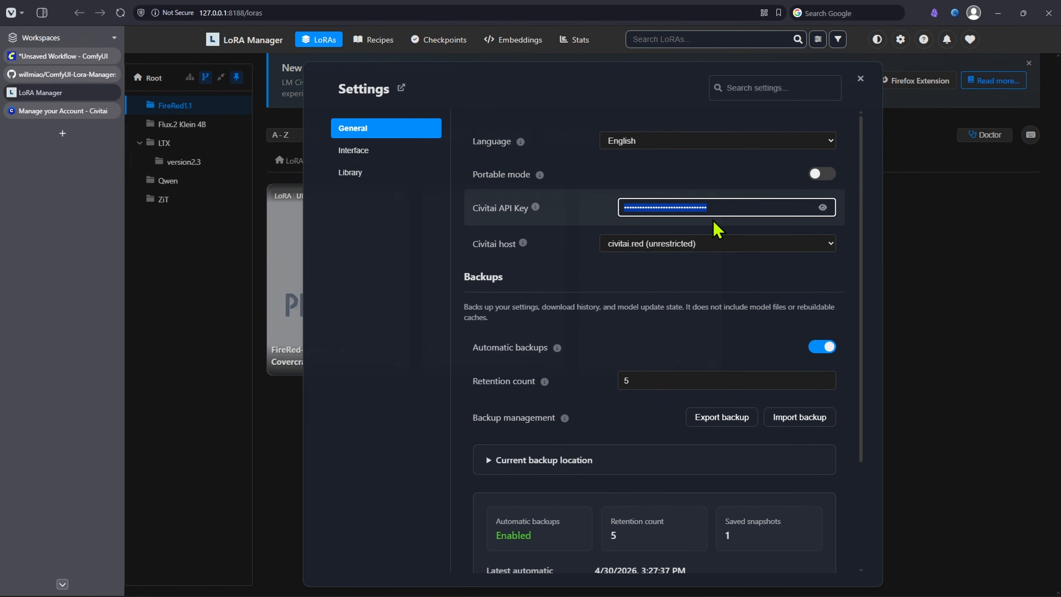
pyautogui.scroll(-3, 781, 434)
pyautogui.scroll(3, 781, 434)
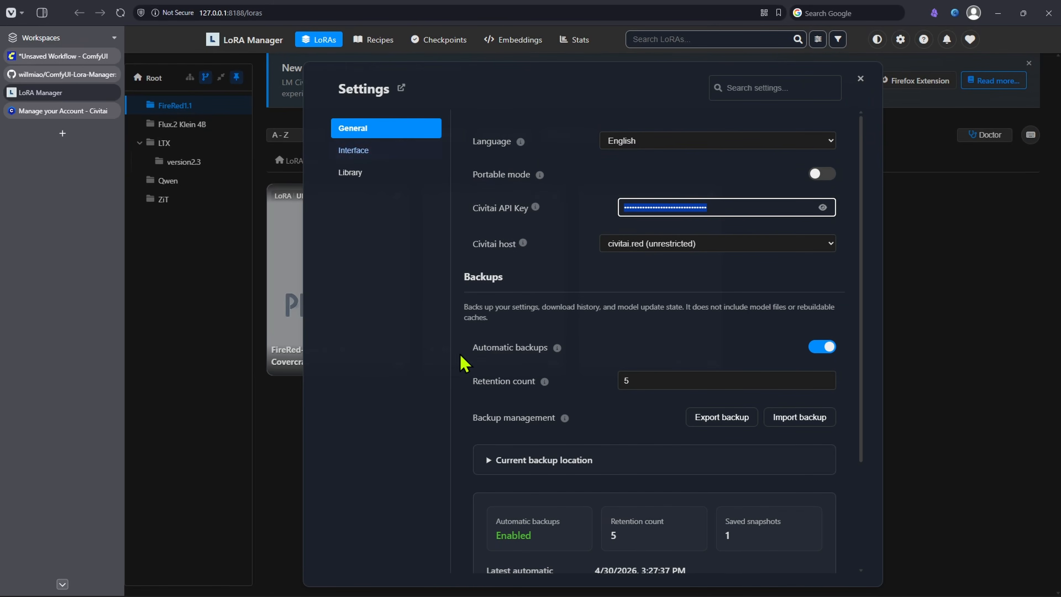
pyautogui.scroll(-3, 464, 363)
pyautogui.scroll(3, 851, 132)
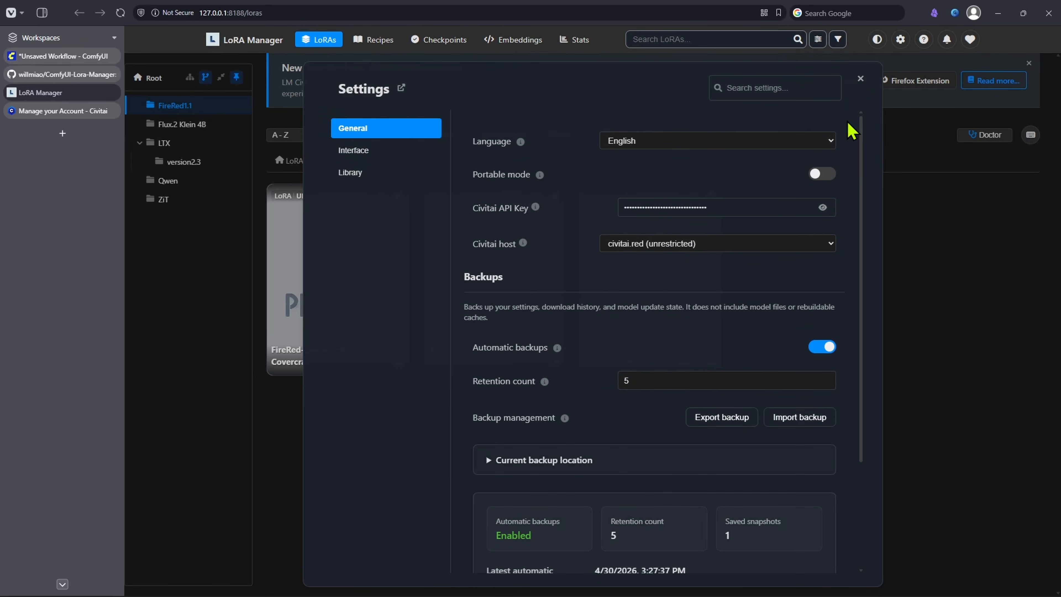
pyautogui.click(862, 80)
pyautogui.click(507, 137)
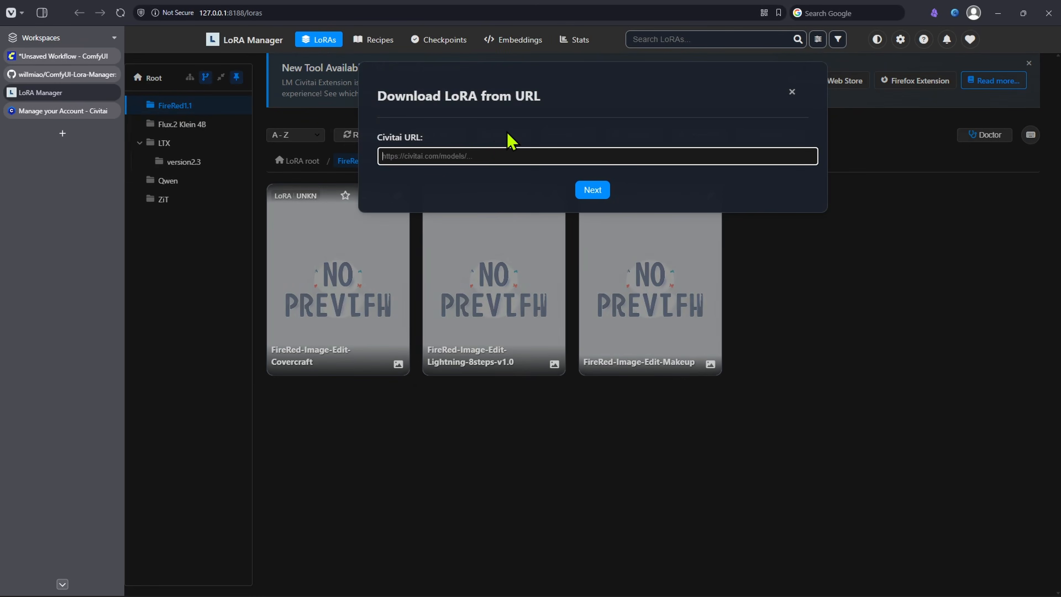
pyautogui.write('https://civitai.com/models/2446562/zitbadmilkclarity-v1?modelVersionId=2750905')
pyautogui.click(582, 190)
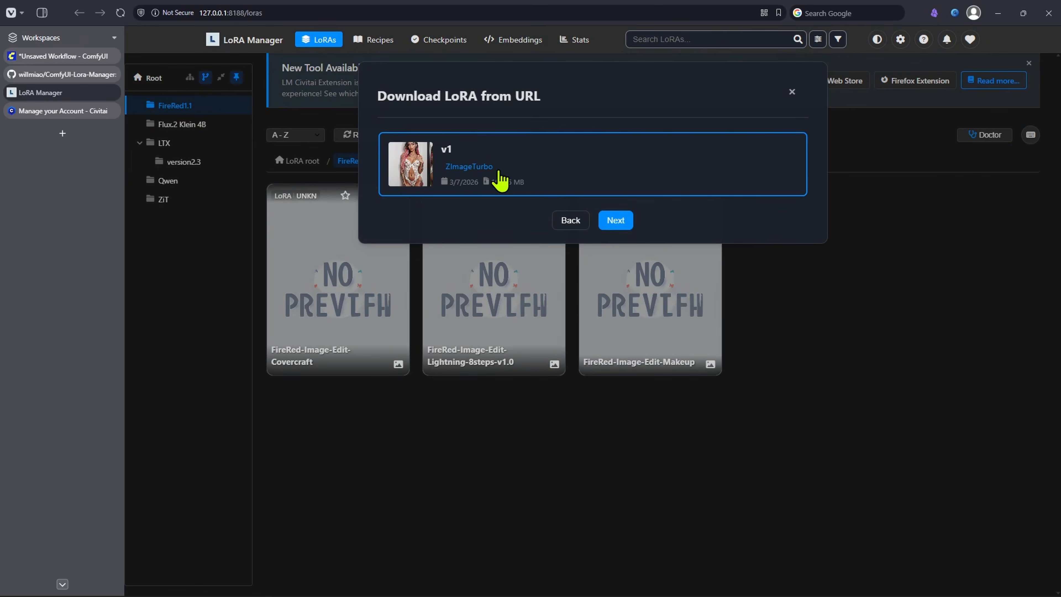
pyautogui.click(617, 221)
pyautogui.click(411, 414)
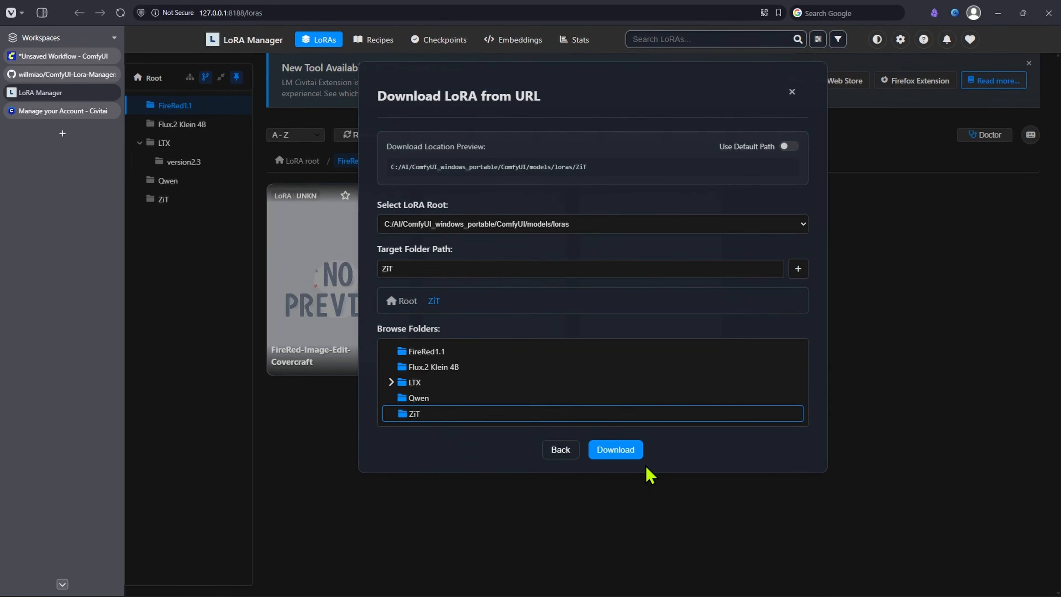
pyautogui.click(615, 448)
pyautogui.moveTo(524, 378); pyautogui.dragTo(491, 361)
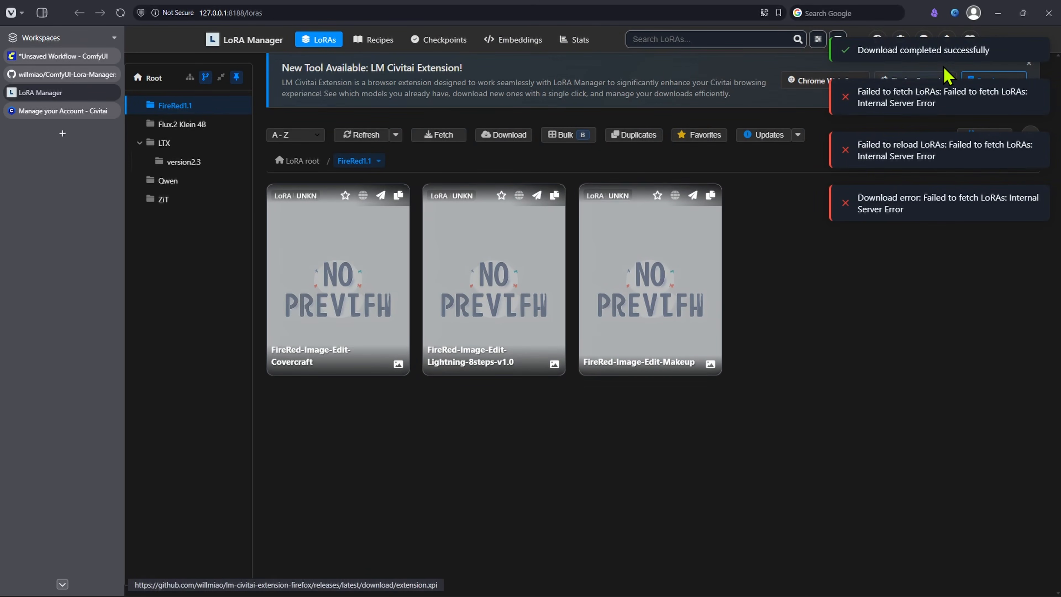
# Open the ZiT folder in LoRA Manager, highlight the fetch error, and examine the ComfyUI console output.
pyautogui.click(163, 199)
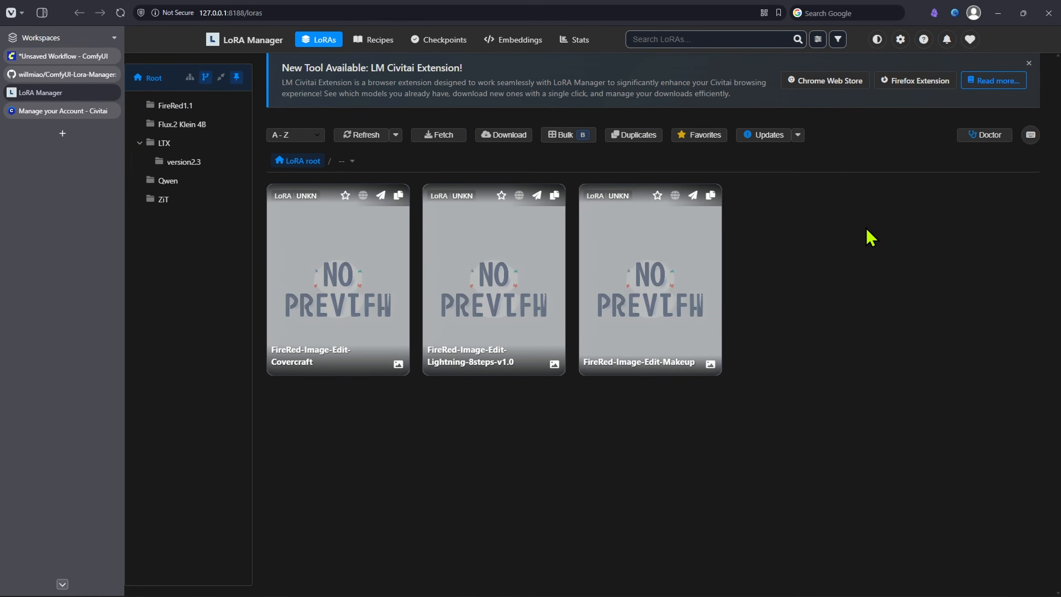
pyautogui.moveTo(932, 61); pyautogui.dragTo(861, 50)
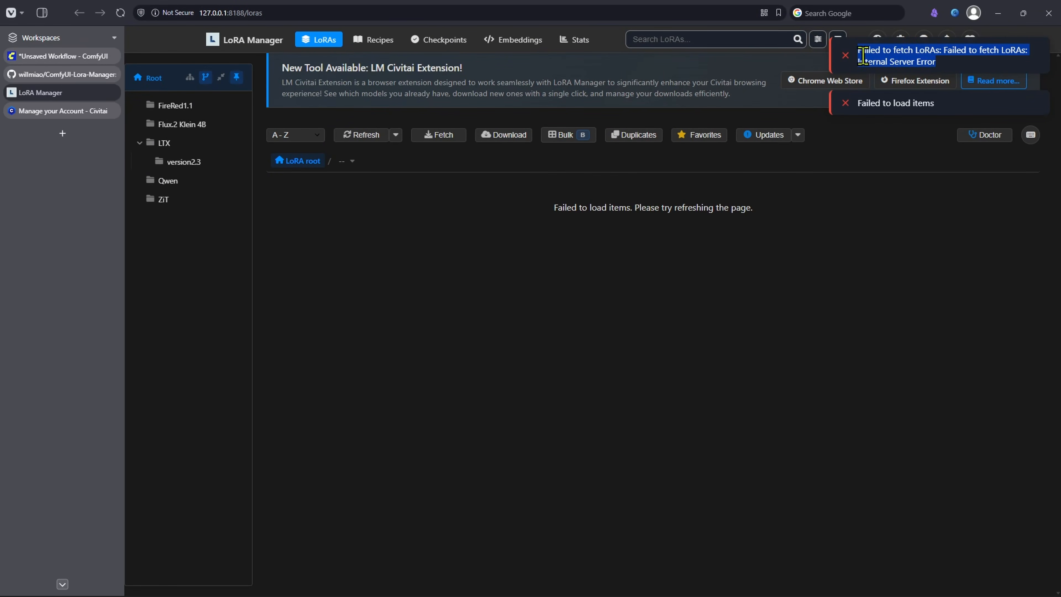
pyautogui.click(579, 586)
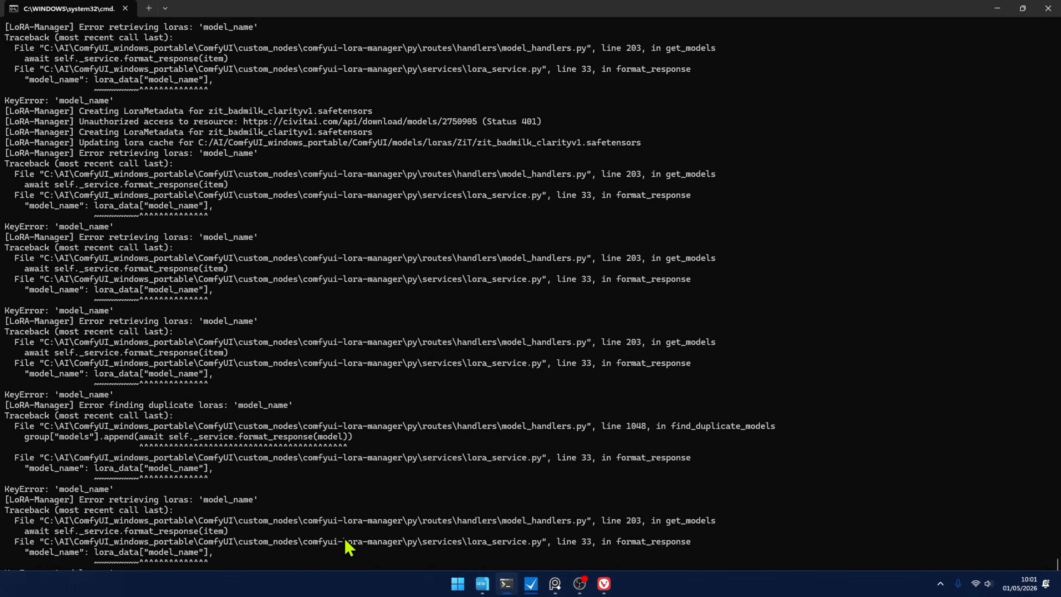
pyautogui.scroll(5, 177, 308)
pyautogui.scroll(-5, 178, 308)
# Switch to the file manager, open the ZiT folder, and preview the downloaded zit_badmilk_clarityv1 metadata and image files.
pyautogui.hotkey('alt', 'Tab')
pyautogui.hotkey('alt', 'Tab')
pyautogui.doubleClick(202, 162)
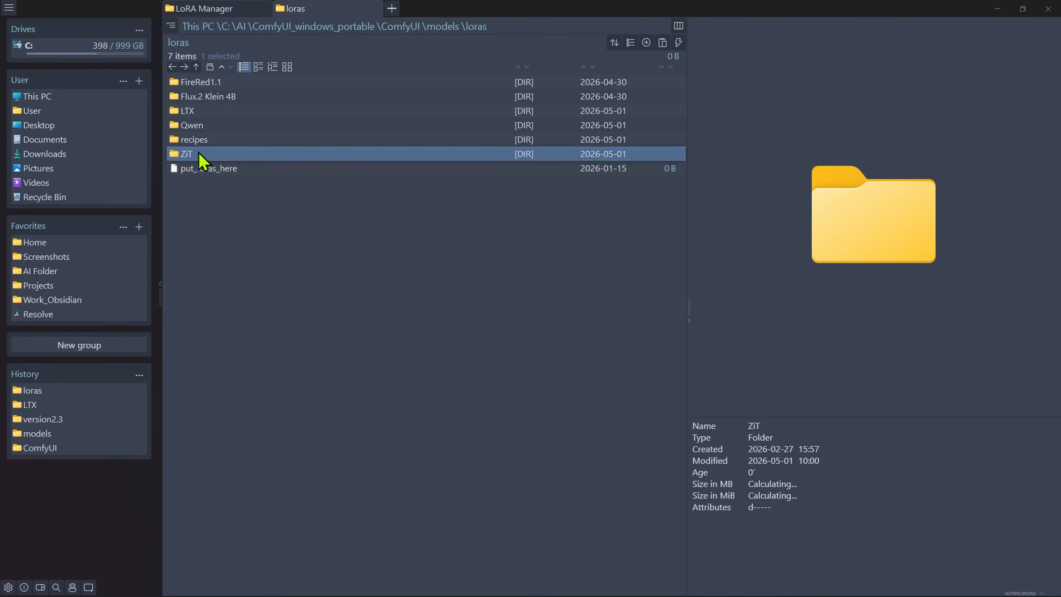
pyautogui.click(237, 158)
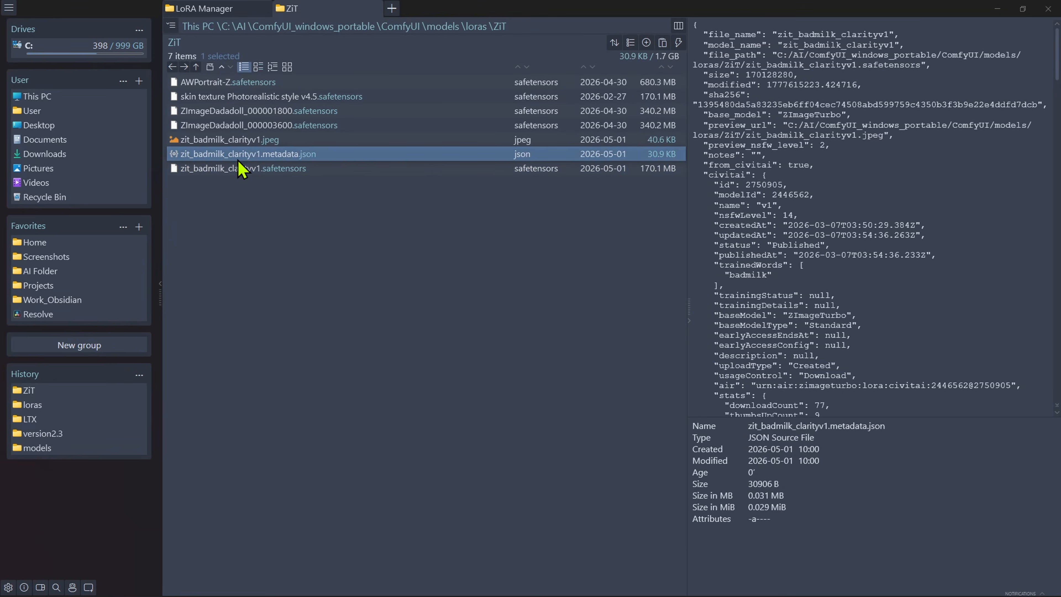
pyautogui.click(245, 142)
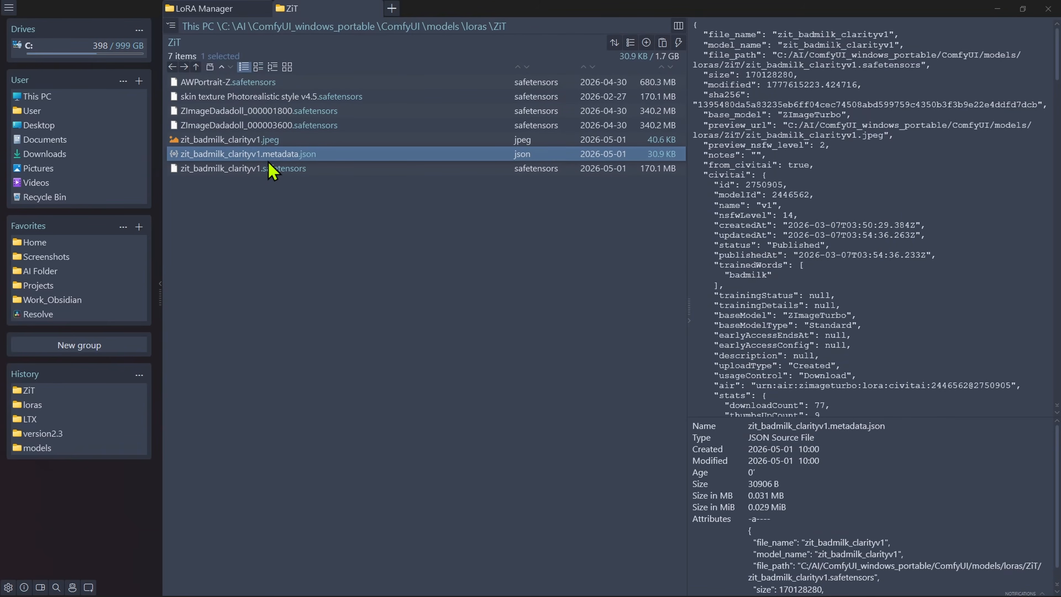
# Examine zit_badmilk_clarityv1.metadata.json, highlighting the example prompts and an image URL.
pyautogui.scroll(-5, 818, 230)
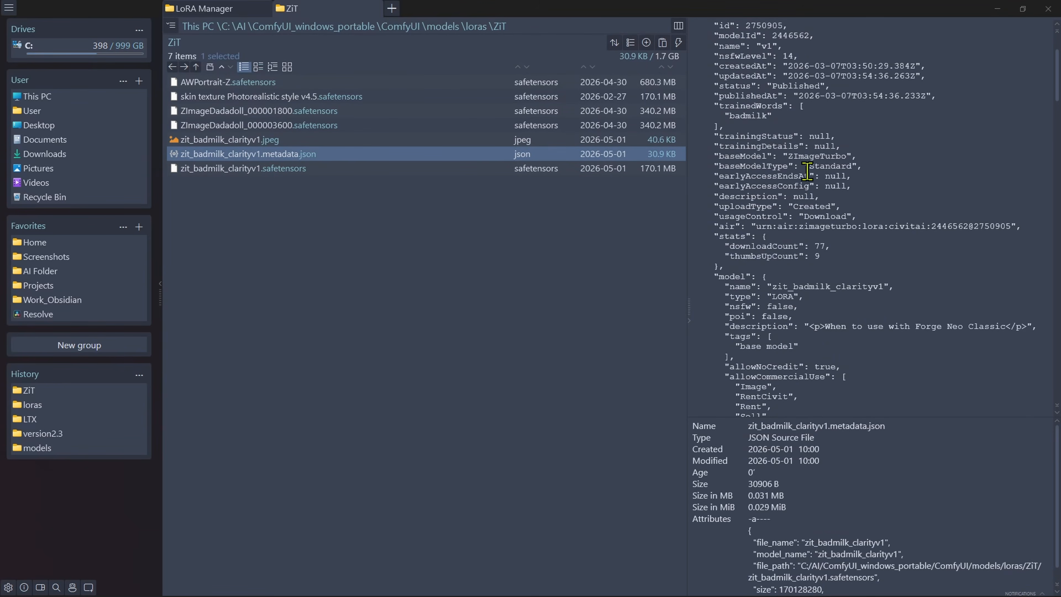
pyautogui.scroll(-15, 792, 316)
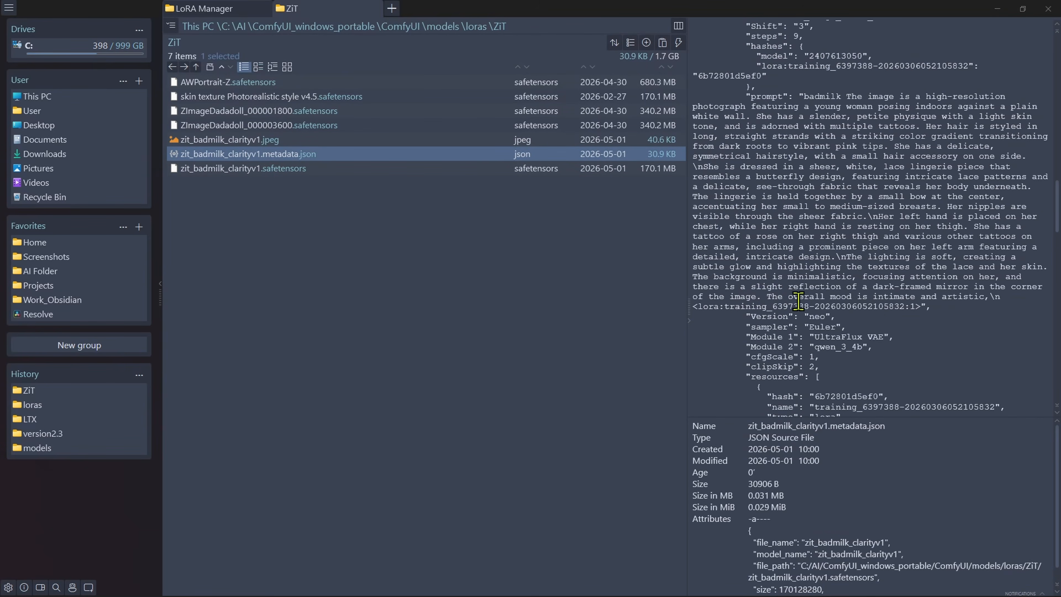
pyautogui.moveTo(932, 303); pyautogui.dragTo(752, 97)
pyautogui.scroll(-15, 776, 252)
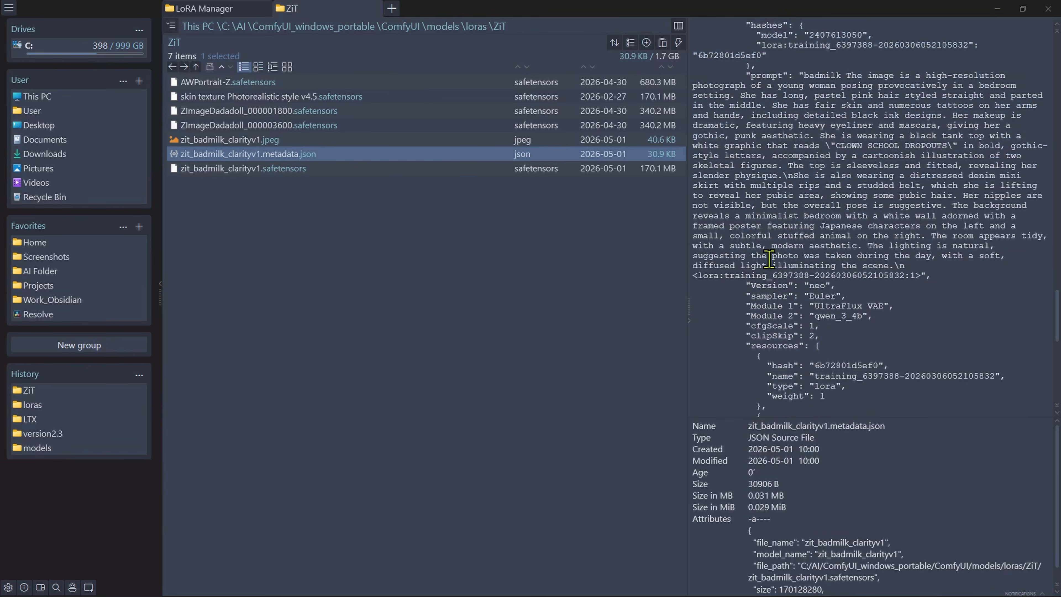
pyautogui.moveTo(936, 288); pyautogui.dragTo(683, 78)
pyautogui.scroll(-15, 811, 255)
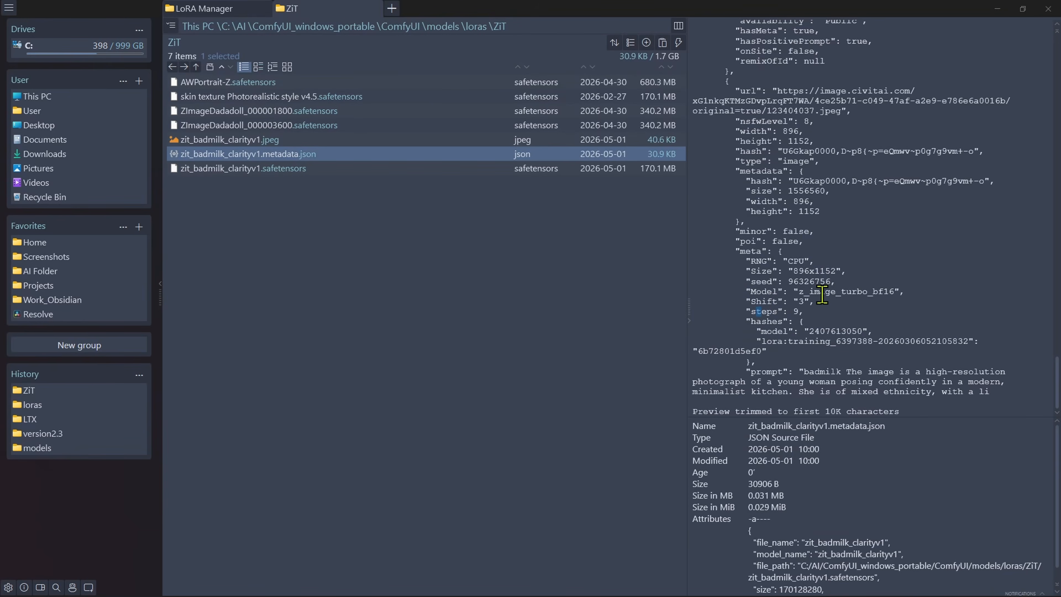
pyautogui.moveTo(860, 111); pyautogui.dragTo(733, 82)
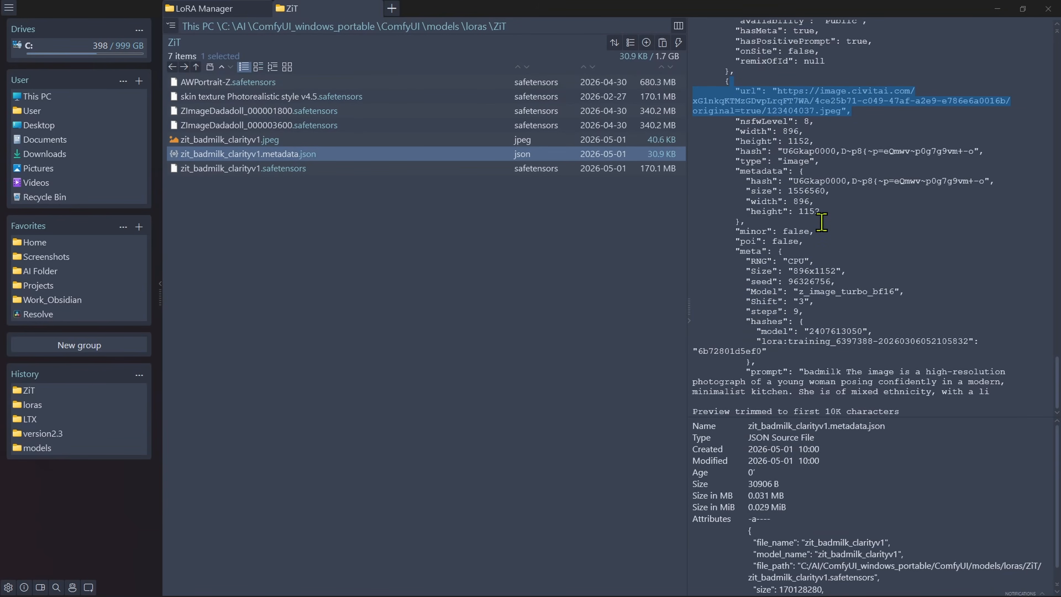
pyautogui.moveTo(925, 403); pyautogui.dragTo(783, 360)
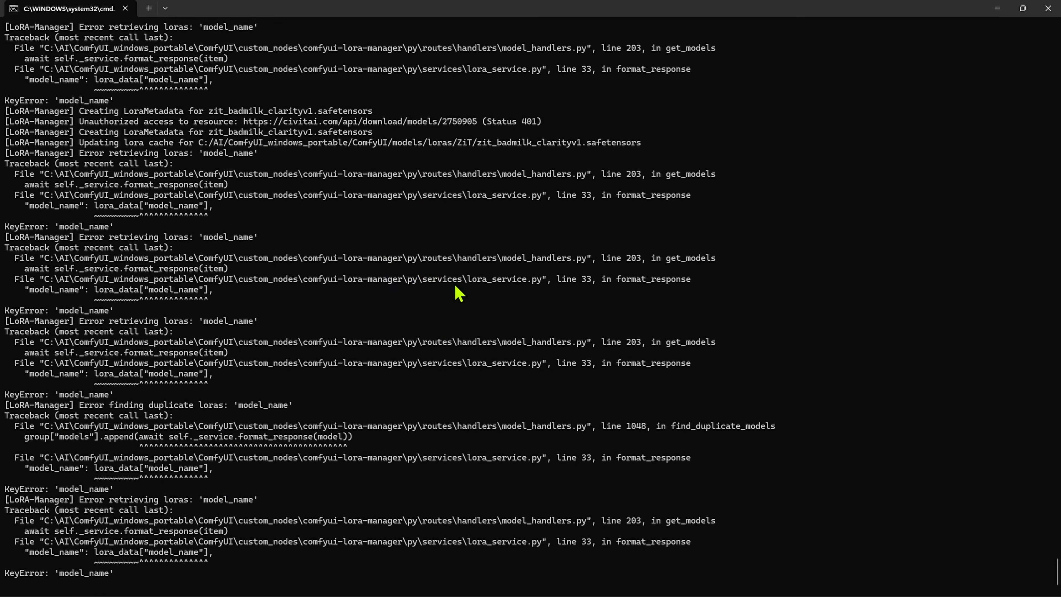
# Restart ComfyUI with its old browser tabs closed, reopen LoRA Manager, and dismiss the LM Civitai Extension banner.
pyautogui.hotkey('ctrl', 'c')
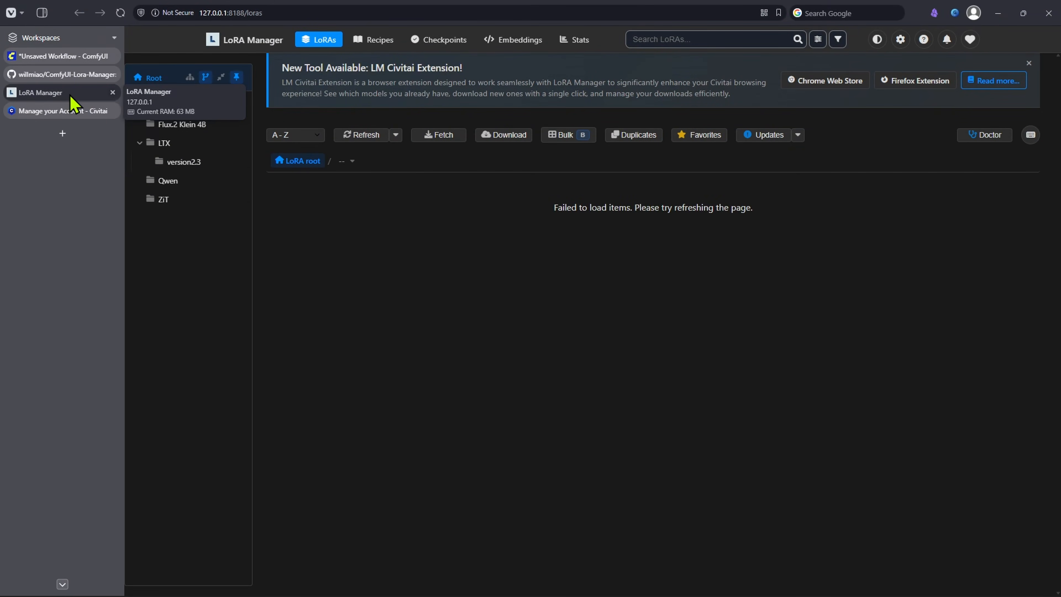
pyautogui.middleClick(70, 93)
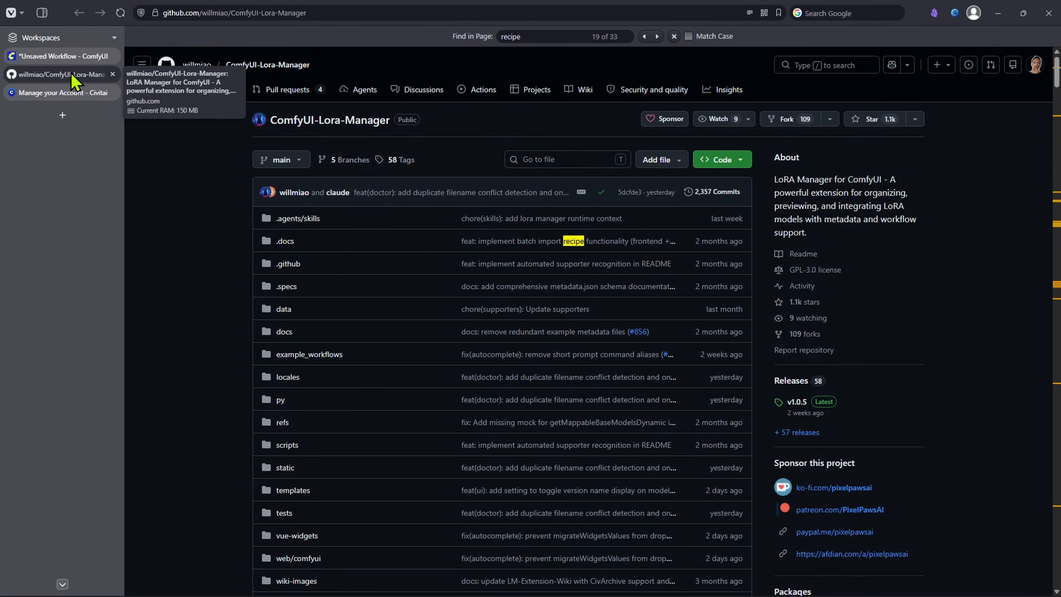
pyautogui.middleClick(71, 60)
pyautogui.click(595, 330)
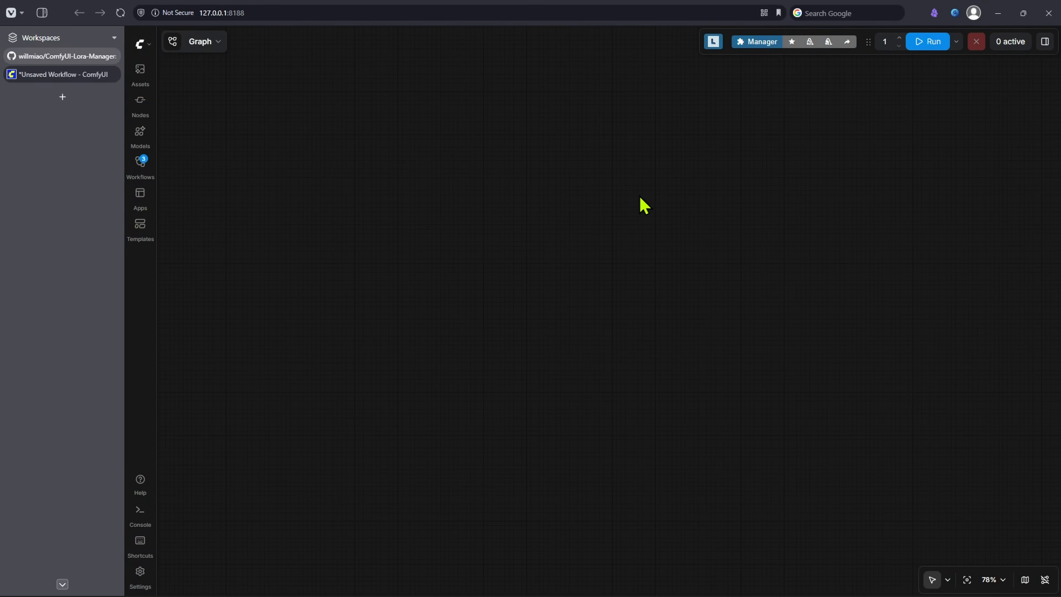
pyautogui.click(713, 44)
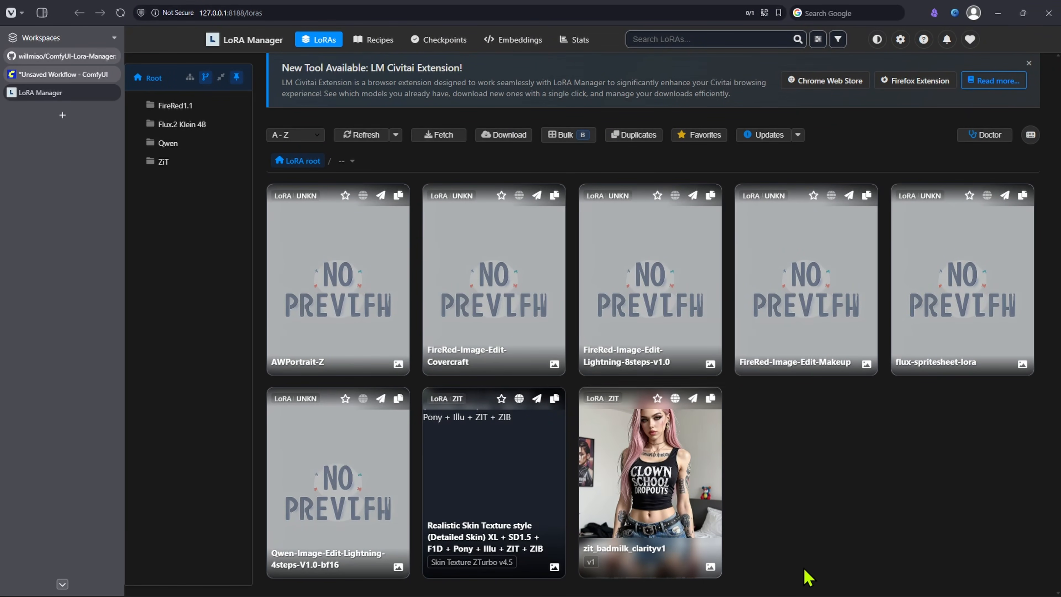
pyautogui.click(1028, 63)
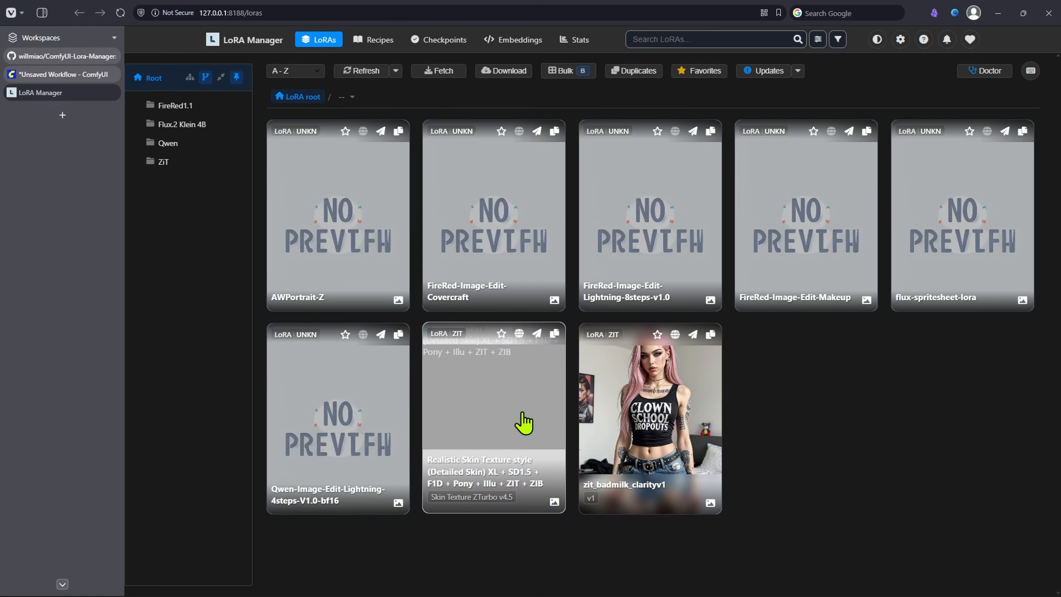
# Examine the Realistic Skin Texture style LoRA's title, trigger words and example section, and close its details.
pyautogui.click(514, 437)
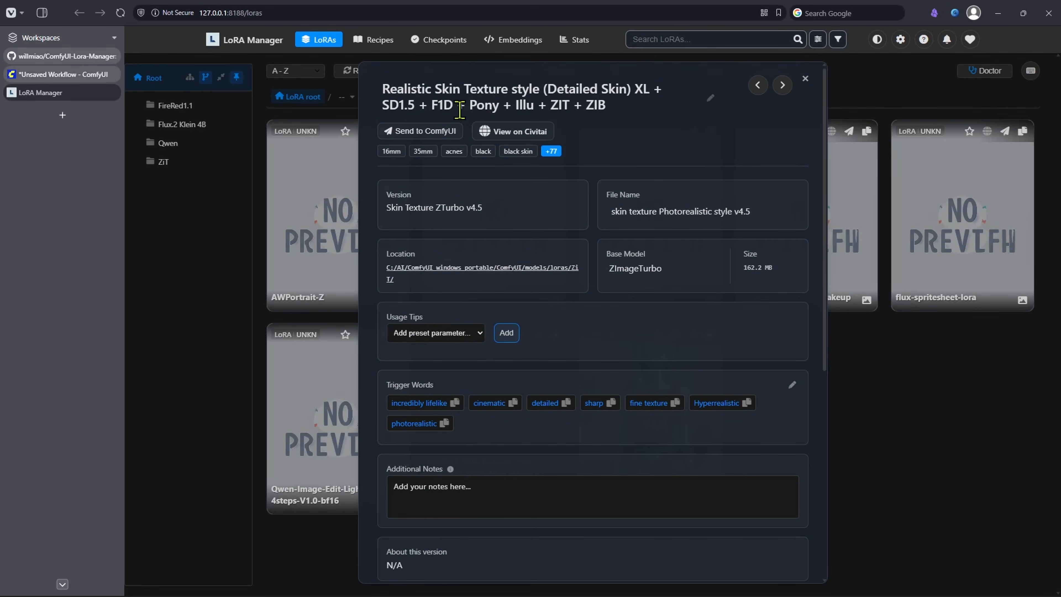
pyautogui.moveTo(621, 109); pyautogui.dragTo(391, 96)
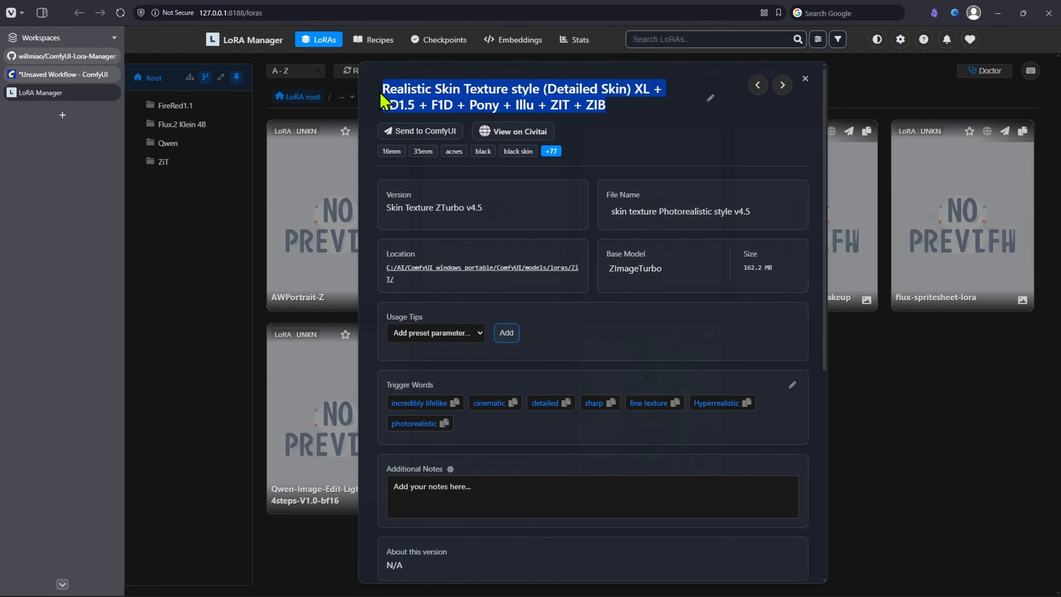
pyautogui.scroll(-3, 543, 300)
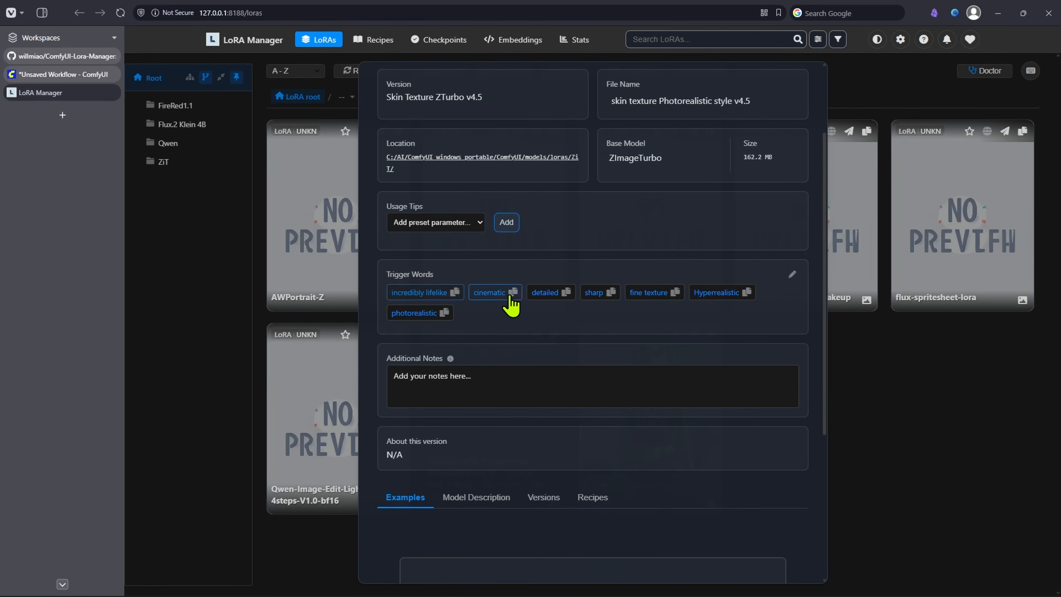
pyautogui.scroll(-5, 505, 315)
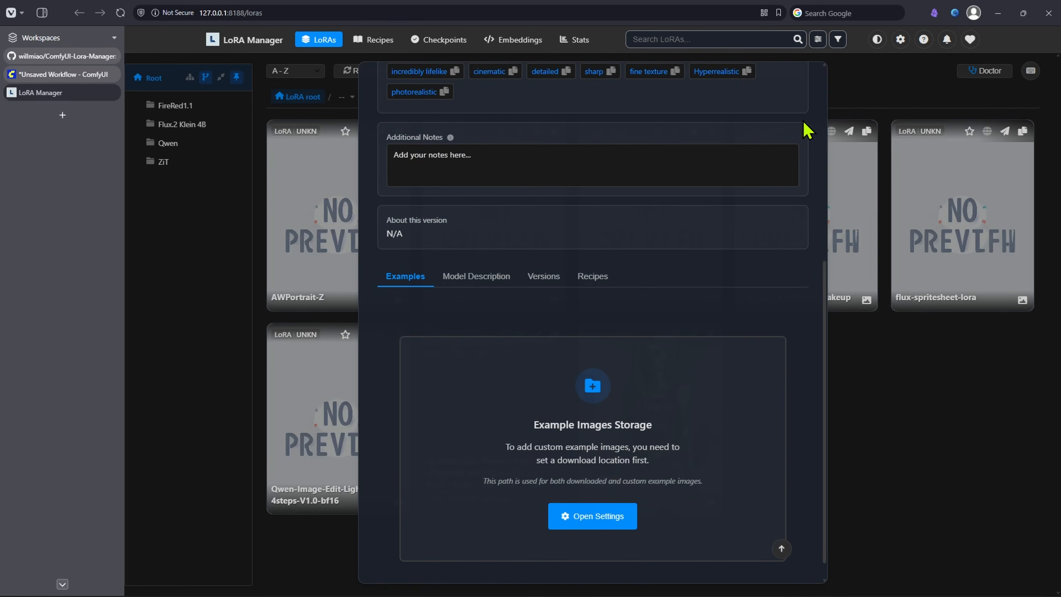
pyautogui.scroll(8, 781, 194)
pyautogui.press('Escape')
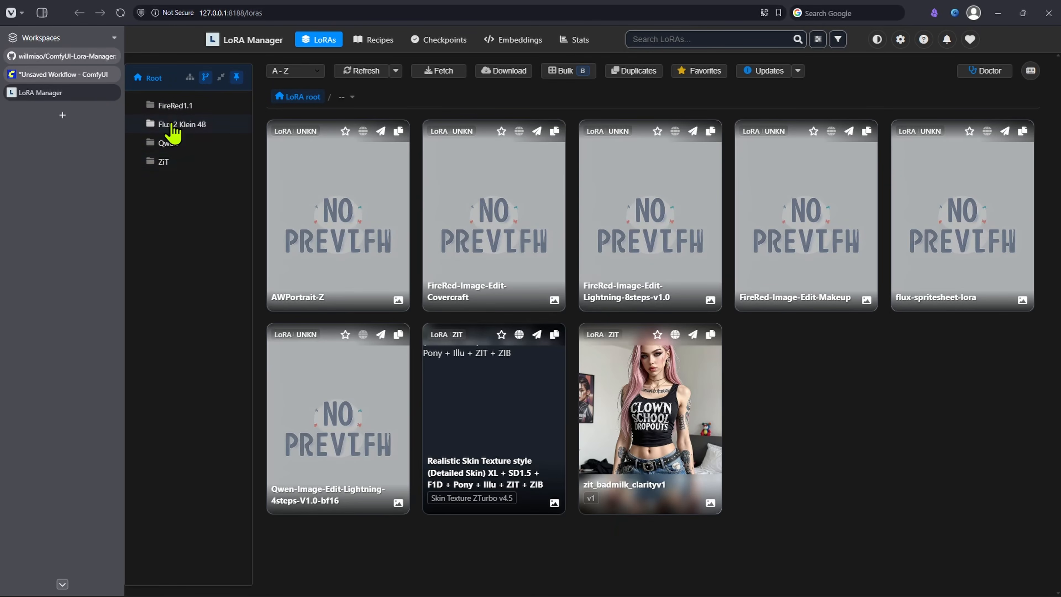
# Compare the subfolders of the loras directory in the file manager with the folder tree in LoRA Manager.
pyautogui.hotkey('alt', 'Tab')
pyautogui.click(218, 110)
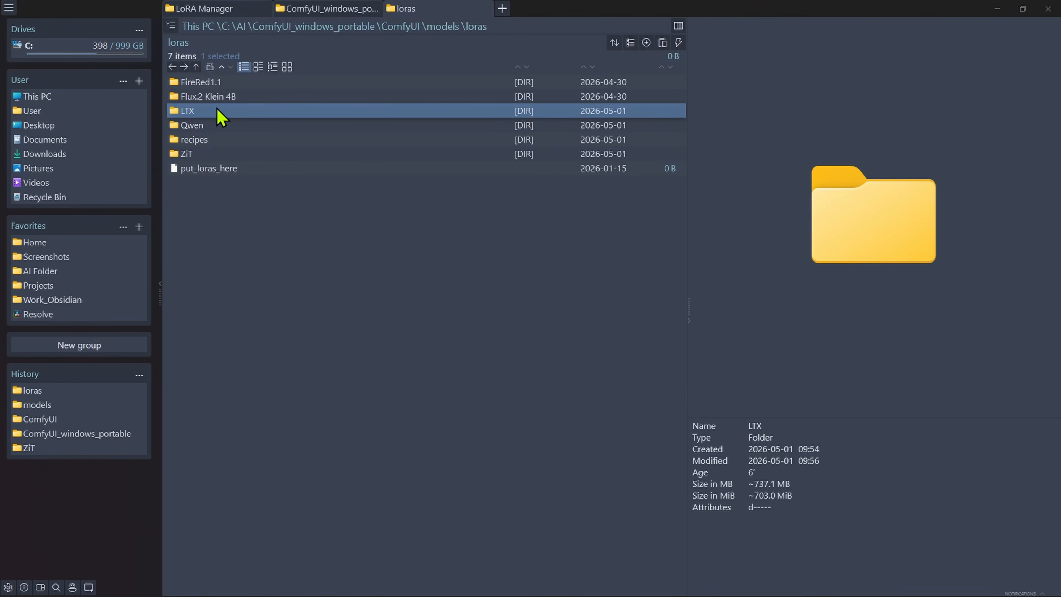
pyautogui.click(218, 125)
pyautogui.click(406, 398)
pyautogui.hotkey('alt', 'Tab')
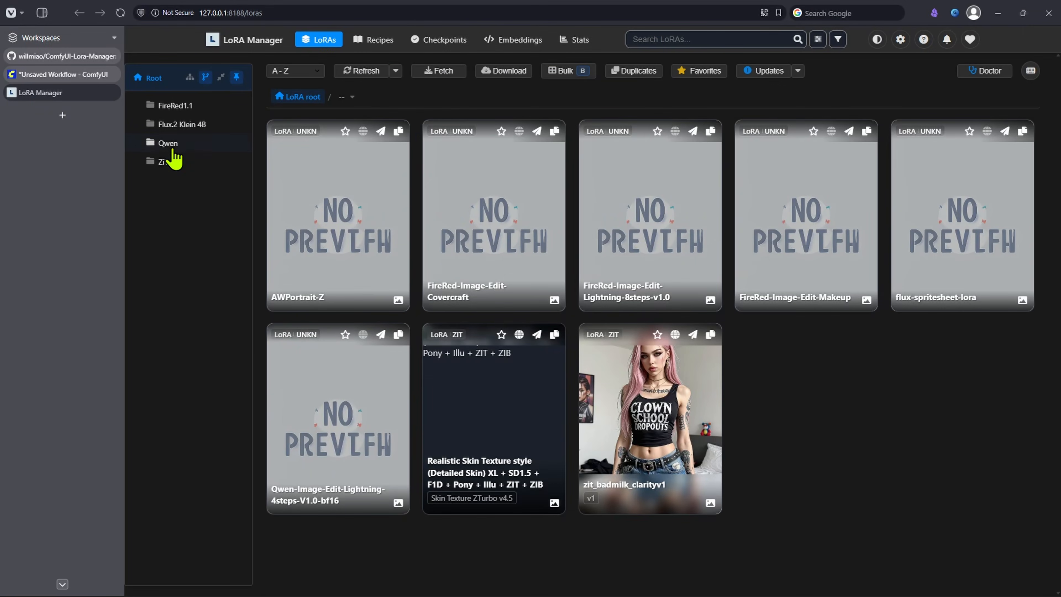
pyautogui.hotkey('alt', 'Tab')
pyautogui.hotkey('alt', 'Tab')
pyautogui.hotkey('alt', 'Tab')
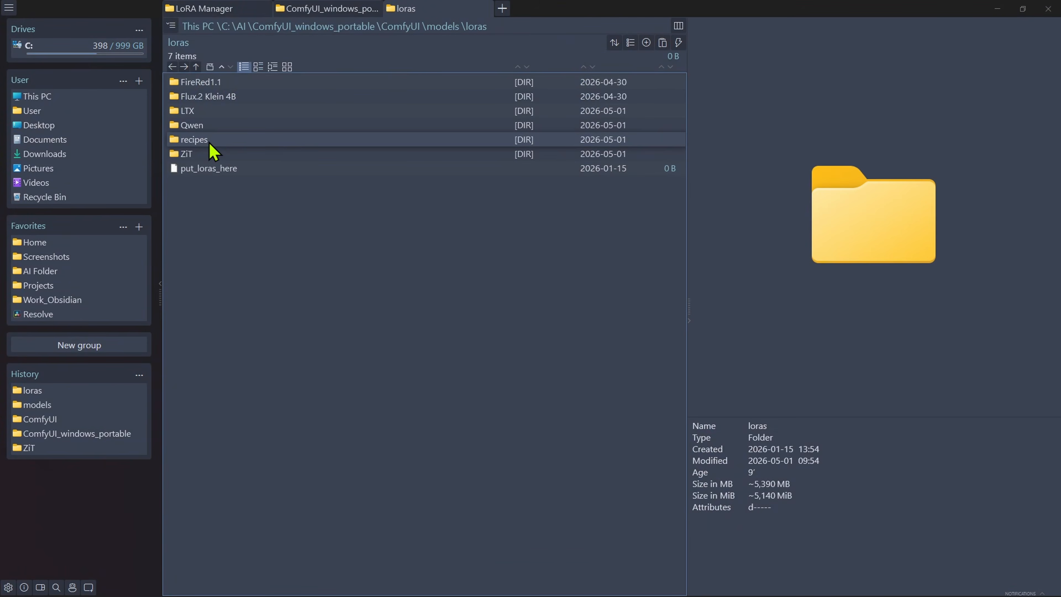
# Check the contents of the recipes and LTX folders inside the loras directory.
pyautogui.doubleClick(209, 143)
pyautogui.press('BackSpace')
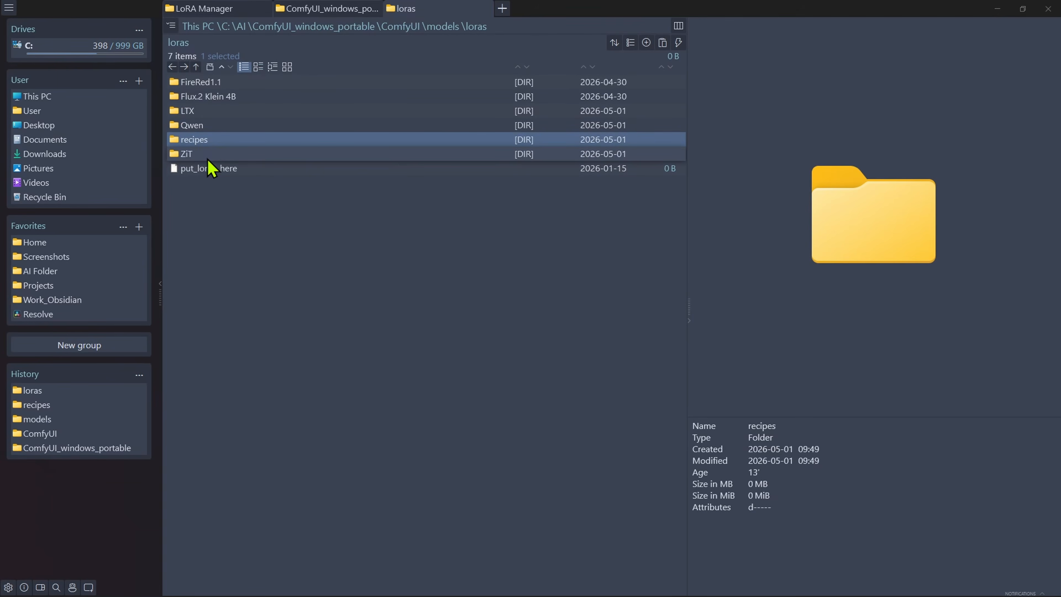
pyautogui.doubleClick(209, 112)
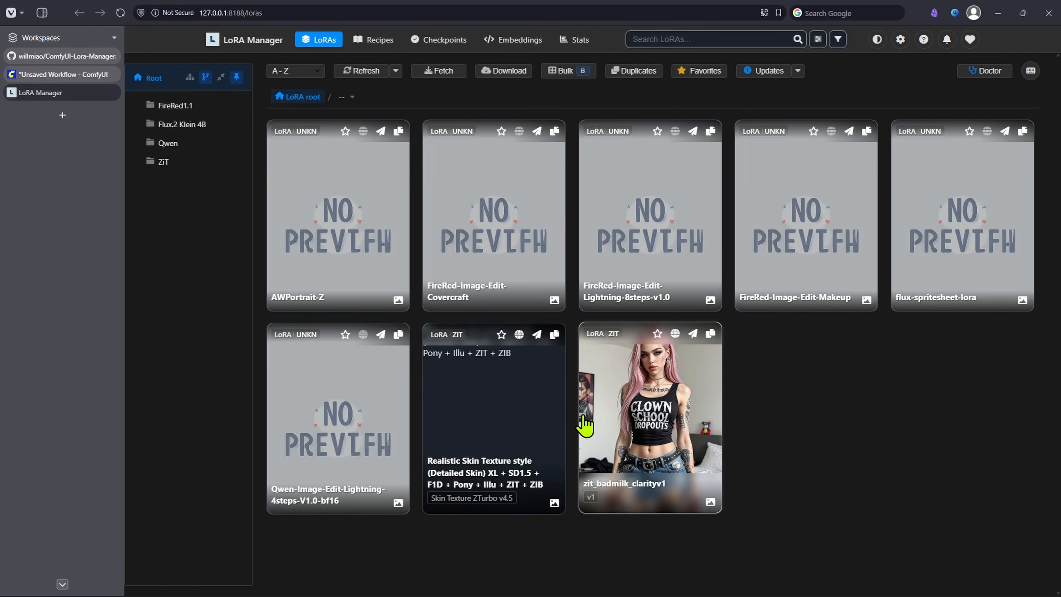
# View LoRA Manager's Recipes and Checkpoints pages, and open ComfyUI's models folder in the file manager.
pyautogui.click(370, 45)
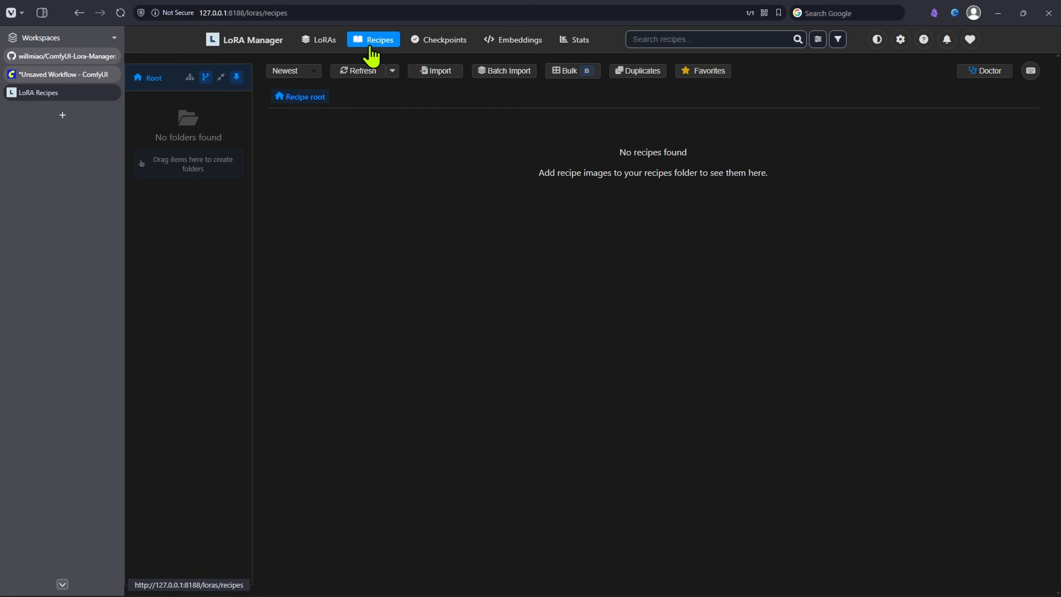
pyautogui.click(440, 42)
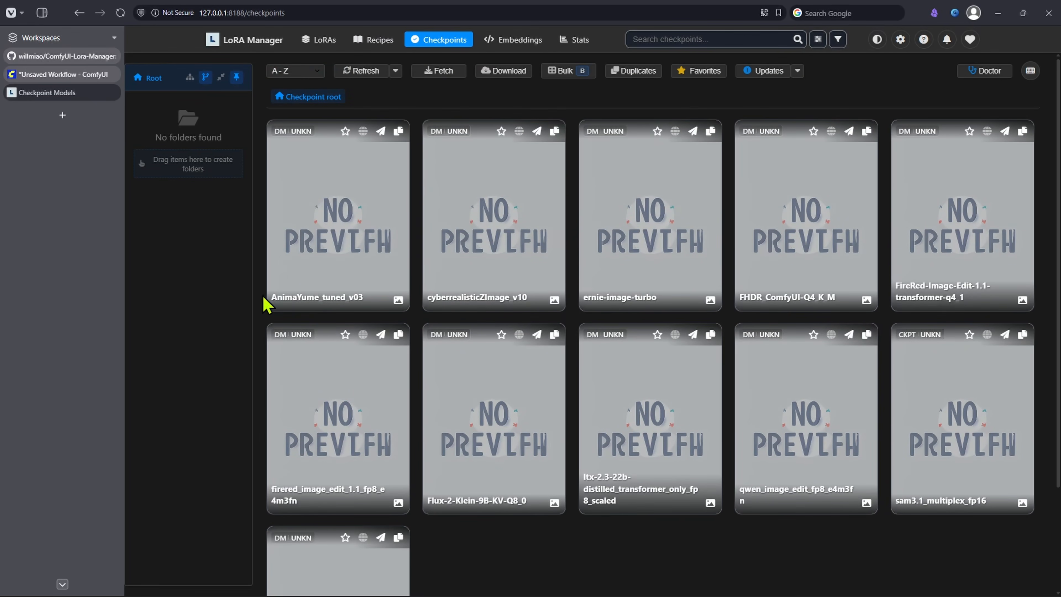
pyautogui.hotkey('alt', 'Tab')
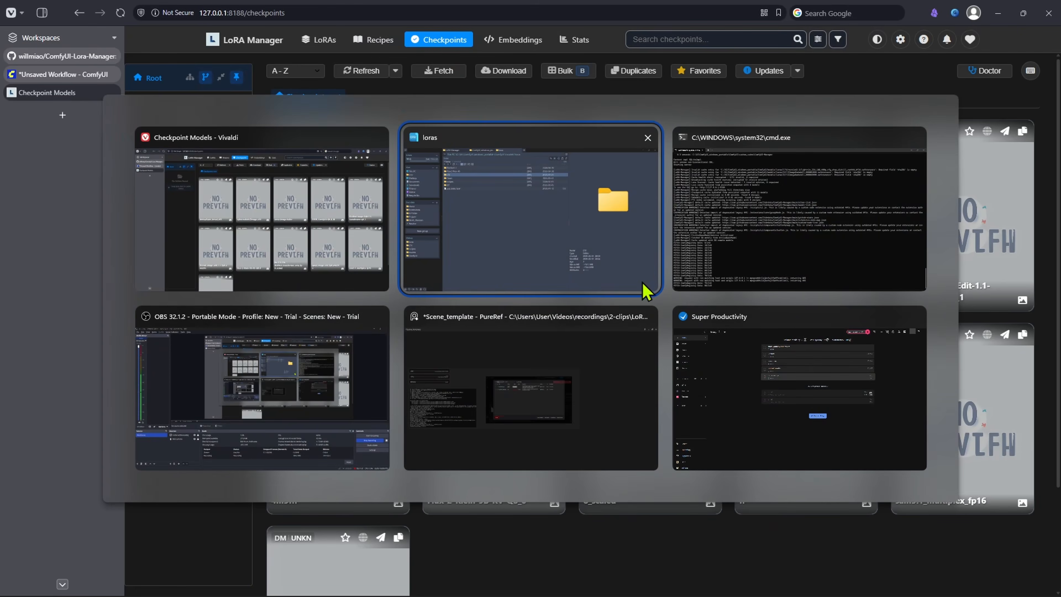
pyautogui.doubleClick(205, 328)
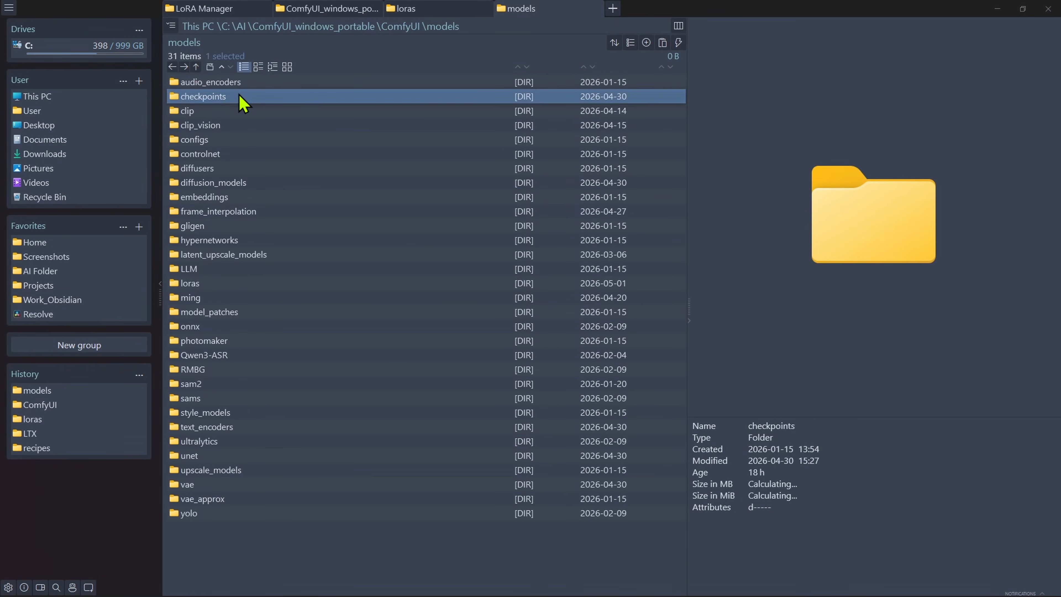
# Check the model files in the checkpoints folder and preview the contents of sam3.1_multiplex_fp16.metadata.json.
pyautogui.doubleClick(244, 97)
pyautogui.moveTo(288, 197); pyautogui.dragTo(175, 68)
pyautogui.click(336, 256)
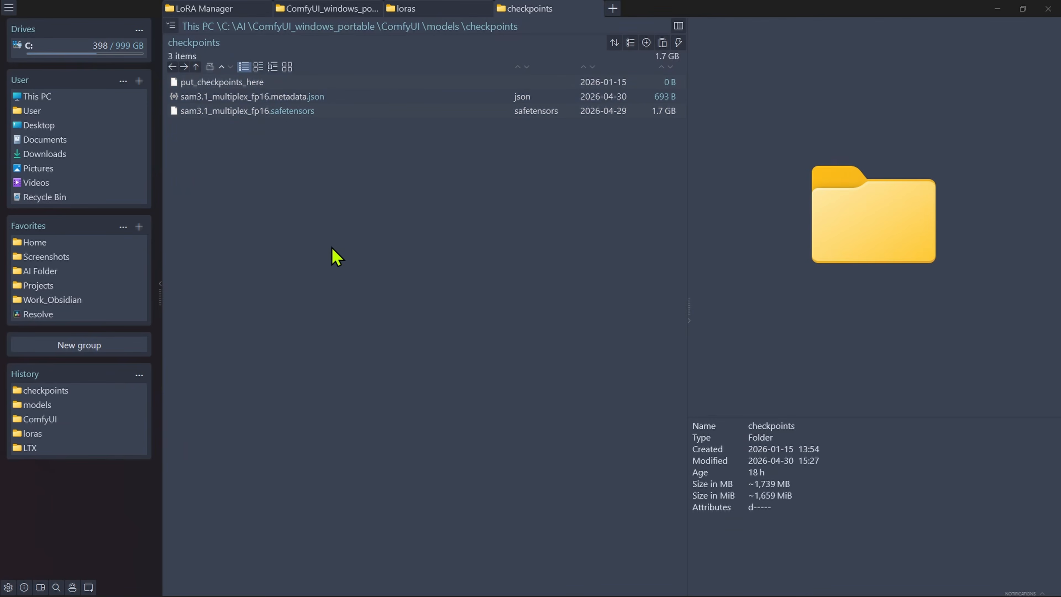
pyautogui.press('BackSpace')
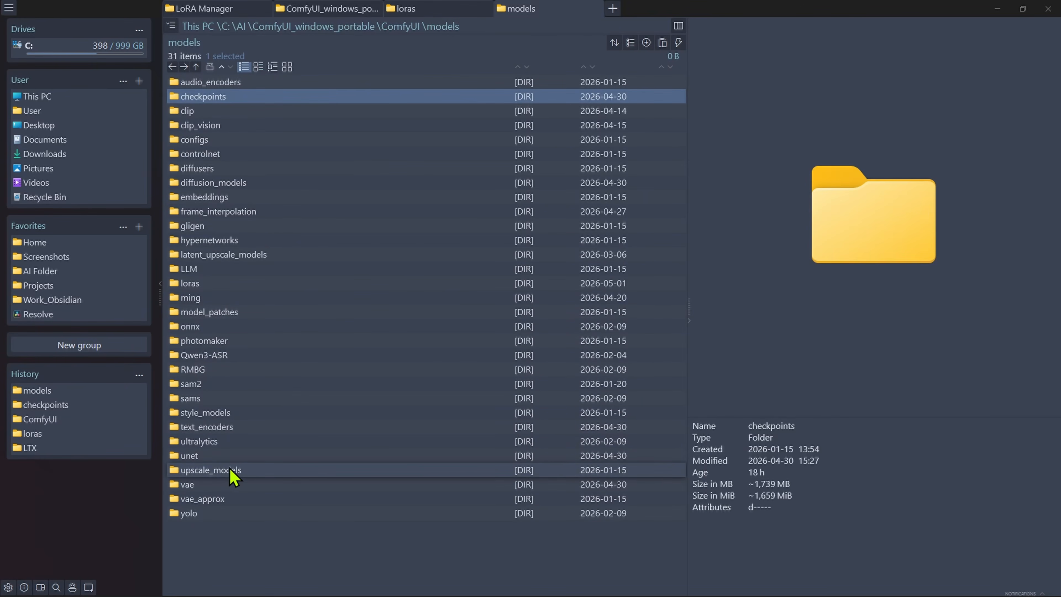
pyautogui.doubleClick(240, 183)
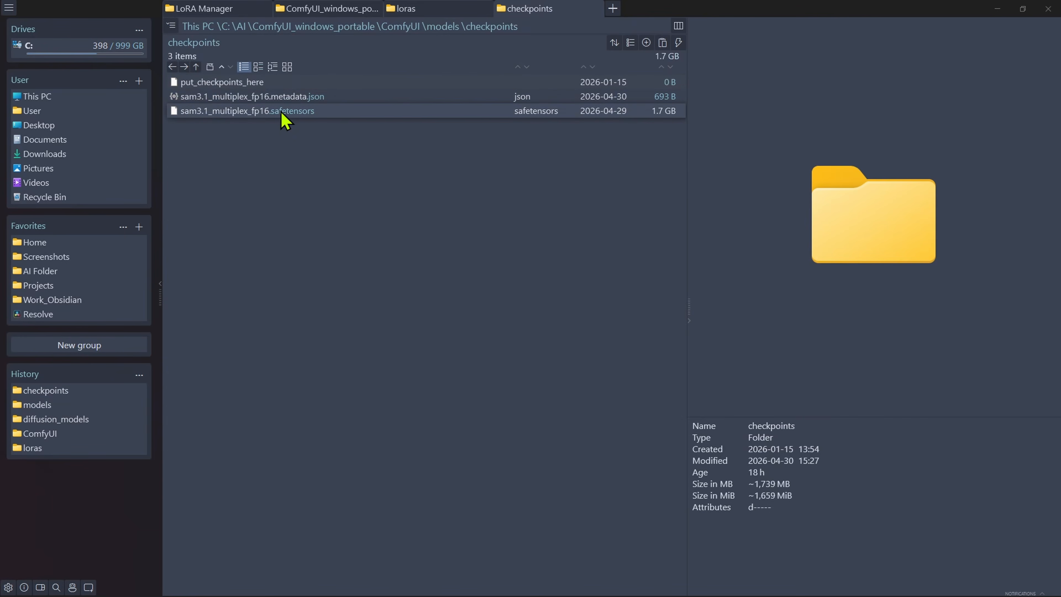
pyautogui.click(298, 100)
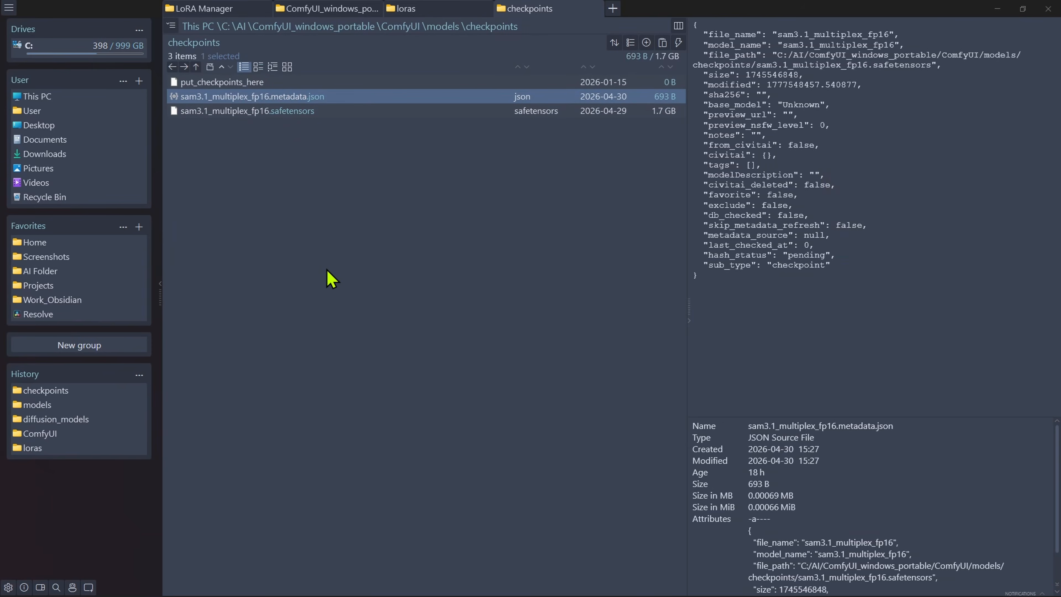
pyautogui.doubleClick(328, 259)
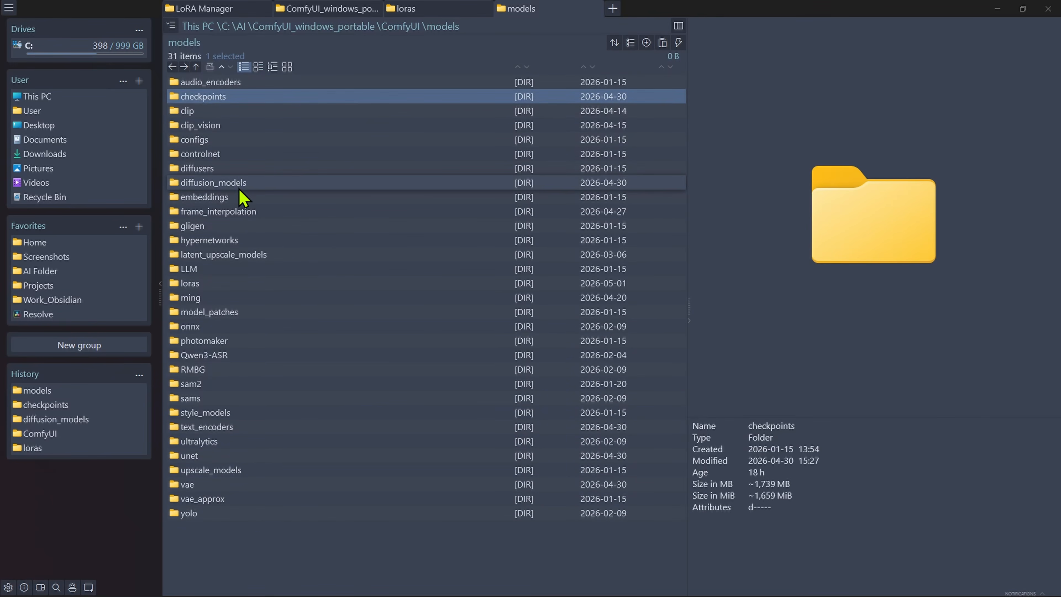
# Check the GGUF models and their metadata files in the unet folder, and return to the models folder.
pyautogui.click(248, 185)
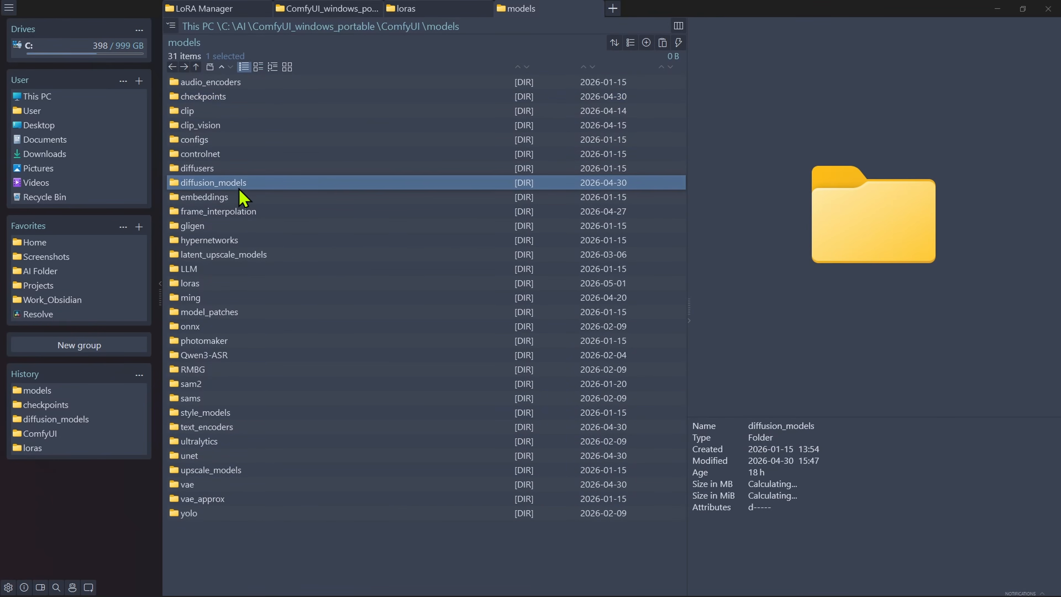
pyautogui.doubleClick(227, 456)
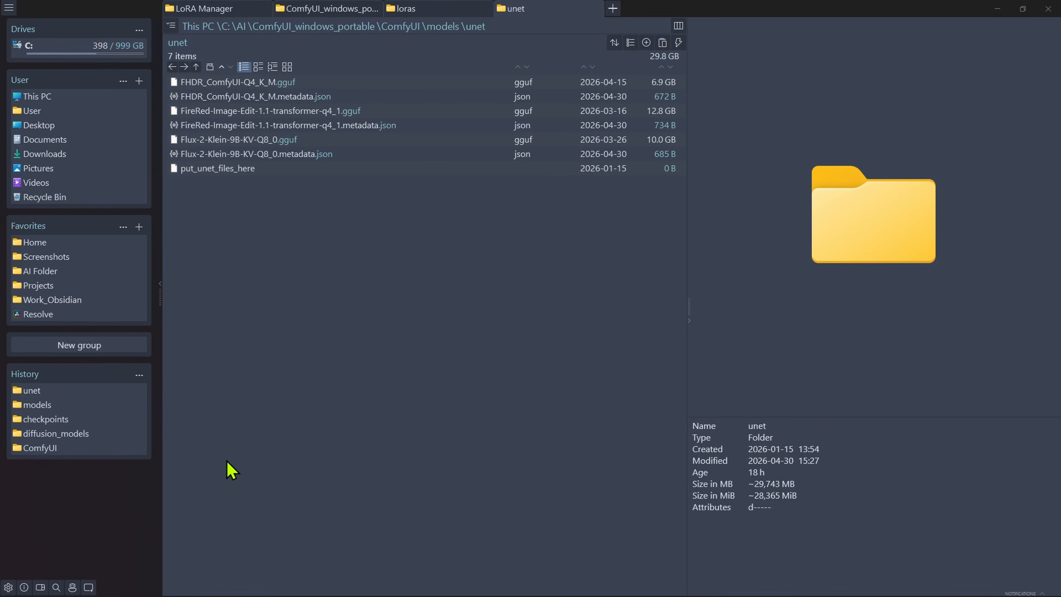
pyautogui.moveTo(374, 296); pyautogui.dragTo(130, 18)
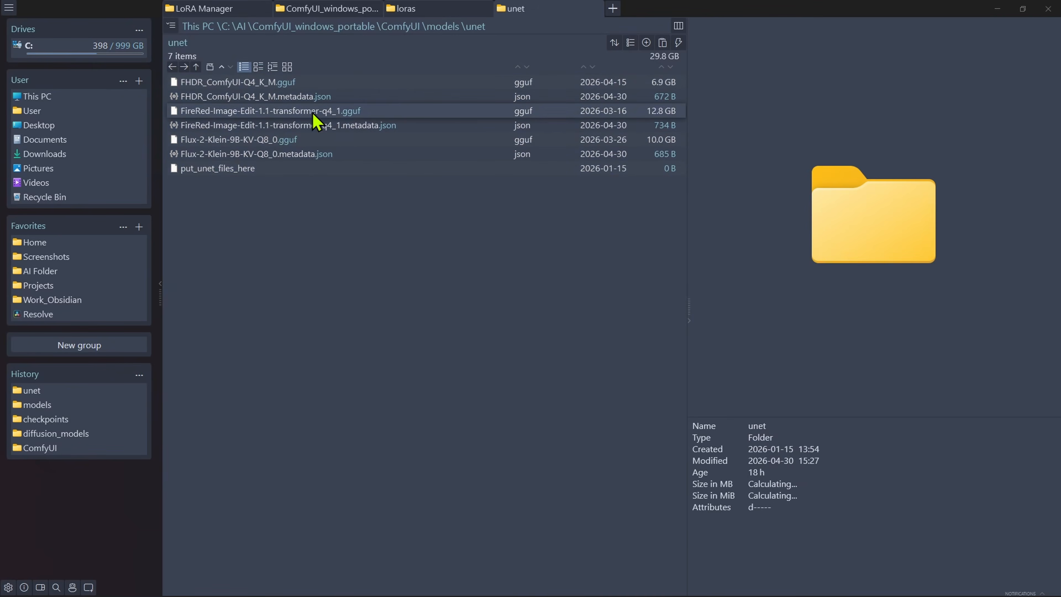
pyautogui.click(309, 101)
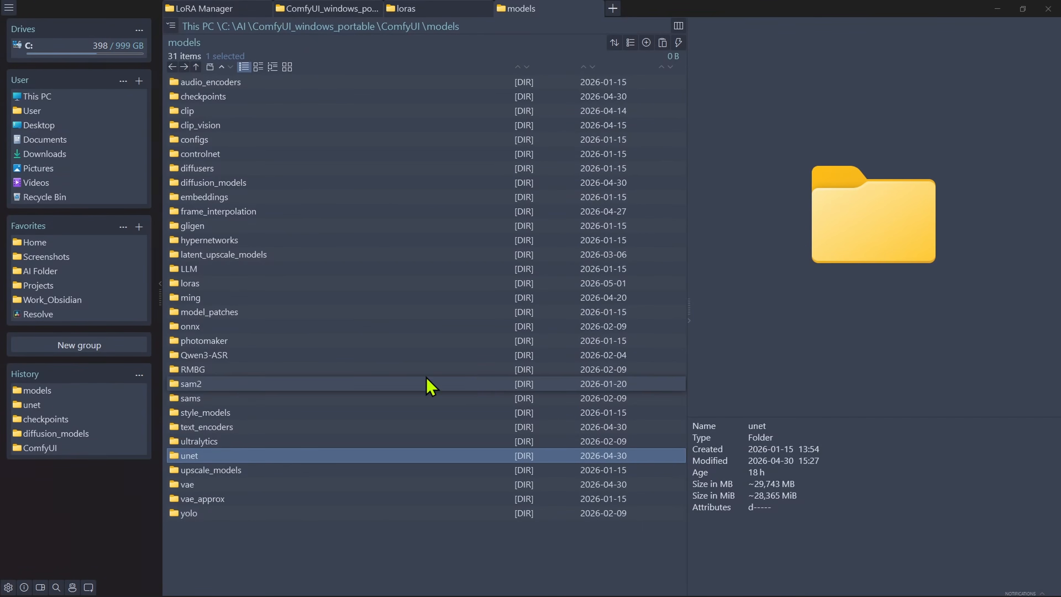
pyautogui.doubleClick(428, 385)
pyautogui.click(237, 140)
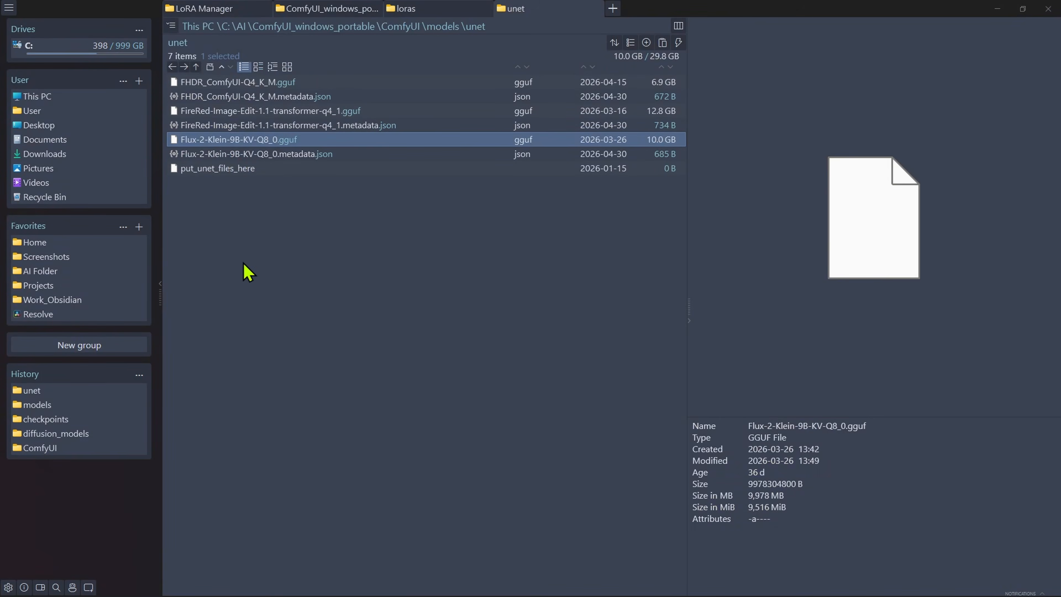
pyautogui.hotkey('alt', 'Up')
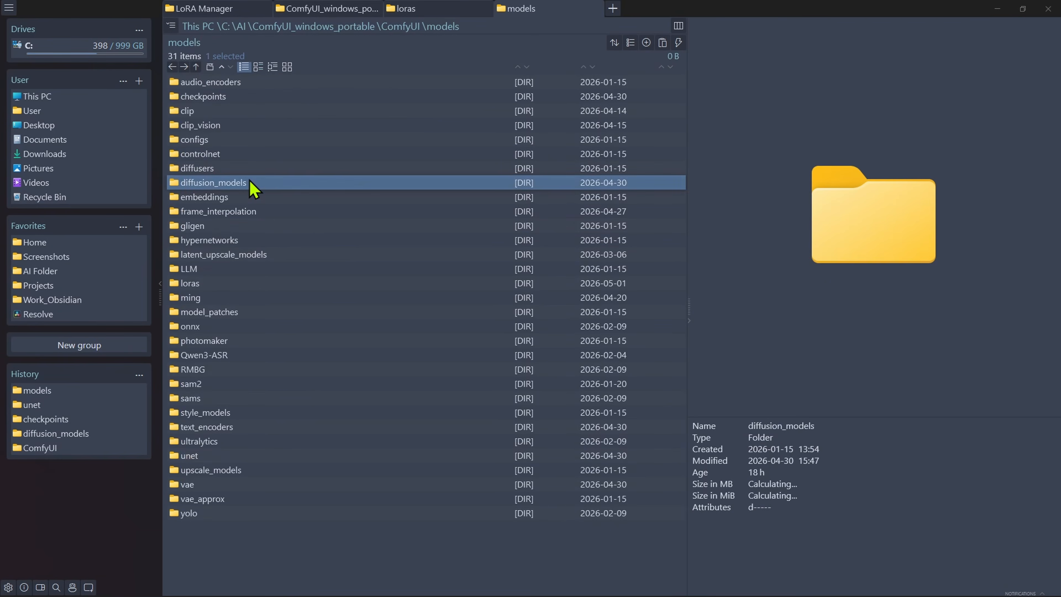
# Compare the files in the diffusion_models folder with the models on LoRA Manager's Checkpoints page.
pyautogui.doubleClick(253, 183)
pyautogui.click(403, 142)
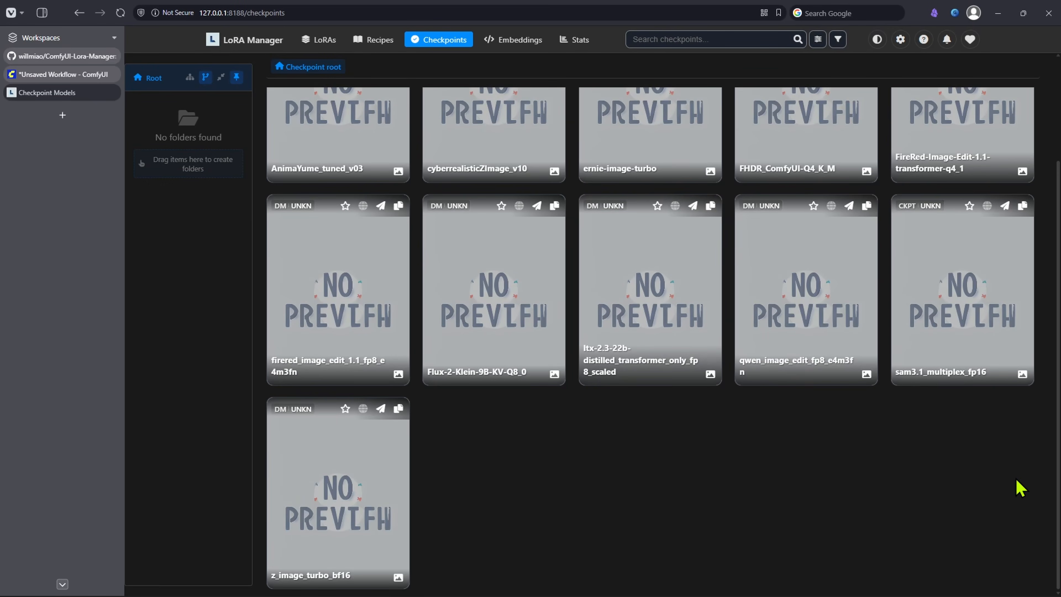
pyautogui.hotkey('alt', 'Tab')
pyautogui.click(337, 321)
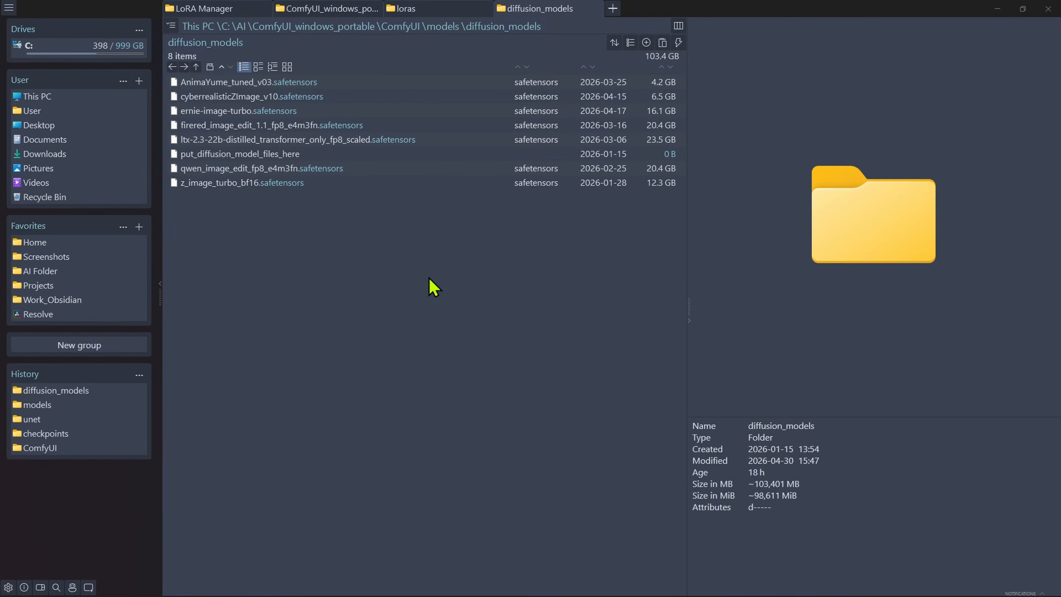
# Switch to LoRA Manager's LoRAs page, open the details of zit_badmilk_clarityv1, and highlight its title and base model.
pyautogui.hotkey('alt', 'Tab')
pyautogui.scroll(3, 450, 265)
pyautogui.click(319, 40)
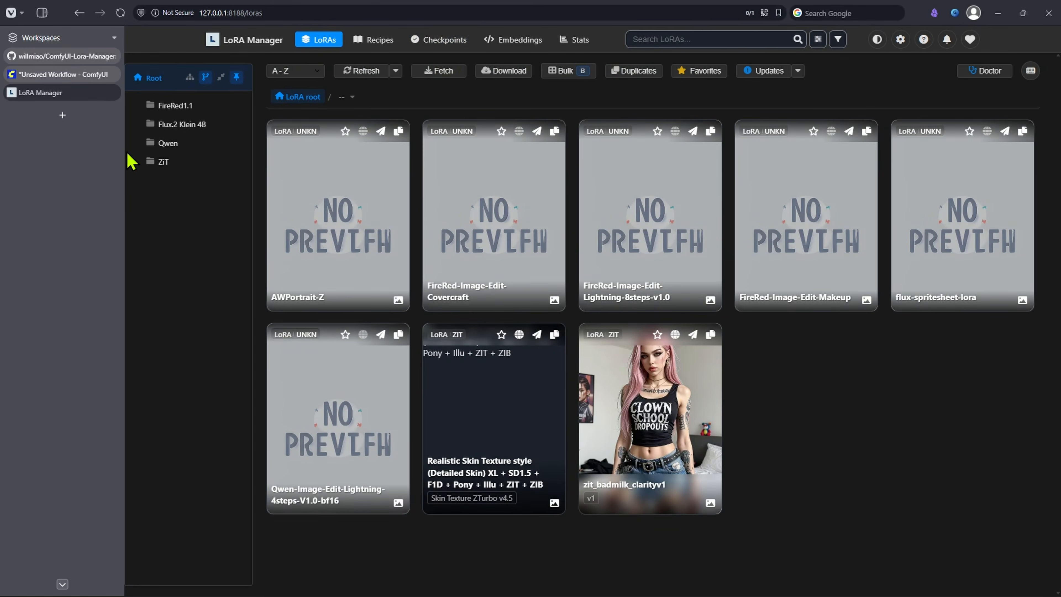
pyautogui.click(682, 406)
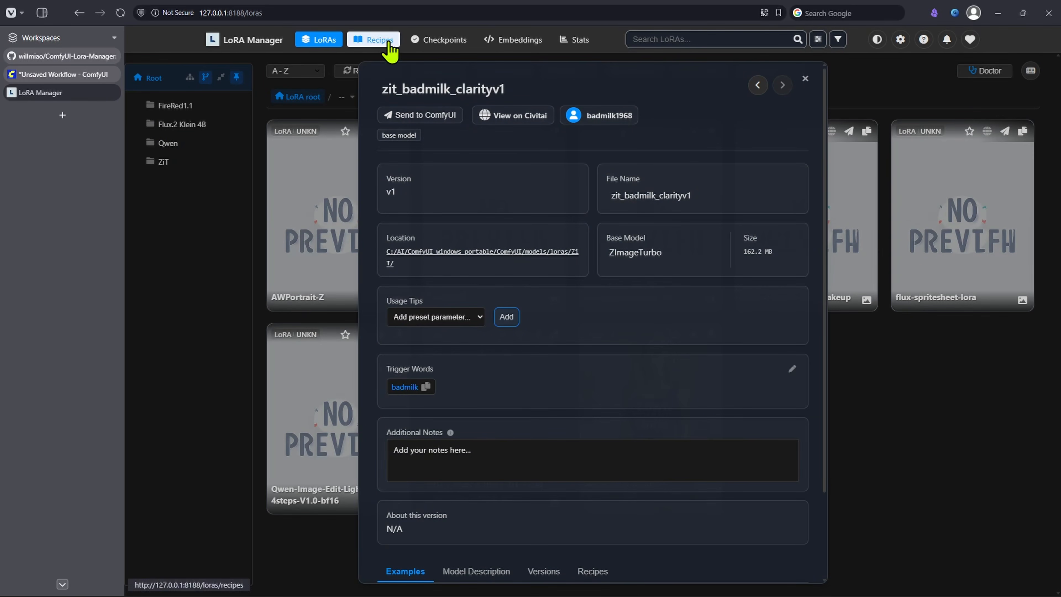
pyautogui.click(804, 79)
pyautogui.click(666, 415)
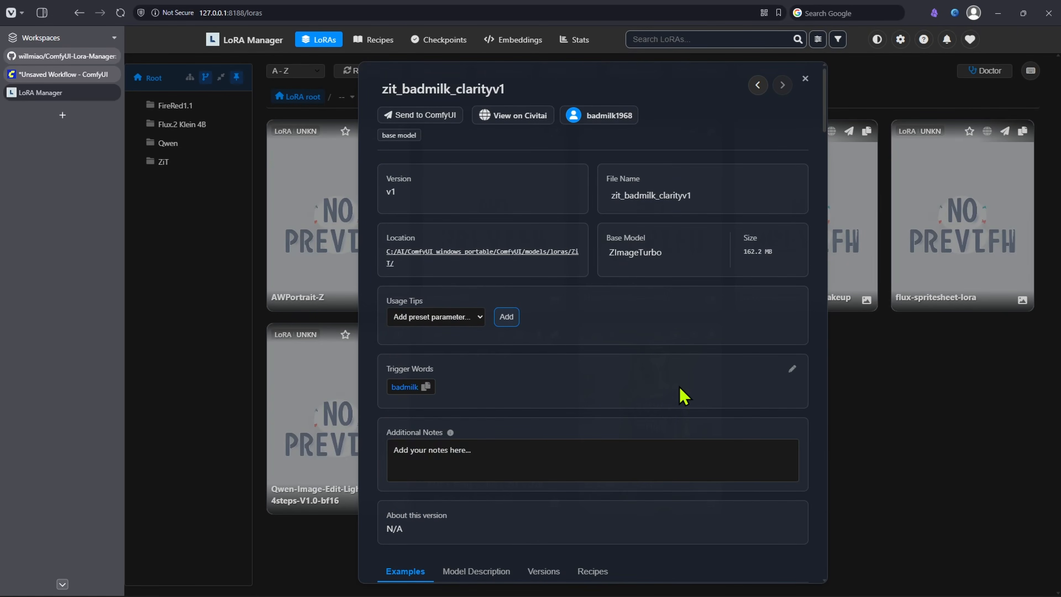
pyautogui.doubleClick(462, 89)
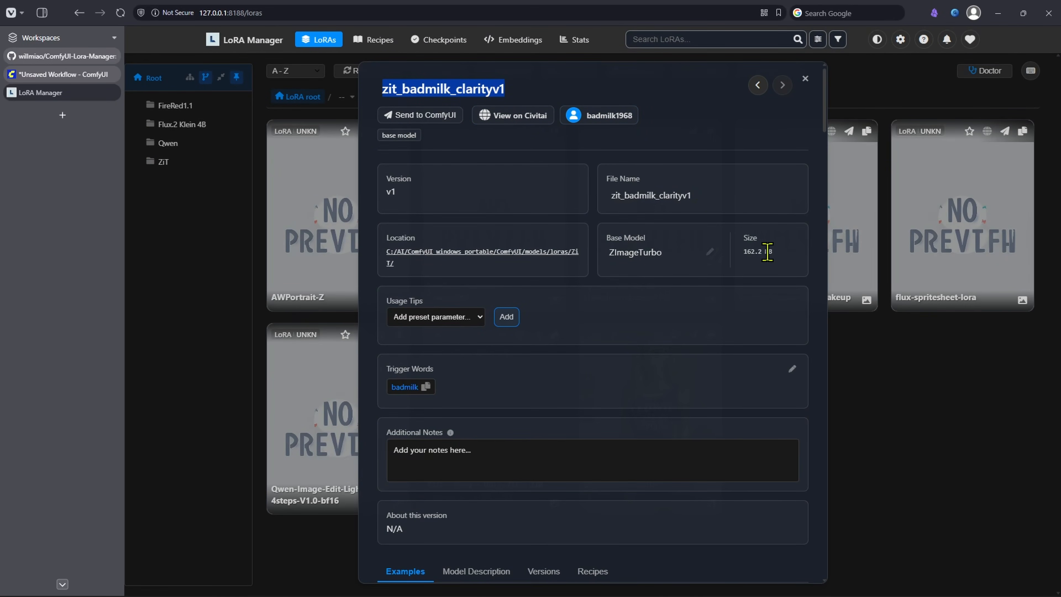
pyautogui.moveTo(604, 254); pyautogui.dragTo(663, 256)
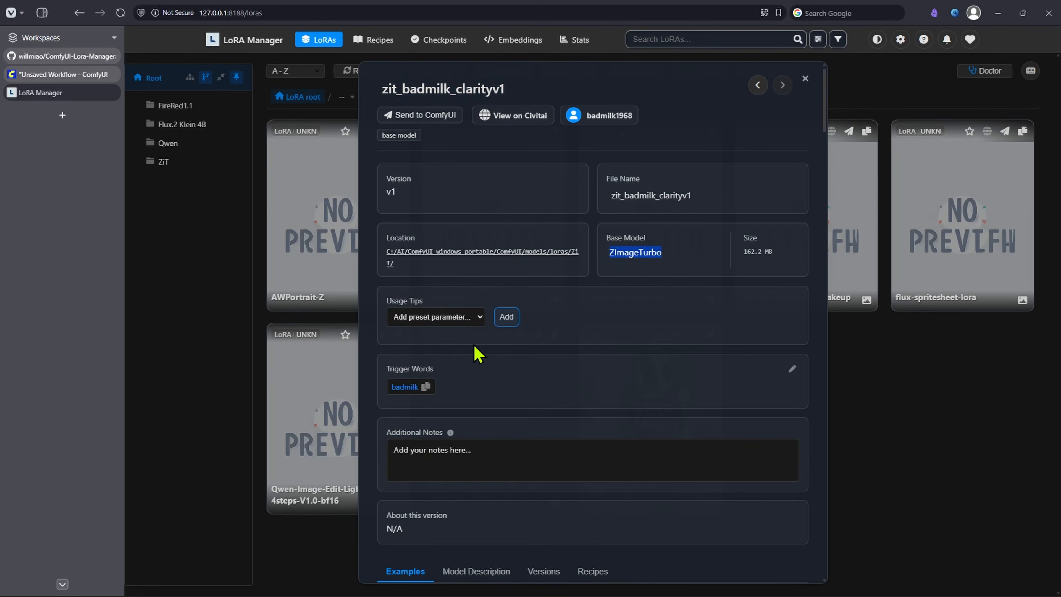
# Add usage tips of Strength 0.75 and Clip Strength 1.25 to the zit_badmilk_clarityv1 LoRA.
pyautogui.click(449, 317)
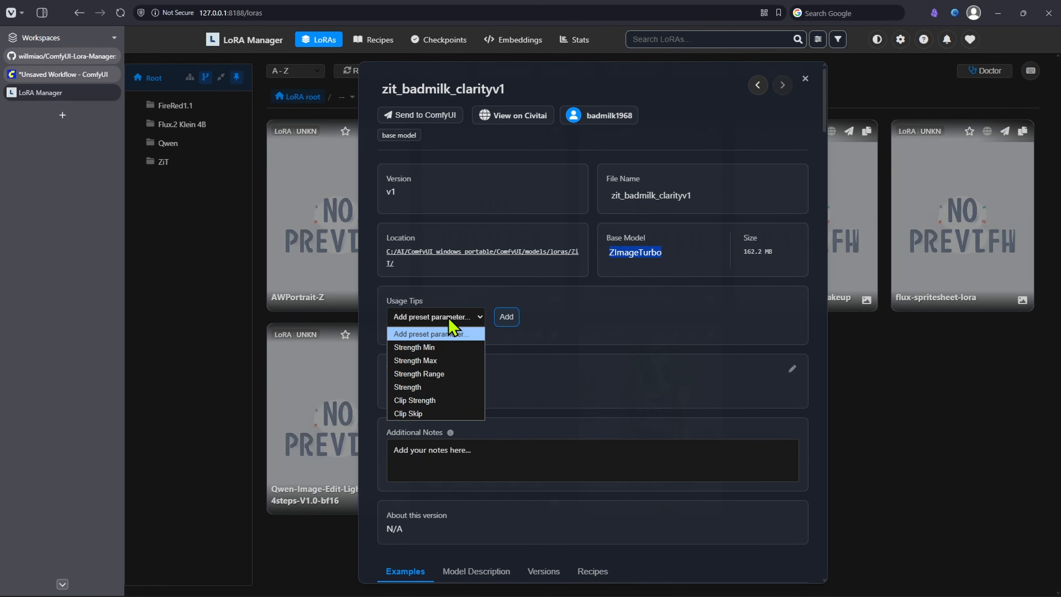
pyautogui.click(427, 386)
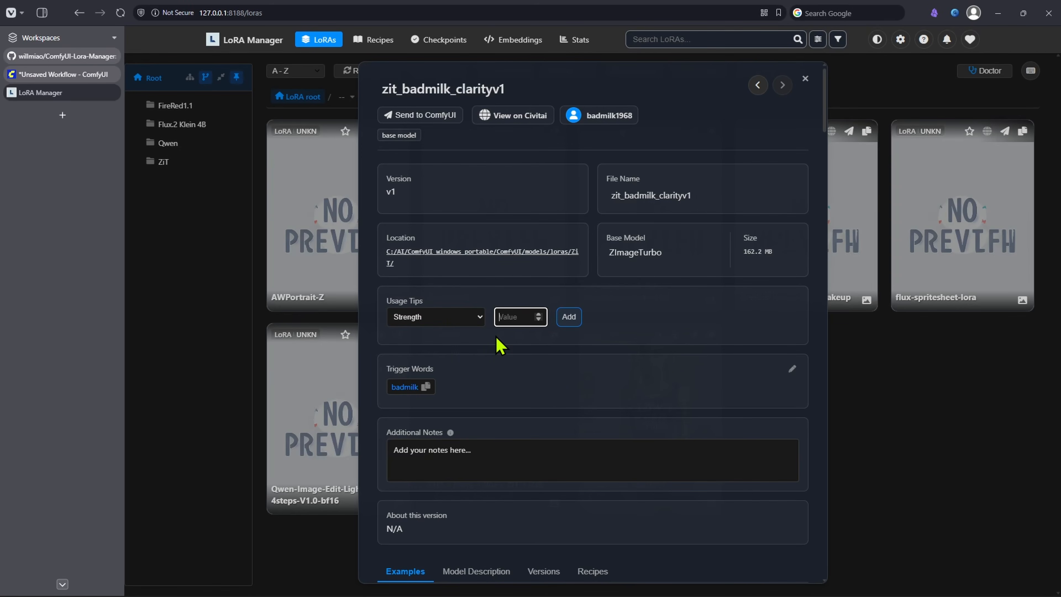
pyautogui.click(569, 316)
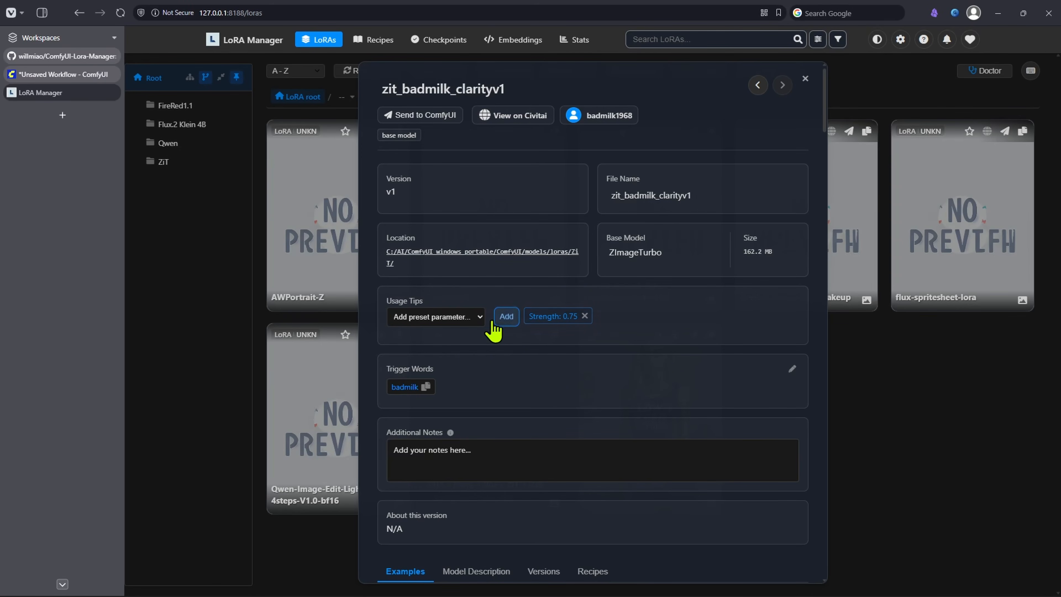
pyautogui.click(453, 324)
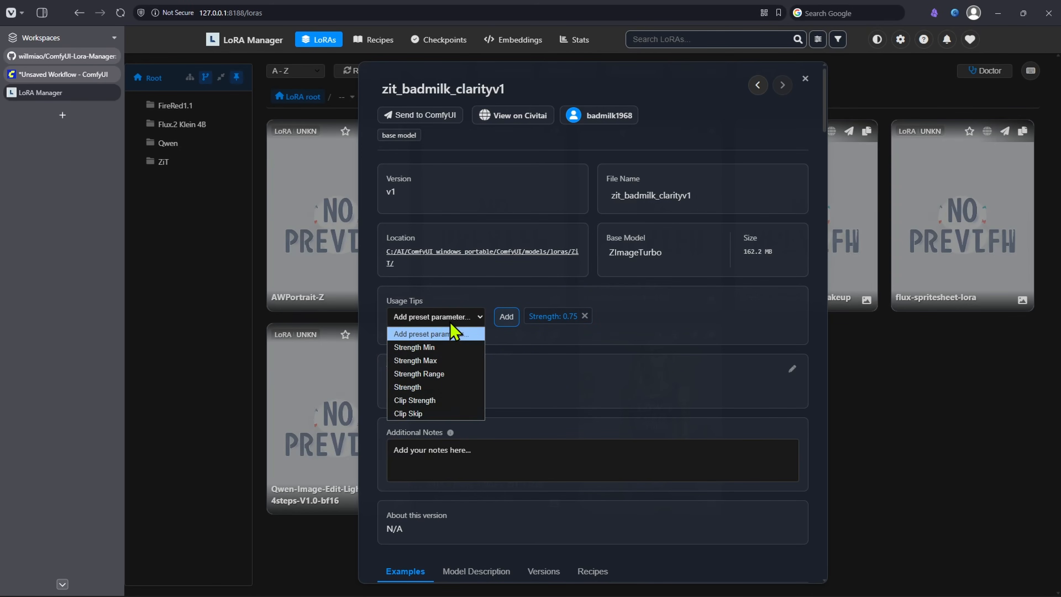
pyautogui.click(435, 399)
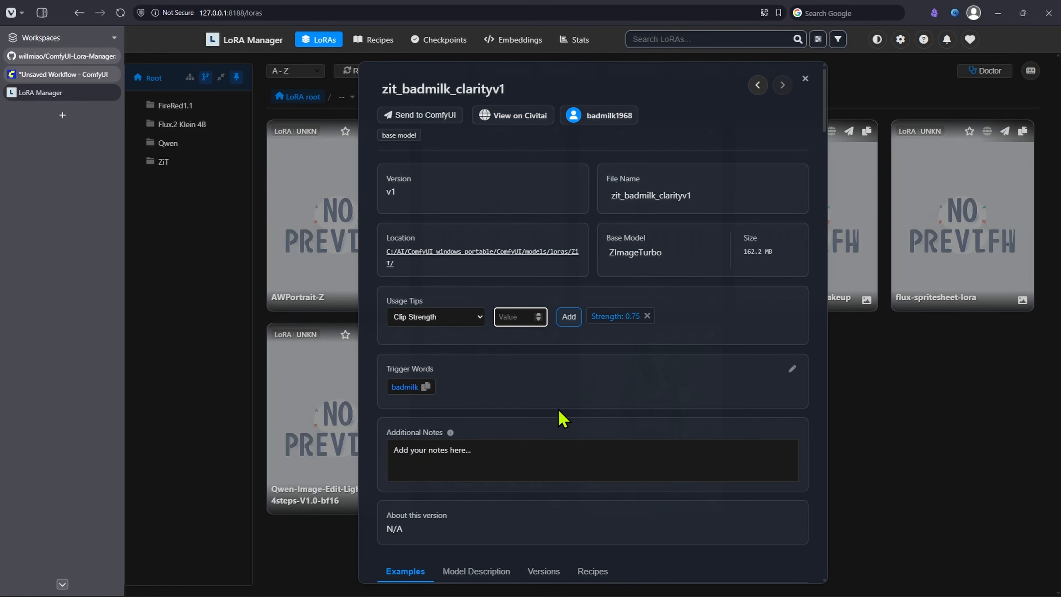
pyautogui.write('1.25')
pyautogui.press('Return')
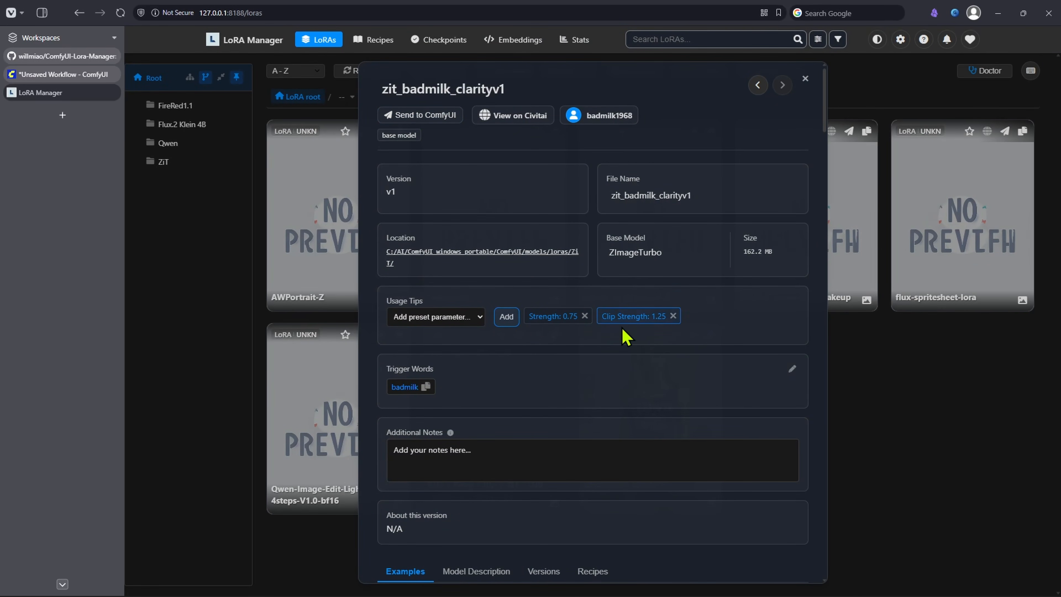
# Review the LoRA's trigger words and notes fields, and check the files in the loras directory's ZiT folder in the file manager.
pyautogui.scroll(-4, 440, 222)
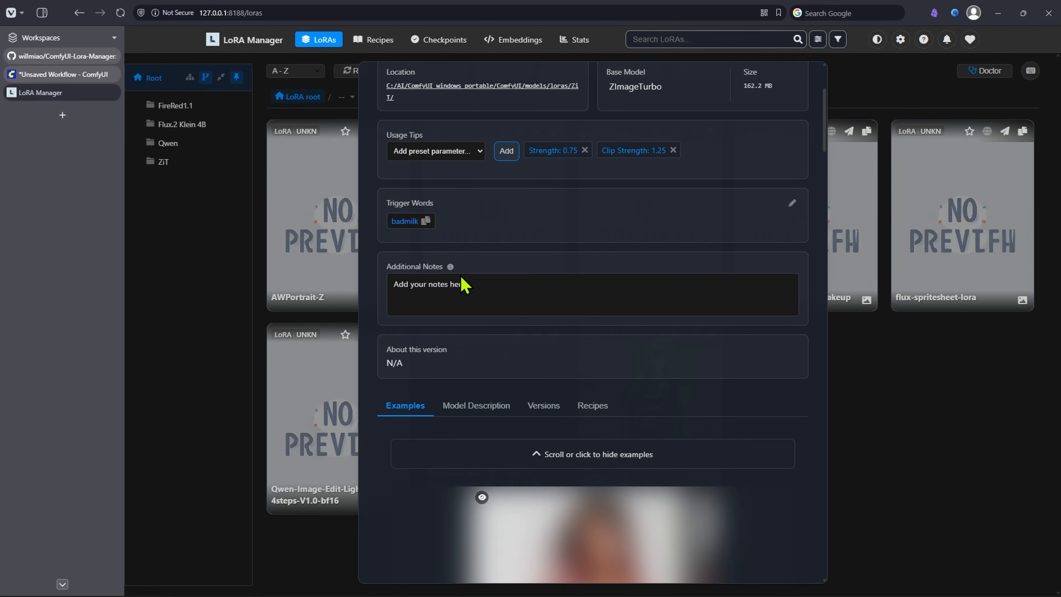
pyautogui.scroll(4, 461, 279)
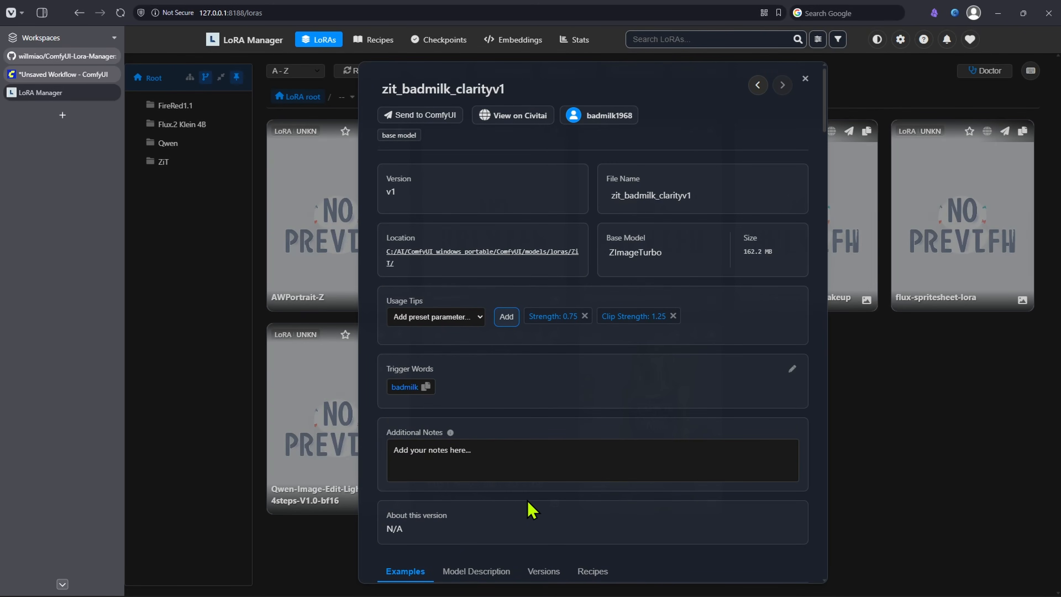
pyautogui.moveTo(309, 405); pyautogui.dragTo(164, 73)
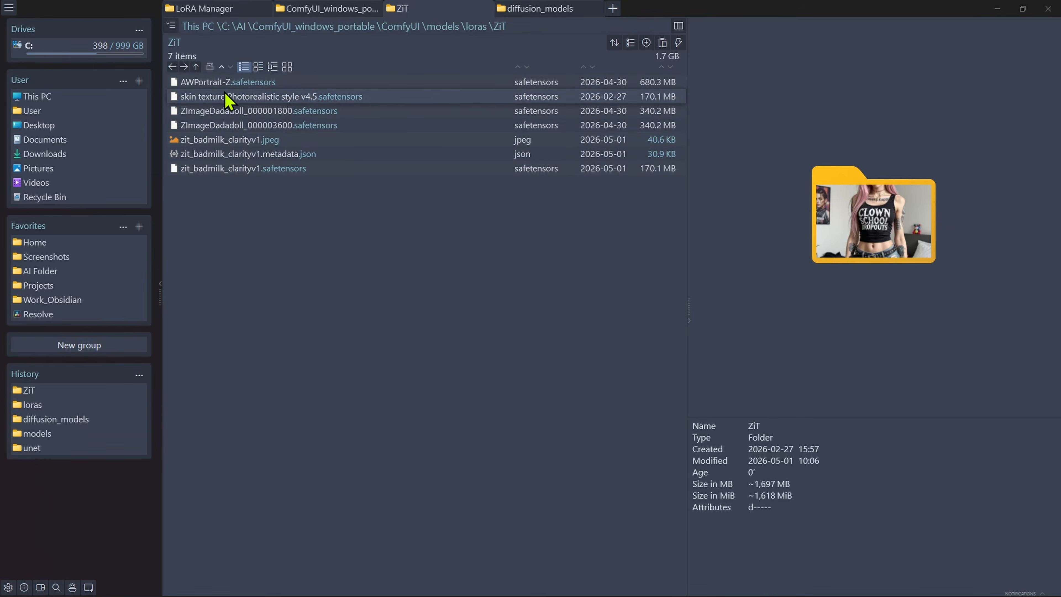
pyautogui.click(229, 111)
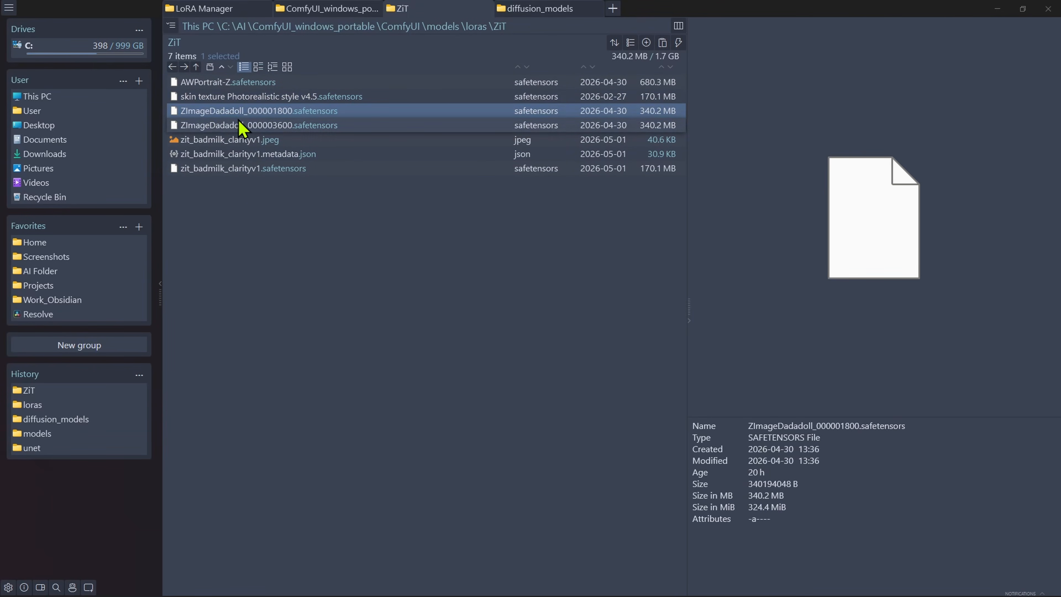
pyautogui.click(510, 365)
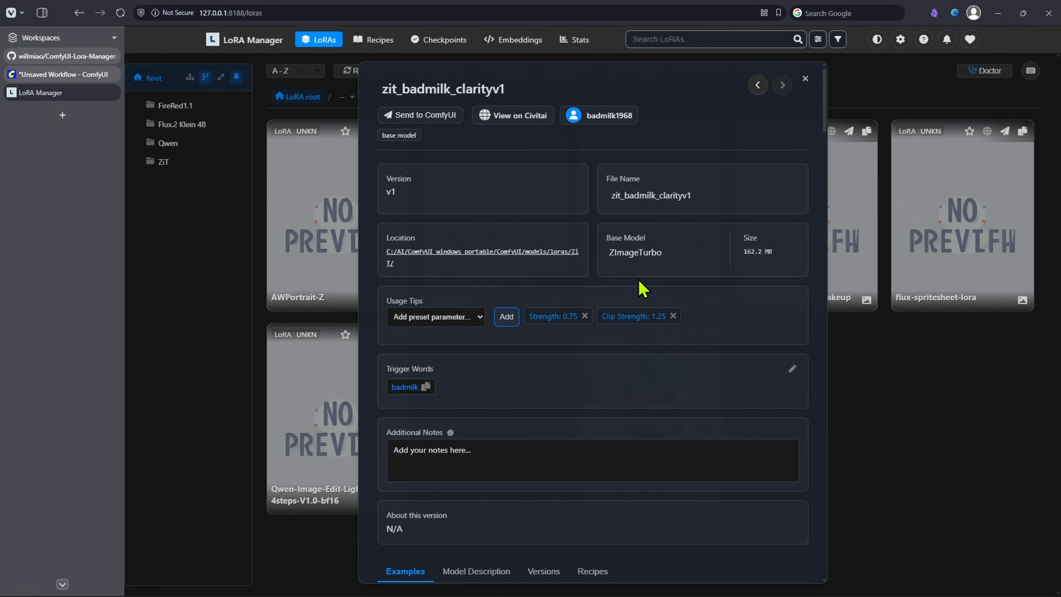
# In LoRA Manager, examine the zit_badmilk_clarityv1 example images with their generation parameters and prompts, and return to the start of its details.
pyautogui.scroll(-10, 426, 408)
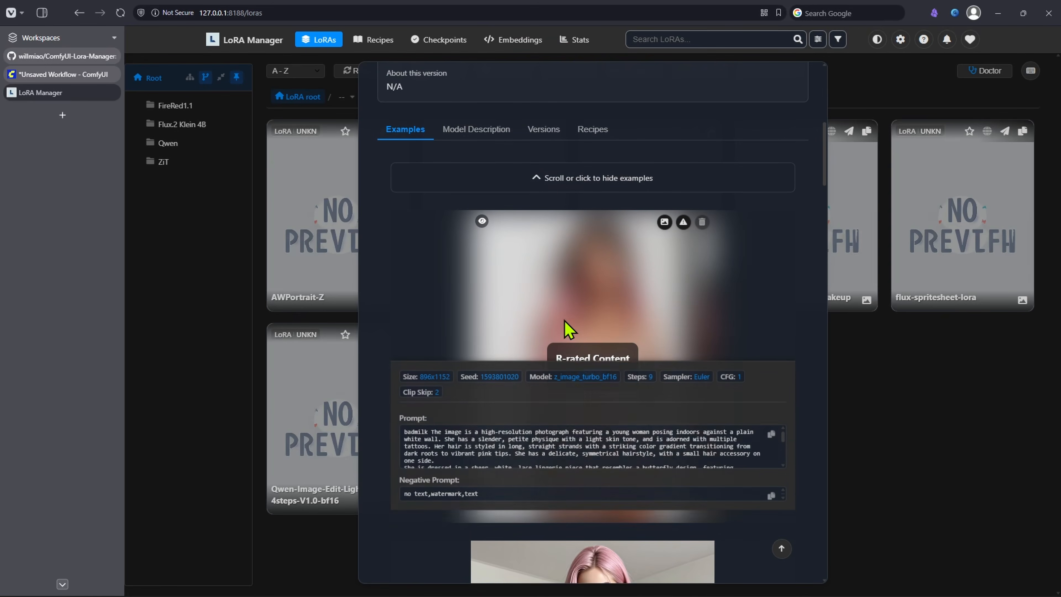
pyautogui.scroll(5, 651, 505)
pyautogui.scroll(-5, 585, 438)
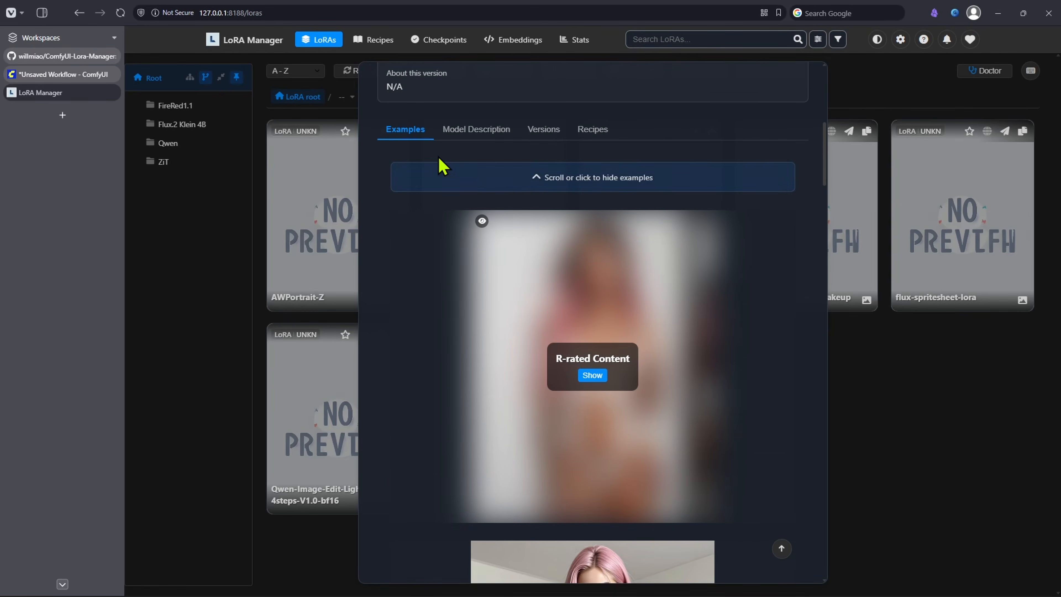
pyautogui.scroll(1, 434, 172)
pyautogui.scroll(-3, 430, 178)
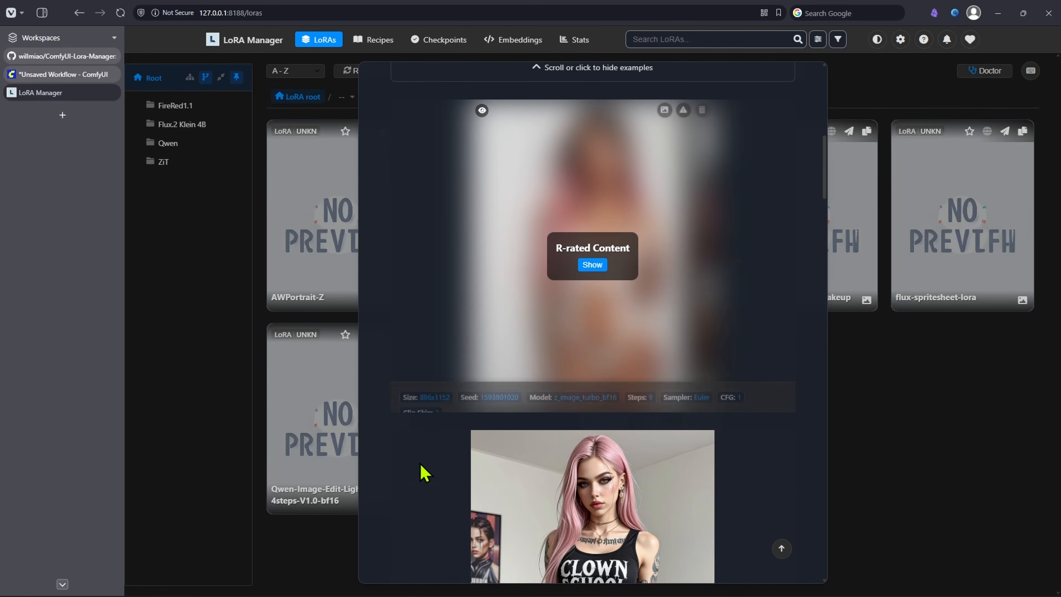
pyautogui.scroll(-5, 422, 470)
pyautogui.scroll(-12, 466, 518)
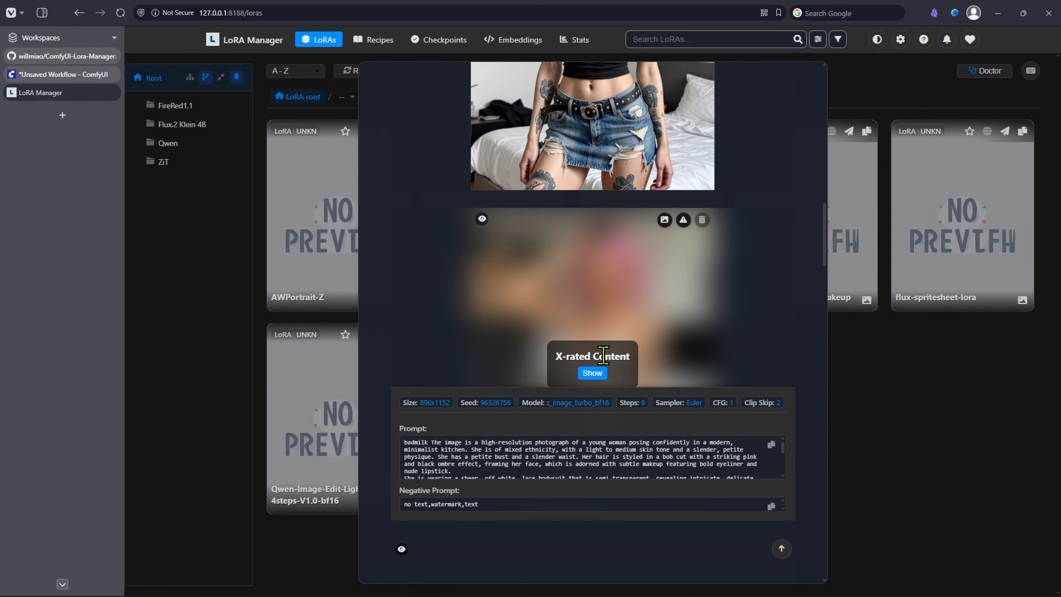
pyautogui.scroll(-6, 570, 427)
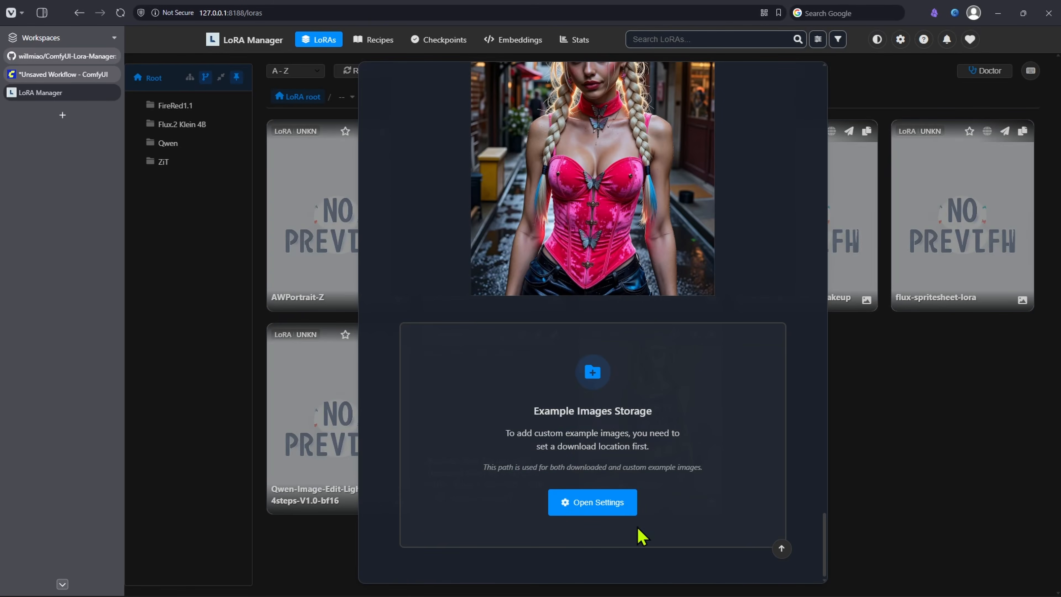
pyautogui.scroll(15, 669, 294)
pyautogui.scroll(15, 649, 305)
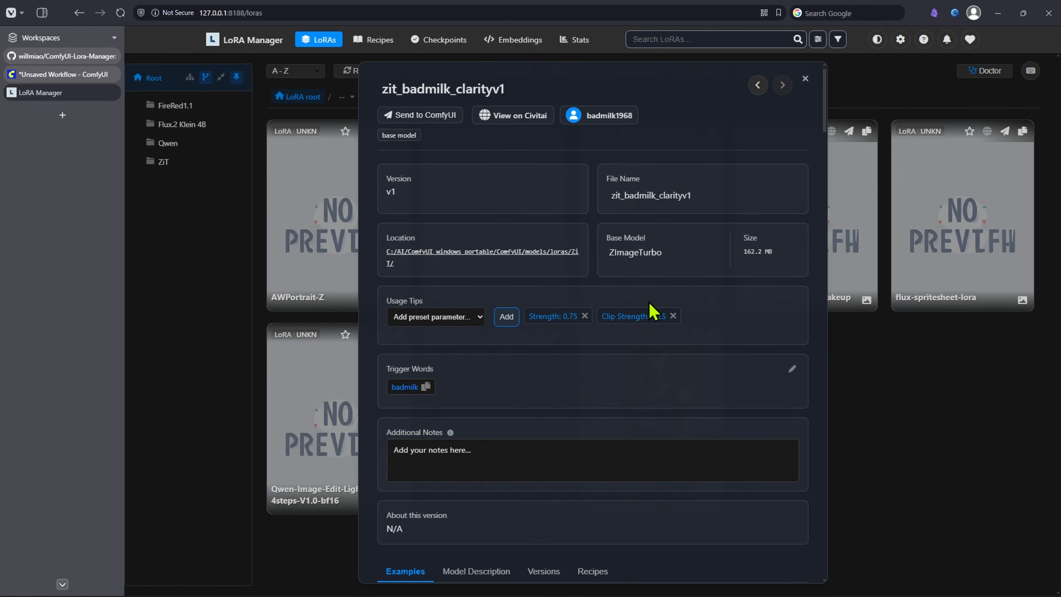
# Read the model description of the zit_badmilk_clarityv1 LoRA, highlighting passages of its text.
pyautogui.scroll(-4, 639, 309)
pyautogui.click(470, 351)
pyautogui.moveTo(407, 477); pyautogui.dragTo(438, 485)
pyautogui.click(542, 494)
pyautogui.moveTo(571, 496); pyautogui.dragTo(422, 484)
# Review the LoRA's version list and the option to ignore updates for this model, highlighting the version-tracking description.
pyautogui.click(551, 415)
pyautogui.scroll(-2, 605, 489)
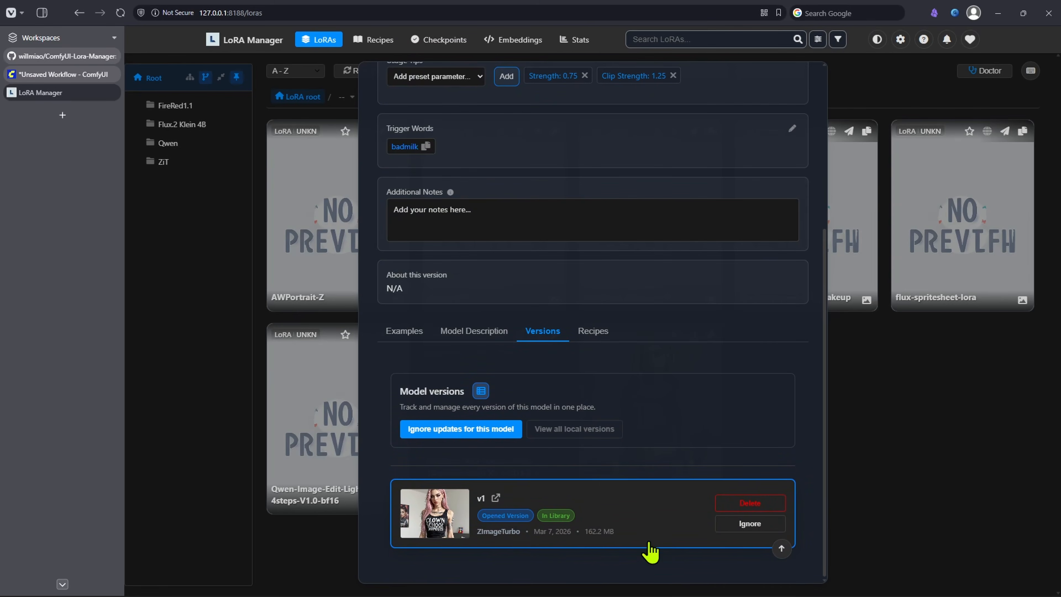
pyautogui.moveTo(402, 406); pyautogui.dragTo(589, 405)
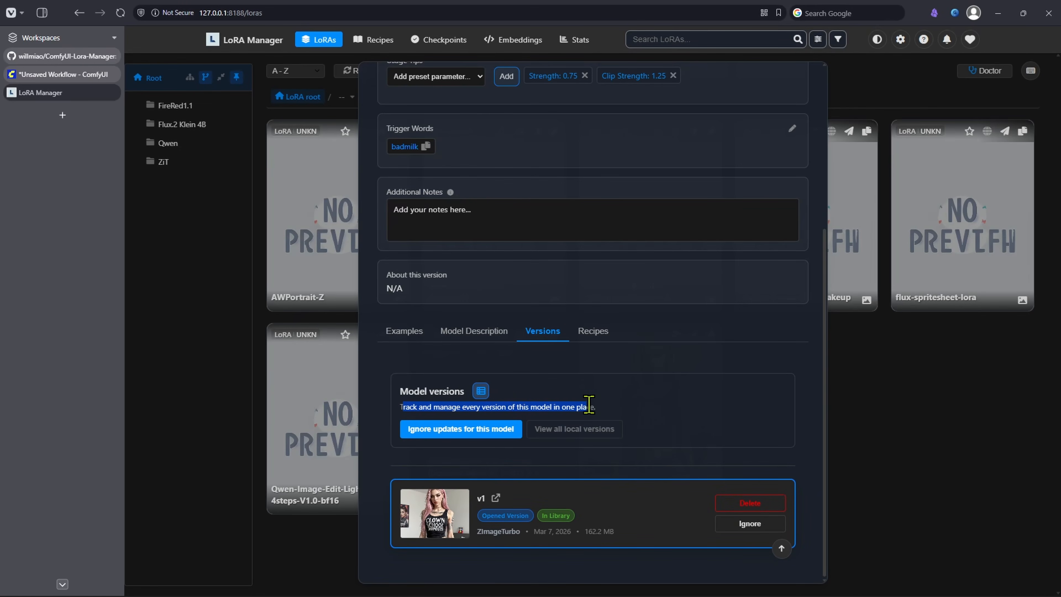
pyautogui.click(604, 414)
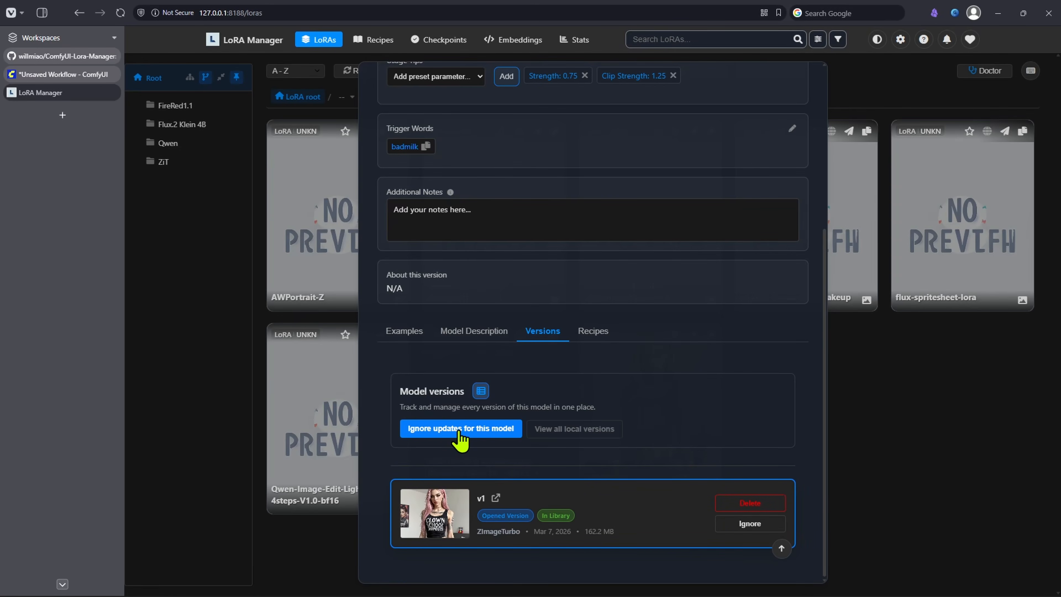
pyautogui.scroll(6, 461, 437)
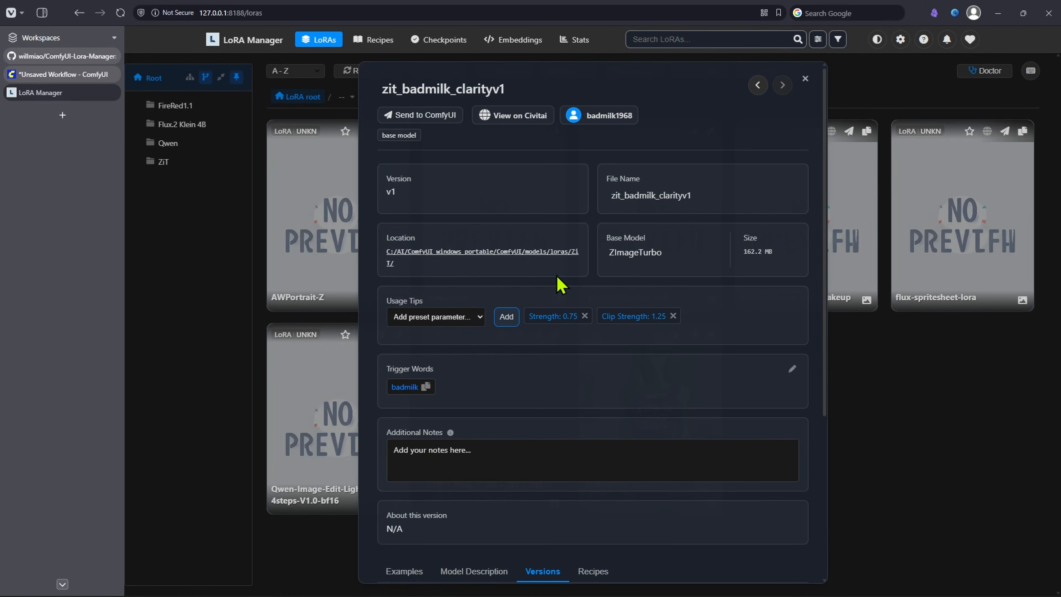
# Check which recipes use the zit_badmilk_clarityv1 LoRA, and close its details.
pyautogui.scroll(-6, 717, 395)
pyautogui.click(594, 333)
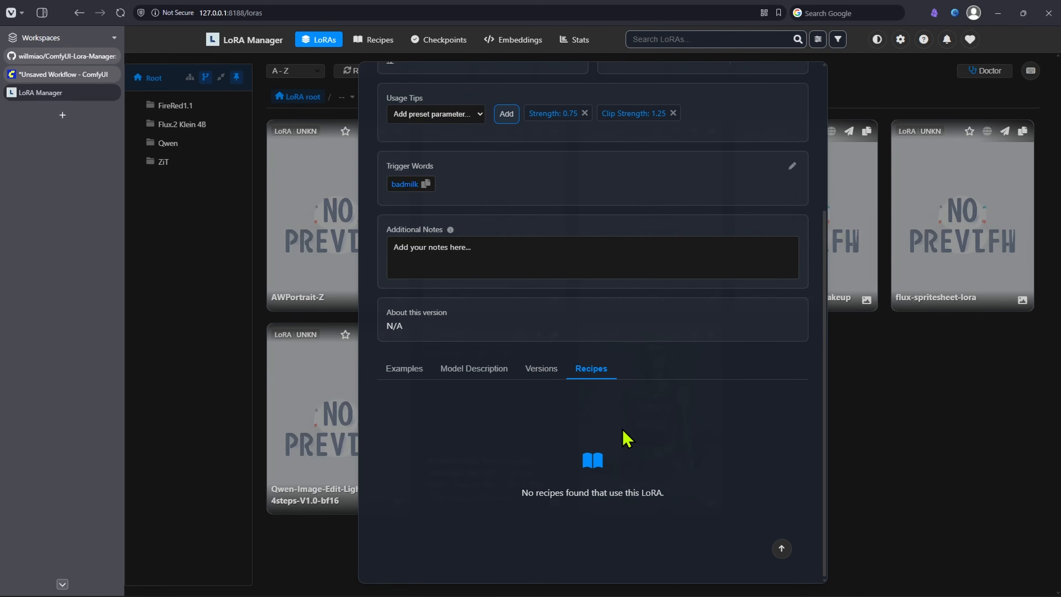
pyautogui.press('Escape')
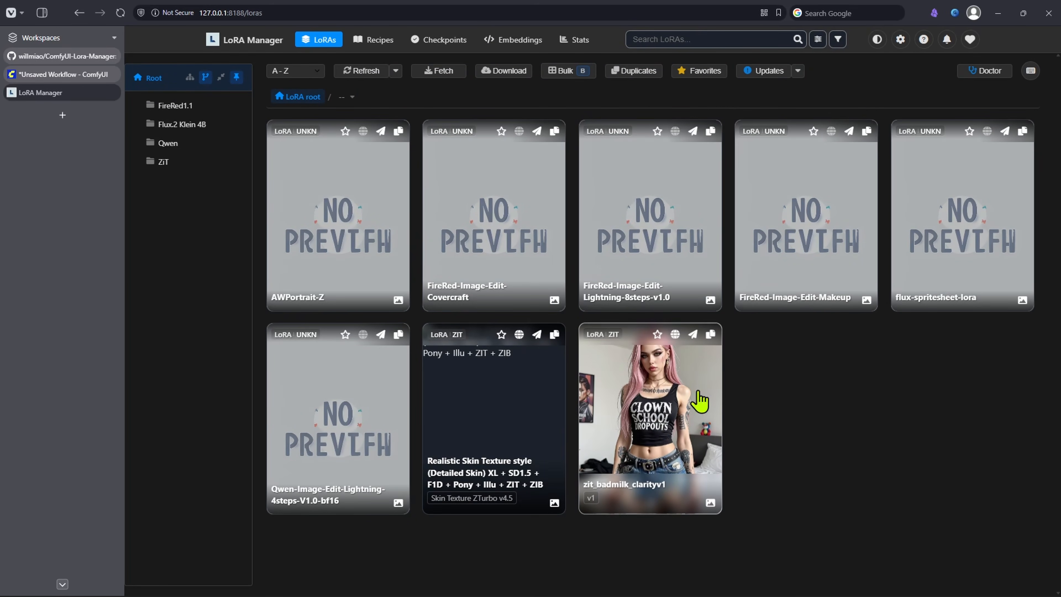
# Reopen the zit_badmilk_clarityv1 details, look over its examples and model description, and close them.
pyautogui.click(690, 412)
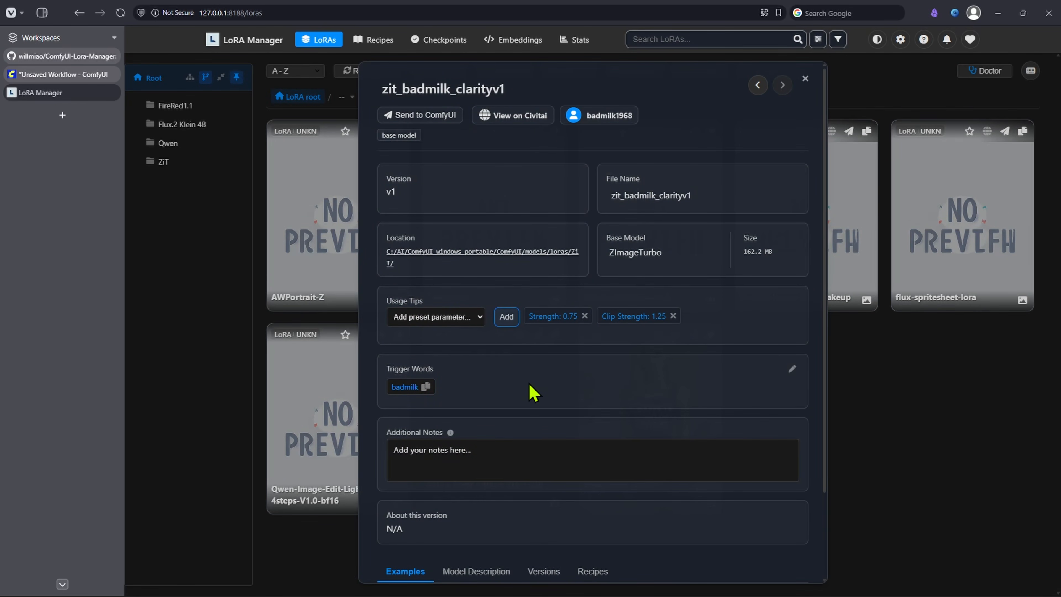
pyautogui.scroll(-8, 533, 393)
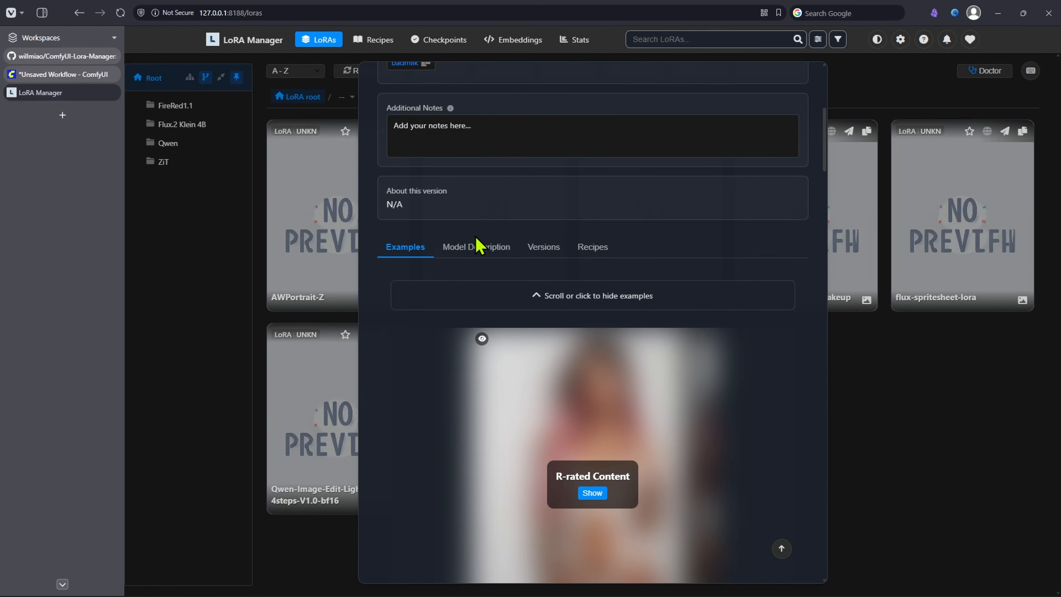
pyautogui.click(479, 246)
pyautogui.scroll(3, 567, 251)
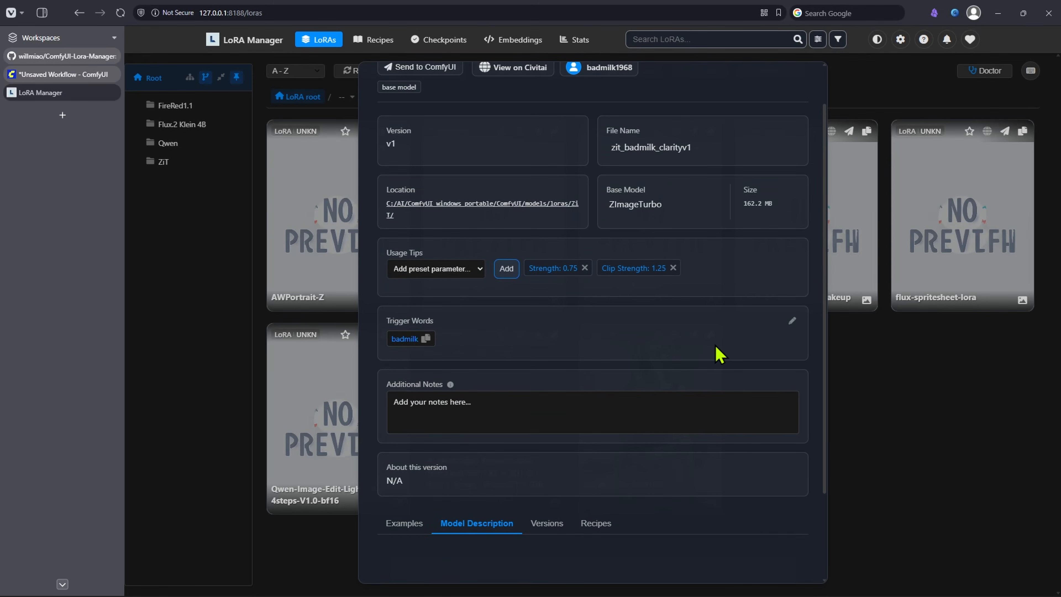
pyautogui.scroll(2, 718, 355)
pyautogui.click(807, 87)
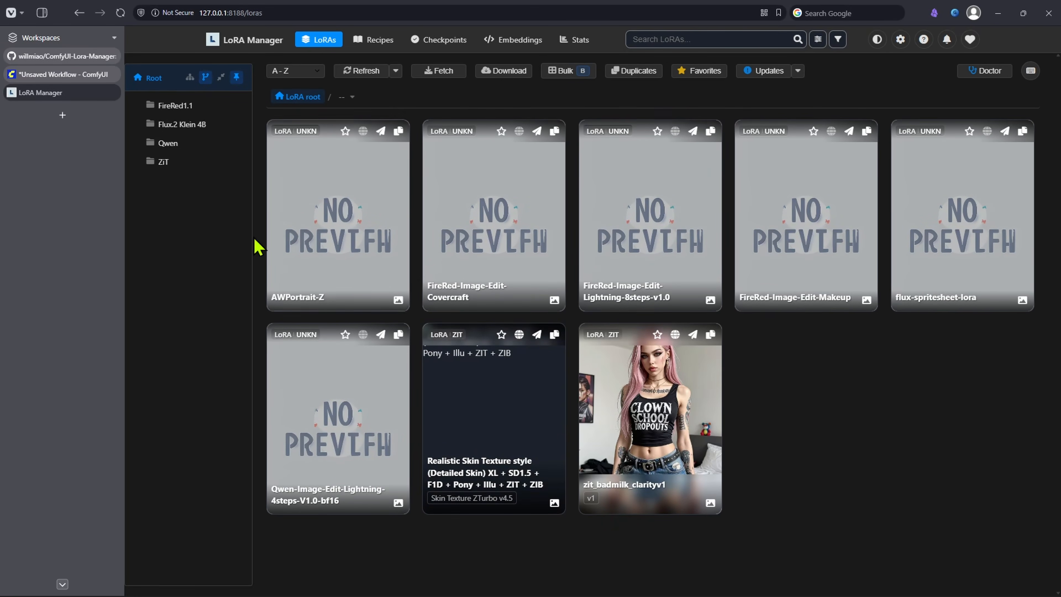
# Open the AWPortrait-Z LoRA's details and highlight its version while reviewing the metadata fields.
pyautogui.click(395, 189)
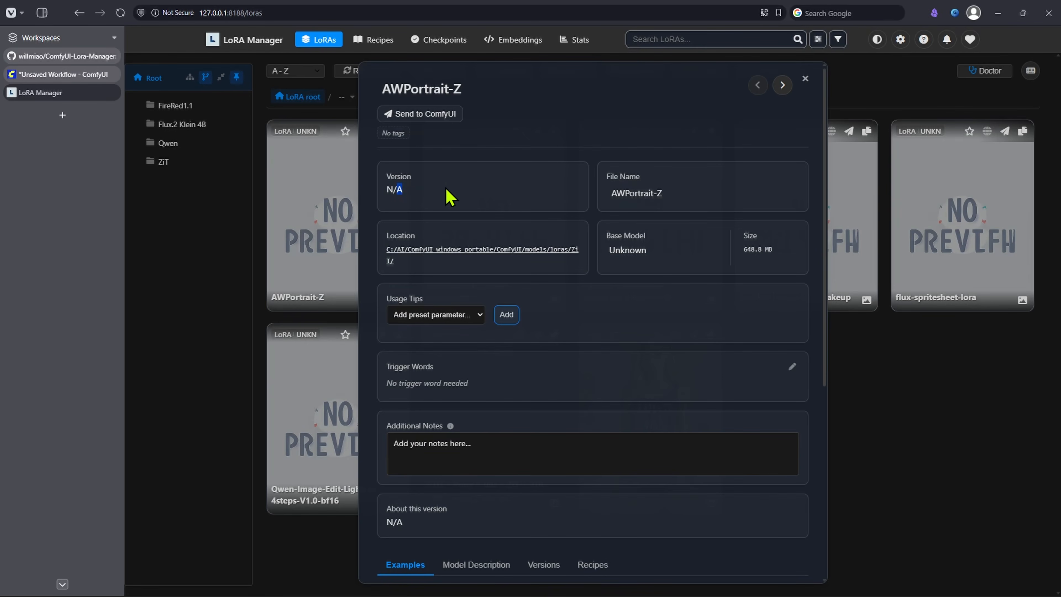
pyautogui.click(602, 262)
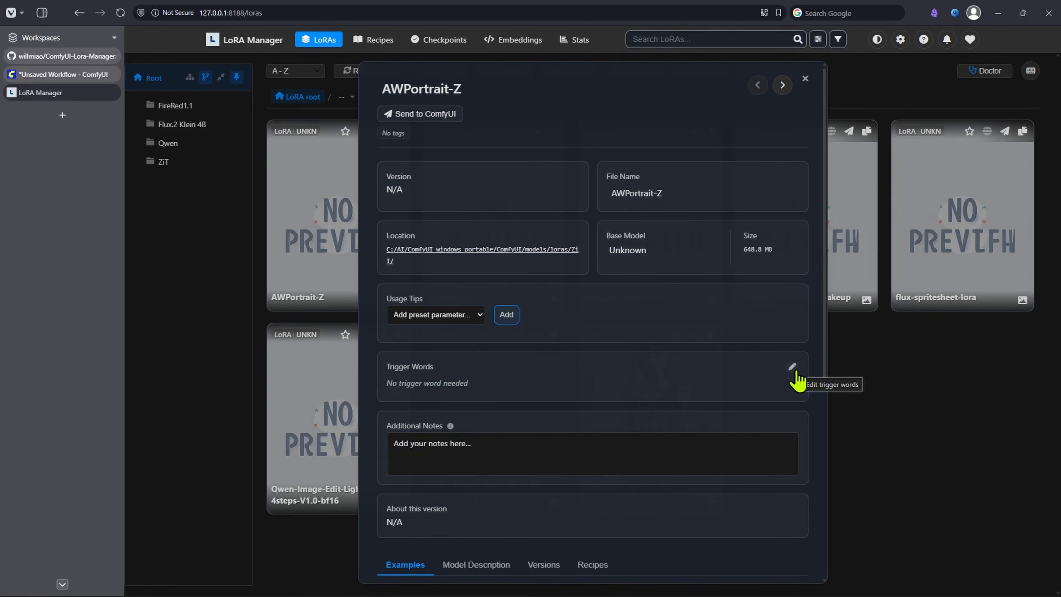
pyautogui.moveTo(386, 190); pyautogui.dragTo(398, 190)
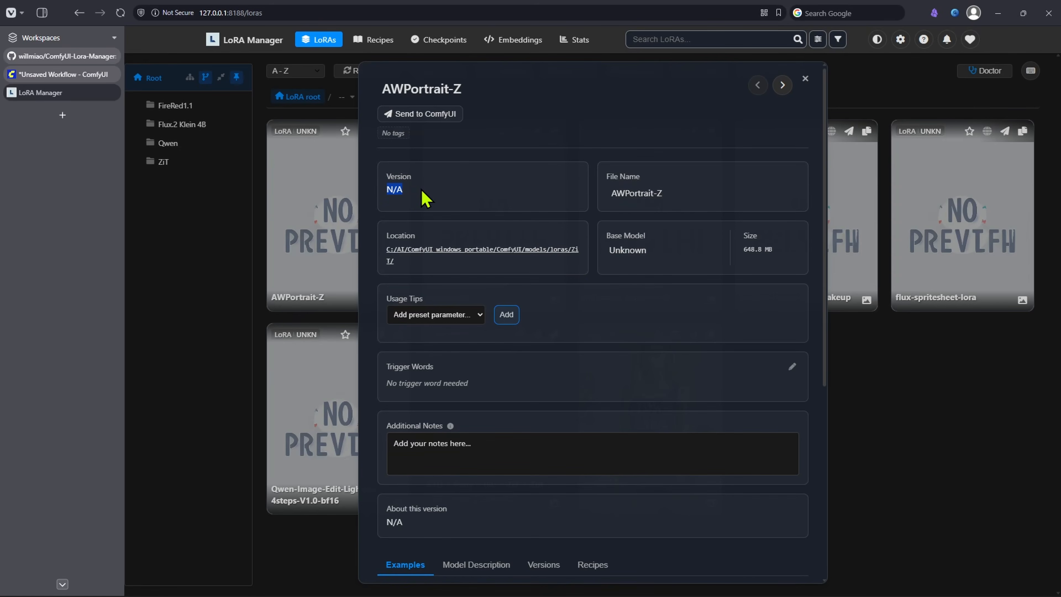
pyautogui.scroll(-5, 430, 318)
pyautogui.moveTo(539, 404); pyautogui.dragTo(654, 412)
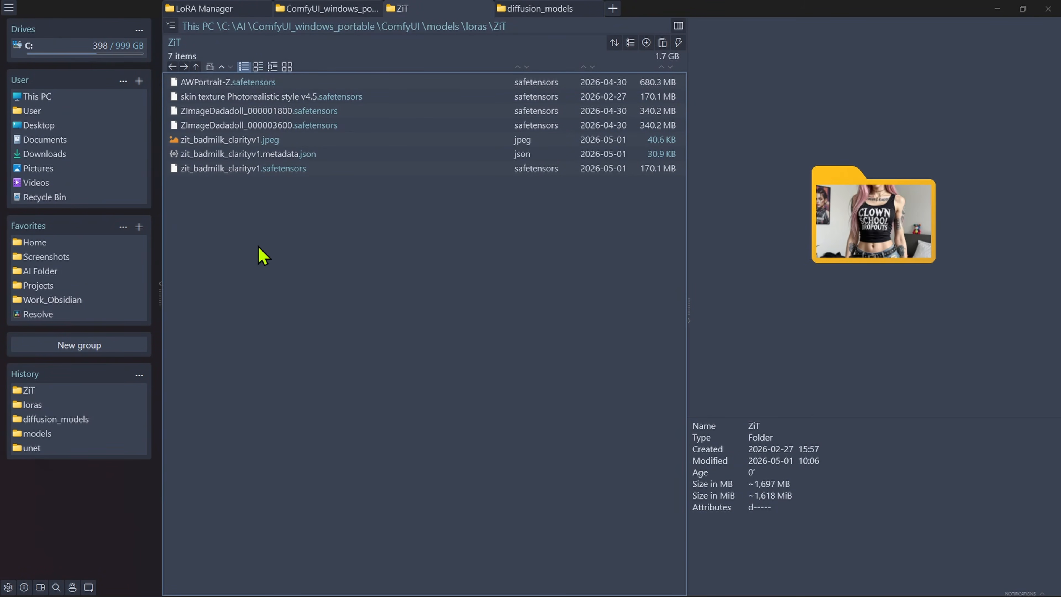
# In the file manager, preview zit_badmilk_clarityv1.jpeg, inspect the ZiT folder's files, and go up to the models folder.
pyautogui.click(259, 139)
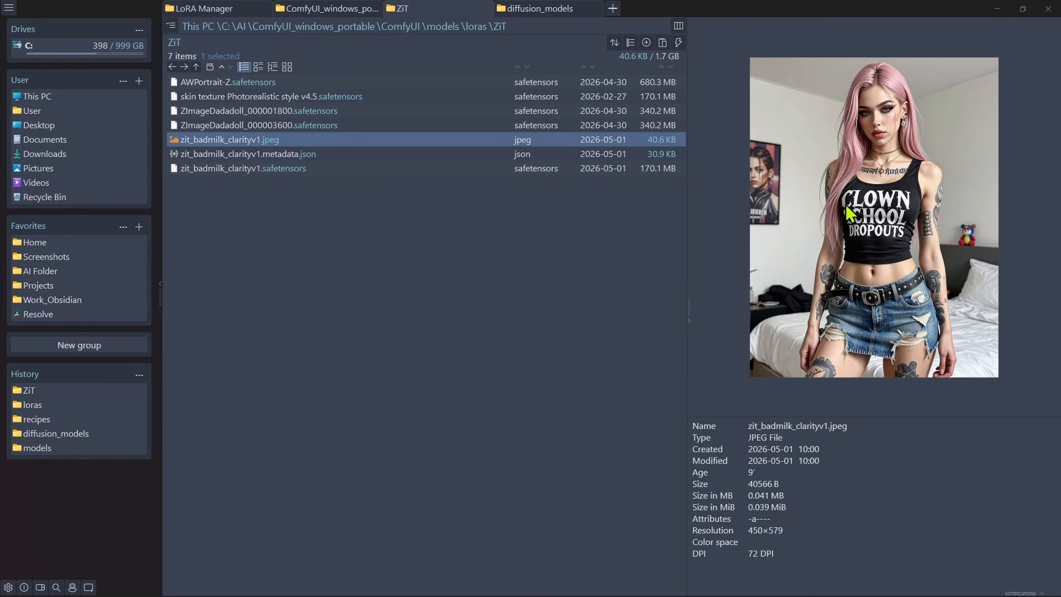
pyautogui.press('BackSpace')
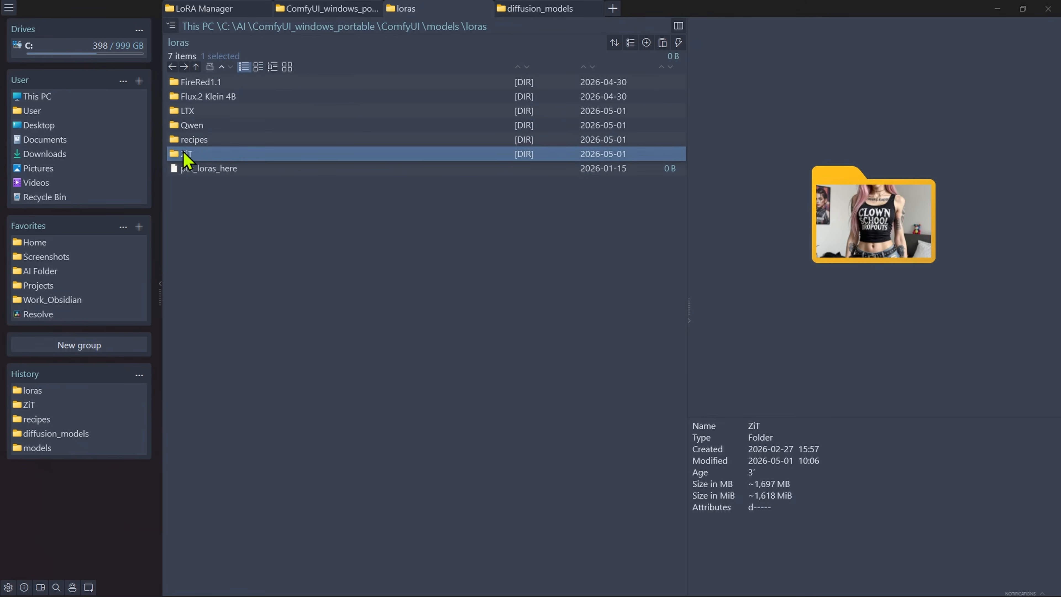
pyautogui.doubleClick(184, 153)
pyautogui.moveTo(280, 224); pyautogui.dragTo(222, 139)
pyautogui.click(357, 357)
pyautogui.press('BackSpace')
pyautogui.press('BackSpace')
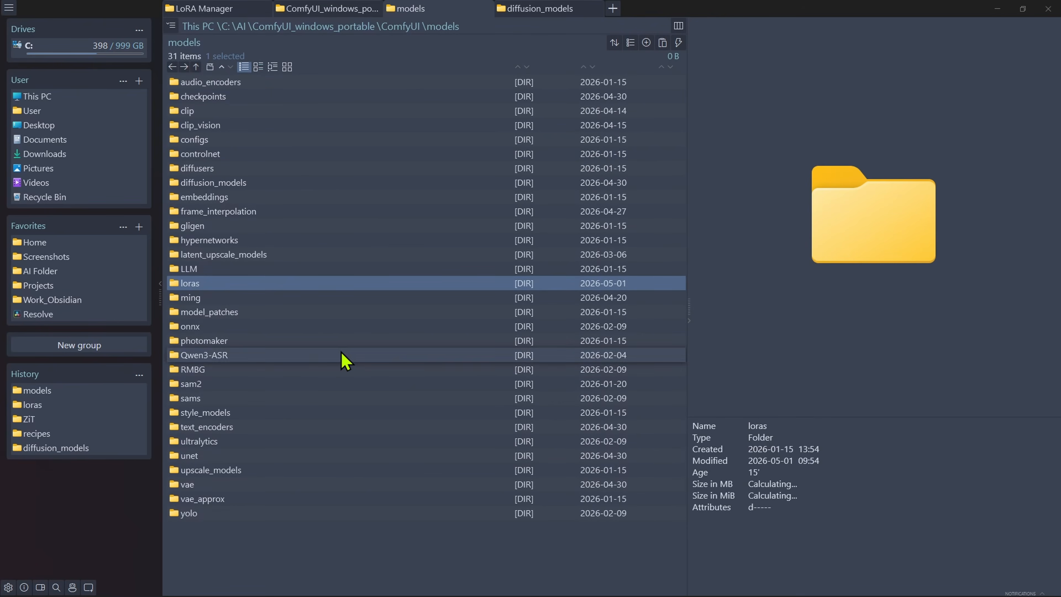
# Look through the user and web folders inside the ComfyUI directory for LoRA Manager's stored files.
pyautogui.press('BackSpace')
pyautogui.doubleClick(230, 412)
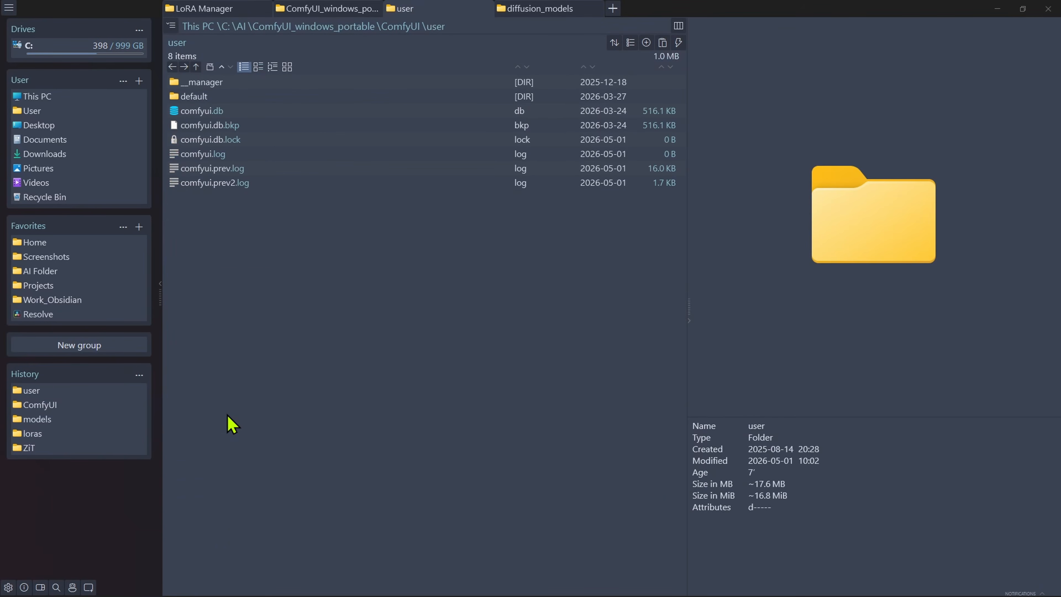
pyautogui.press('BackSpace')
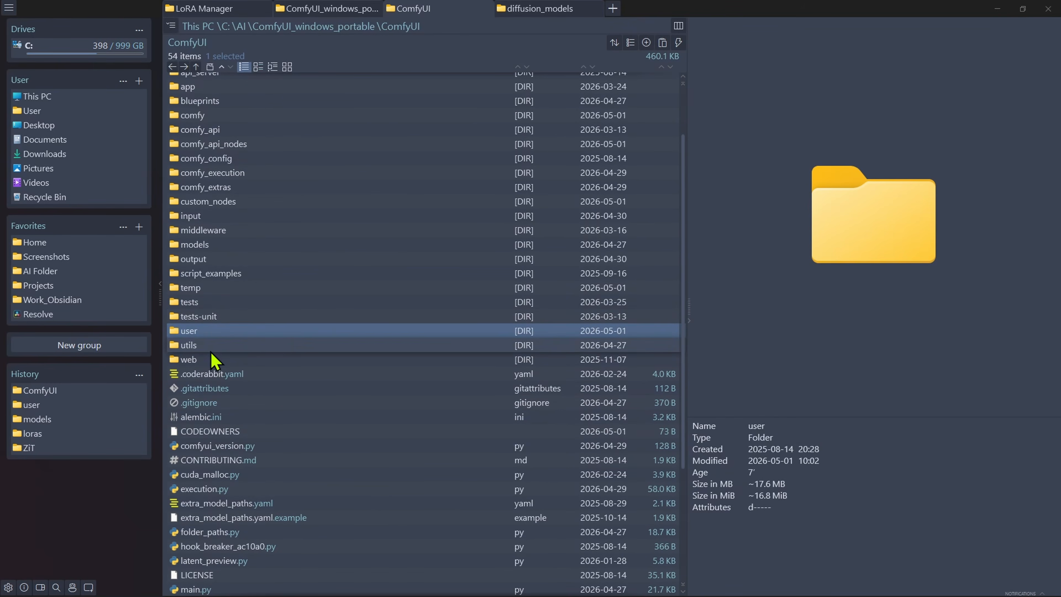
pyautogui.doubleClick(210, 364)
pyautogui.doubleClick(225, 86)
pyautogui.press('BackSpace')
pyautogui.press('BackSpace')
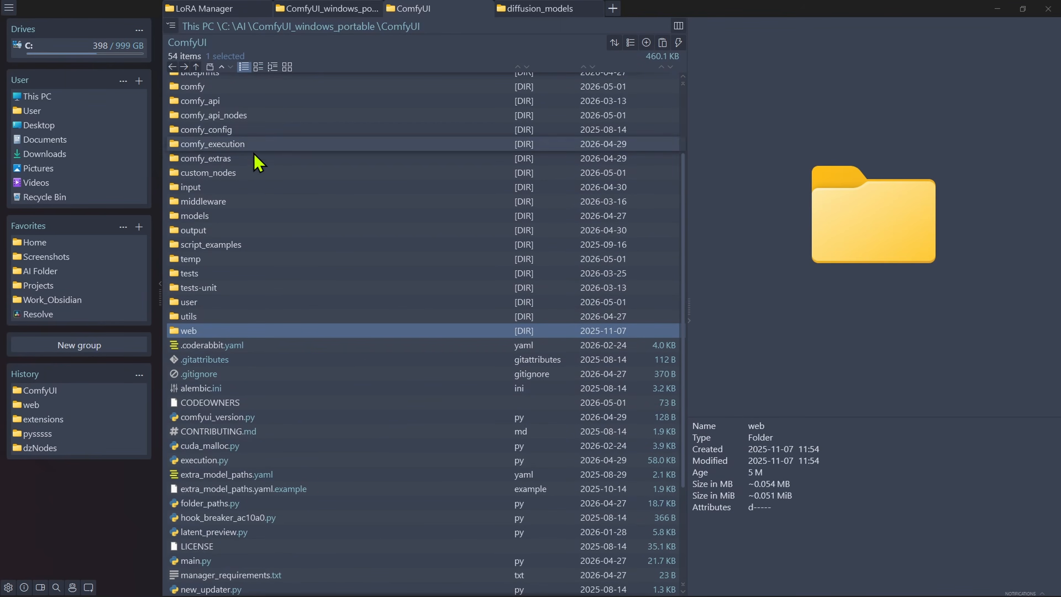
# Inspect the comfyui-lora-manager folder in custom_nodes, previewing its wiki-images and checking its web folder, and return to custom_nodes.
pyautogui.doubleClick(232, 176)
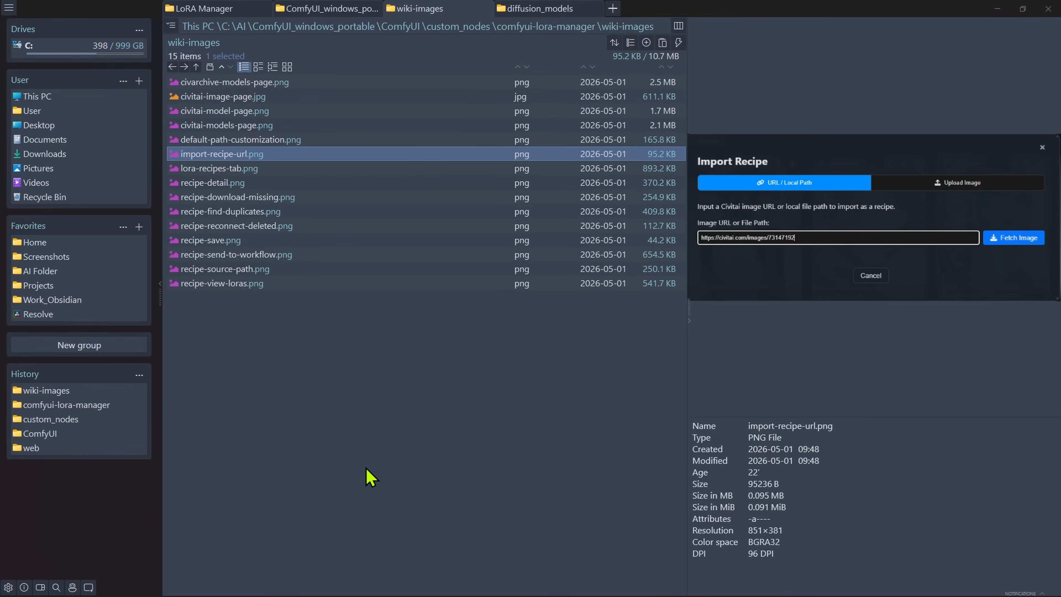
pyautogui.press('Down')
pyautogui.press('Down')
pyautogui.press('Down')
pyautogui.press('Down')
pyautogui.press('Down')
pyautogui.press('Down')
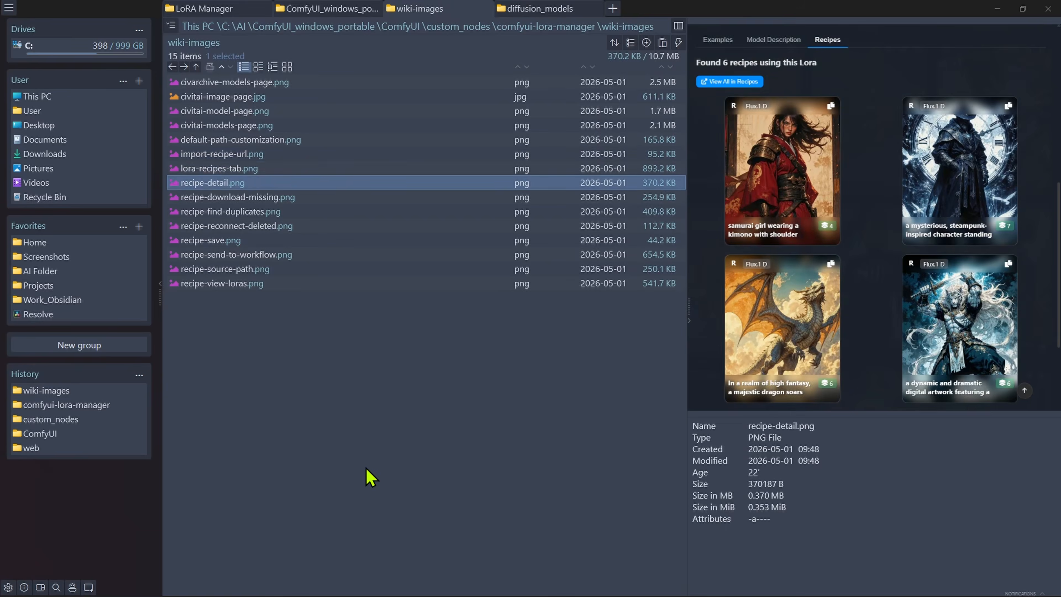
pyautogui.press('BackSpace')
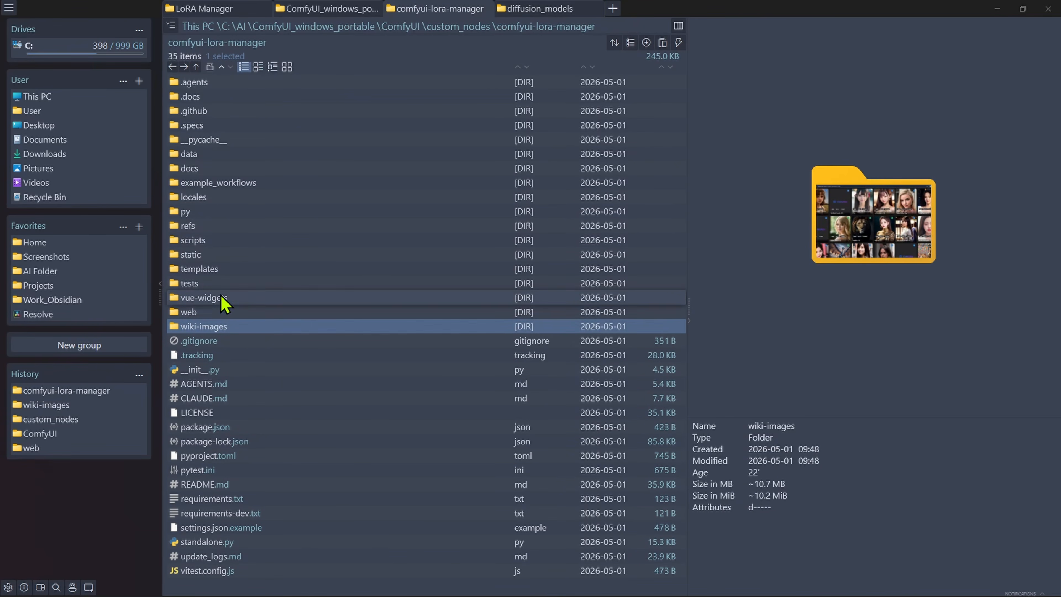
pyautogui.click(205, 311)
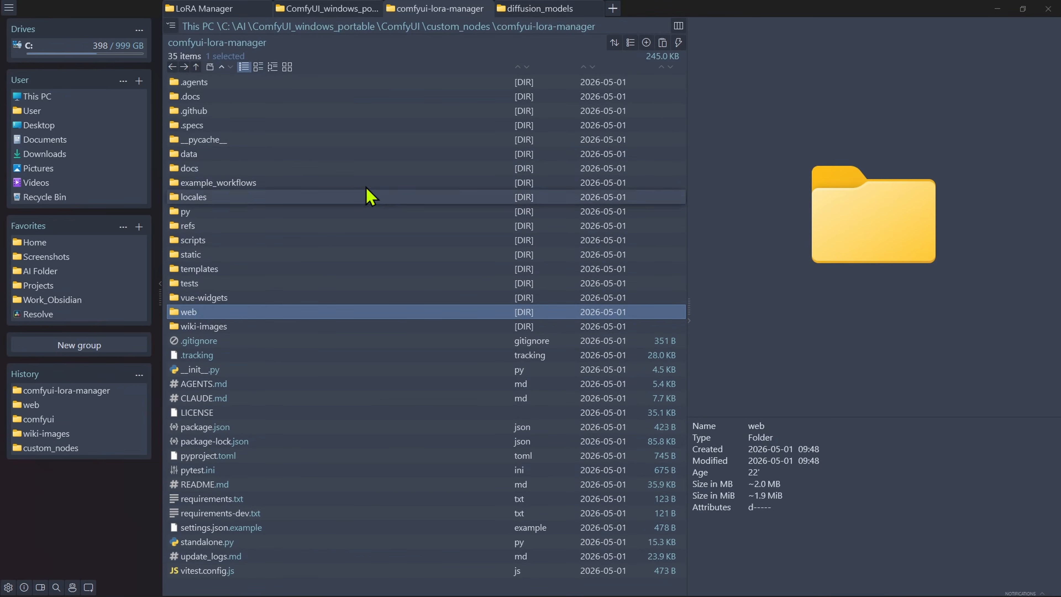
pyautogui.press('BackSpace')
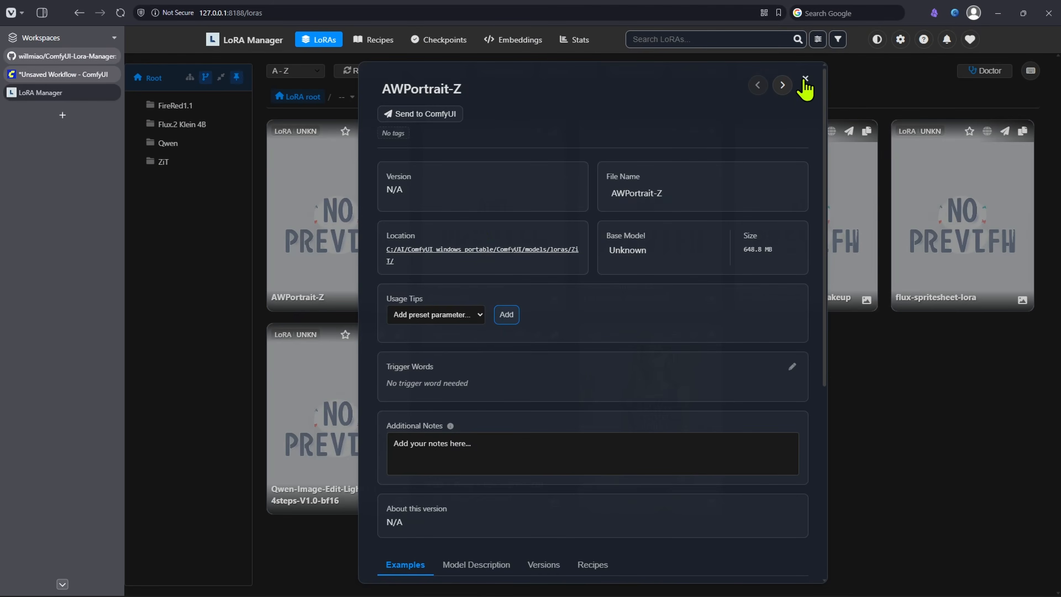
# In LoRA Manager, copy the opening portion of the prompt from the zit_badmilk_clarityv1 "CLOWN SCHOOL DROPOUTS" example image.
pyautogui.click(806, 23)
pyautogui.click(583, 454)
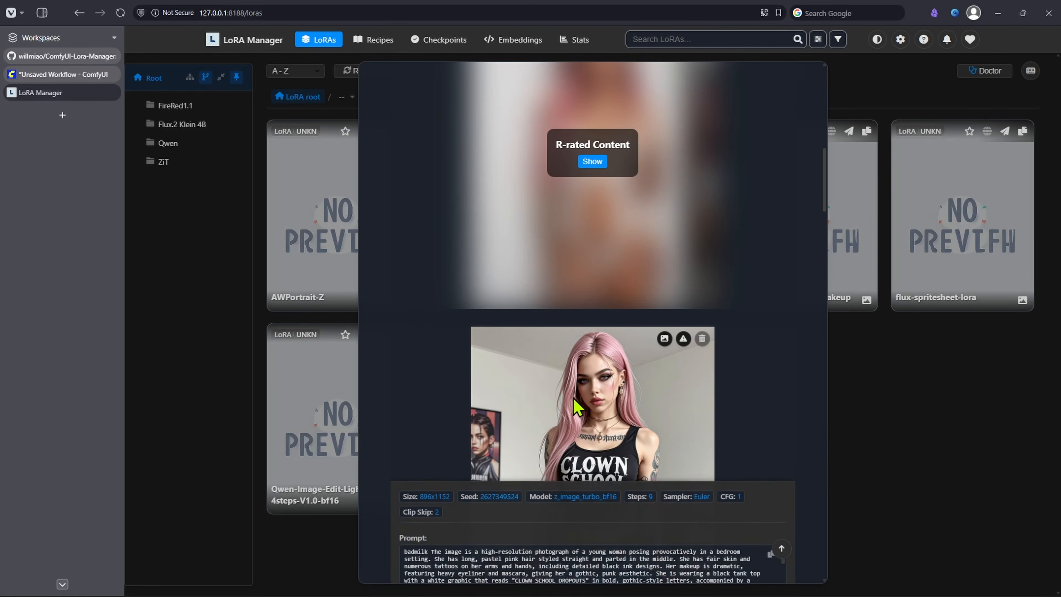
pyautogui.scroll(-6, 540, 439)
pyautogui.moveTo(404, 284); pyautogui.dragTo(536, 299)
pyautogui.hotkey('ctrl', 'c')
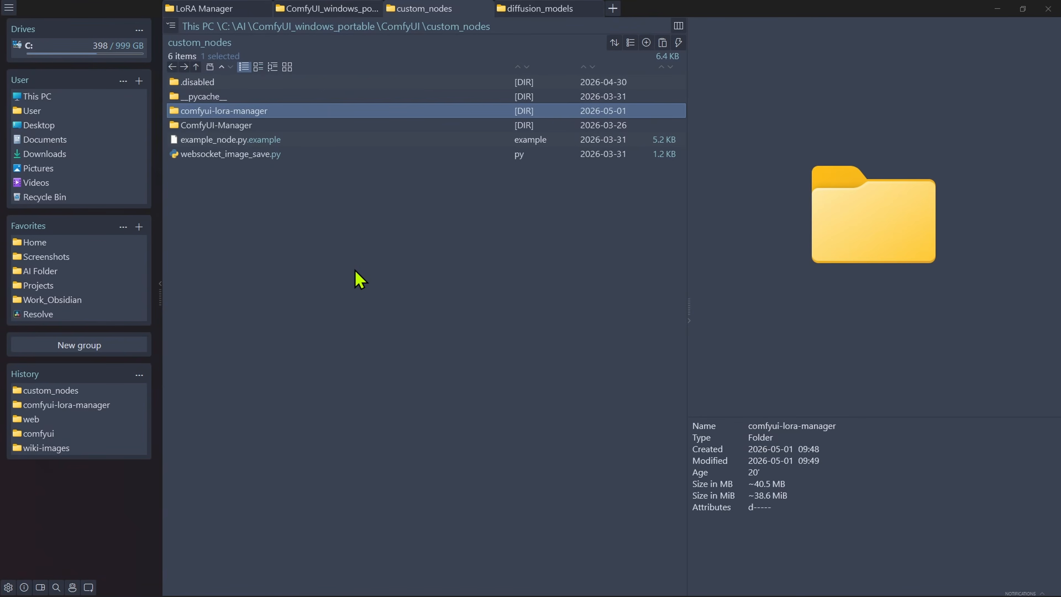
# Go up to the ComfyUI folder and change PowerShell's working directory to C:\AI\ComfyUI_windows_portable\ComfyUI.
pyautogui.press('BackSpace')
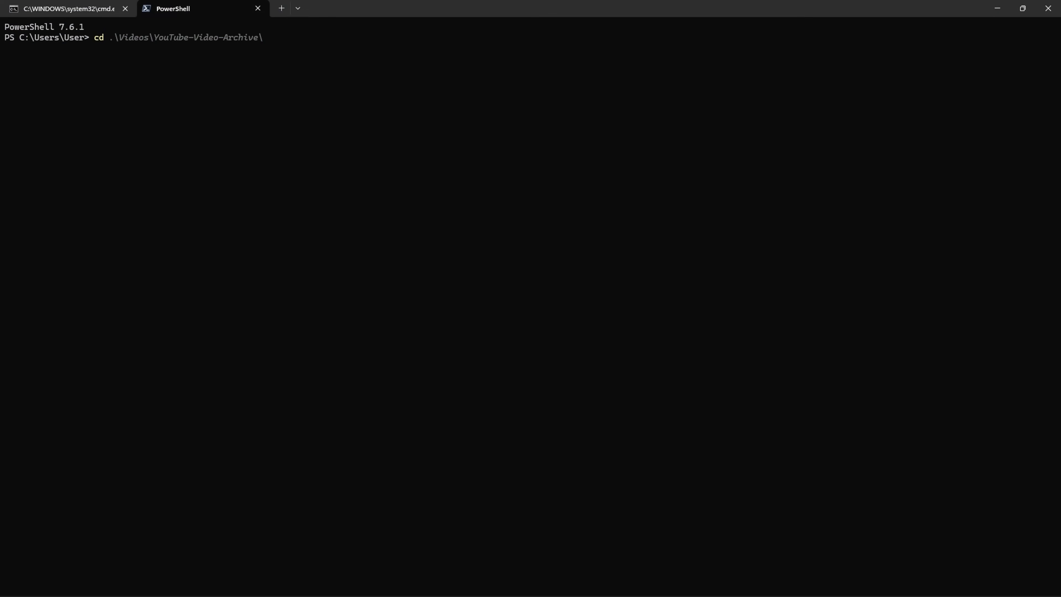
pyautogui.write('"C:\\AI\\ComfyUI_windows_portable\\ComfyUI"')
pyautogui.press('Return')
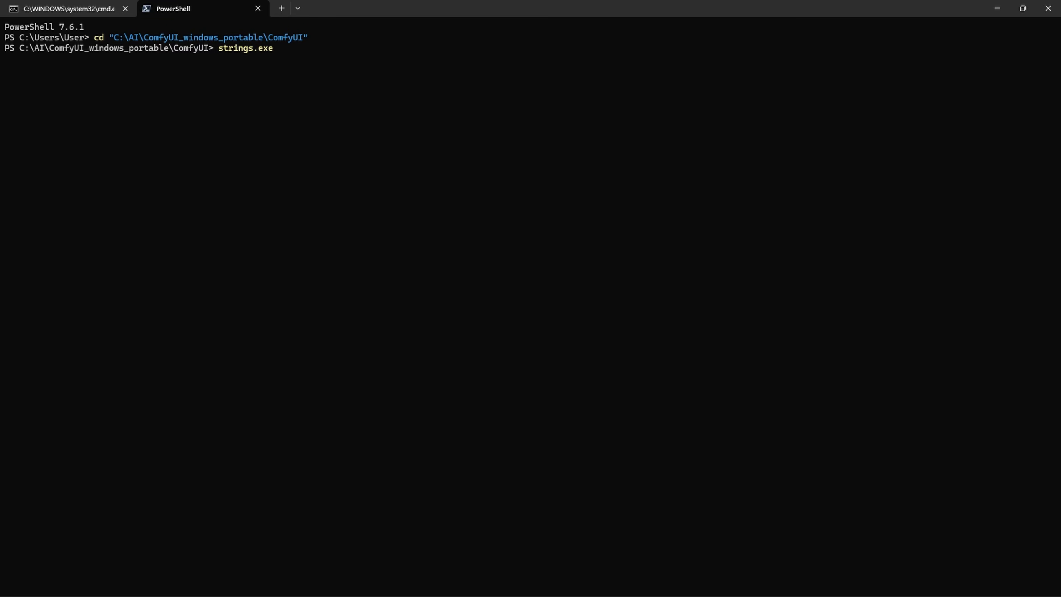
# Try to search for the copied prompt text by running strings.exe with it in quotation marks.
pyautogui.write('strings.exe "C:\\AI\\ComfyUI_windows_portable\\ComfyUI')
pyautogui.hotkey('ctrl', 'v')
pyautogui.write('"')
pyautogui.press('Return')
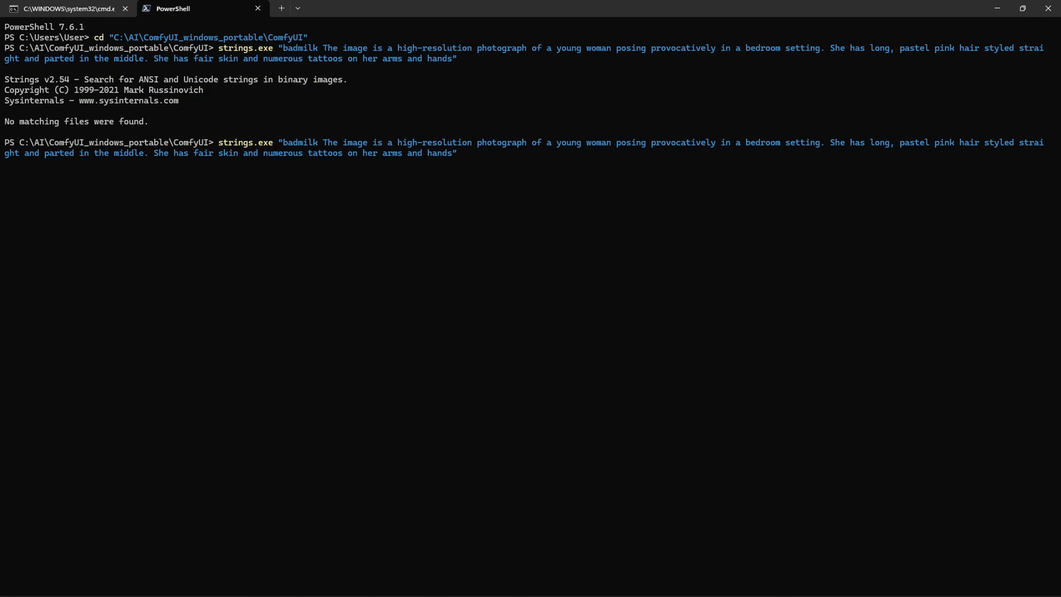
# Try to display the usage help of strings.exe with --help and then -h.
pyautogui.write('strings.exe --help')
pyautogui.press('Return')
pyautogui.press('Up')
pyautogui.press('BackSpace')
pyautogui.press('BackSpace')
pyautogui.press('BackSpace')
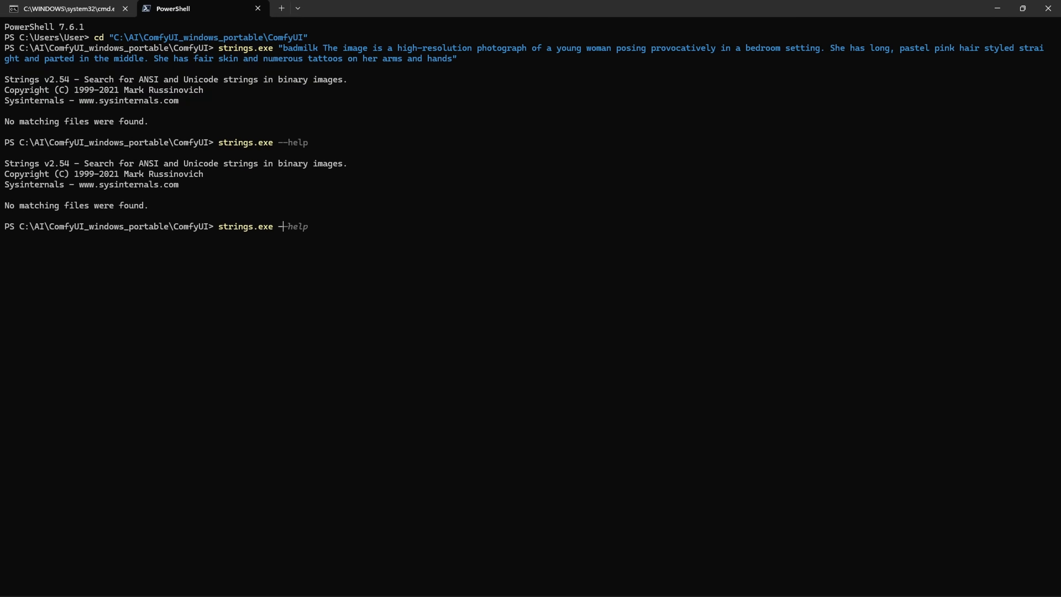
pyautogui.press('Return')
# In the browser, ask ChatGPT for "powershell search for a string in any file including subfolder", copy the suggested command, and return to PowerShell.
pyautogui.hotkey('alt', 'Tab')
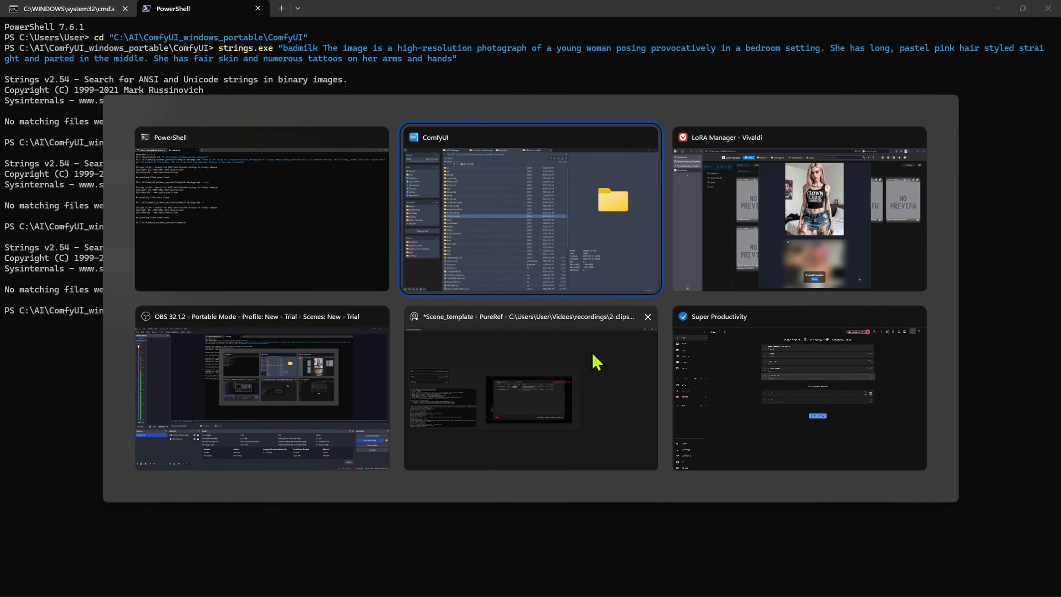
pyautogui.hotkey('alt', 'Tab')
pyautogui.click(65, 111)
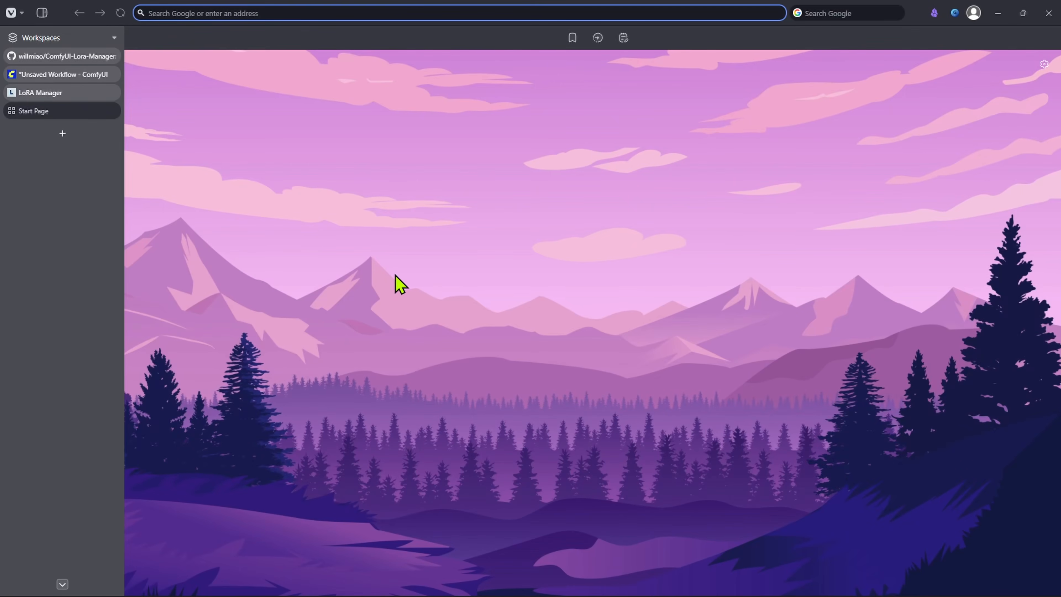
pyautogui.write('cha')
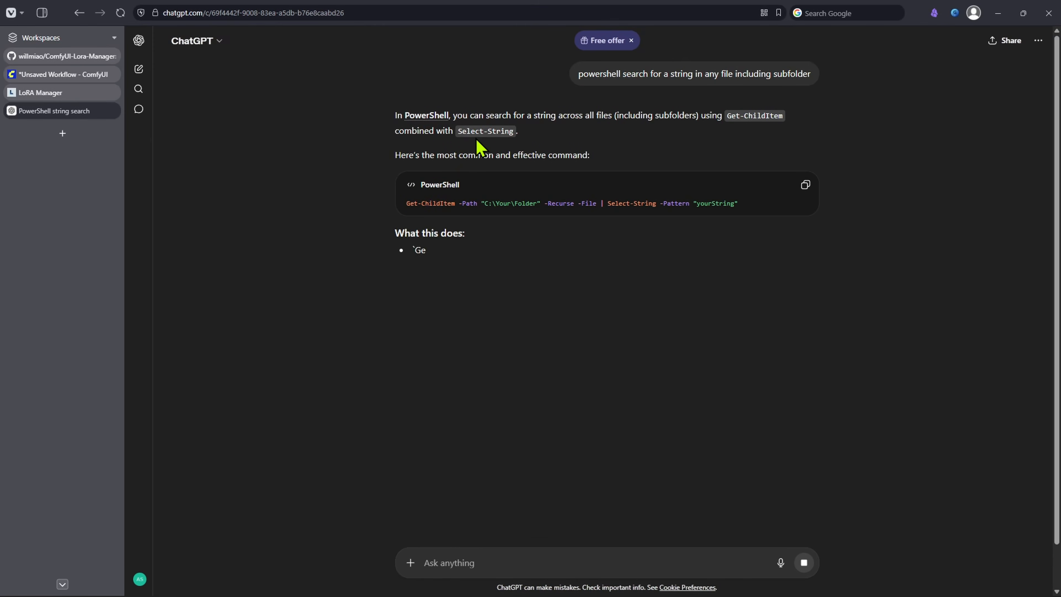
pyautogui.click(805, 185)
pyautogui.hotkey('alt', 'Tab')
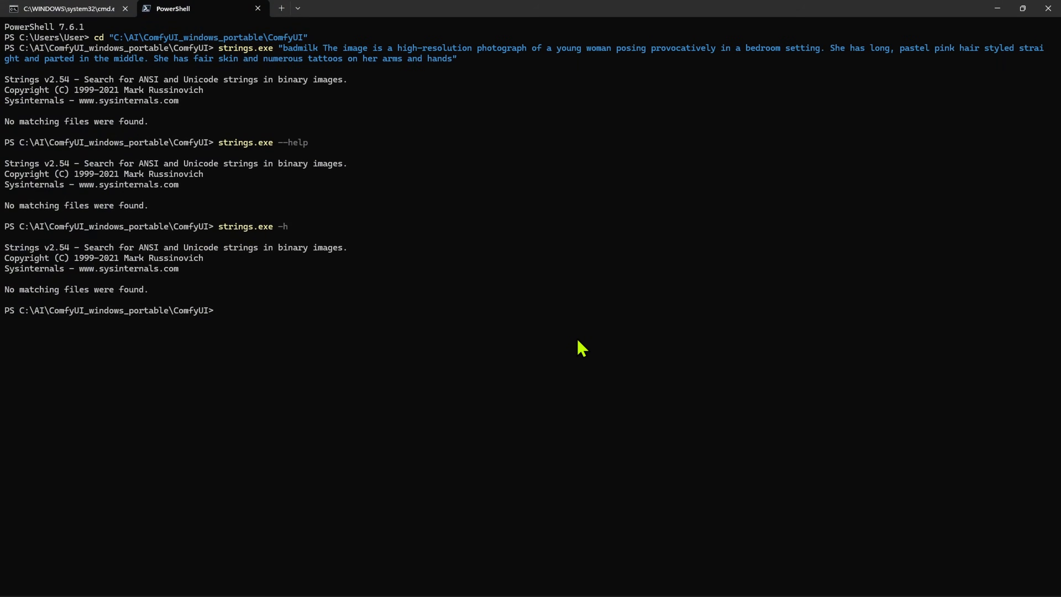
# Insert the copied Get-ChildItem | Select-String command and remove its -Path "C:\Your\Folder" parameter.
pyautogui.hotkey('ctrl', 'v')
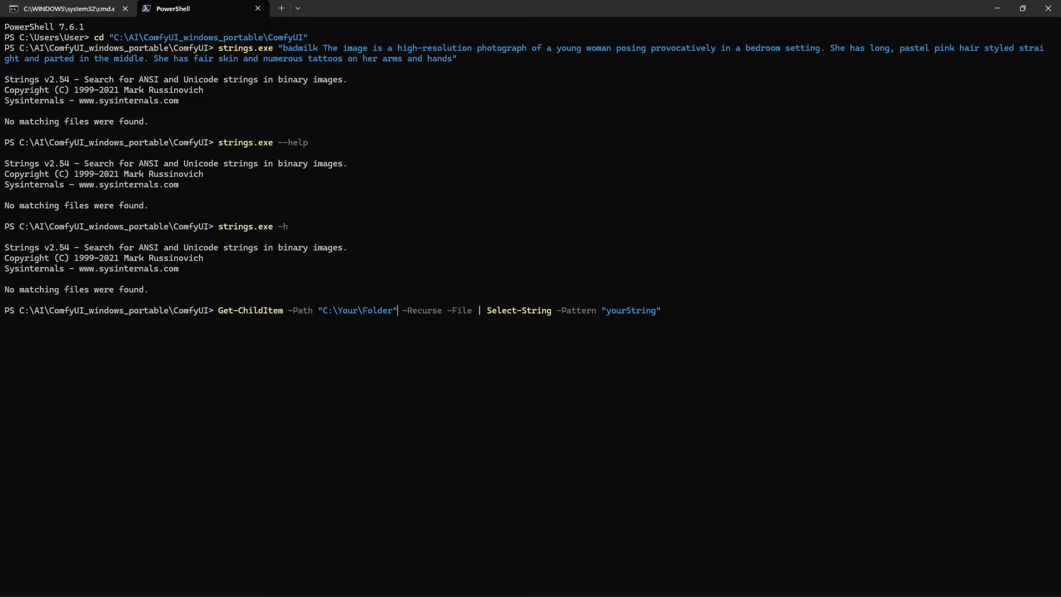
pyautogui.press('BackSpace')
pyautogui.press('BackSpace')
pyautogui.press('BackSpace')
pyautogui.press('BackSpace')
pyautogui.press('BackSpace')
pyautogui.press('BackSpace')
pyautogui.press('BackSpace')
pyautogui.press('BackSpace')
pyautogui.press('BackSpace')
pyautogui.press('BackSpace')
pyautogui.press('BackSpace')
pyautogui.press('BackSpace')
pyautogui.press('BackSpace')
pyautogui.press('BackSpace')
pyautogui.press('BackSpace')
pyautogui.press('BackSpace')
pyautogui.press('BackSpace')
pyautogui.press('BackSpace')
pyautogui.press('BackSpace')
pyautogui.press('BackSpace')
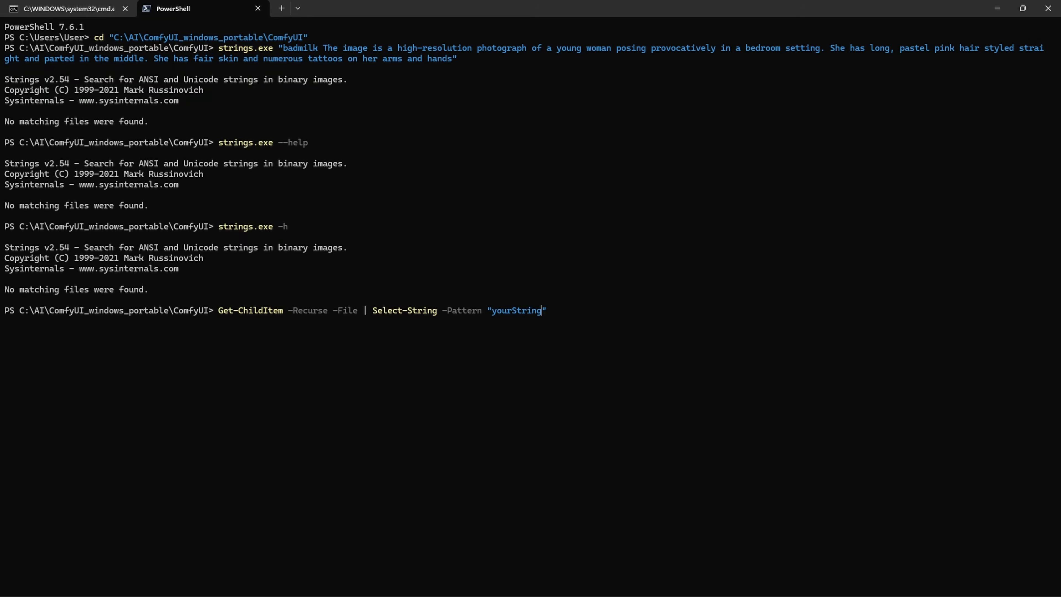
# Replace the yourString placeholder with "badmilk The image is a high-resolution photograph", copied from the earlier command, and run the recursive search.
pyautogui.press('BackSpace')
pyautogui.press('BackSpace')
pyautogui.press('BackSpace')
pyautogui.press('BackSpace')
pyautogui.press('BackSpace')
pyautogui.press('BackSpace')
pyautogui.press('BackSpace')
pyautogui.press('BackSpace')
pyautogui.press('BackSpace')
pyautogui.press('BackSpace')
pyautogui.moveTo(283, 48); pyautogui.dragTo(527, 47)
pyautogui.hotkey('ctrl', 'c')
pyautogui.press('super+v')
pyautogui.click(589, 347)
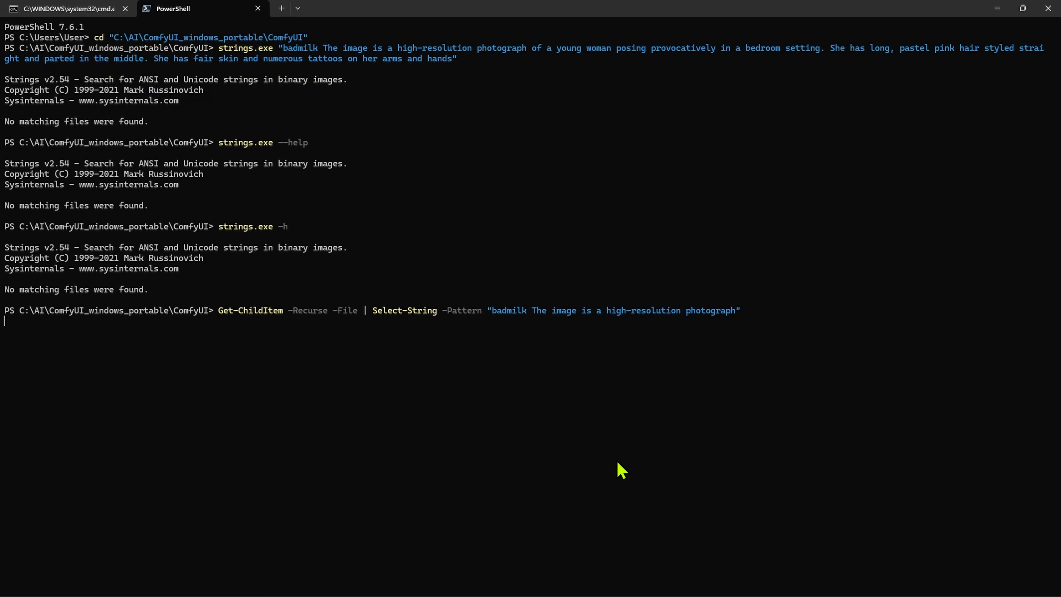
# Switch to the browser, close the ChatGPT page, and try to send the zit_badmilk_clarityv1 LoRA to ComfyUI.
pyautogui.hotkey('alt', 'Tab')
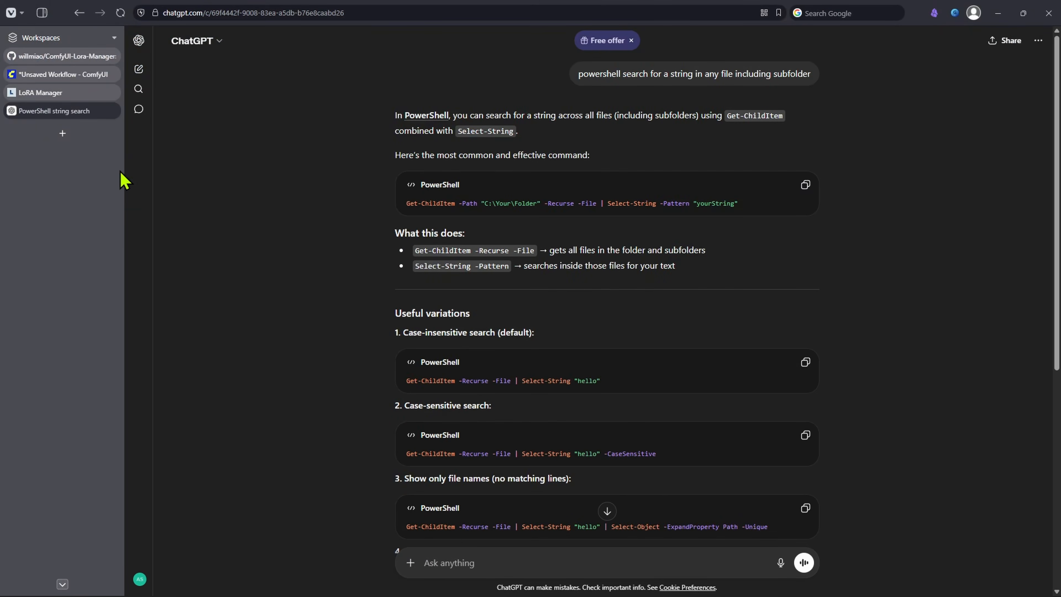
pyautogui.hotkey('ctrl', 'w')
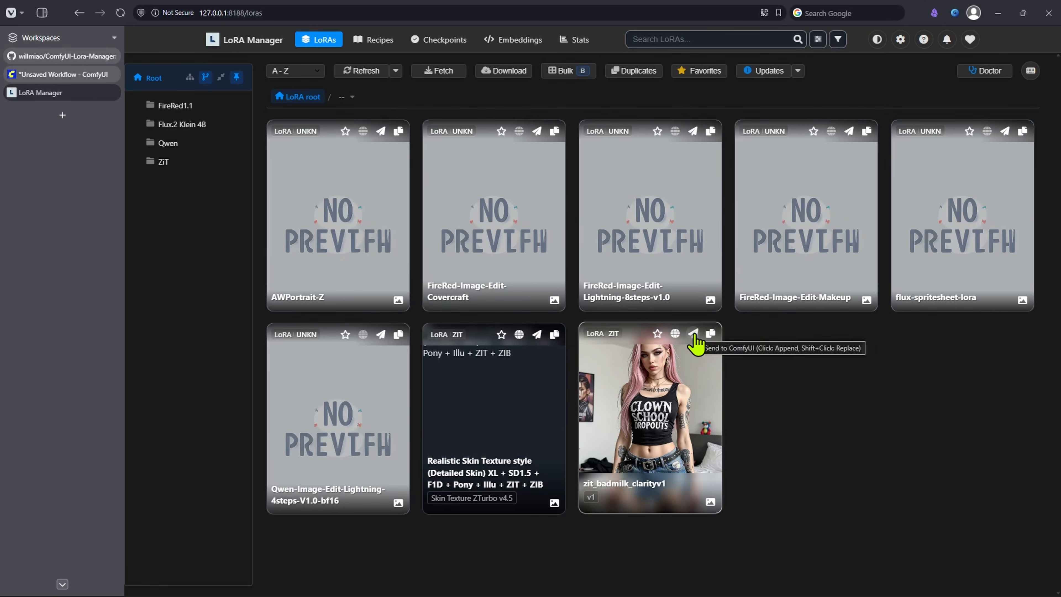
pyautogui.click(668, 367)
pyautogui.click(804, 78)
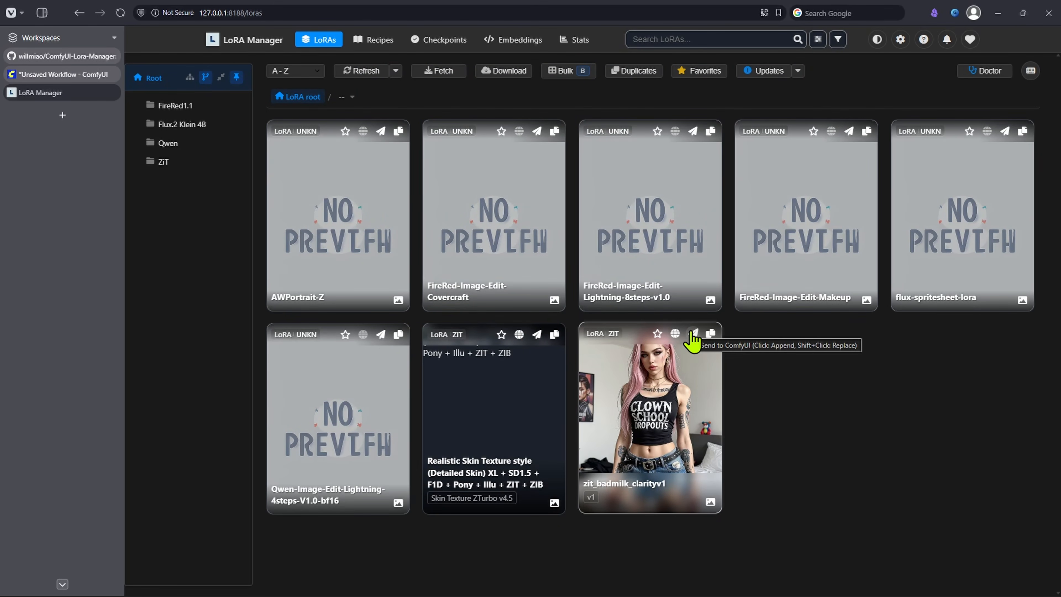
pyautogui.click(692, 335)
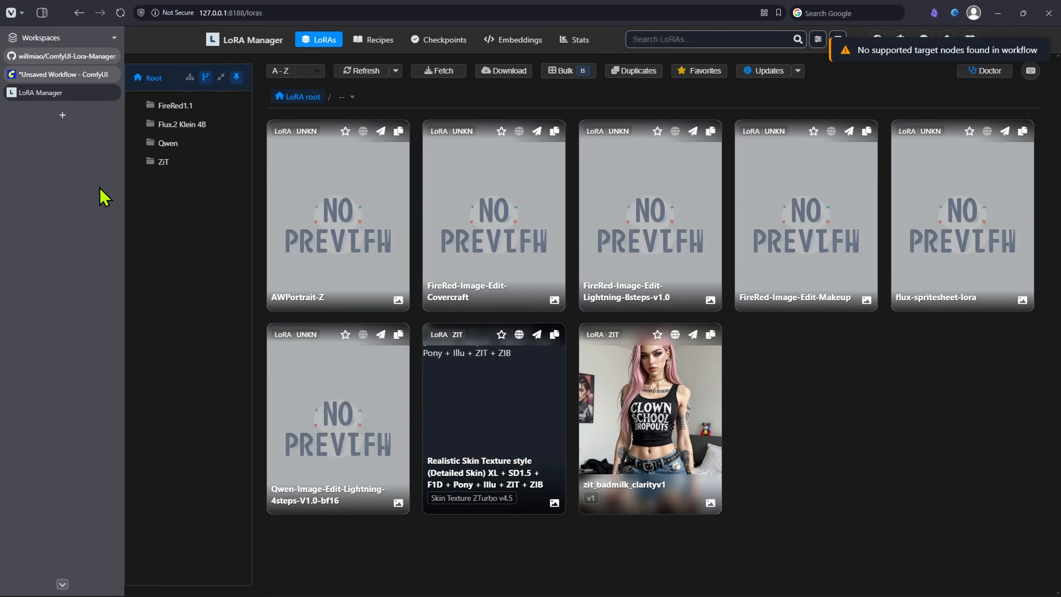
# In the ComfyUI workflow, add a Prompt (LoraManager) node and move it to the right of the canvas centre.
pyautogui.click(62, 74)
pyautogui.doubleClick(480, 234)
pyautogui.scroll(-10, 350, 407)
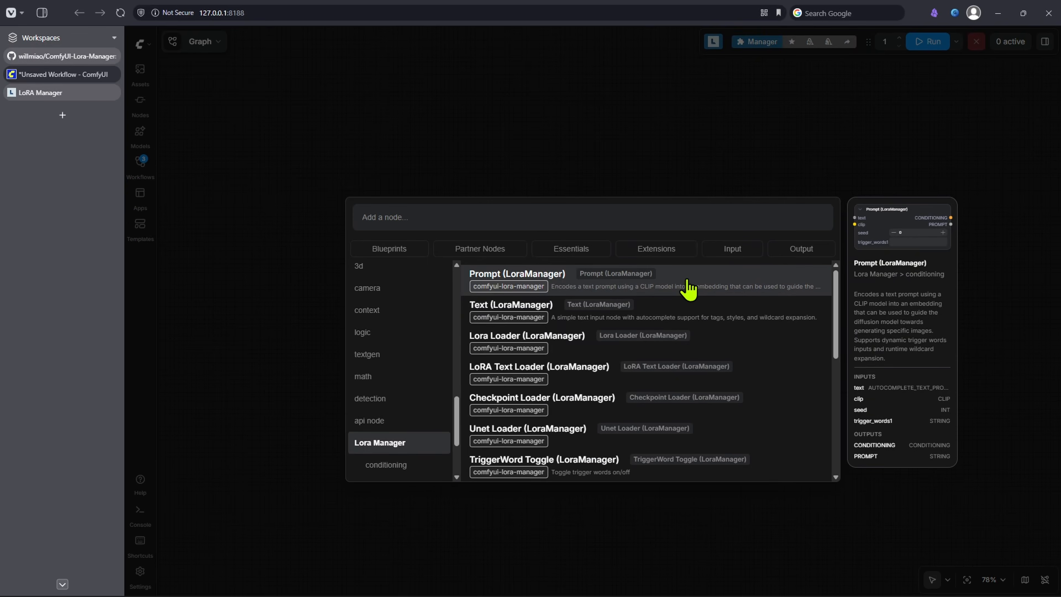
pyautogui.click(704, 289)
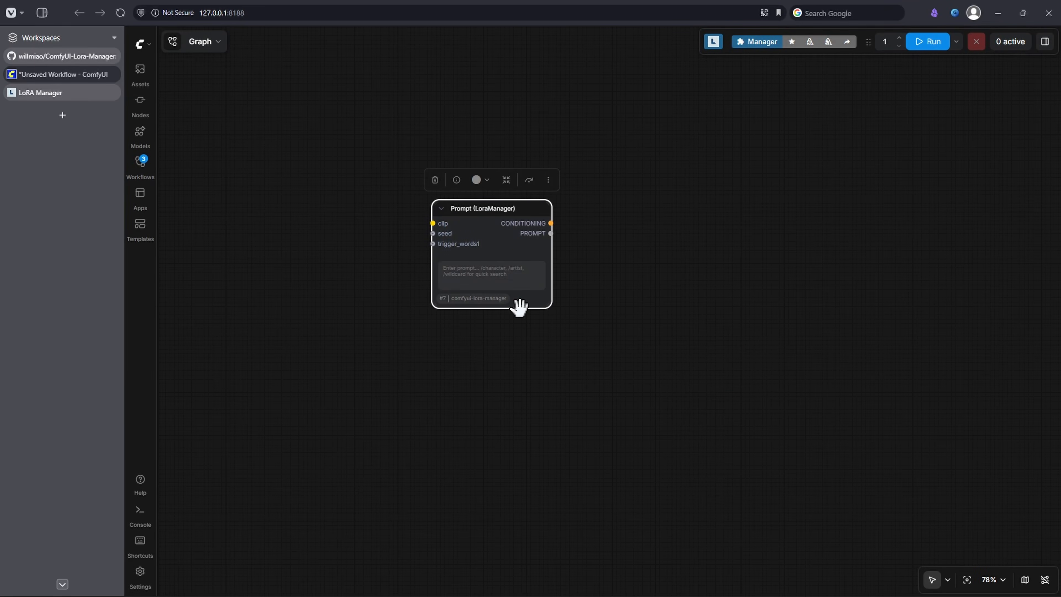
pyautogui.moveTo(497, 208); pyautogui.dragTo(712, 191)
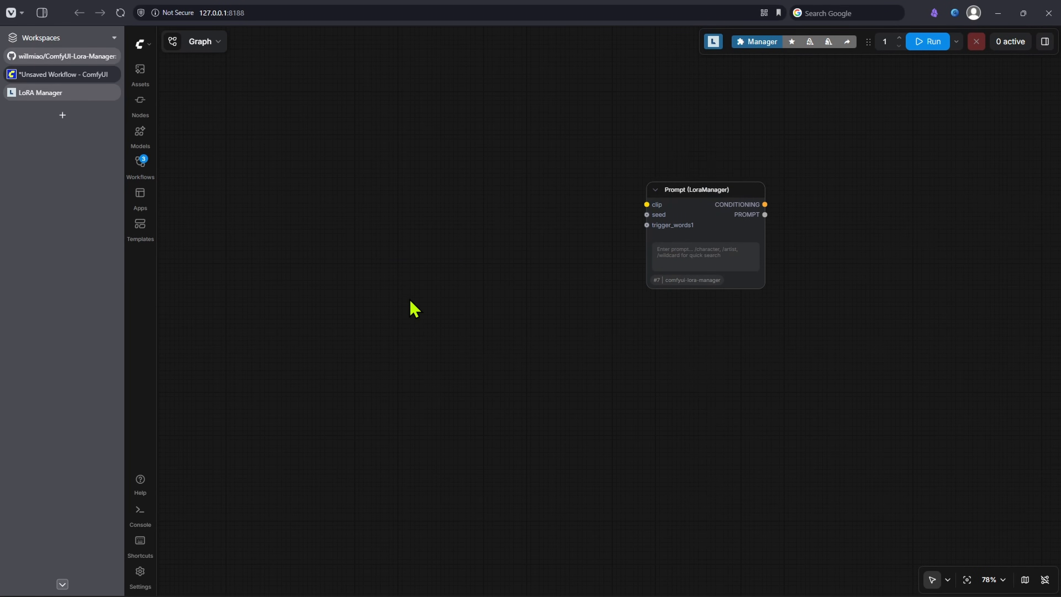
# Add a Text (LoraManager) node and place it to the upper left of the Prompt node.
pyautogui.doubleClick(408, 308)
pyautogui.rightClick(288, 195)
pyautogui.rightClick(355, 187)
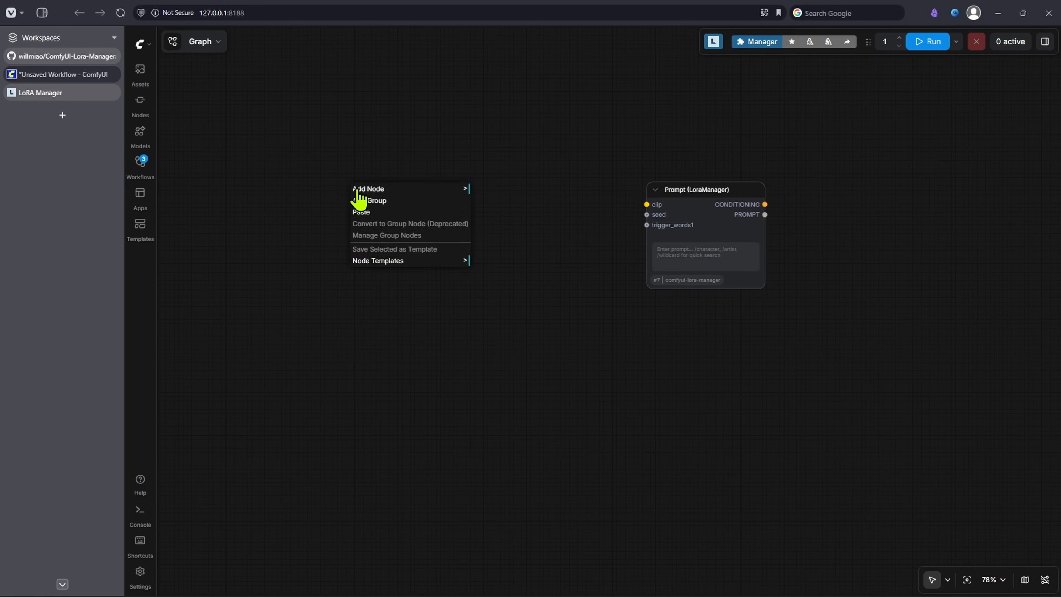
pyautogui.click(376, 188)
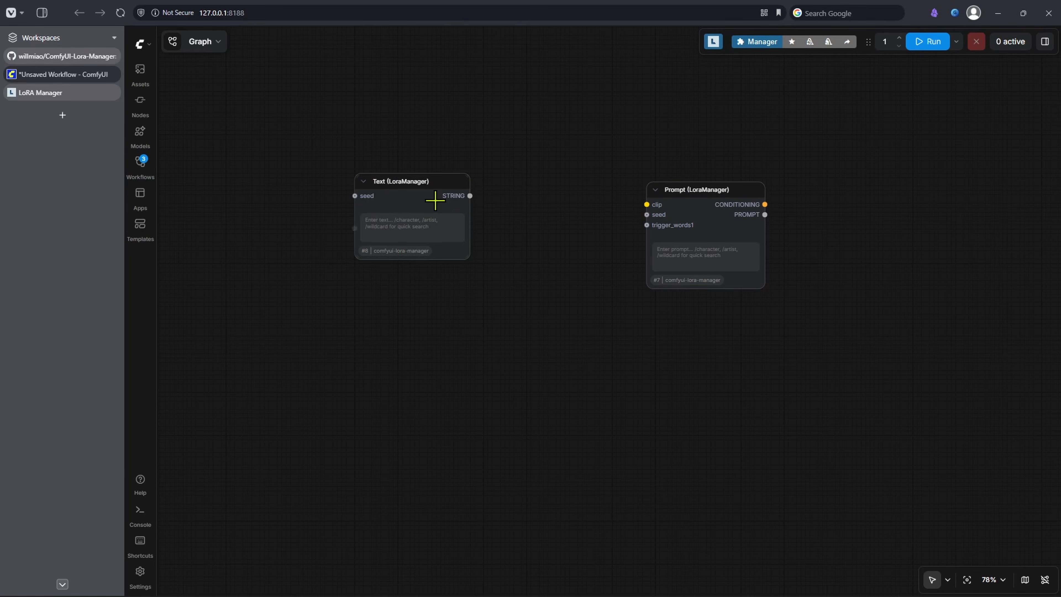
pyautogui.moveTo(436, 201); pyautogui.dragTo(528, 149)
# Add a TriggerWord Toggle (LoraManager) node and move it to the left of the Text node.
pyautogui.rightClick(394, 268)
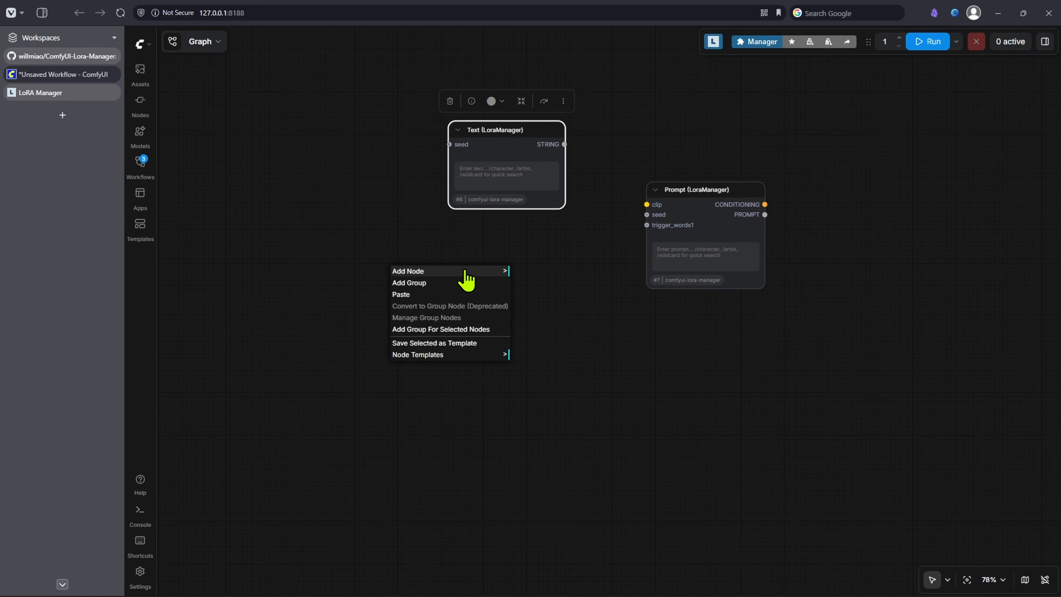
pyautogui.click(466, 268)
pyautogui.click(527, 536)
pyautogui.click(585, 319)
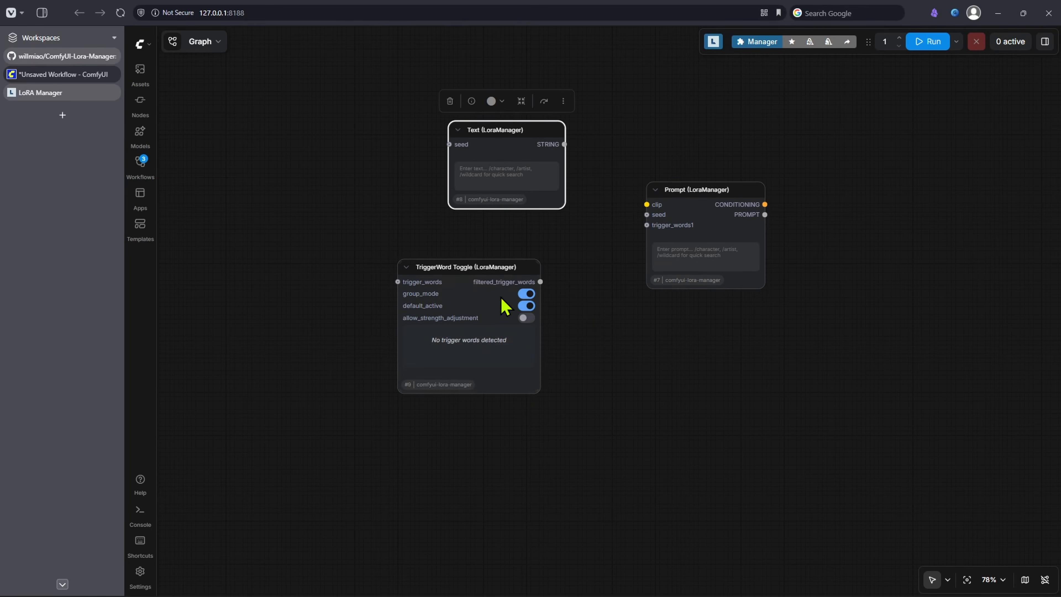
pyautogui.moveTo(450, 264); pyautogui.dragTo(293, 80)
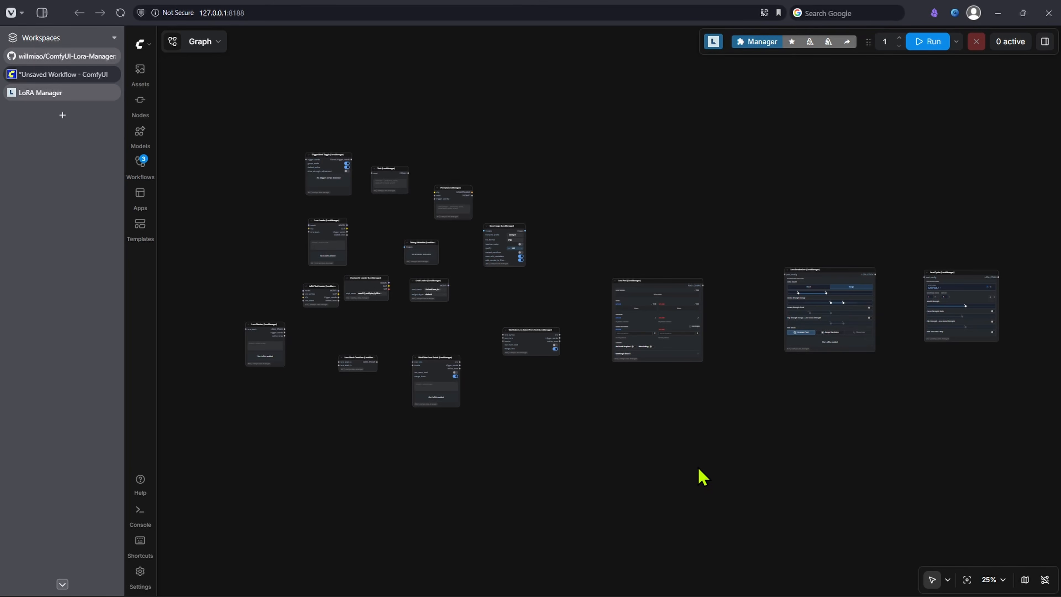
# In LoRA Manager, append the zit_badmilk_clarityv1 LoRA to the workflow's #12 Lora Loader (LoraManager) node.
pyautogui.click(41, 92)
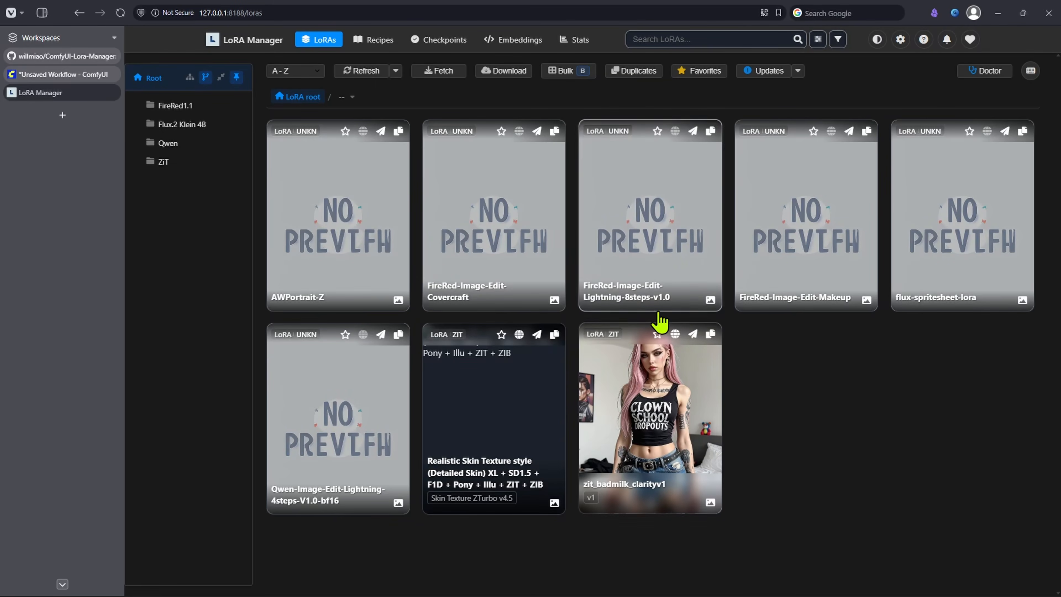
pyautogui.click(691, 334)
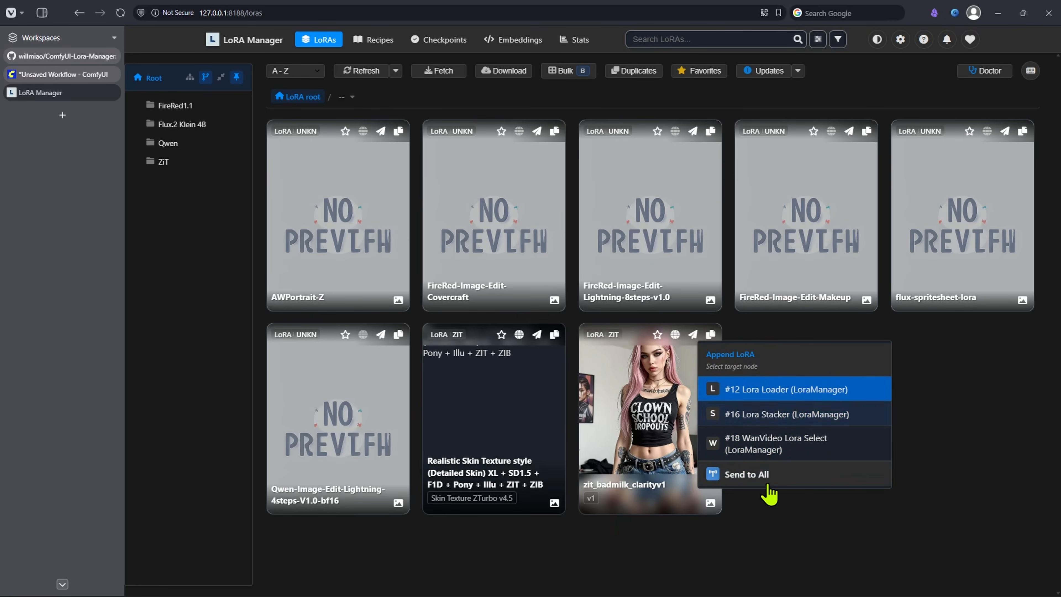
pyautogui.click(784, 390)
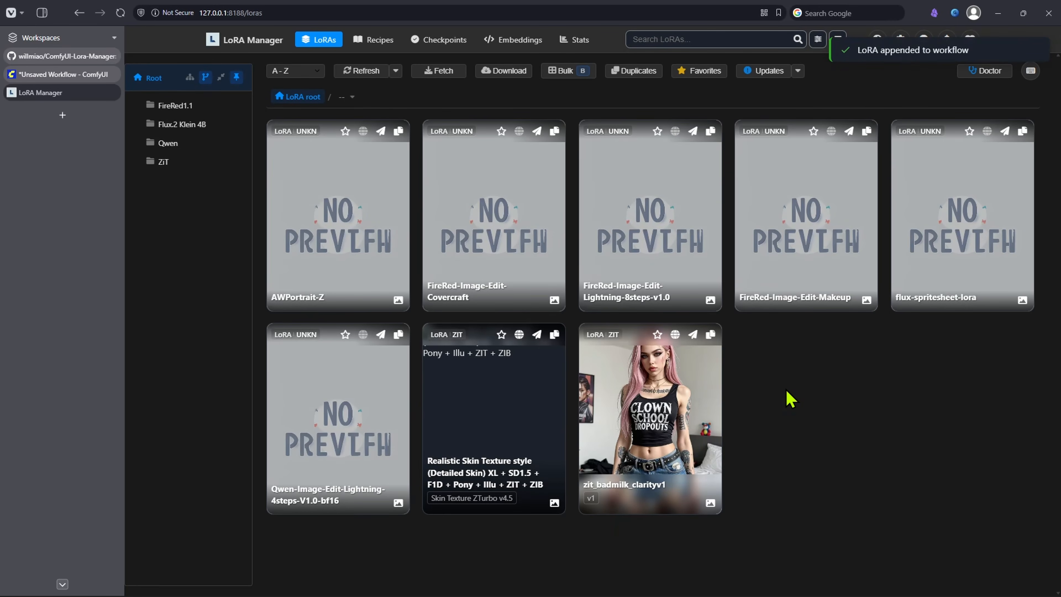
# Return to the ComfyUI workflow and widen the Lora Loader node so the full LoRA names fit.
pyautogui.click(63, 75)
pyautogui.scroll(5, 286, 177)
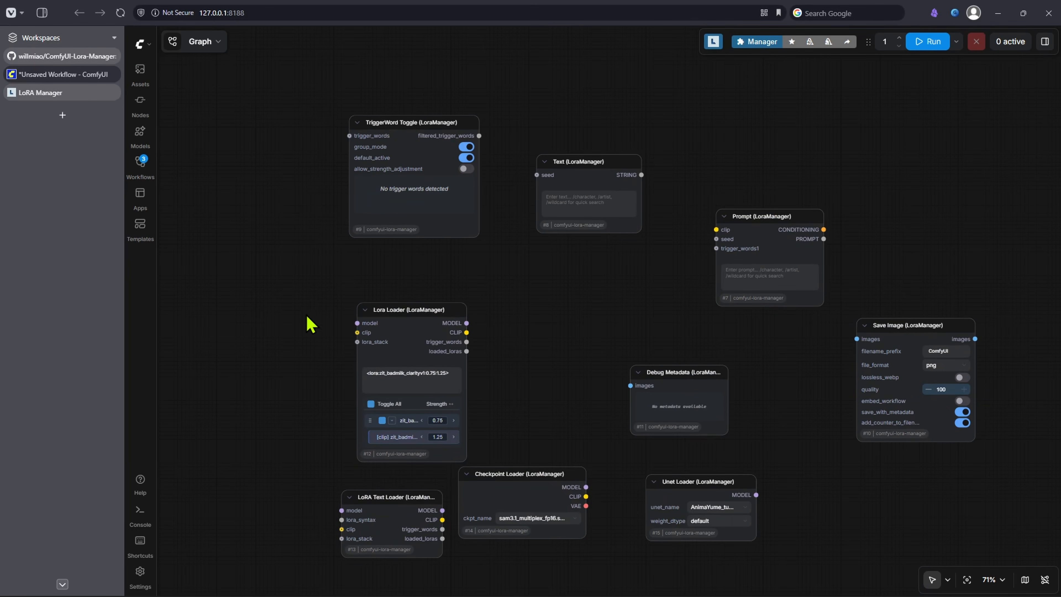
pyautogui.scroll(6, 492, 411)
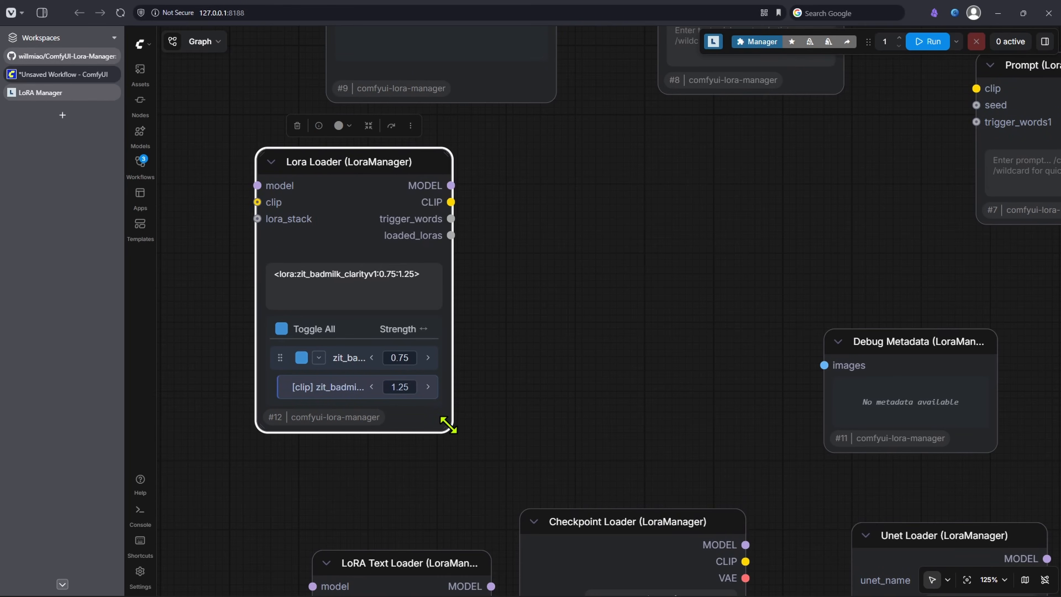
pyautogui.moveTo(447, 424); pyautogui.dragTo(585, 435)
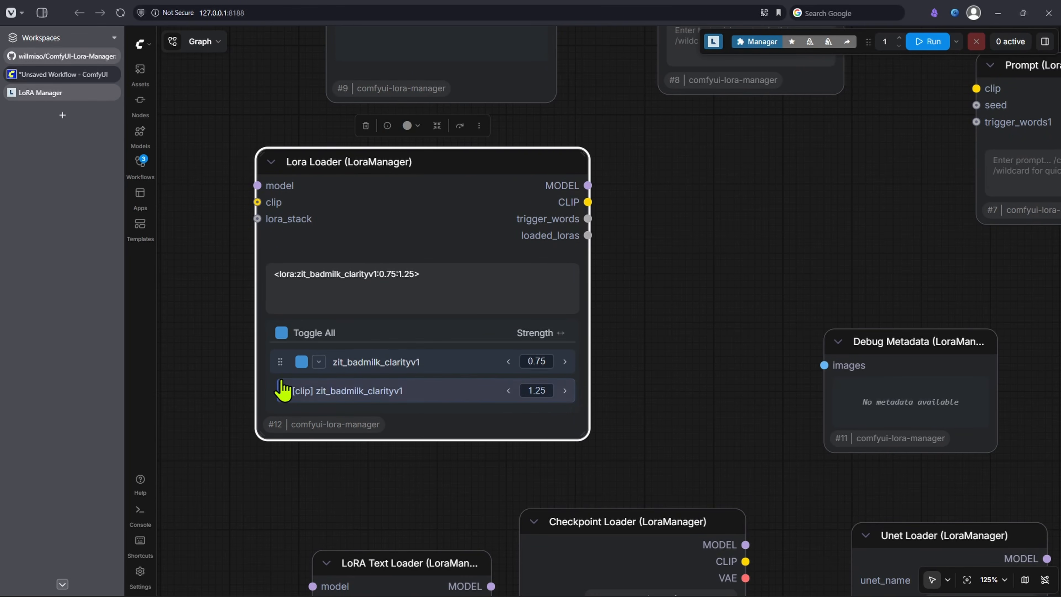
# Preview zit_badmilk_clarityv1 in the Lora Loader node and expand its separate clip strength entry.
pyautogui.moveTo(405, 371)
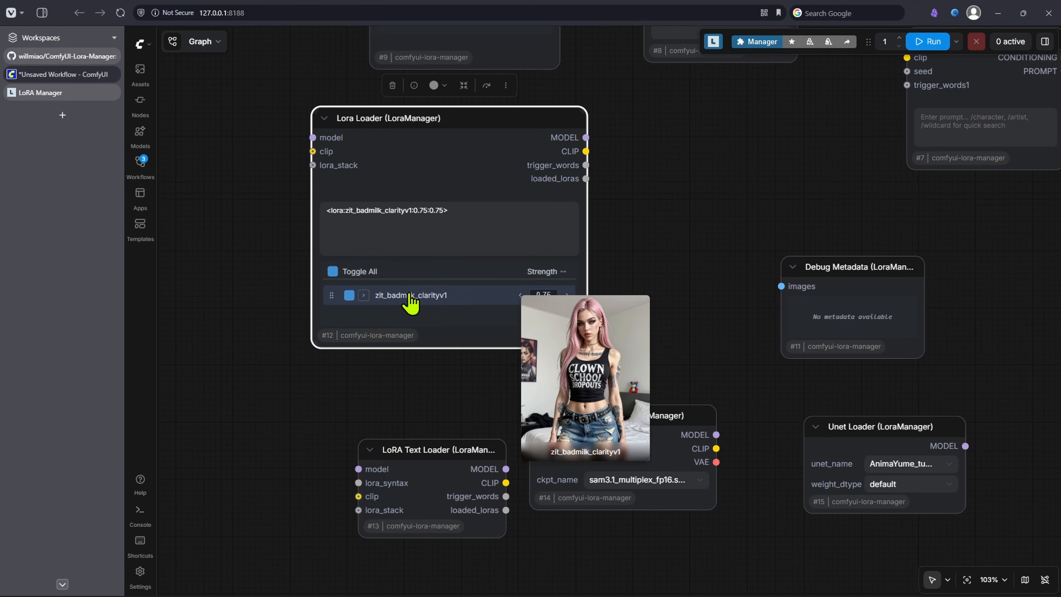
pyautogui.click(363, 295)
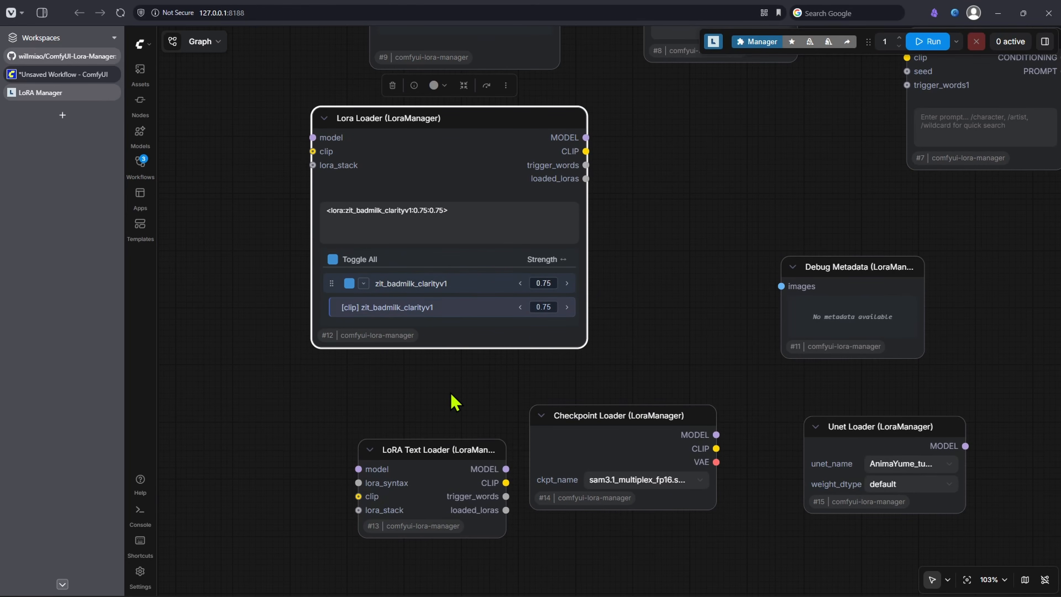
pyautogui.scroll(3, 459, 356)
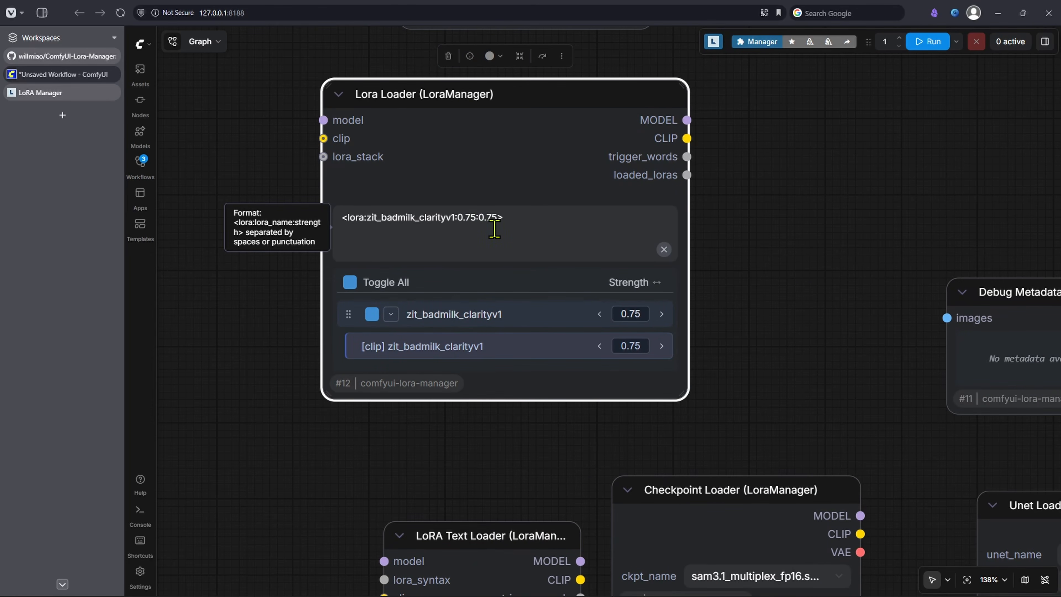
# Go back to LoRA Manager and open the details of the zit_badmilk_clarityv1 LoRA.
pyautogui.click(62, 93)
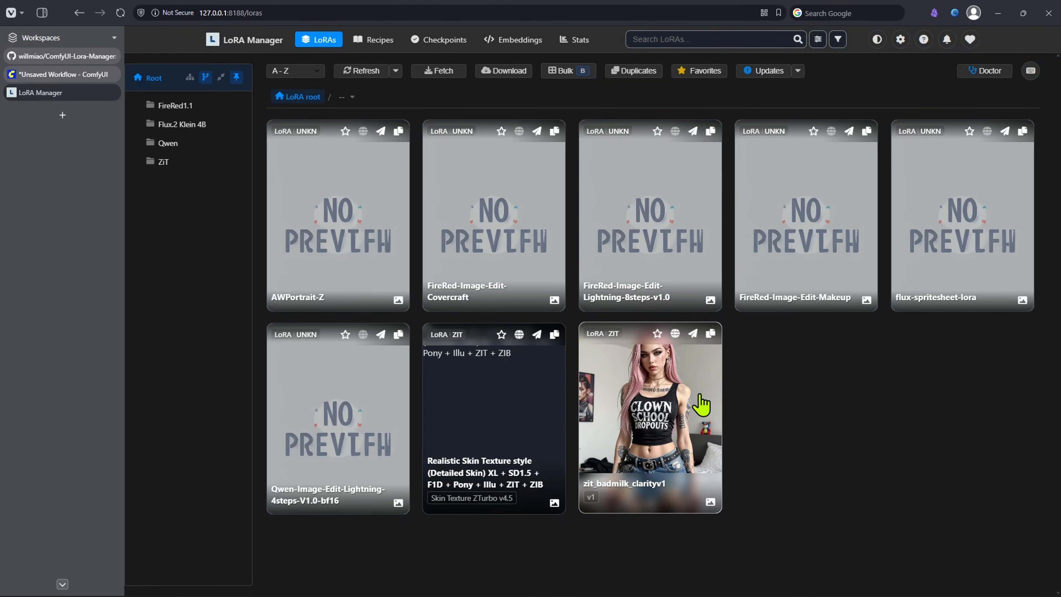
pyautogui.click(691, 405)
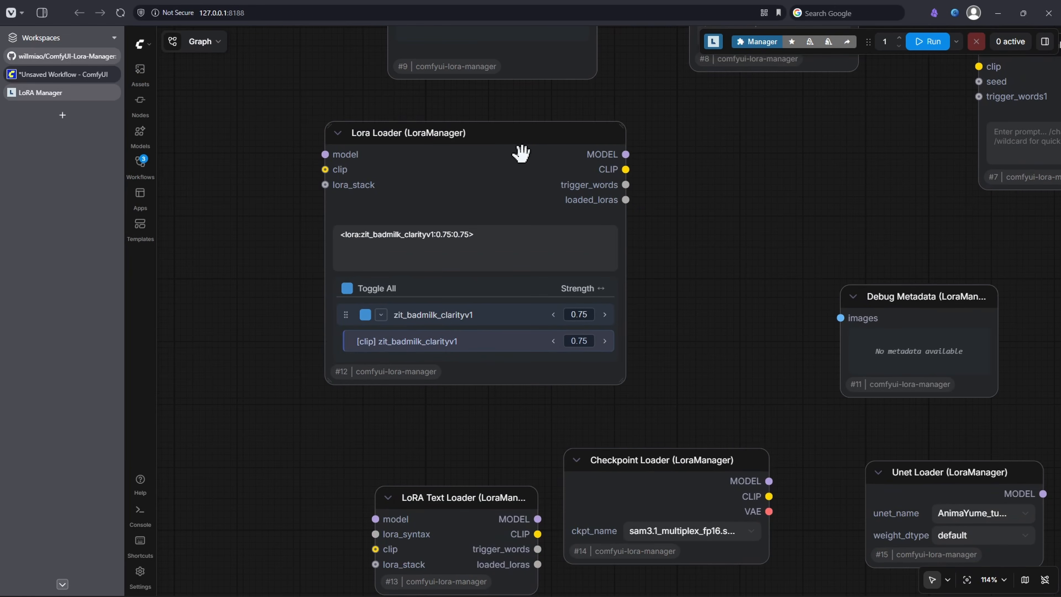
# Recreate the Lora Loader node in the workflow with Fix node and enlarge it.
pyautogui.click(516, 144)
pyautogui.rightClick(516, 144)
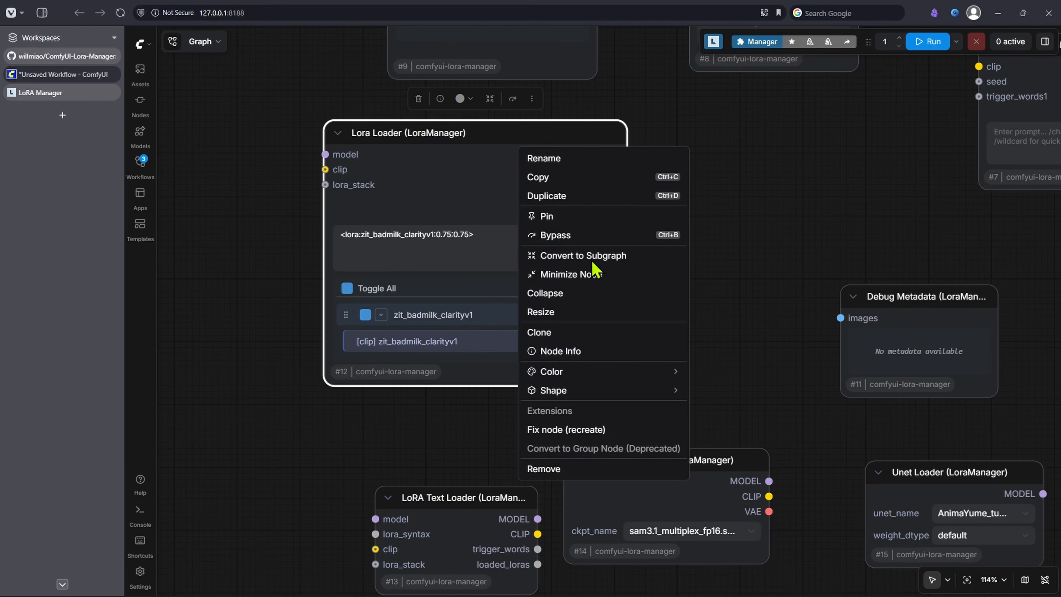
pyautogui.click(584, 428)
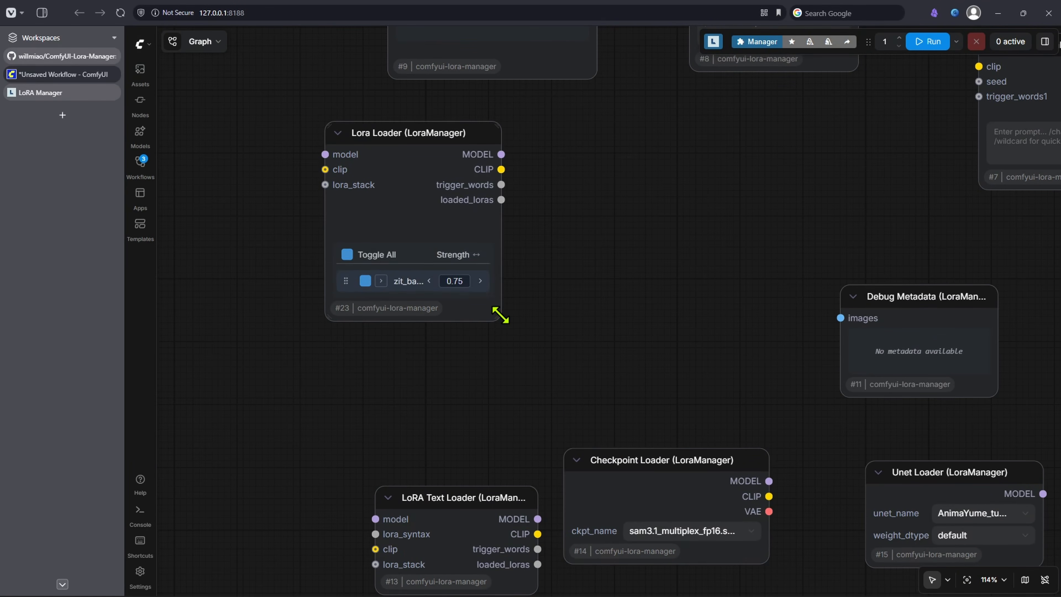
pyautogui.moveTo(499, 310); pyautogui.dragTo(667, 347)
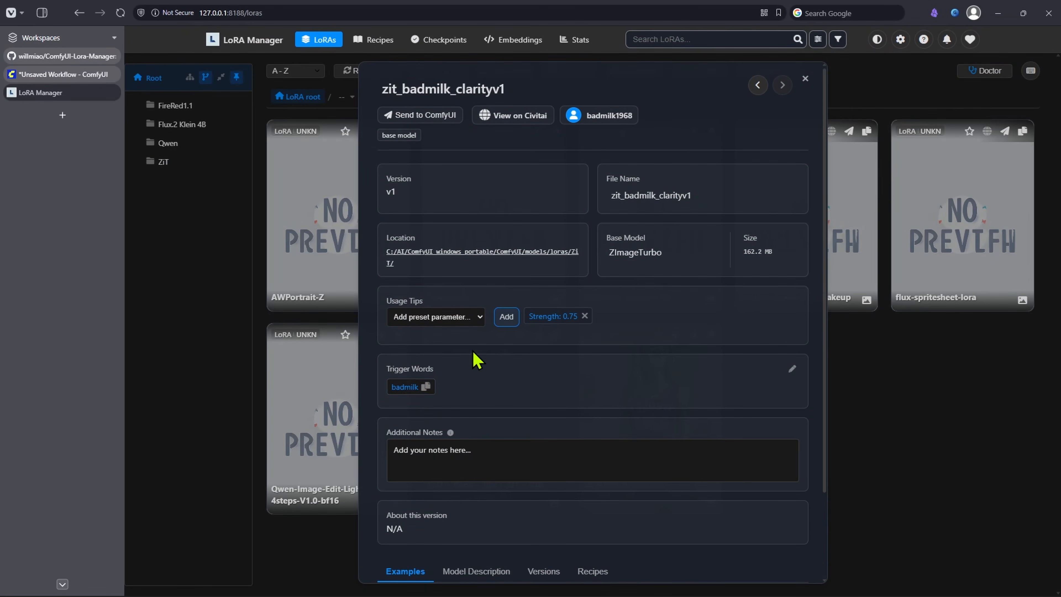
# Choose Clip Strength as a usage tip for zit_badmilk_clarityv1, submit it without a value, and send the LoRA to ComfyUI.
pyautogui.click(459, 317)
pyautogui.click(434, 400)
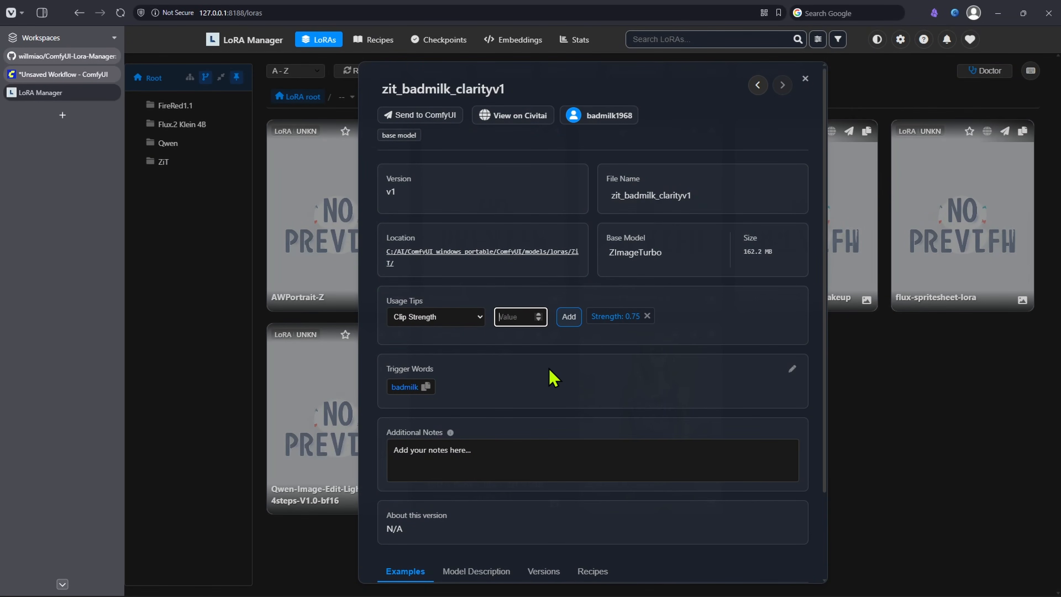
pyautogui.press('Return')
pyautogui.click(427, 116)
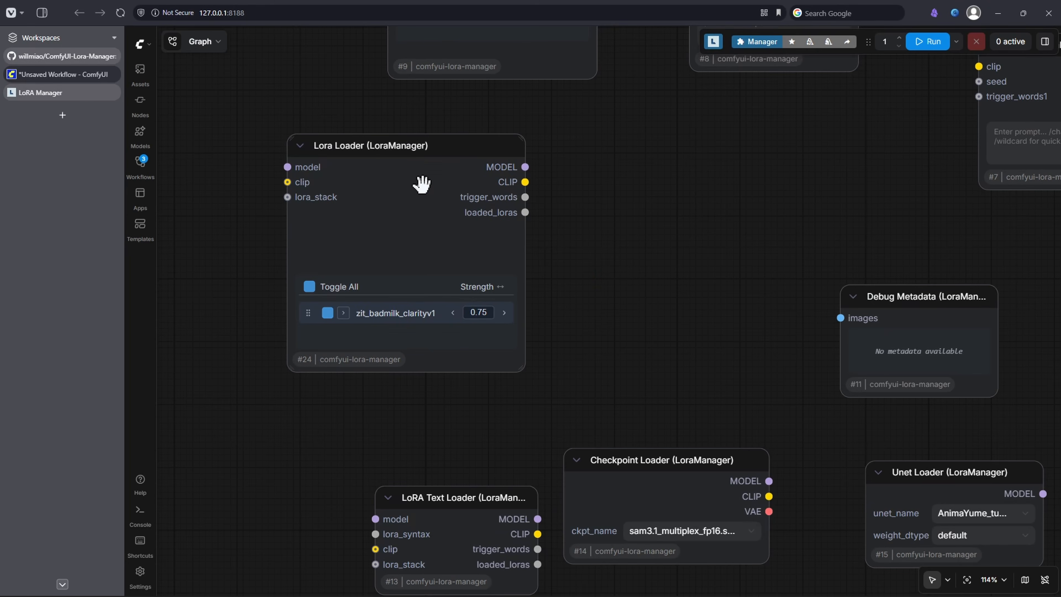
# Replace the Lora Loader node with a new Lora Loader (LoraManager) node, enlarge it, and check its zit_badmilk_clarityv1 syntax line.
pyautogui.click(417, 180)
pyautogui.press('Delete')
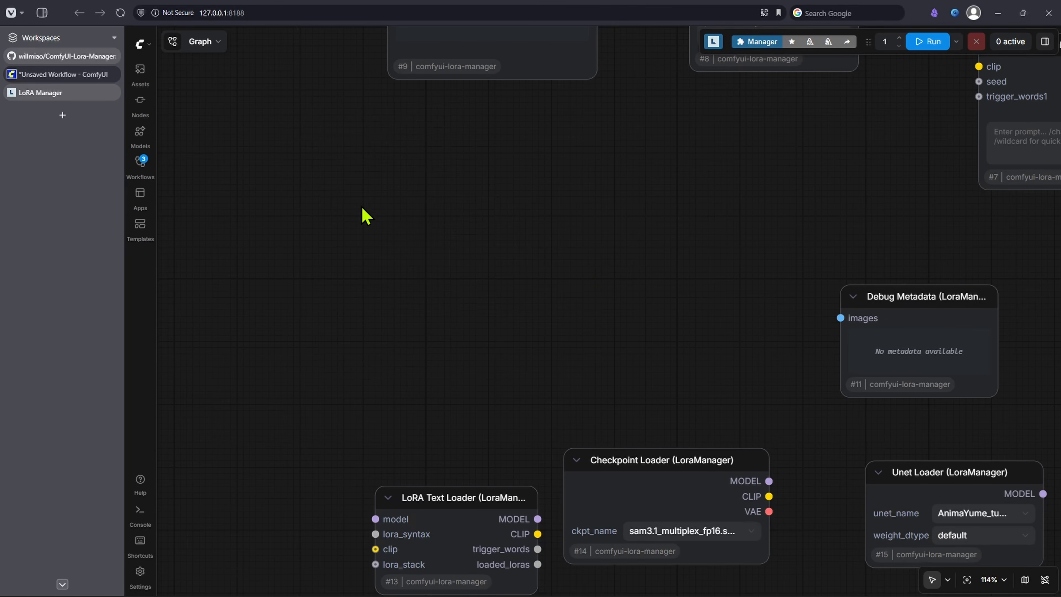
pyautogui.doubleClick(347, 213)
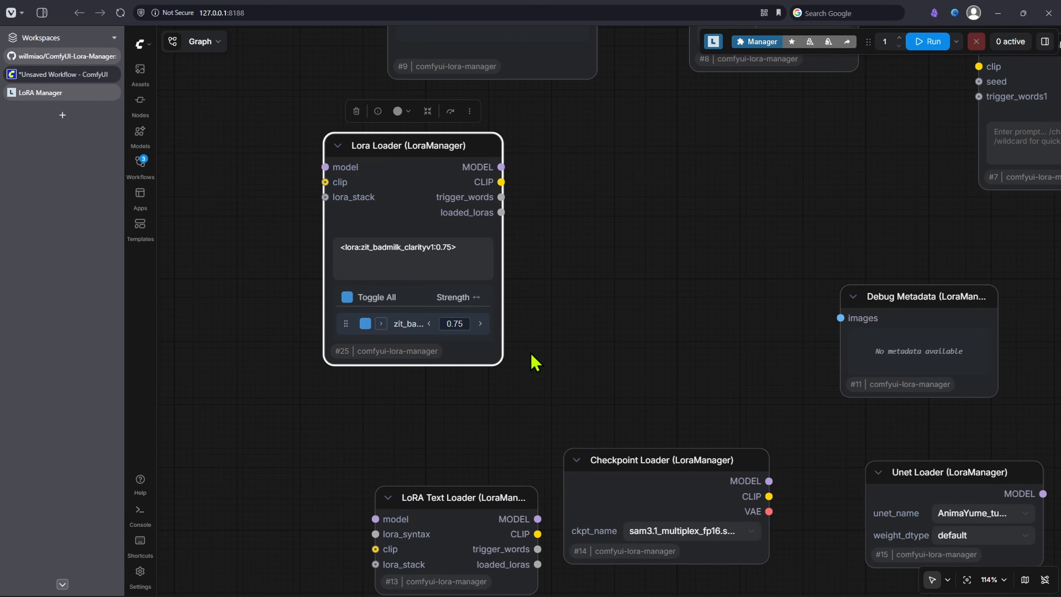
pyautogui.moveTo(533, 361); pyautogui.dragTo(563, 386)
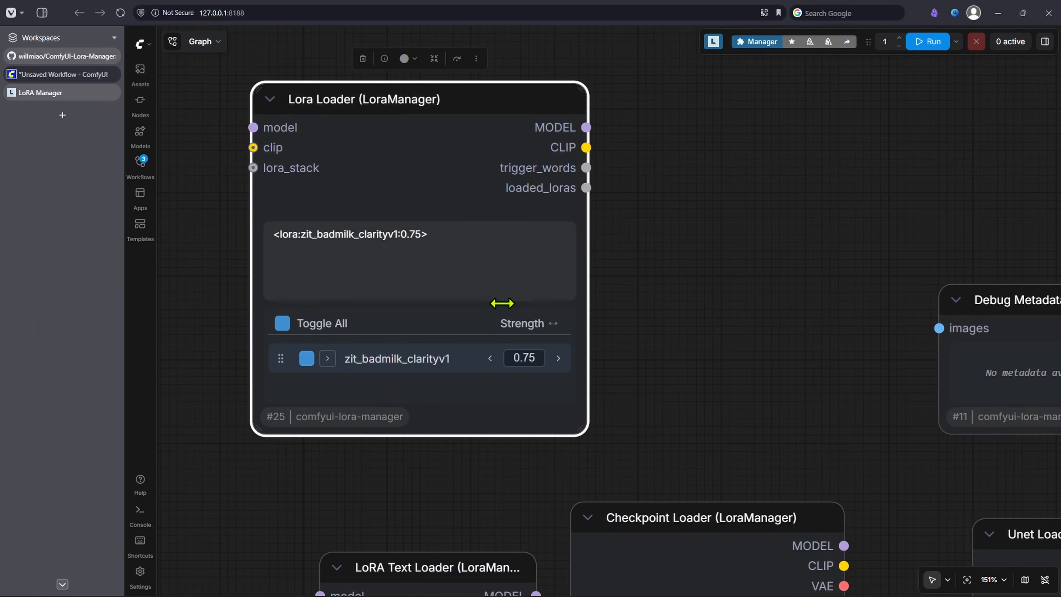
pyautogui.moveTo(317, 234); pyautogui.dragTo(479, 226)
pyautogui.click(750, 297)
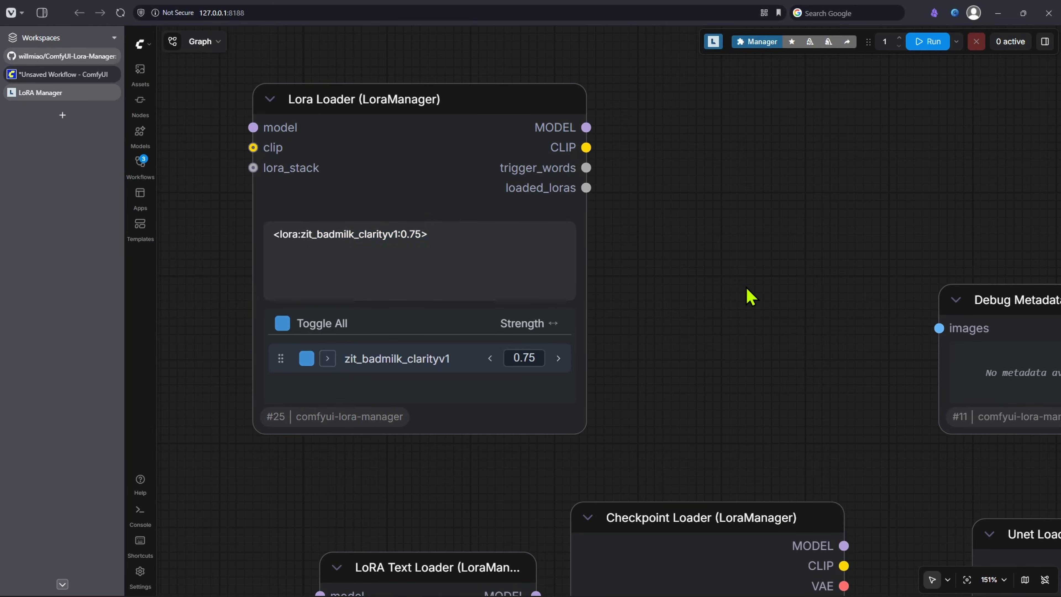
# Add a Load LoRA (Model and CLIP) node to the workflow, just left of the Lora Loader (LoraManager) node.
pyautogui.scroll(-5, 739, 308)
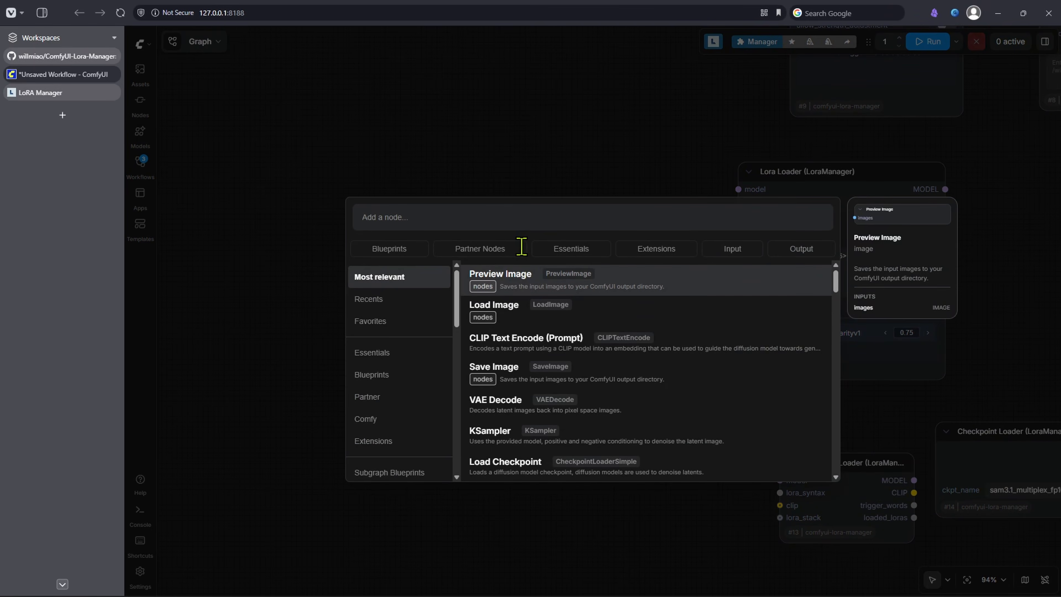
pyautogui.write('load ')
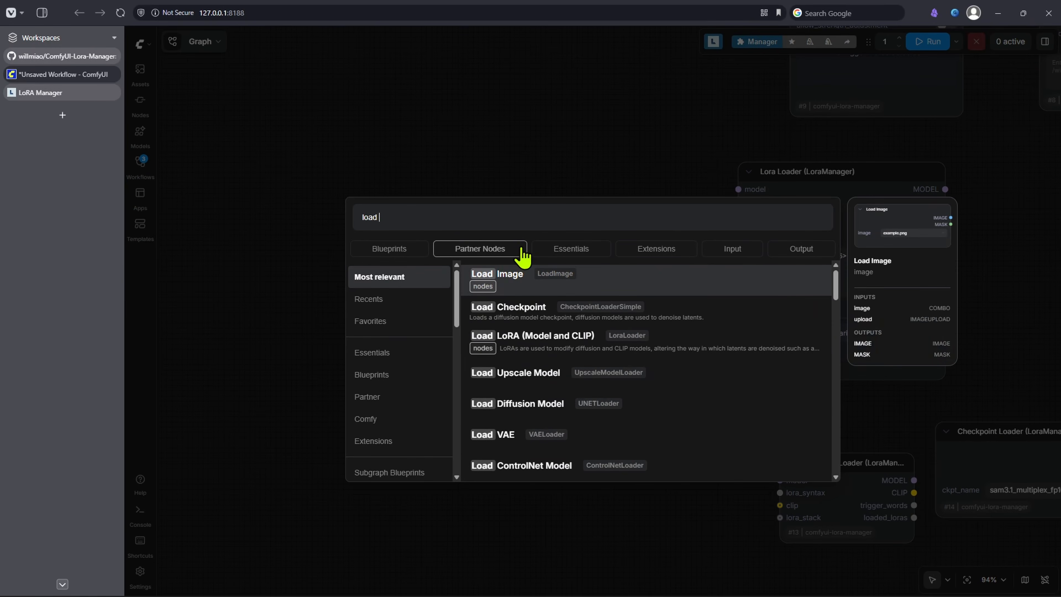
pyautogui.write('lora')
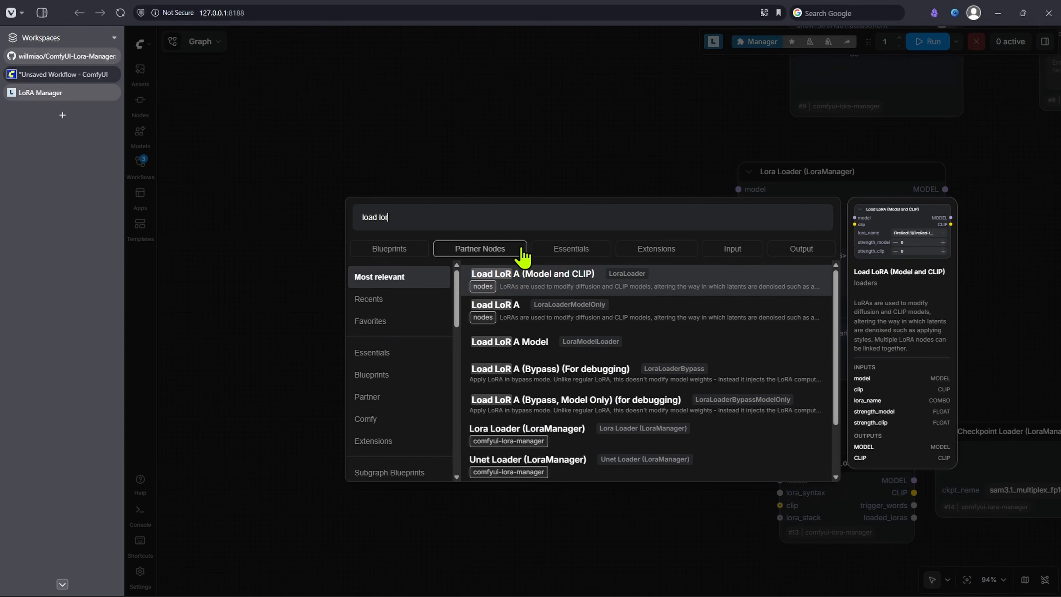
pyautogui.click(532, 310)
pyautogui.click(597, 218)
pyautogui.moveTo(613, 303); pyautogui.dragTo(454, 355)
pyautogui.scroll(3, 454, 355)
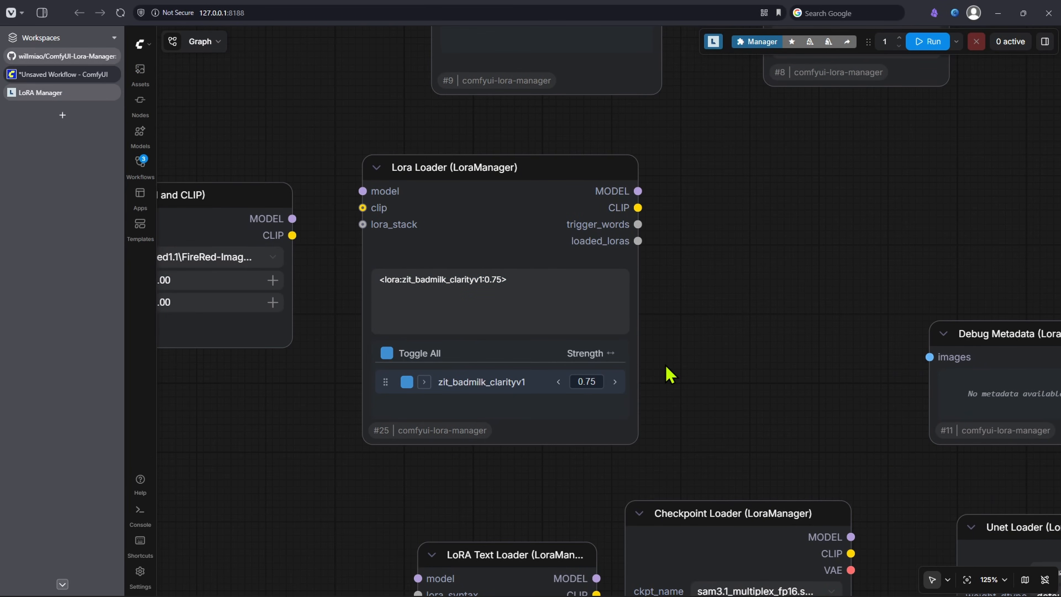
# Remove the Lora Loader (LoraManager) node holding zit_badmilk_clarityv1 and add an empty Lora Loader (LoraManager) node in its place.
pyautogui.rightClick(525, 178)
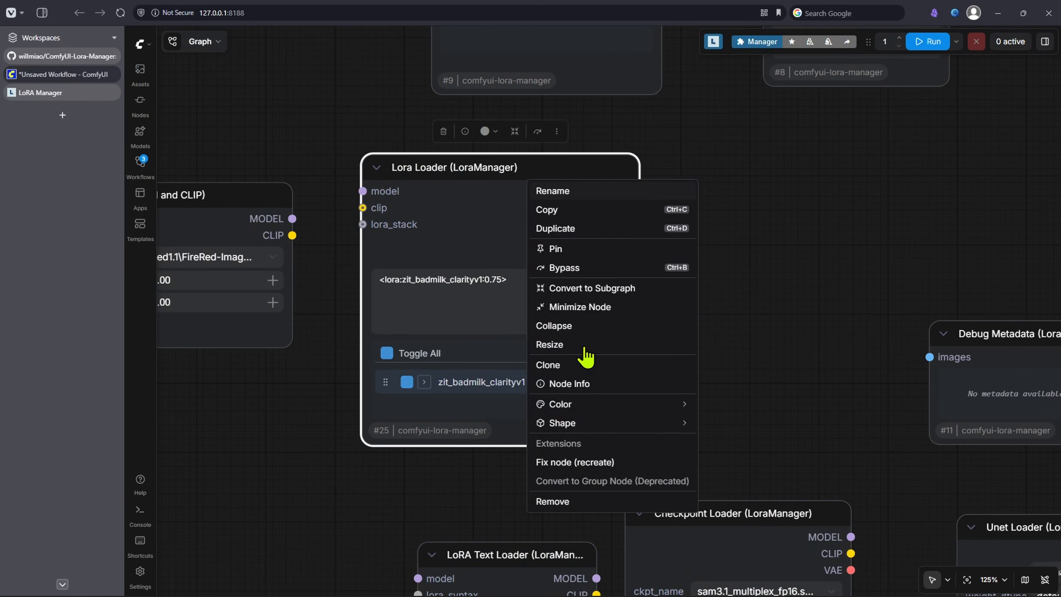
pyautogui.click(555, 463)
pyautogui.click(632, 225)
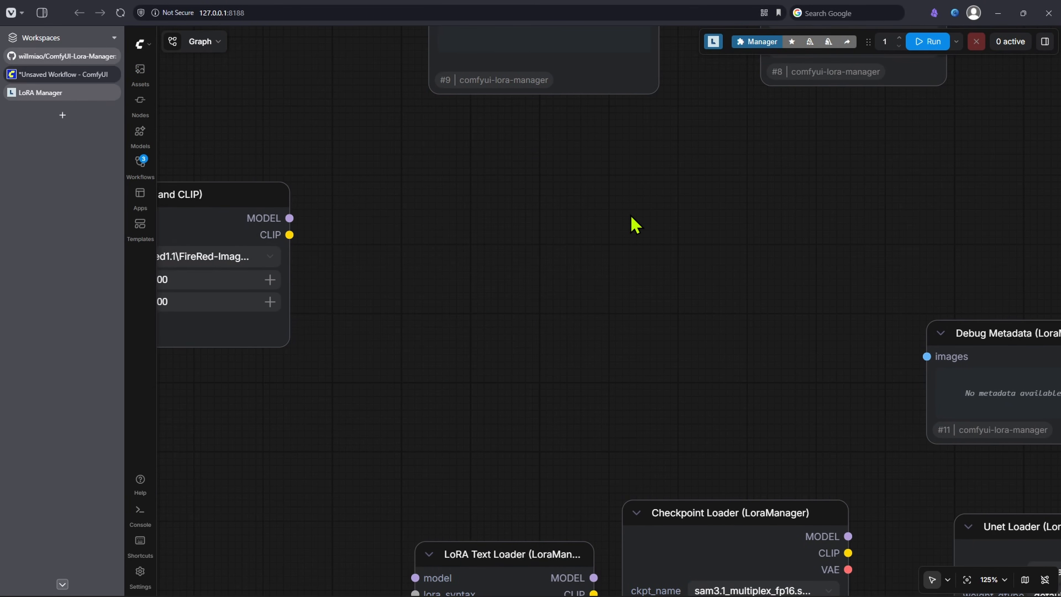
pyautogui.doubleClick(540, 206)
pyautogui.write('load')
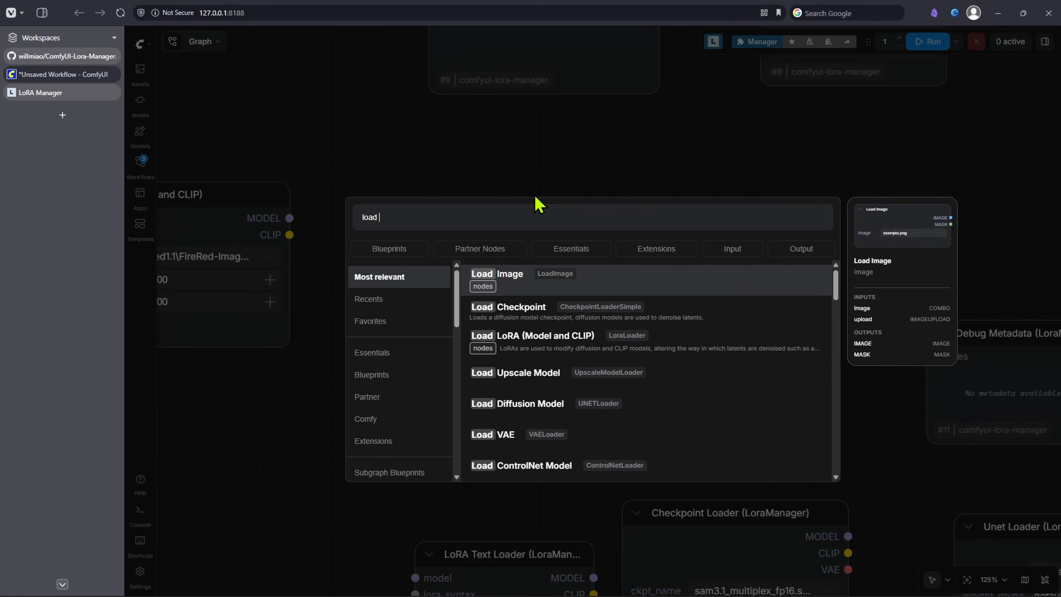
pyautogui.write(' lora')
pyautogui.press('Down')
pyautogui.press('Down')
pyautogui.press('Down')
pyautogui.press('Down')
pyautogui.press('Down')
pyautogui.press('Return')
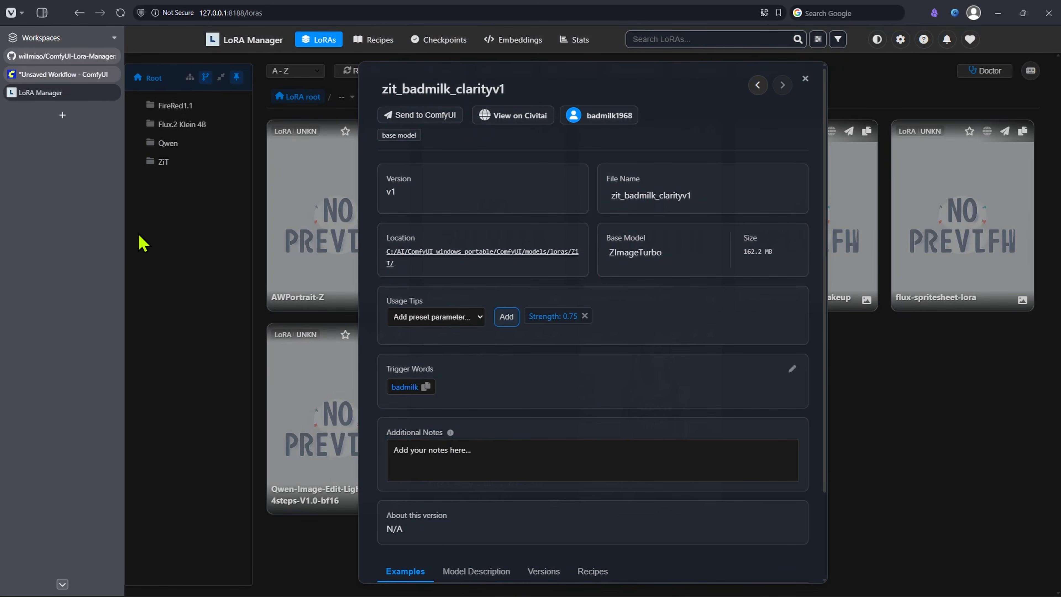
# Close the zit_badmilk_clarityv1 details in LoRA Manager and switch to the ComfyUI-Lora-Manager GitHub page to look through its file list.
pyautogui.click(835, 84)
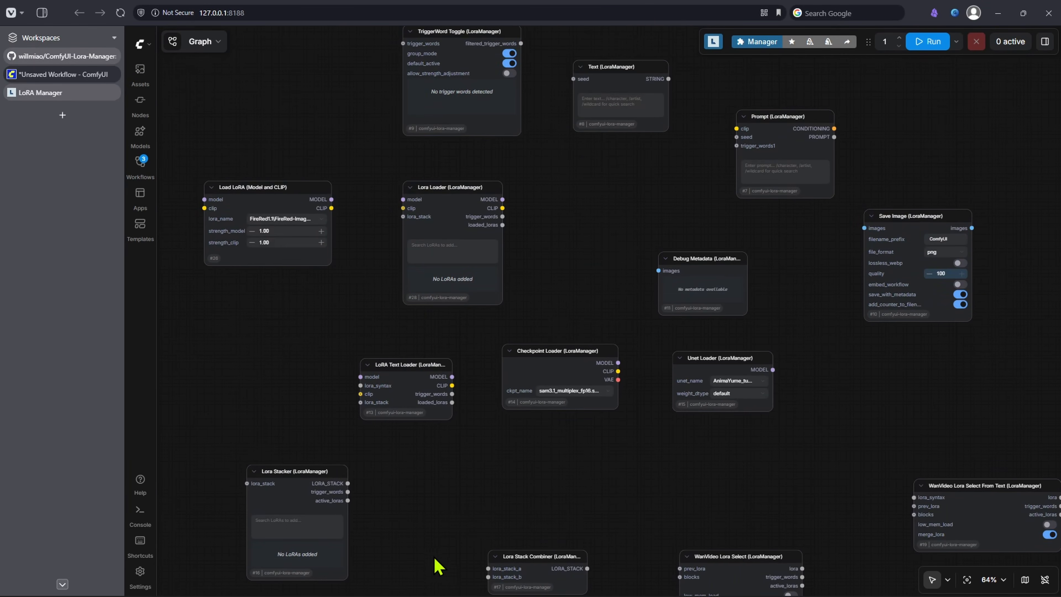
pyautogui.moveTo(433, 563); pyautogui.dragTo(469, 355)
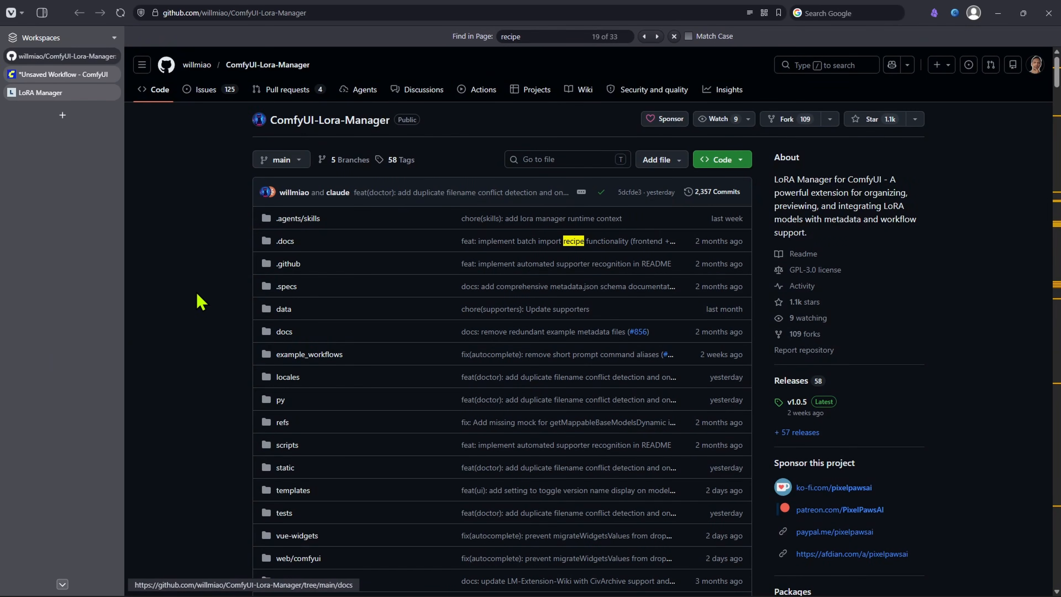
pyautogui.scroll(-1, 200, 301)
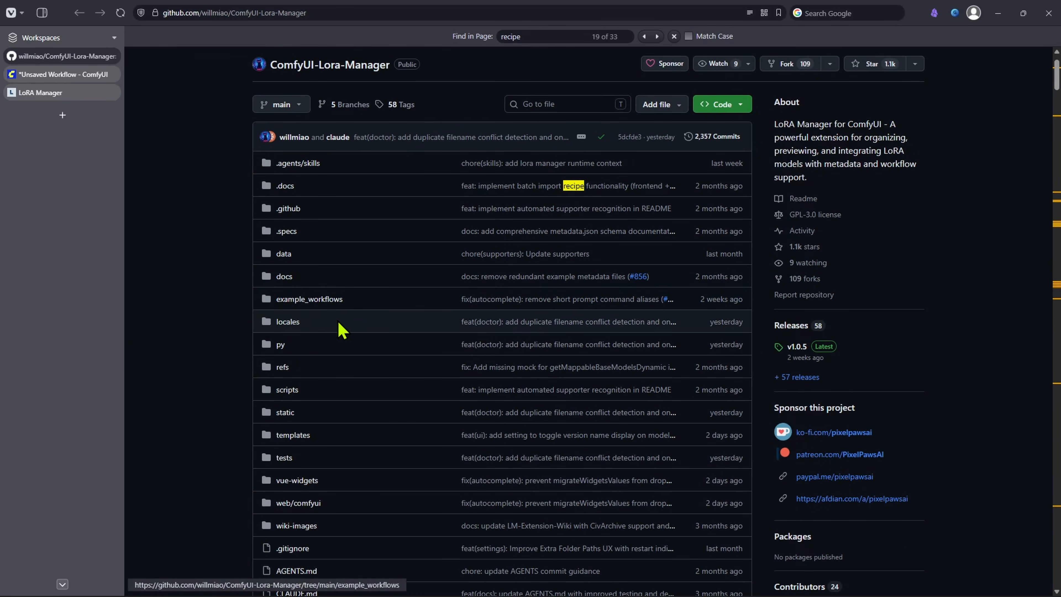
# Open the example_workflows folder in the ComfyUI-Lora-Manager repository.
pyautogui.click(347, 303)
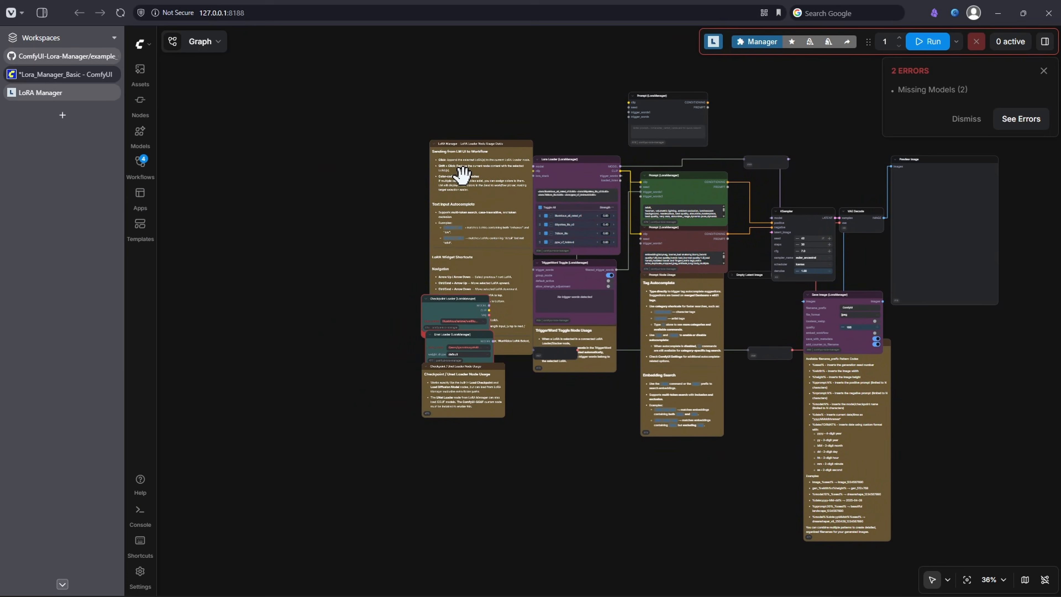
# Move the usage notes away from the loader nodes and spread the Checkpoint Loader and Unet Loader apart beside the Lora Loader.
pyautogui.moveTo(443, 154); pyautogui.dragTo(268, 142)
pyautogui.moveTo(469, 390); pyautogui.dragTo(290, 457)
pyautogui.scroll(10, 395, 483)
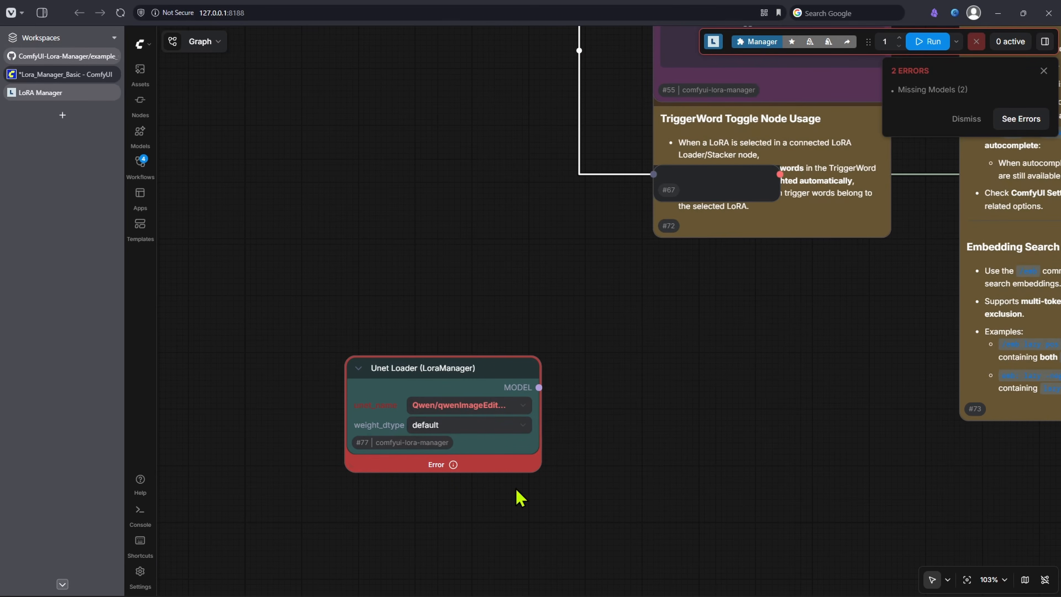
pyautogui.moveTo(545, 206); pyautogui.dragTo(524, 371)
pyautogui.scroll(-4, 452, 346)
pyautogui.moveTo(398, 232); pyautogui.dragTo(398, 269)
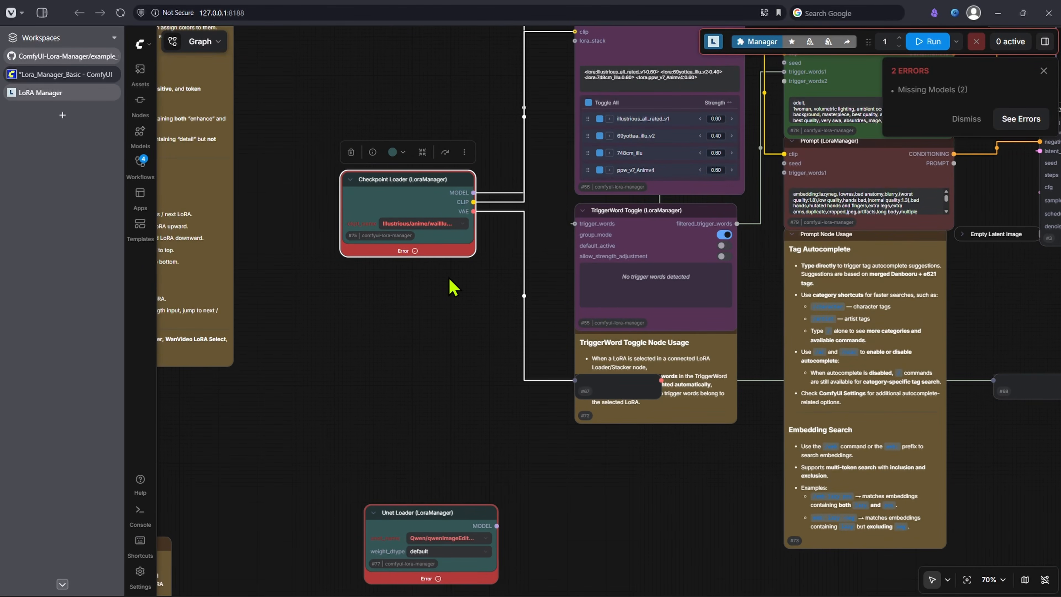
pyautogui.moveTo(414, 515); pyautogui.dragTo(414, 353)
# Set the Unet Loader to the AnimaYume_tuned_v03 model and the Checkpoint Loader to sam3.1_multiplex_fp16.safetensors.
pyautogui.scroll(5, 416, 317)
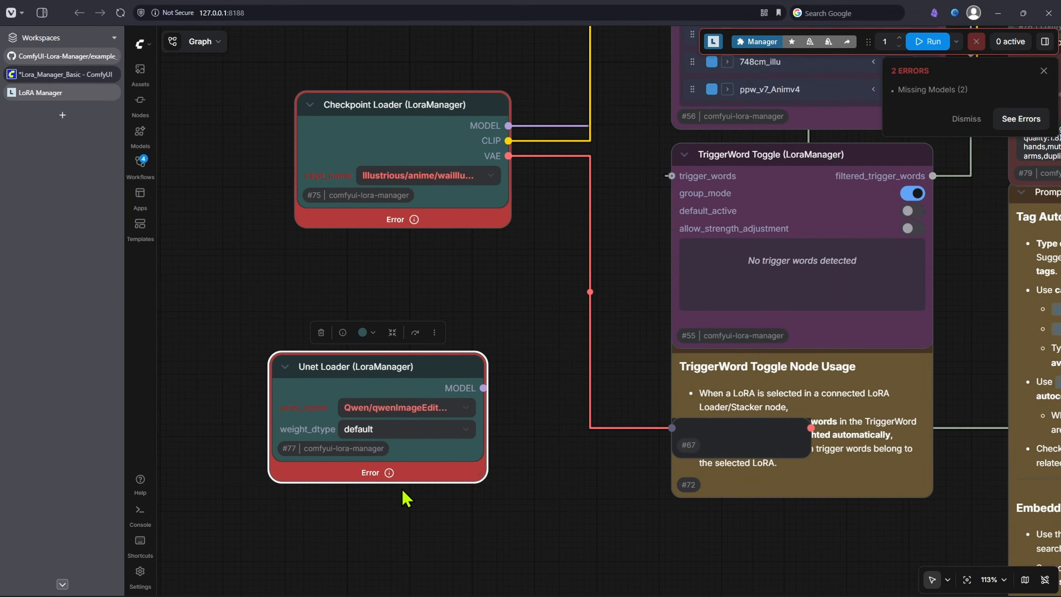
pyautogui.click(413, 420)
pyautogui.click(419, 434)
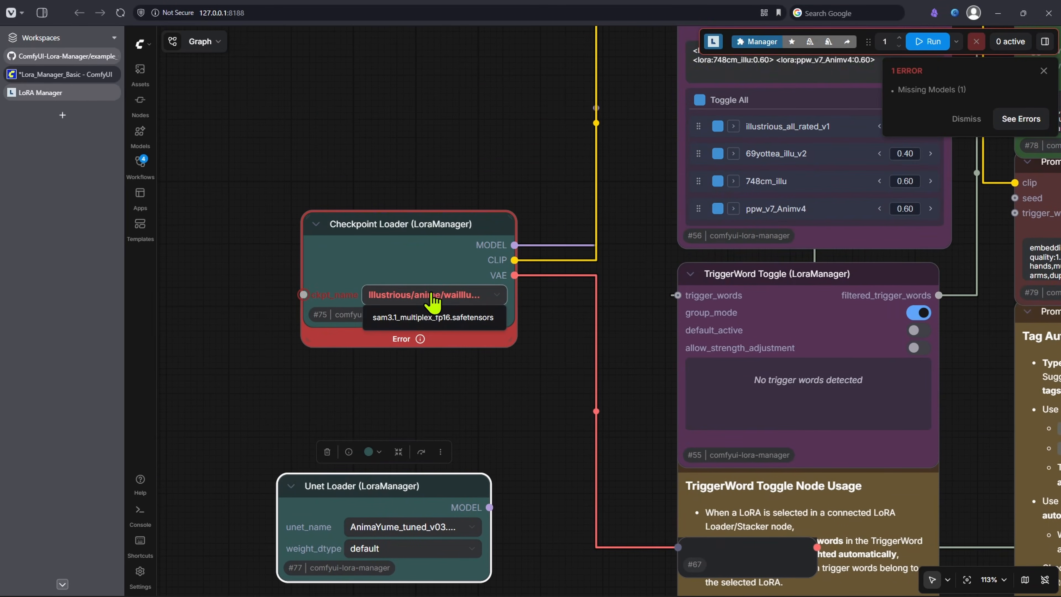
pyautogui.click(432, 316)
# Move the VAE reroute node off the TriggerWord Toggle note to the space beside the Checkpoint Loader.
pyautogui.scroll(-3, 473, 387)
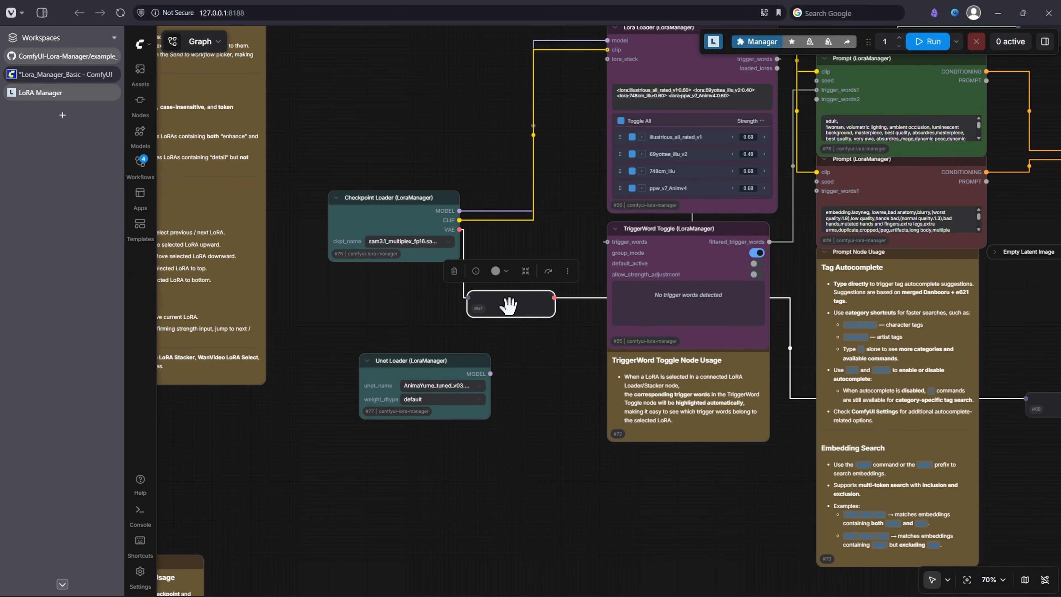
pyautogui.scroll(8, 508, 305)
pyautogui.moveTo(600, 311); pyautogui.dragTo(516, 270)
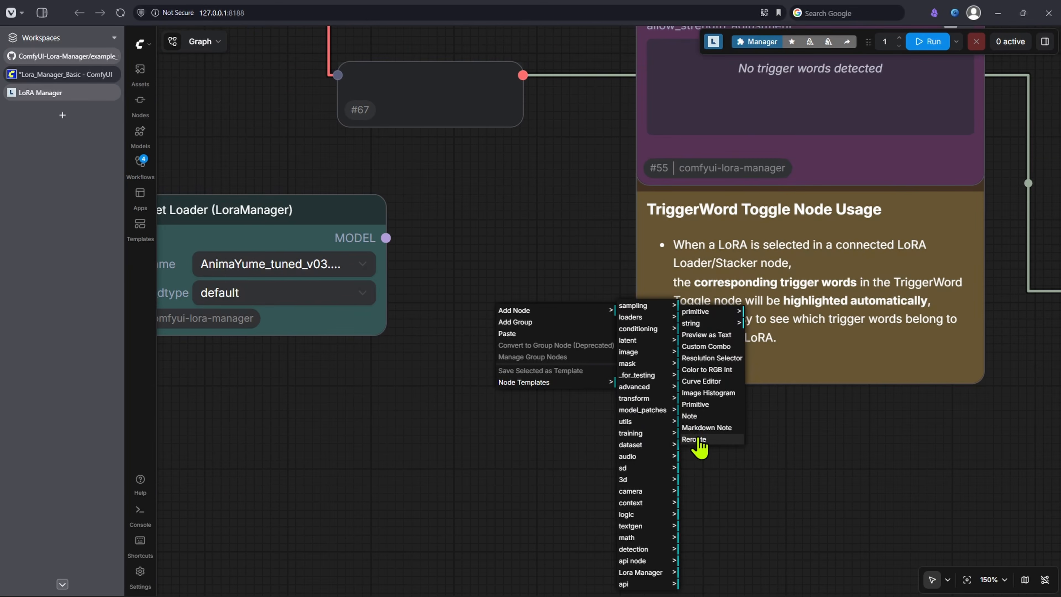
# Add a new Reroute node to the canvas, and delete it together with the VAE reroute beside the loaders.
pyautogui.click(698, 439)
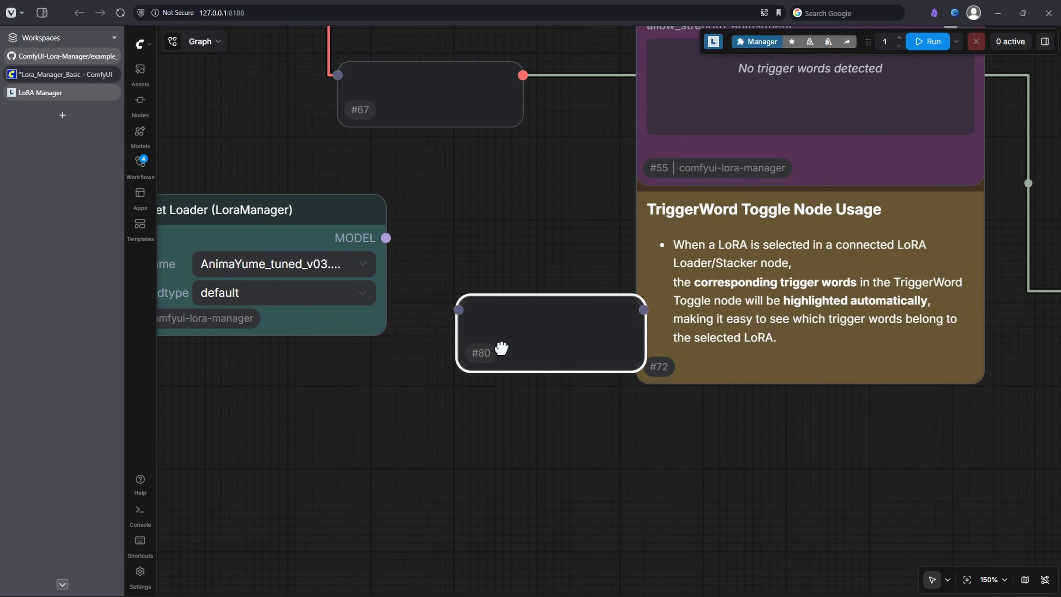
pyautogui.moveTo(499, 346); pyautogui.dragTo(497, 376)
pyautogui.press('Delete')
# Rearrange the Lora Loader, the TriggerWord Toggle node and its usage note so that they stand apart in one column.
pyautogui.scroll(-9, 509, 308)
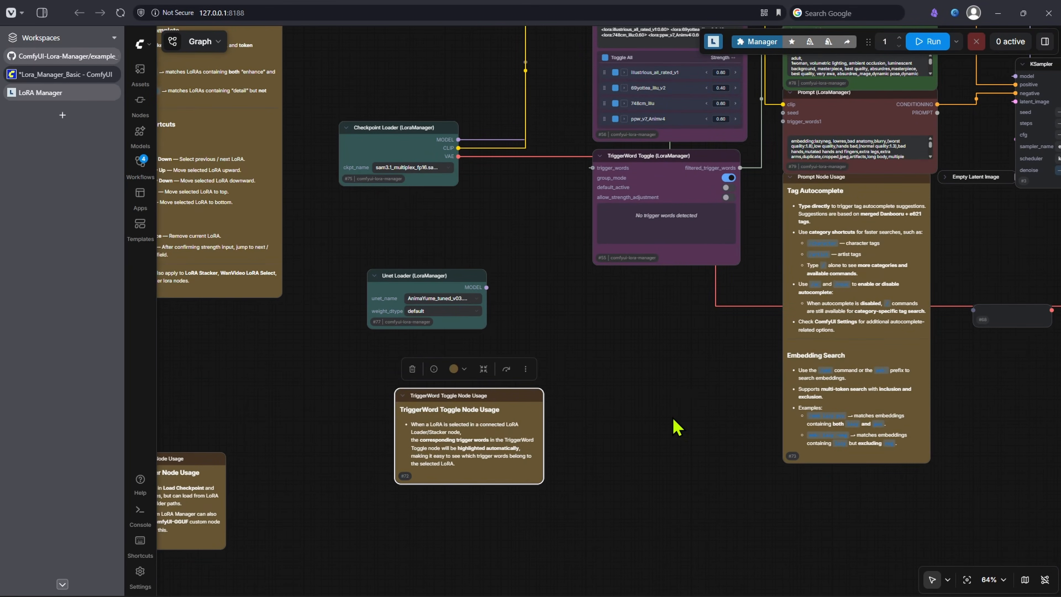
pyautogui.moveTo(667, 208); pyautogui.dragTo(661, 349)
pyautogui.moveTo(534, 410); pyautogui.dragTo(731, 443)
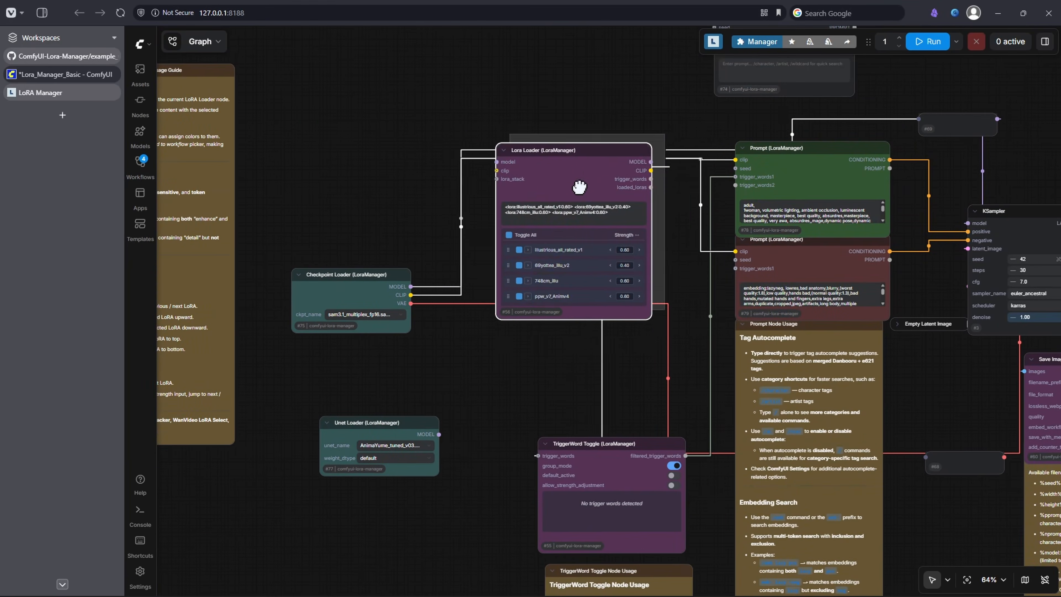
pyautogui.moveTo(579, 187); pyautogui.dragTo(608, 246)
# Examine the LoRA syntax strings and strength values in the Lora Loader node.
pyautogui.scroll(4, 497, 352)
pyautogui.scroll(4, 497, 352)
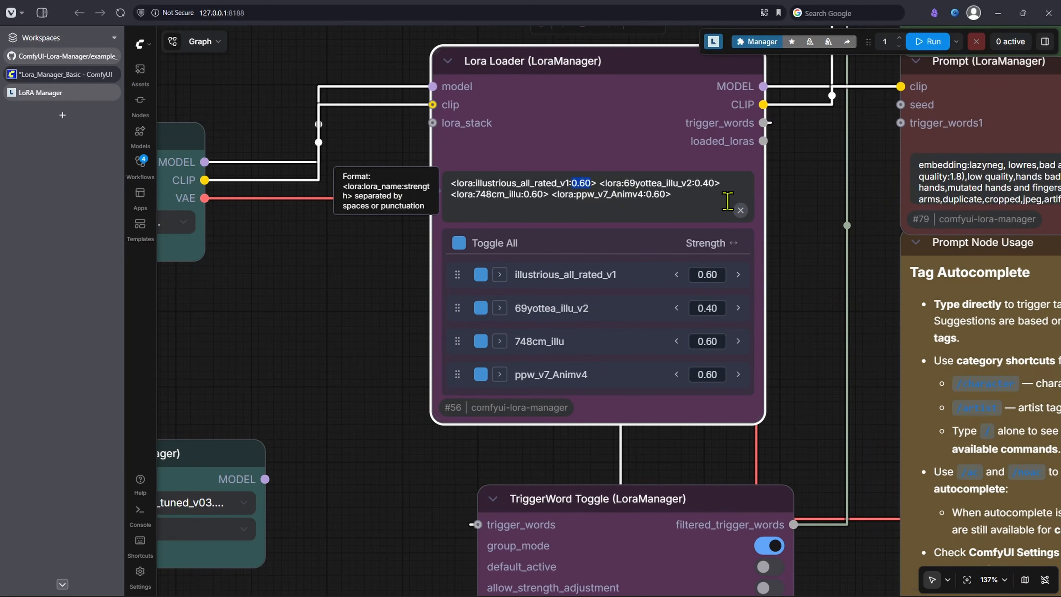
pyautogui.moveTo(727, 201); pyautogui.dragTo(484, 191)
pyautogui.click(692, 266)
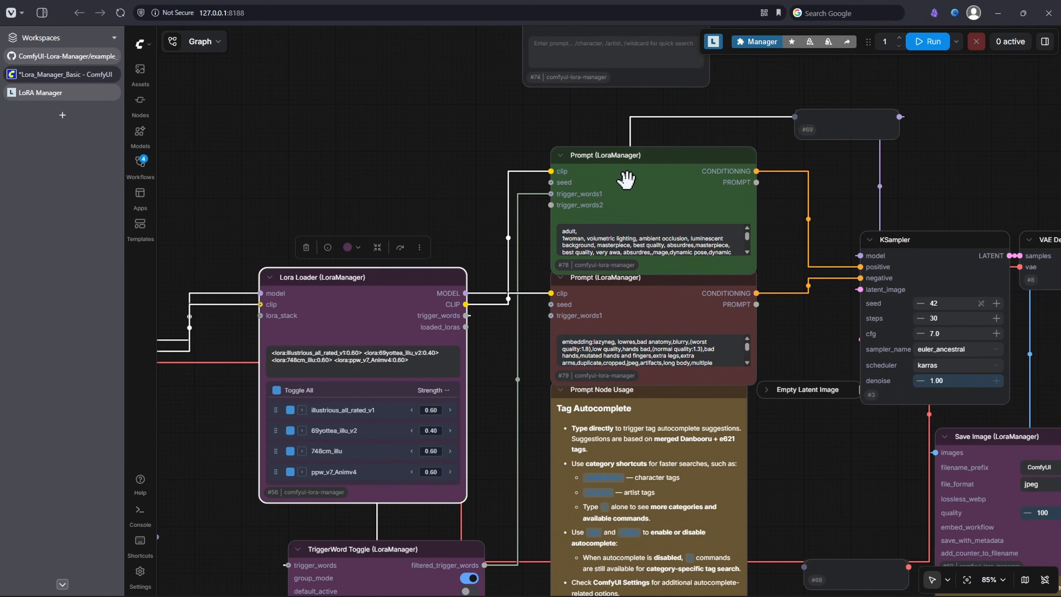
# Separate the overlapping green and red Prompt nodes and line them up vertically above the Prompt Node Usage note.
pyautogui.moveTo(803, 266); pyautogui.dragTo(814, 335)
pyautogui.moveTo(612, 238); pyautogui.dragTo(617, 192)
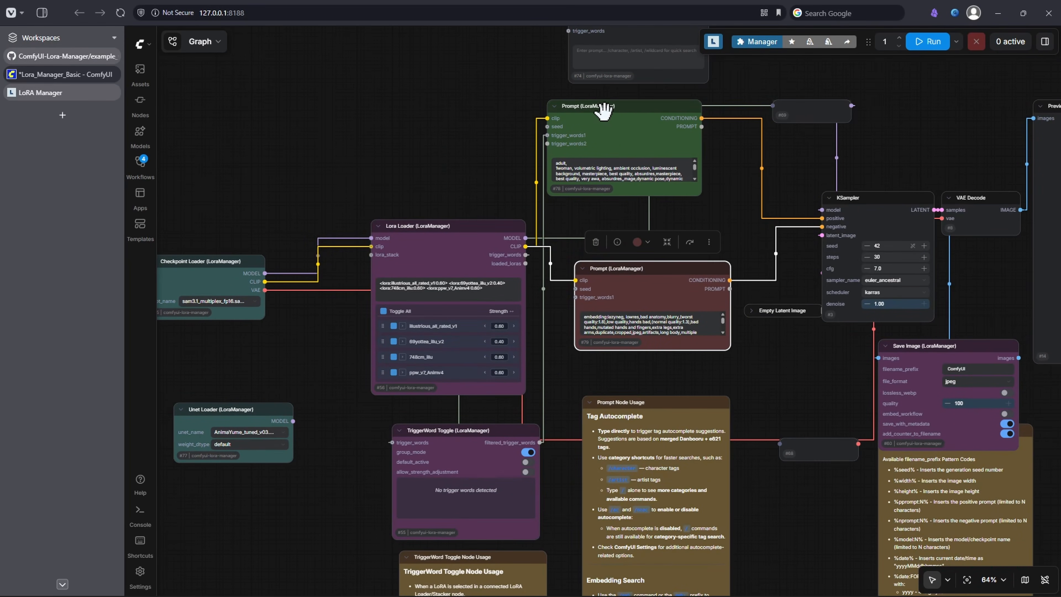
pyautogui.moveTo(603, 111); pyautogui.dragTo(632, 146)
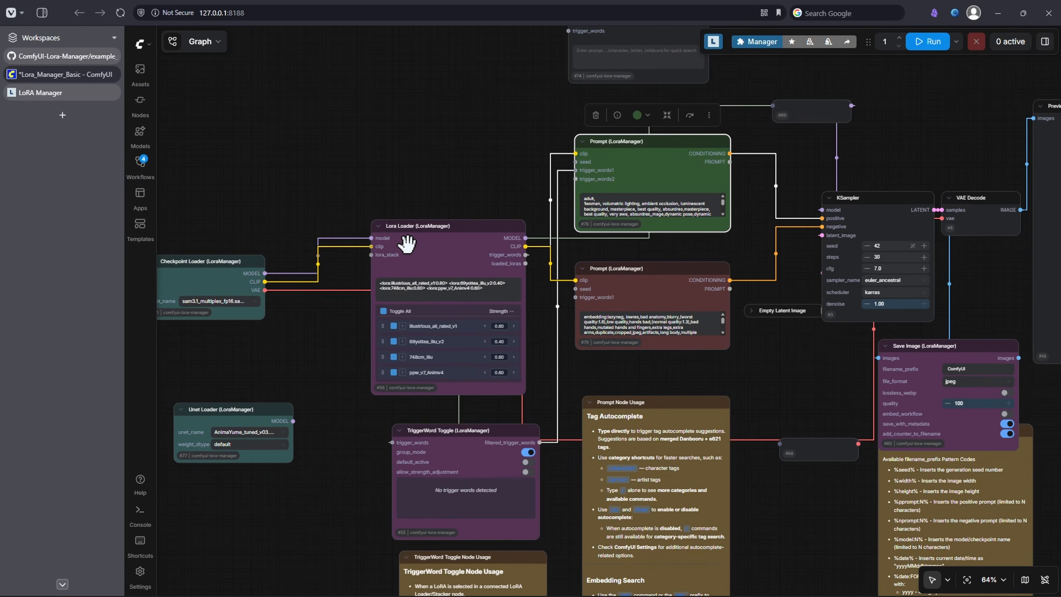
# Align the Checkpoint Loader directly above the Unet Loader, closer to the Lora Loader.
pyautogui.moveTo(308, 321); pyautogui.dragTo(368, 325)
pyautogui.moveTo(261, 272); pyautogui.dragTo(289, 269)
pyautogui.scroll(6, 303, 326)
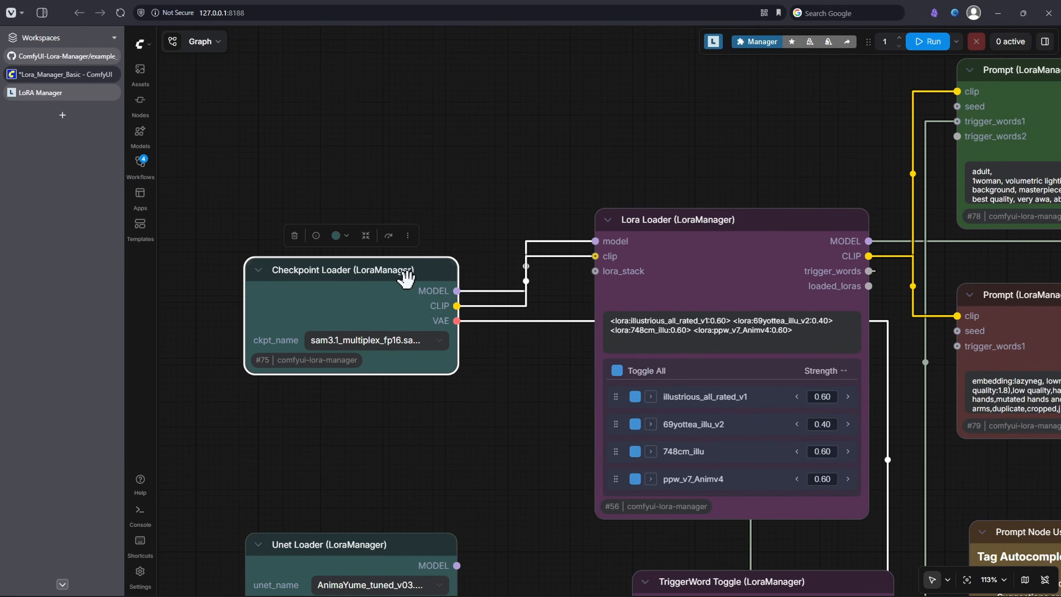
pyautogui.scroll(-5, 468, 340)
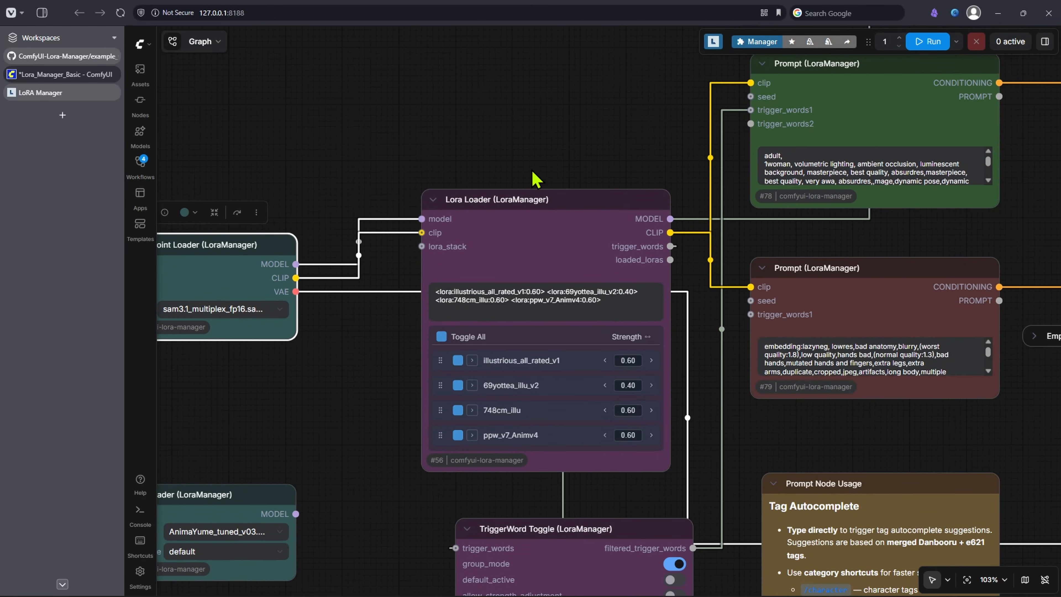
# Reposition the green Prompt node below the unused Prompt node and place the TriggerWord Toggle directly beneath the Lora Loader.
pyautogui.moveTo(614, 68); pyautogui.dragTo(355, 329)
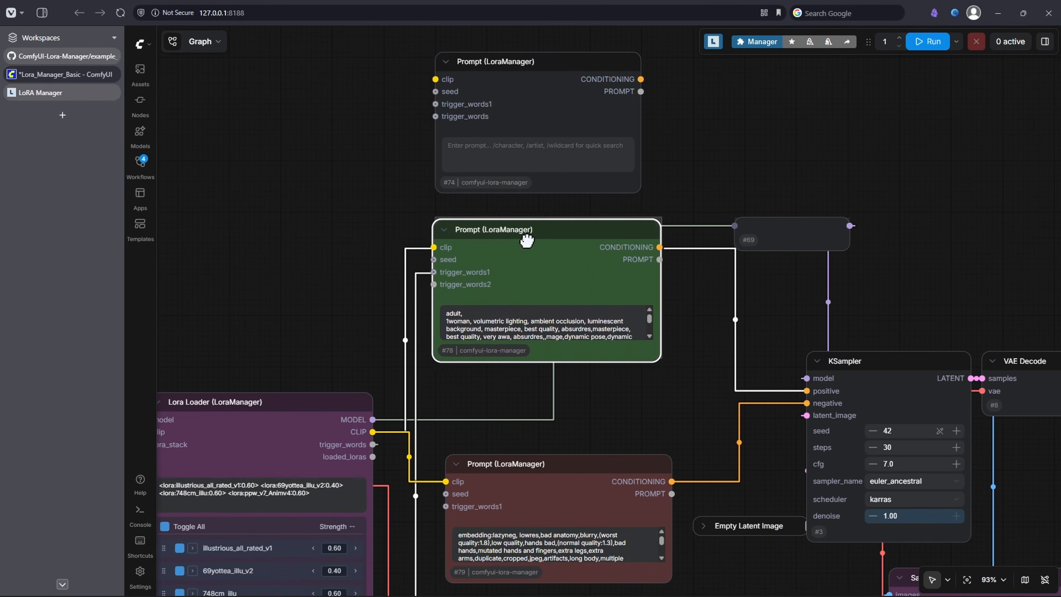
pyautogui.moveTo(526, 240); pyautogui.dragTo(527, 268)
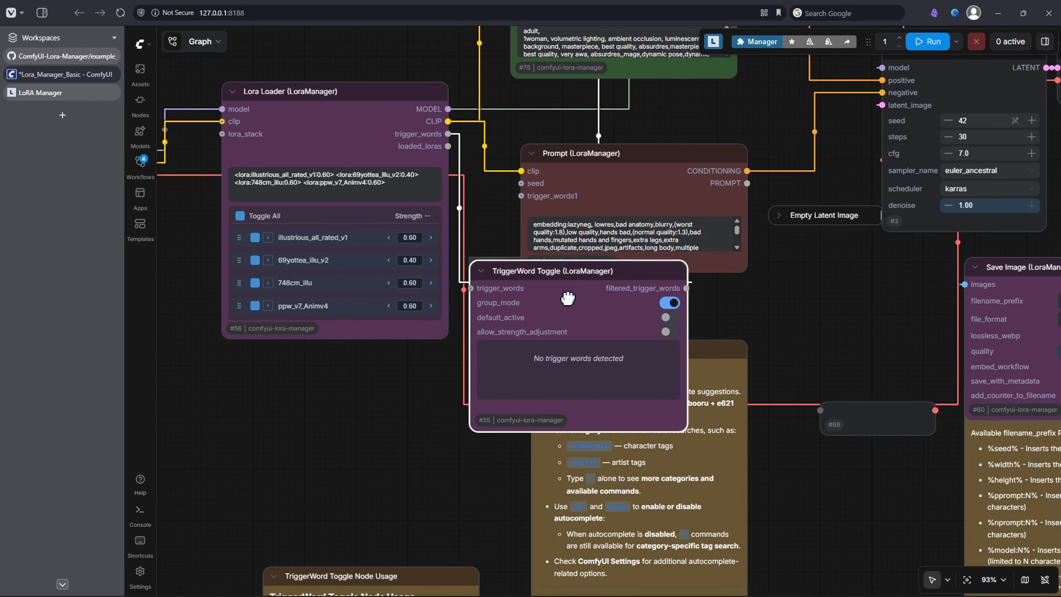
pyautogui.moveTo(572, 289); pyautogui.dragTo(333, 388)
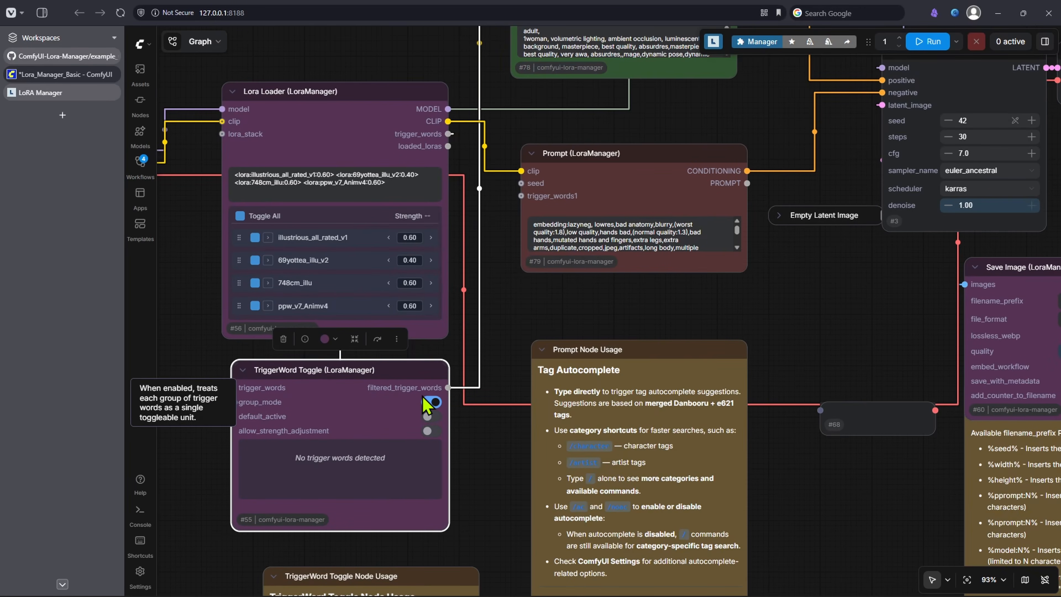
pyautogui.moveTo(385, 372); pyautogui.dragTo(398, 374)
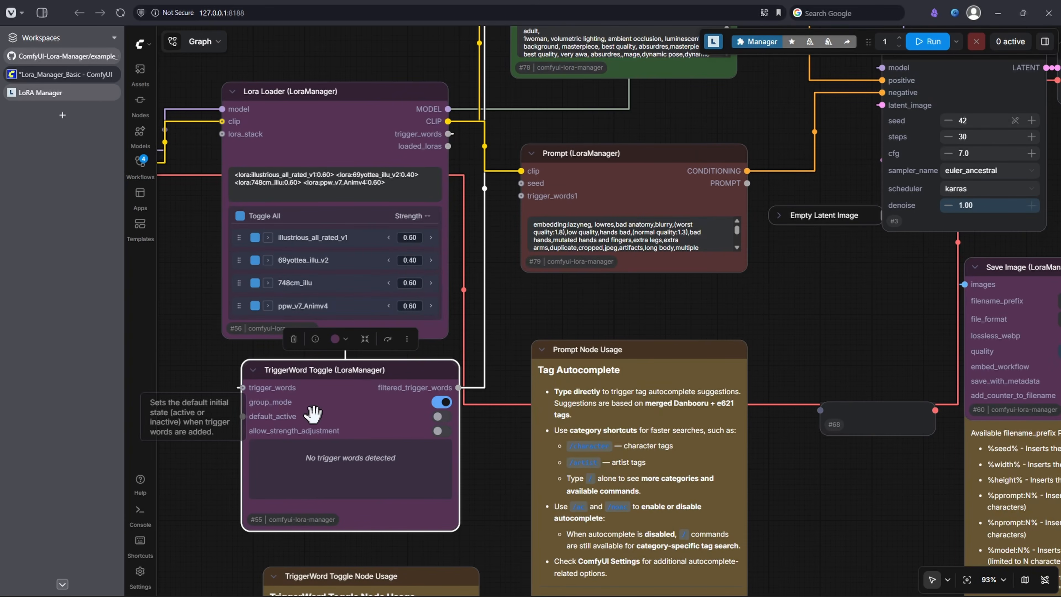
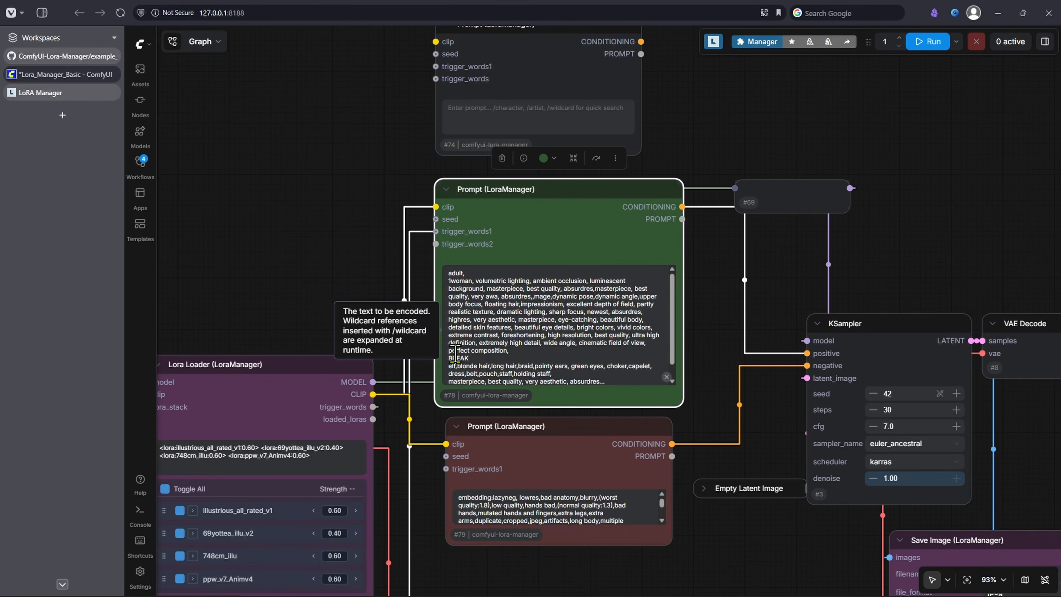
# Start a new paragraph at the end of the red Prompt node's text.
pyautogui.scroll(-4, 462, 353)
pyautogui.scroll(7, 463, 353)
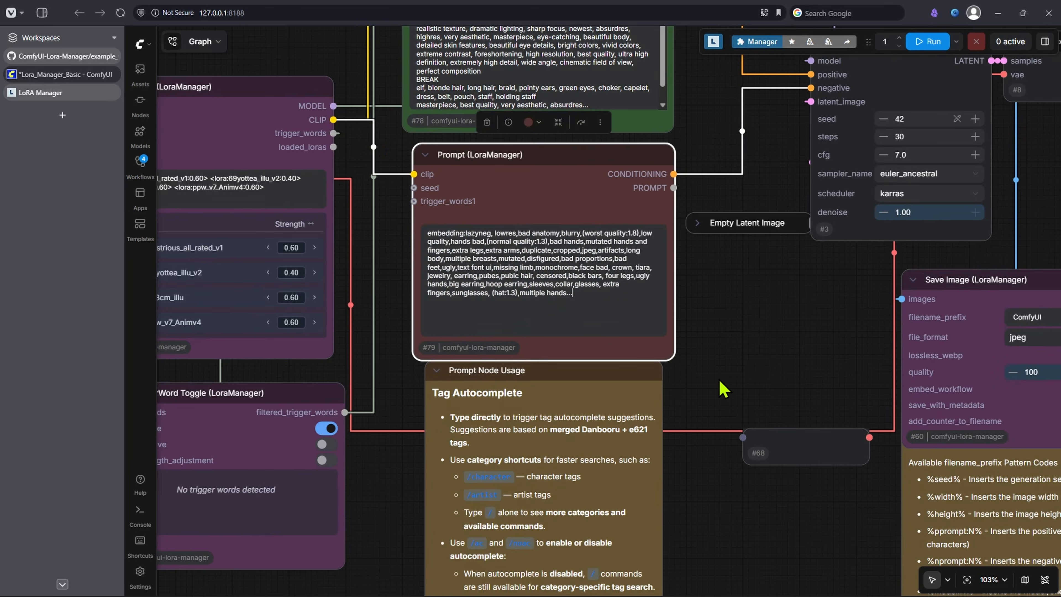
pyautogui.press('Return')
pyautogui.press('Return')
# Enter the autocomplete shortcuts /character and /art in the new paragraph of the red Prompt node.
pyautogui.write('/')
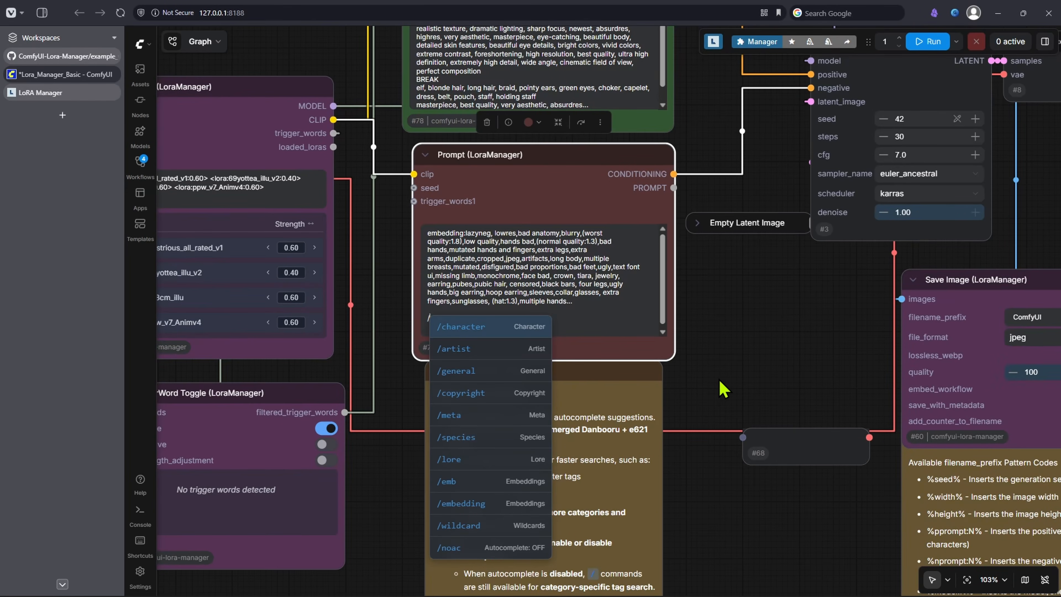
pyautogui.write('cha')
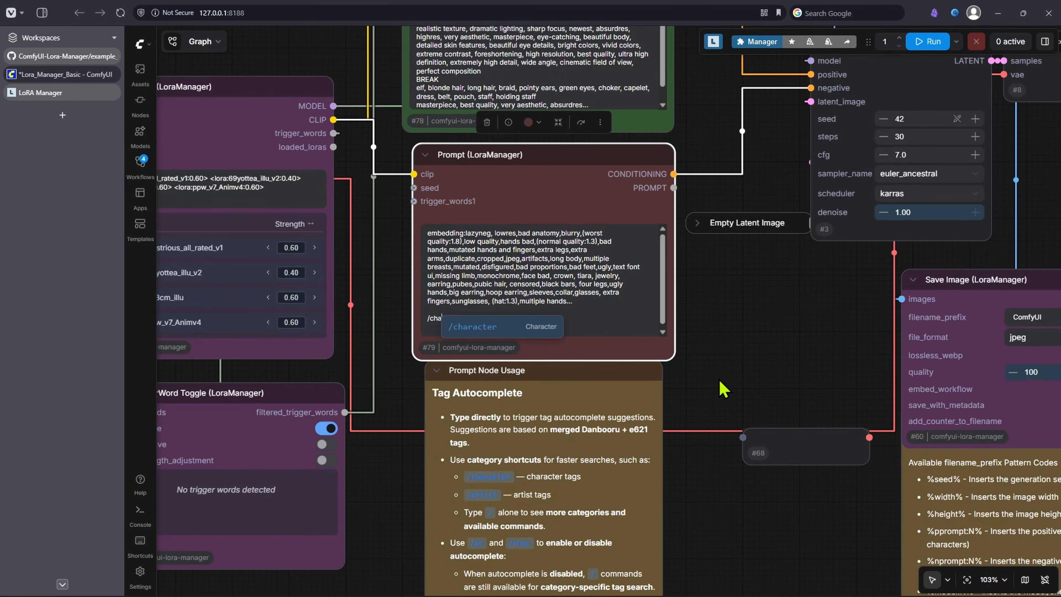
pyautogui.write('racter /art')
pyautogui.press('Escape')
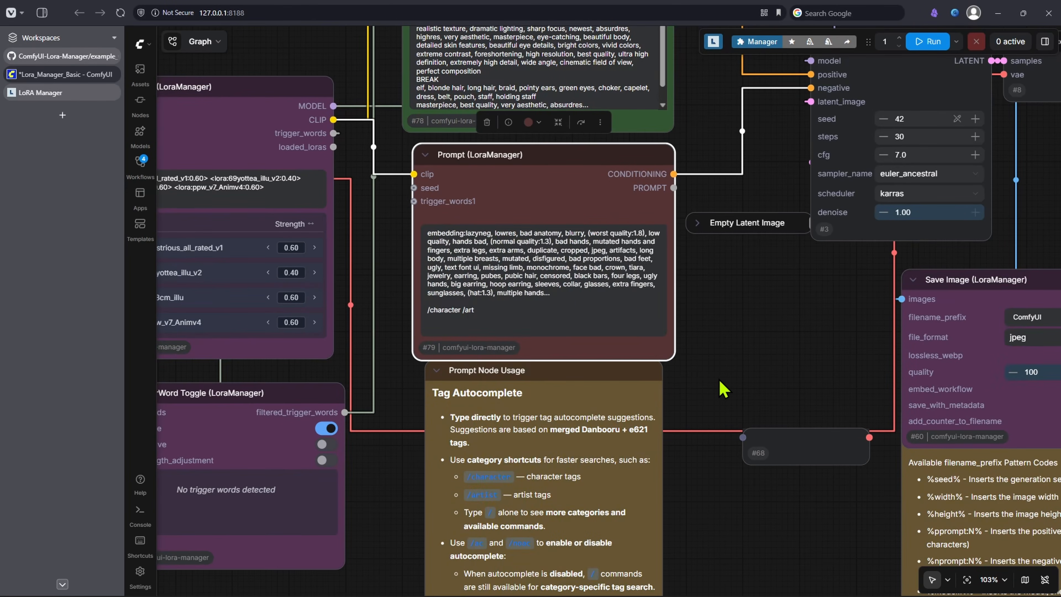
# Replace the shortcut text in the red Prompt node with /cha and replace that with the /artist shortcut.
pyautogui.press('BackSpace')
pyautogui.write('/cha')
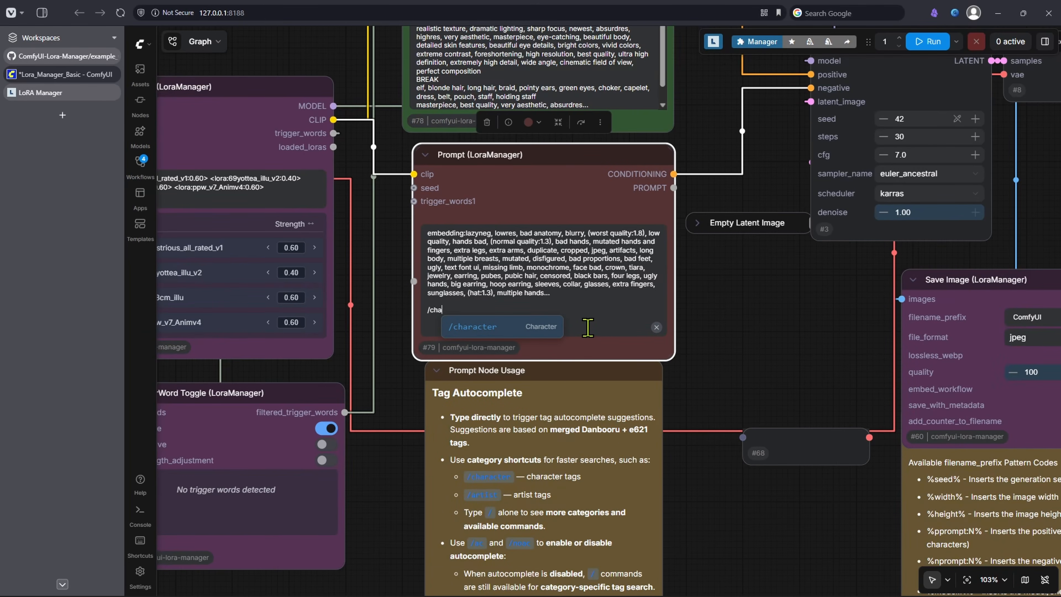
pyautogui.press('BackSpace')
pyautogui.press('BackSpace')
pyautogui.press('BackSpace')
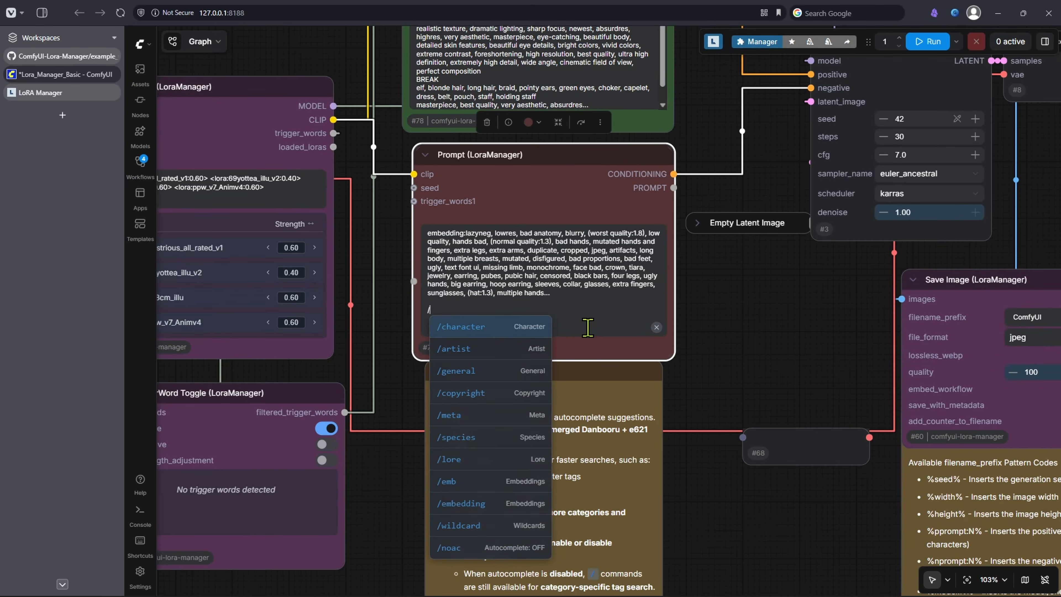
pyautogui.write('artist ')
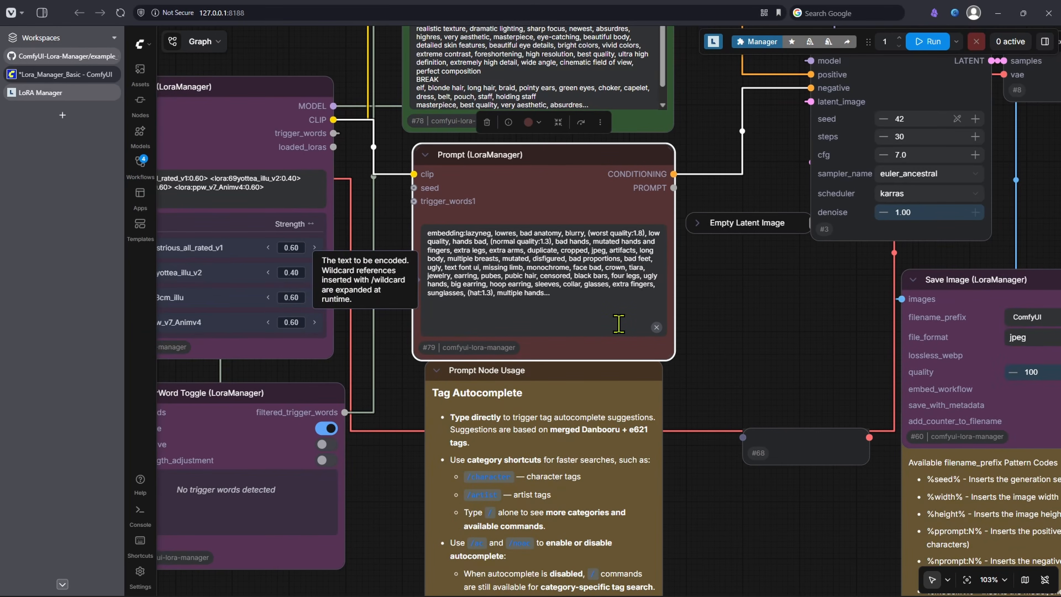
# Search the character tags for s with the /character shortcut in the red Prompt node.
pyautogui.write('/characters/s')
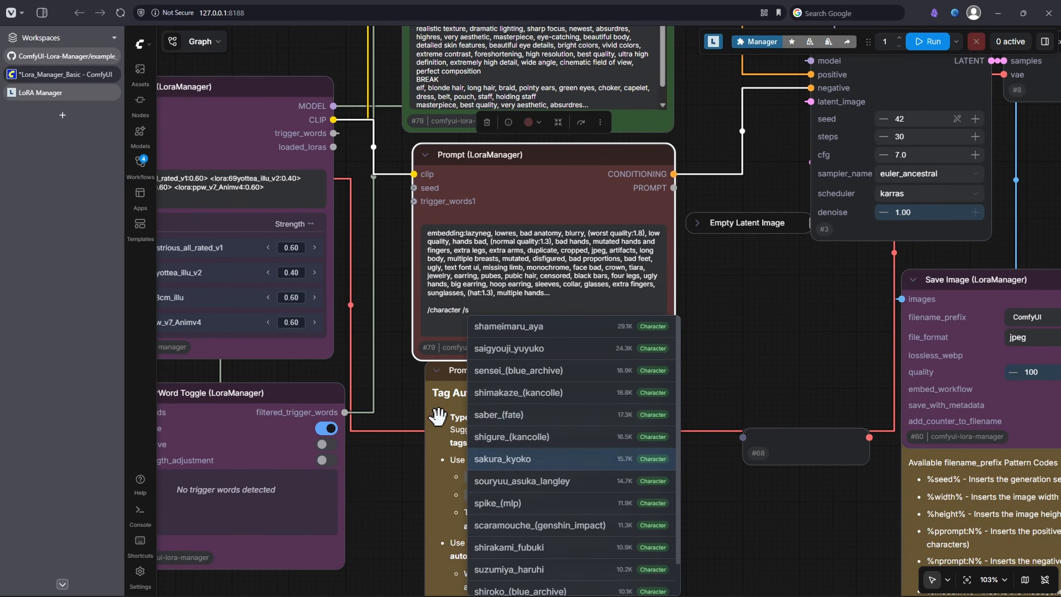
pyautogui.click(400, 396)
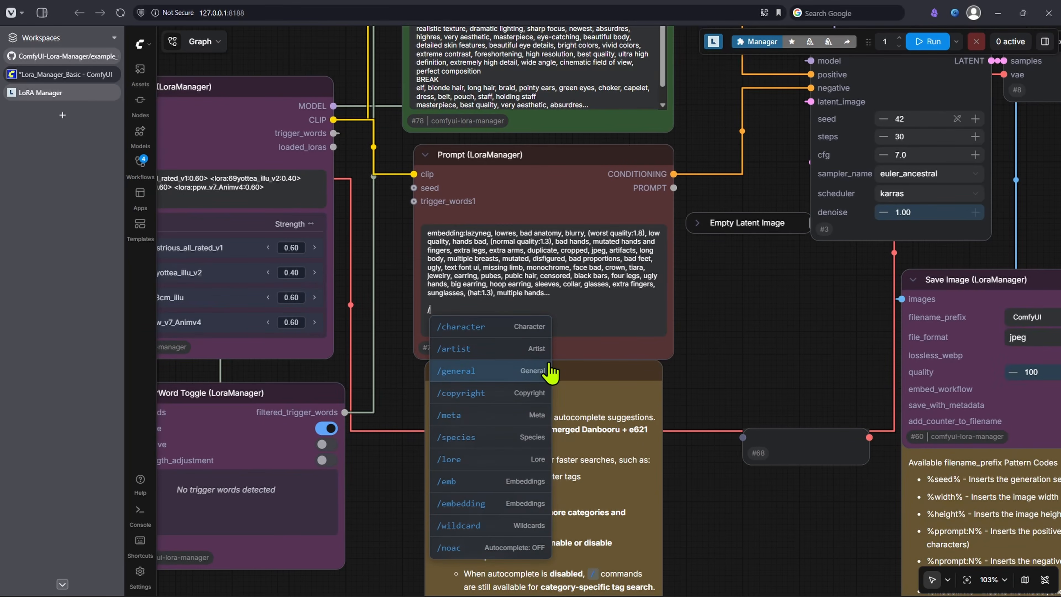
# Insert the /species shortcut in the red Prompt node, search its tags for vam and erase that search text.
pyautogui.click(475, 438)
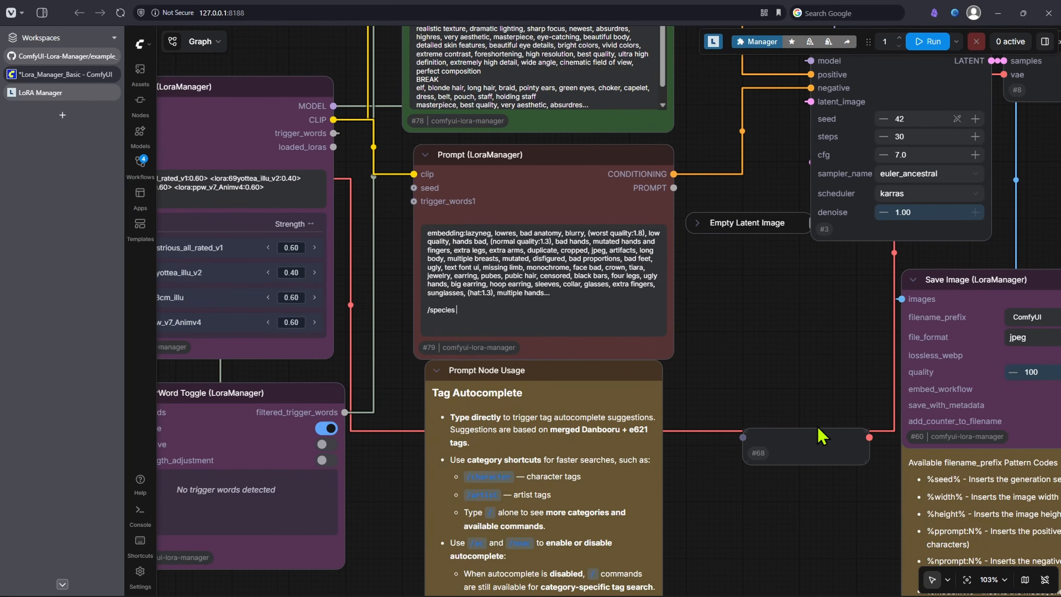
pyautogui.write('/vam')
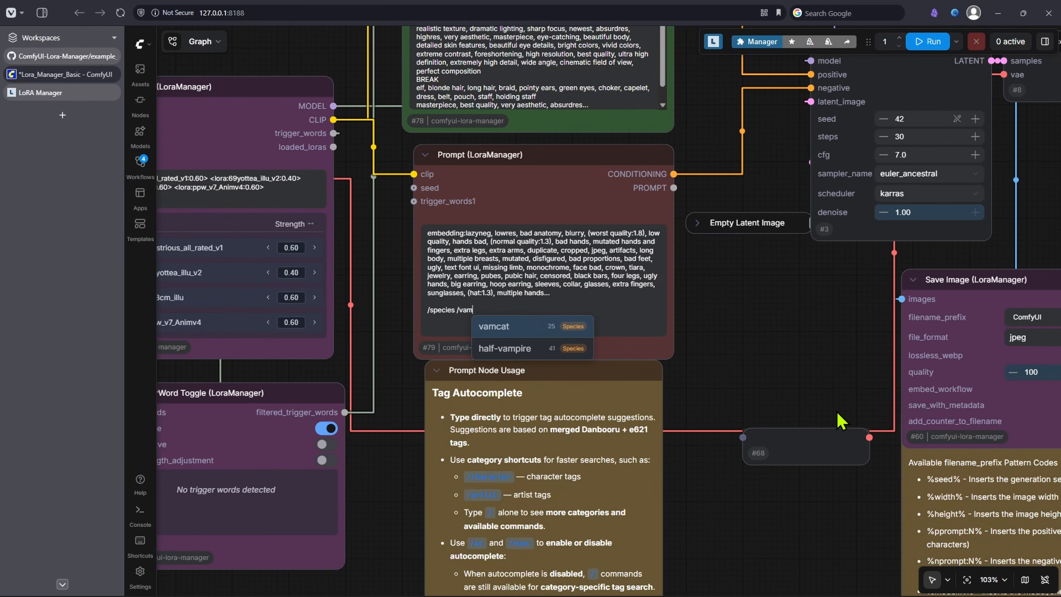
pyautogui.press('BackSpace')
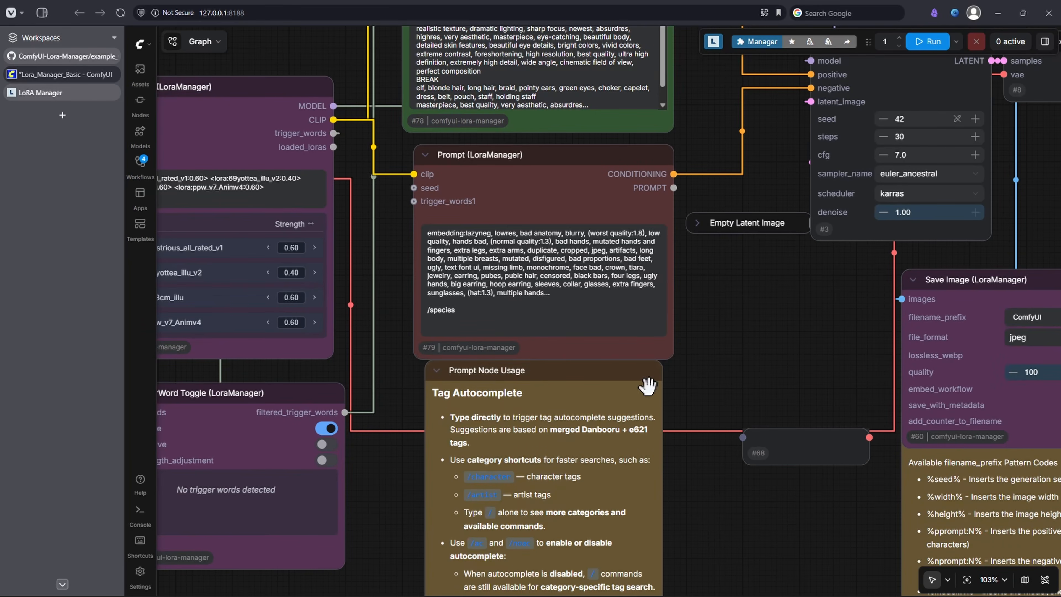
# Search the species tags for h after the /species shortcut in the red Prompt node's text.
pyautogui.moveTo(407, 326); pyautogui.dragTo(373, 163)
pyautogui.scroll(5, 450, 441)
pyautogui.moveTo(351, 225); pyautogui.dragTo(413, 541)
pyautogui.click(555, 311)
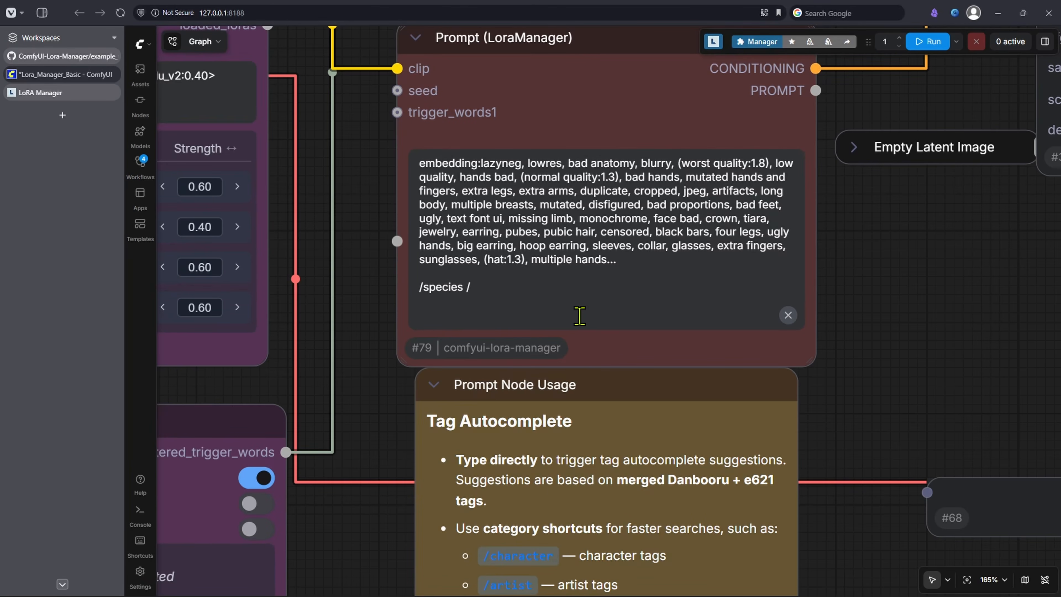
pyautogui.write('/h')
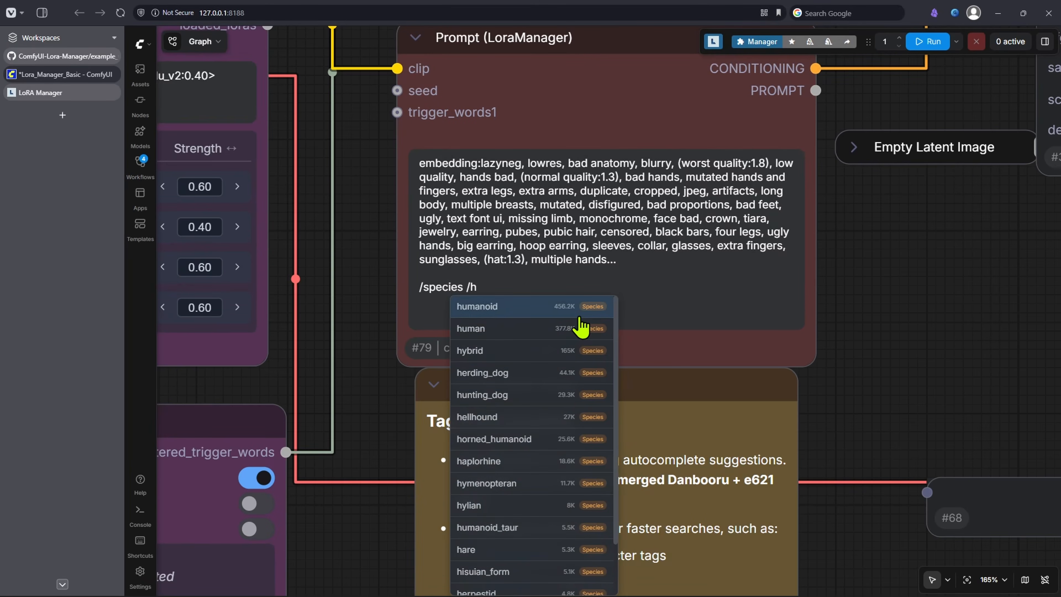
# Erase the /species /h search text from the end of the red Prompt node's text.
pyautogui.press('BackSpace')
pyautogui.press('BackSpace')
pyautogui.press('BackSpace')
pyautogui.press('BackSpace')
pyautogui.press('BackSpace')
pyautogui.press('BackSpace')
pyautogui.press('BackSpace')
pyautogui.press('BackSpace')
pyautogui.press('BackSpace')
pyautogui.press('BackSpace')
pyautogui.press('BackSpace')
# Check the Prompt Node Usage note, list all slash commands in the red Prompt node and highlight /noac.
pyautogui.moveTo(764, 468); pyautogui.dragTo(690, 282)
pyautogui.scroll(-5, 690, 282)
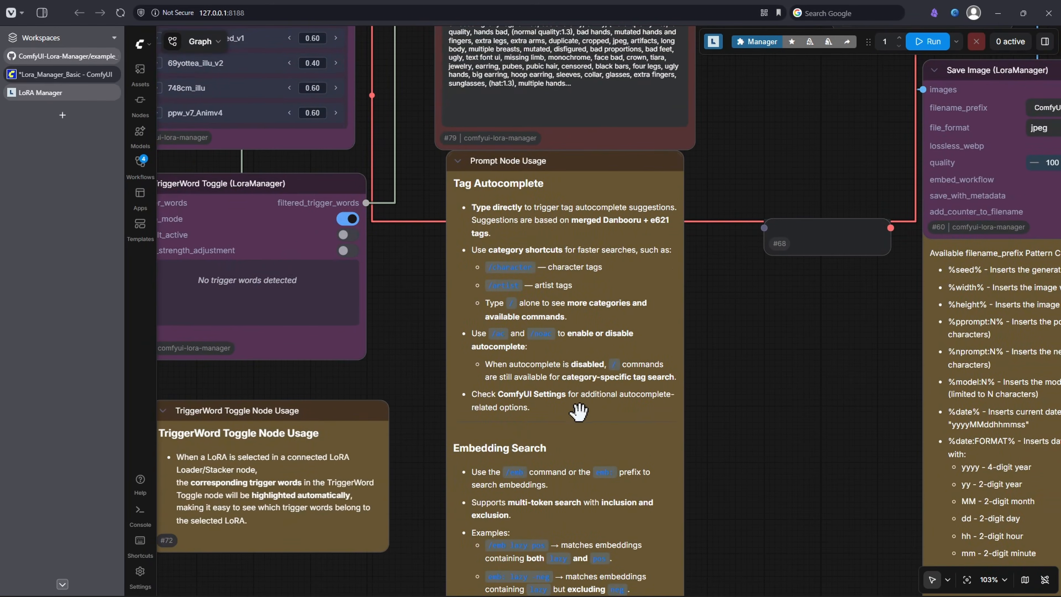
pyautogui.scroll(4, 526, 300)
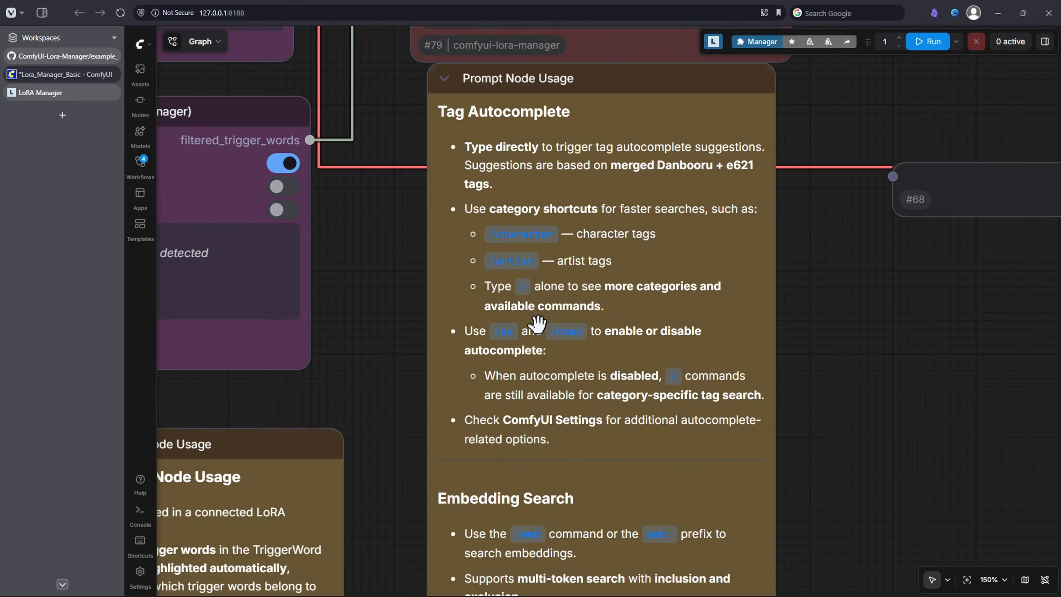
pyautogui.moveTo(874, 362); pyautogui.dragTo(868, 443)
pyautogui.moveTo(670, 184); pyautogui.dragTo(665, 258)
pyautogui.write('/')
pyautogui.press('Up')
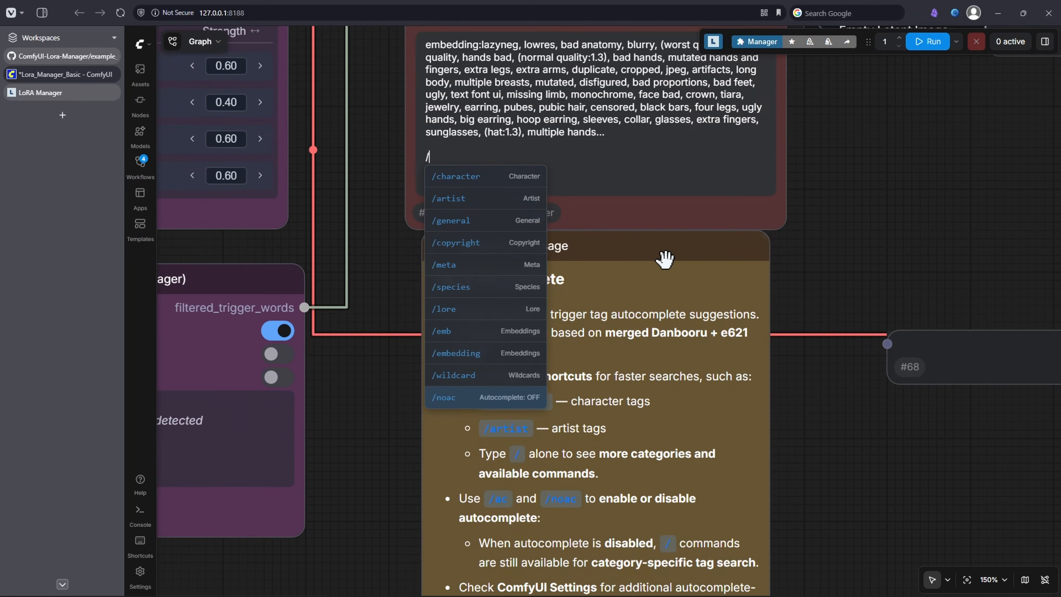
# Move the Prompt Node Usage note and the red Prompt node slightly down, leaving a gap between them.
pyautogui.moveTo(483, 511); pyautogui.dragTo(462, 429)
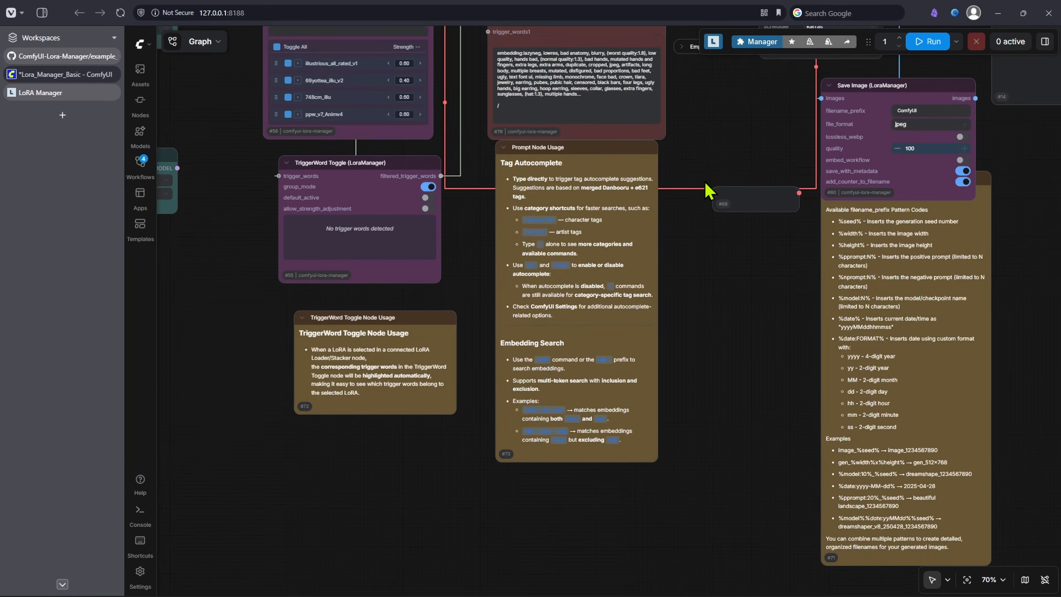
pyautogui.scroll(3, 706, 189)
pyautogui.moveTo(525, 372); pyautogui.dragTo(525, 265)
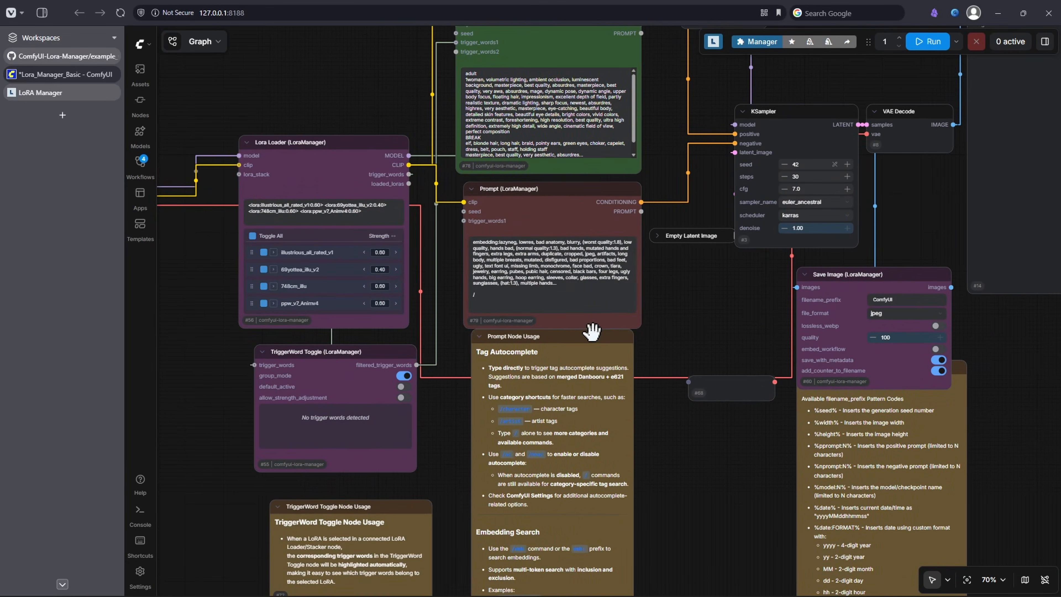
pyautogui.moveTo(577, 429); pyautogui.dragTo(586, 396)
pyautogui.moveTo(527, 193); pyautogui.dragTo(526, 208)
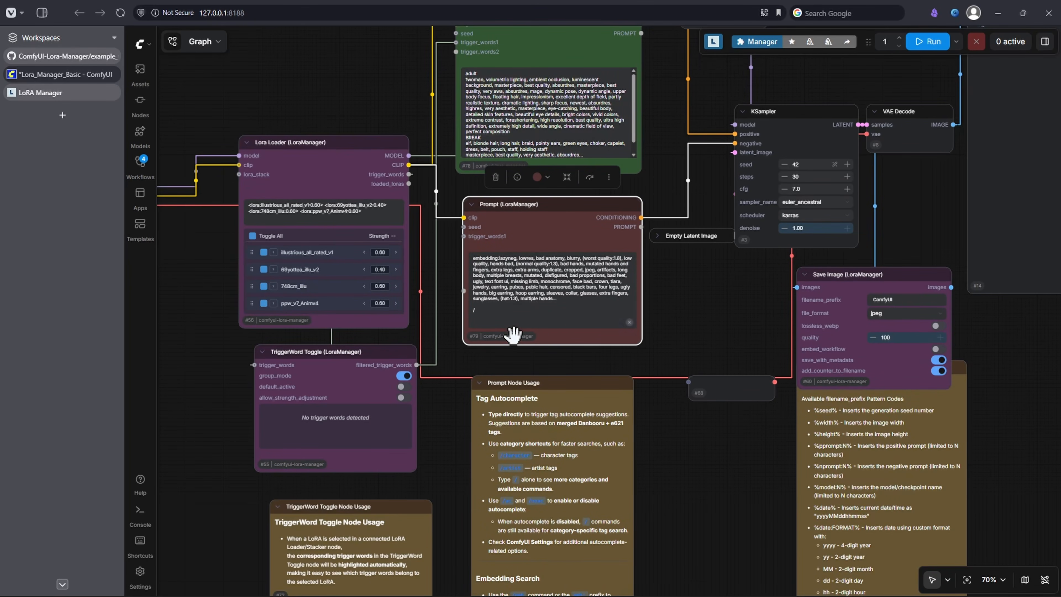
# Space out the KSampler, the Save Image (LoraManager) node, its Markdown Note and the reroute feeding the VAE link.
pyautogui.scroll(6, 666, 273)
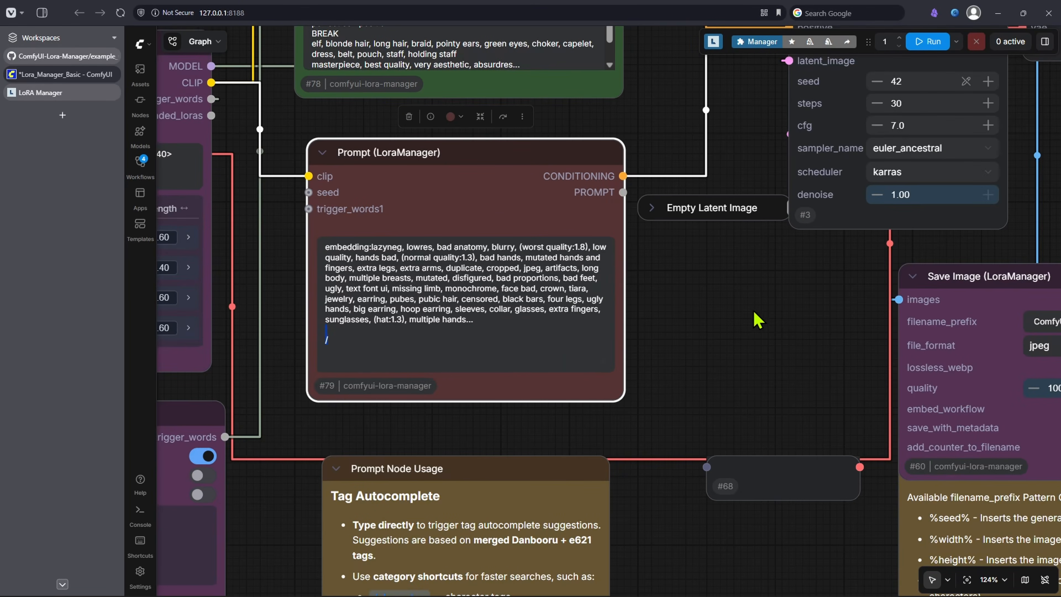
pyautogui.moveTo(632, 198); pyautogui.dragTo(605, 162)
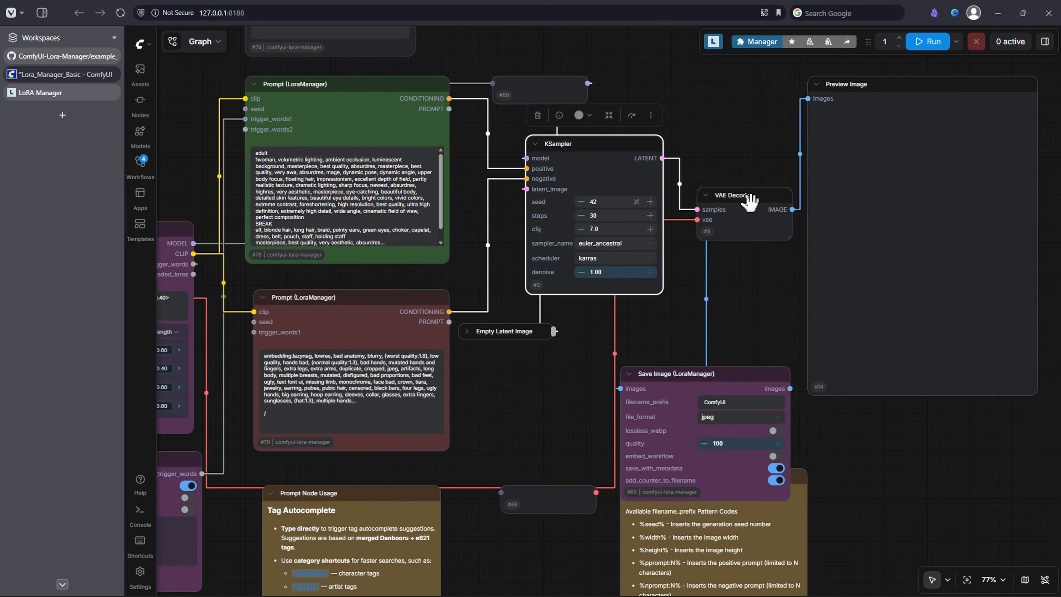
pyautogui.click(750, 203)
pyautogui.moveTo(767, 322); pyautogui.dragTo(666, 329)
pyautogui.click(824, 112)
pyautogui.moveTo(756, 514); pyautogui.dragTo(798, 343)
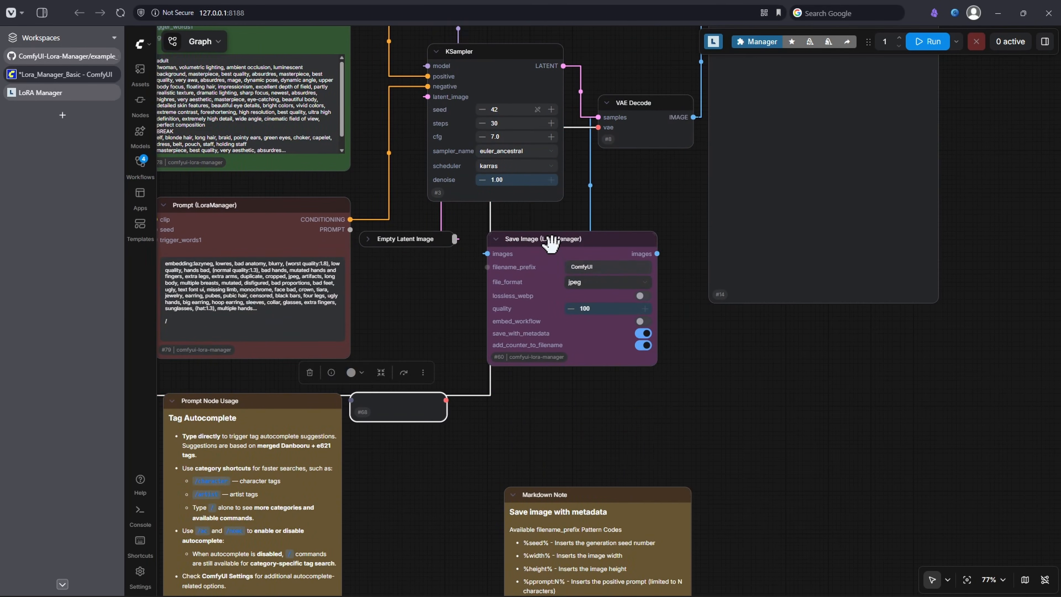
# Place the Save Image (LoraManager) node directly beneath the Preview Image node.
pyautogui.moveTo(549, 239); pyautogui.dragTo(727, 303)
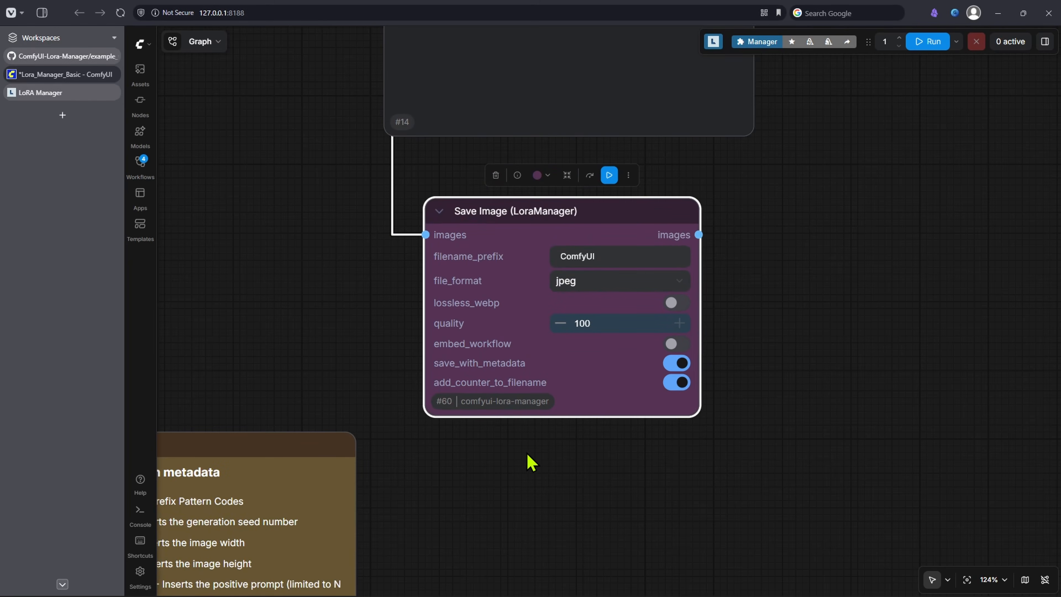
pyautogui.moveTo(516, 204); pyautogui.dragTo(481, 211)
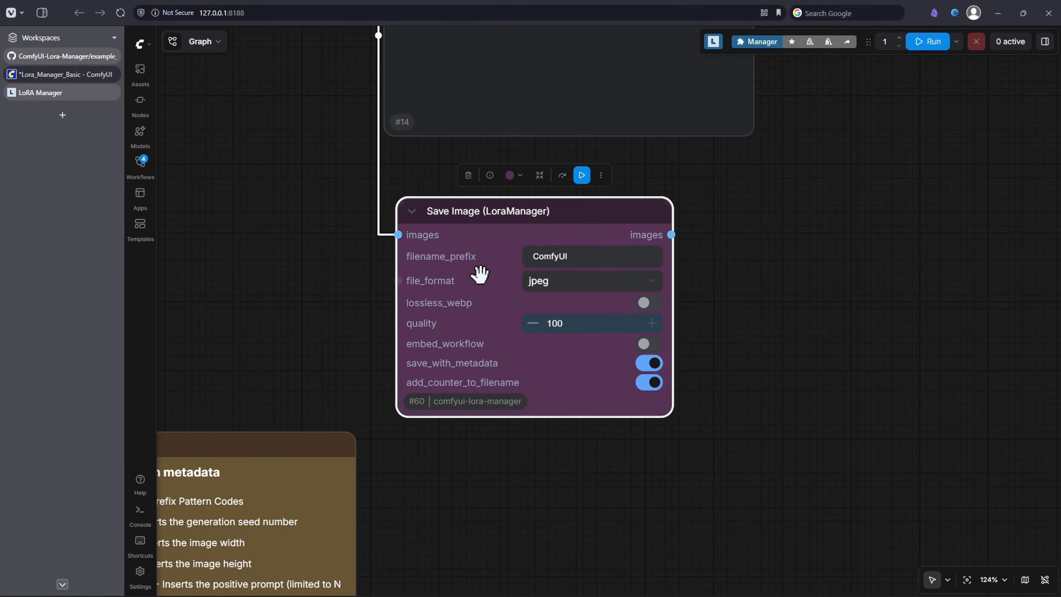
pyautogui.moveTo(492, 389); pyautogui.dragTo(622, 302)
pyautogui.scroll(-2, 603, 282)
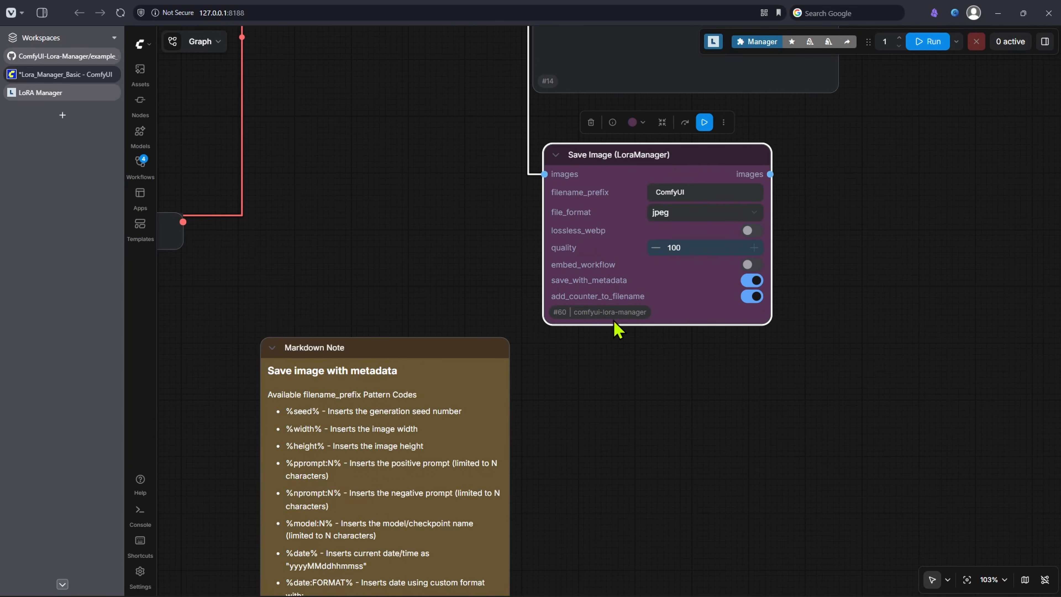
# Search the nodes for savr, add the standard Save Image node and place it to the right of Preview Image.
pyautogui.scroll(-5, 710, 346)
pyautogui.moveTo(857, 225); pyautogui.dragTo(727, 332)
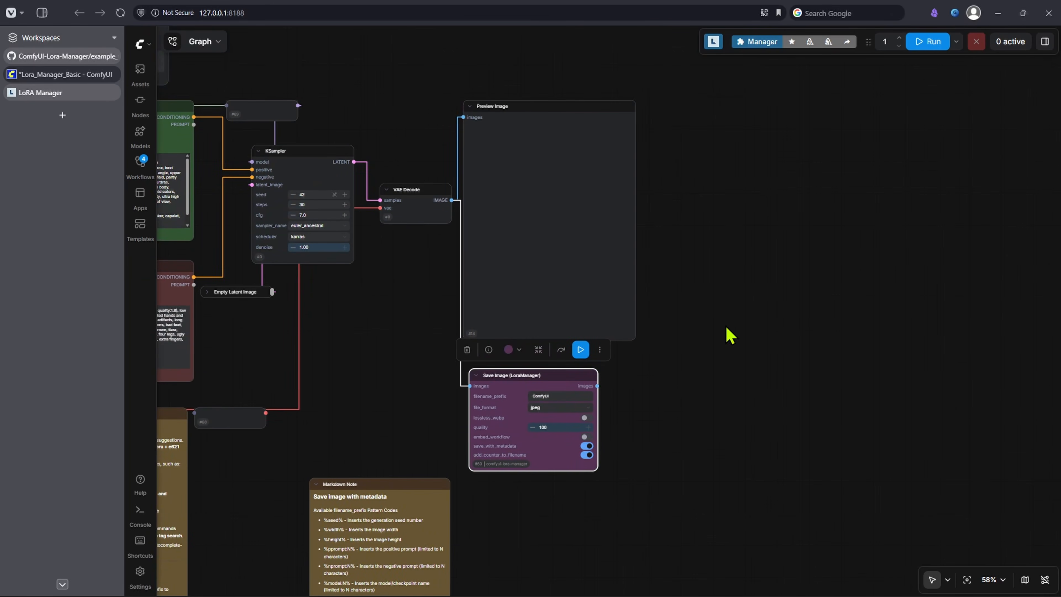
pyautogui.doubleClick(735, 197)
pyautogui.write('savr')
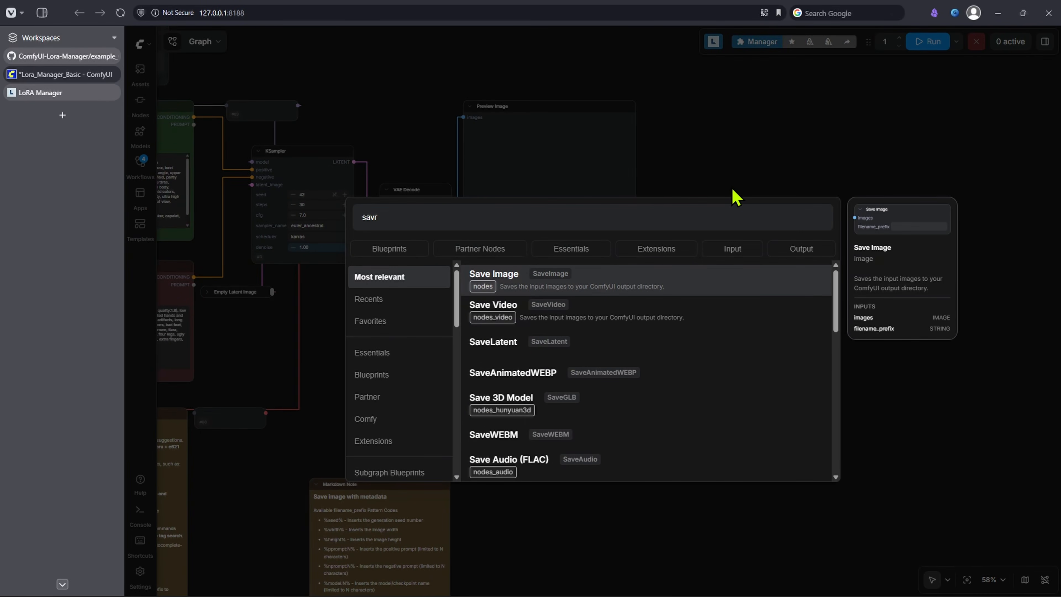
pyautogui.click(683, 288)
pyautogui.moveTo(687, 291); pyautogui.dragTo(738, 211)
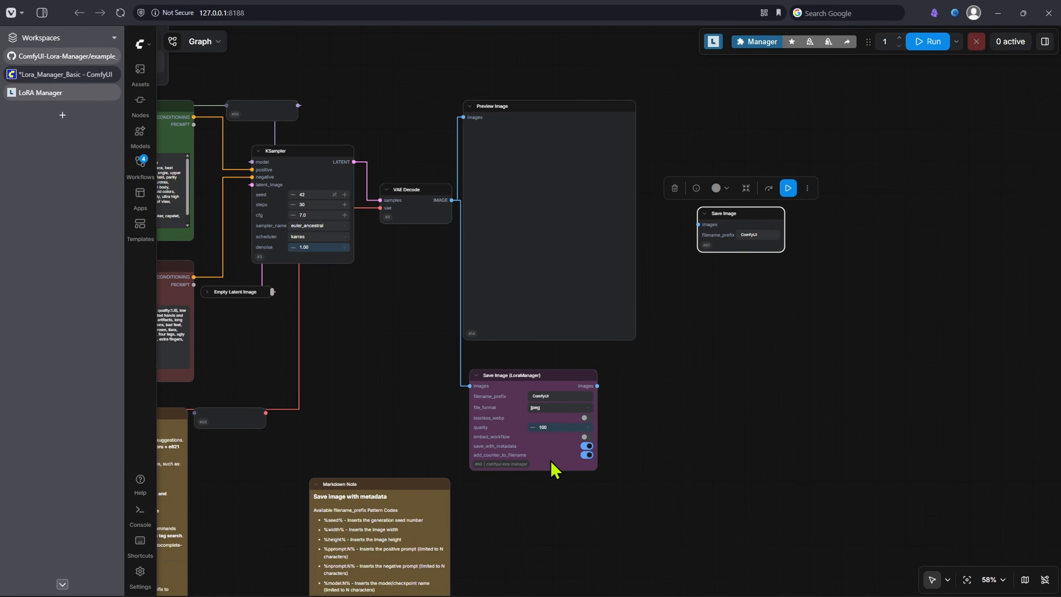
# Browse the comfyui-lora-manager extension templates and load the Lora_Randomizer workflow.
pyautogui.moveTo(375, 340); pyautogui.dragTo(730, 286)
pyautogui.moveTo(386, 378); pyautogui.dragTo(601, 297)
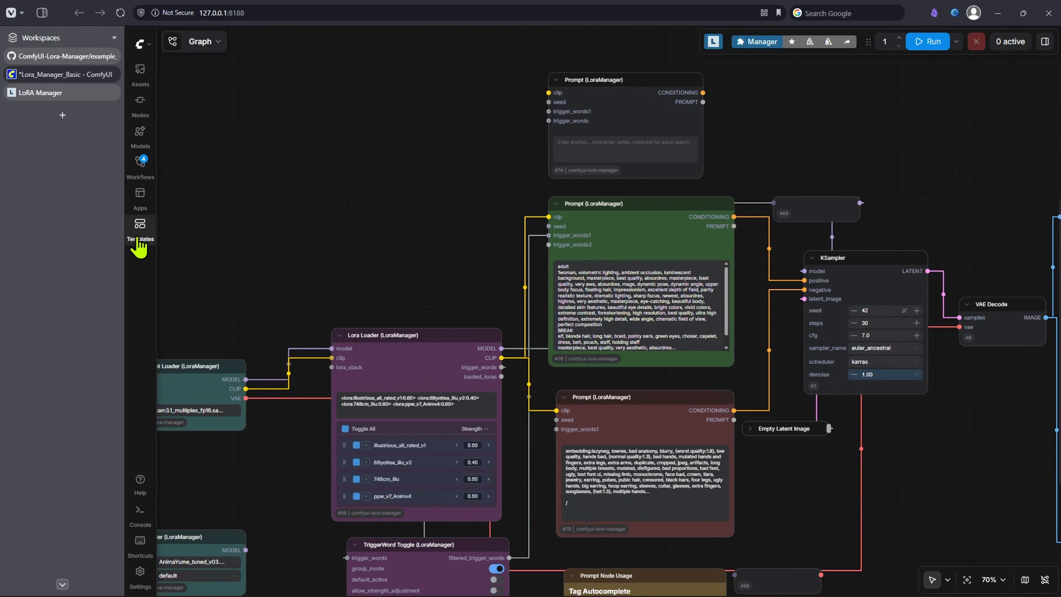
pyautogui.click(140, 234)
pyautogui.scroll(-1, 247, 485)
pyautogui.click(318, 529)
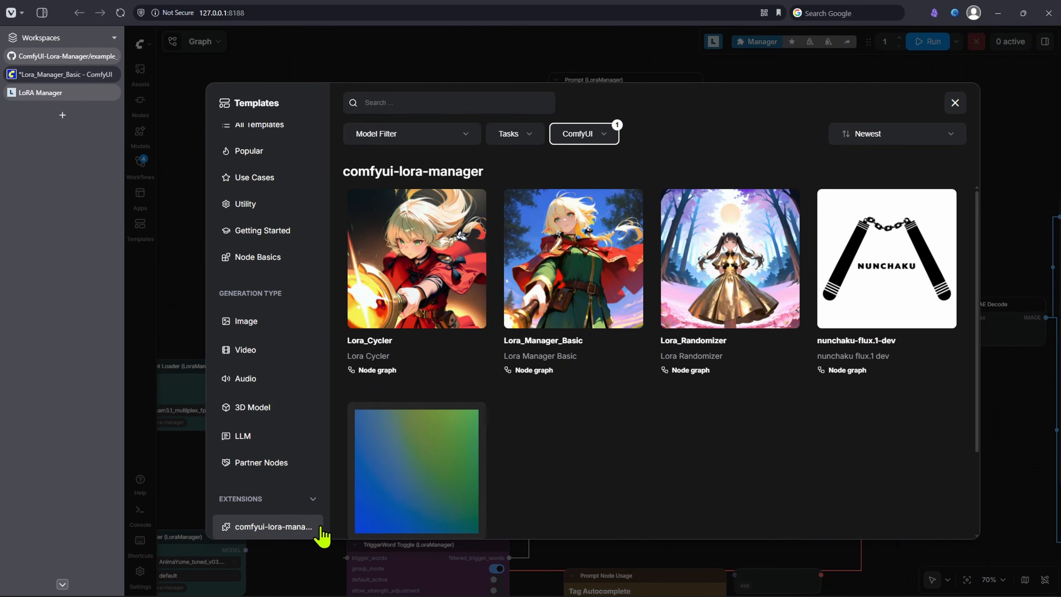
pyautogui.scroll(-3, 562, 438)
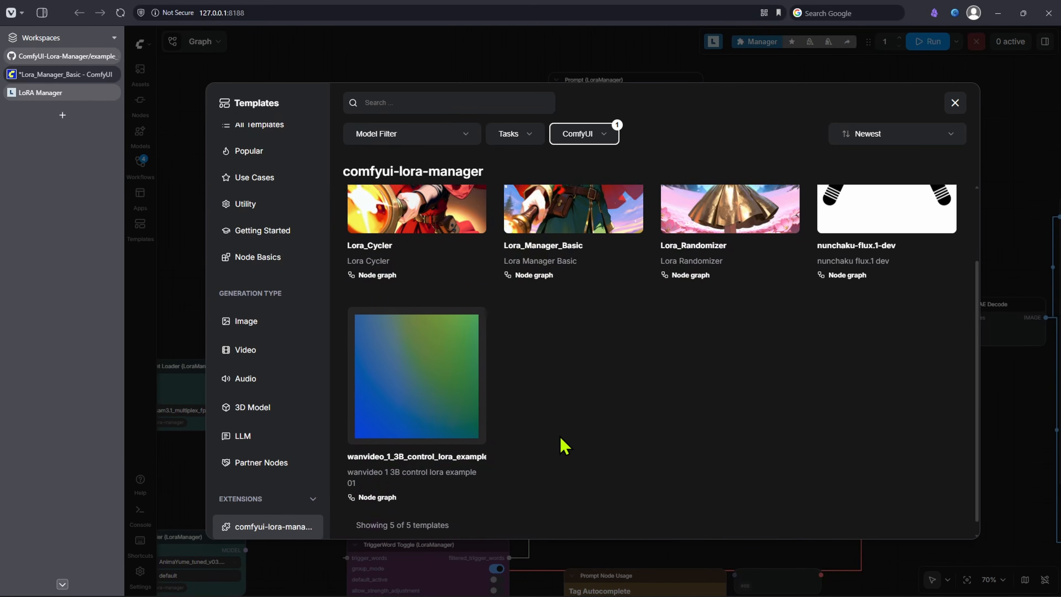
pyautogui.scroll(3, 732, 347)
pyautogui.click(732, 347)
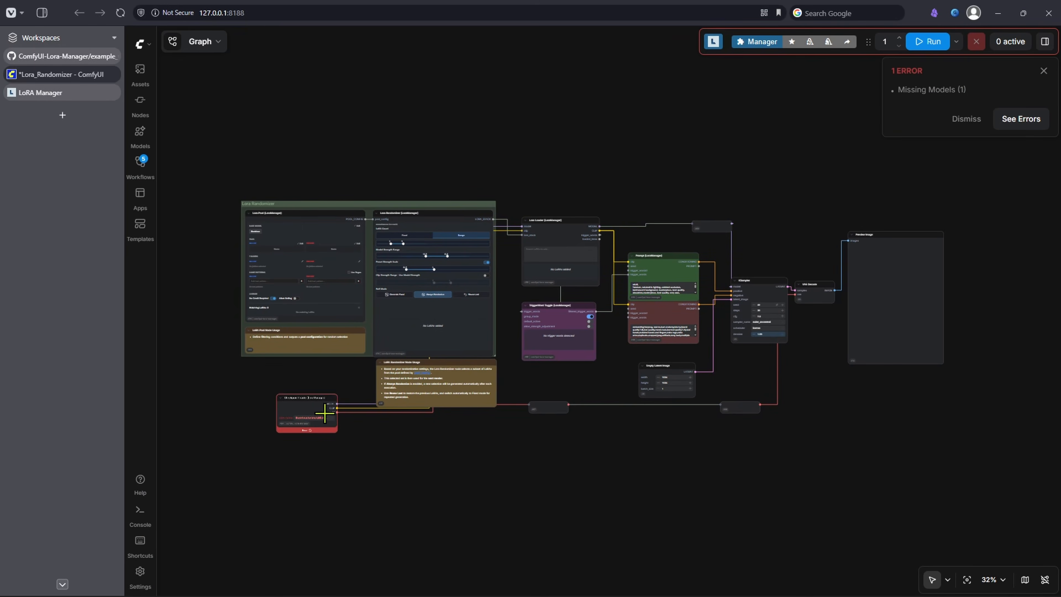
# Move the Checkpoint Loader below the other nodes and separate the Lora Randomizer group from its usage note.
pyautogui.moveTo(308, 410); pyautogui.dragTo(419, 454)
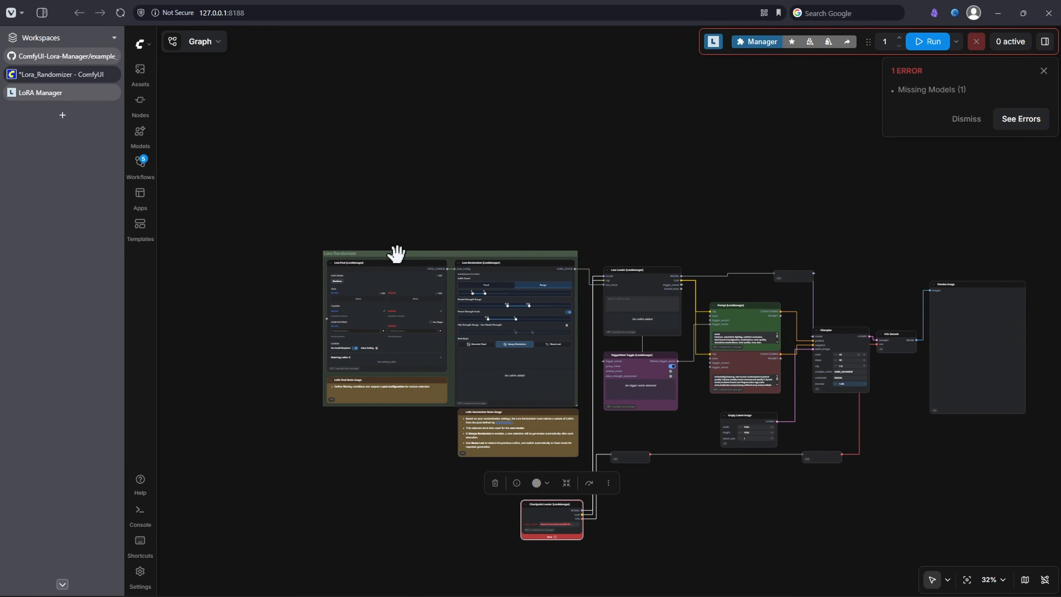
pyautogui.moveTo(425, 251); pyautogui.dragTo(391, 206)
pyautogui.moveTo(514, 402); pyautogui.dragTo(490, 397)
pyautogui.moveTo(636, 425); pyautogui.dragTo(596, 466)
# Spread out the Lora Loader, TriggerWord Toggle, both Prompt nodes, KSampler, Empty Latent Image and the VAE reroute.
pyautogui.moveTo(579, 299); pyautogui.dragTo(568, 267)
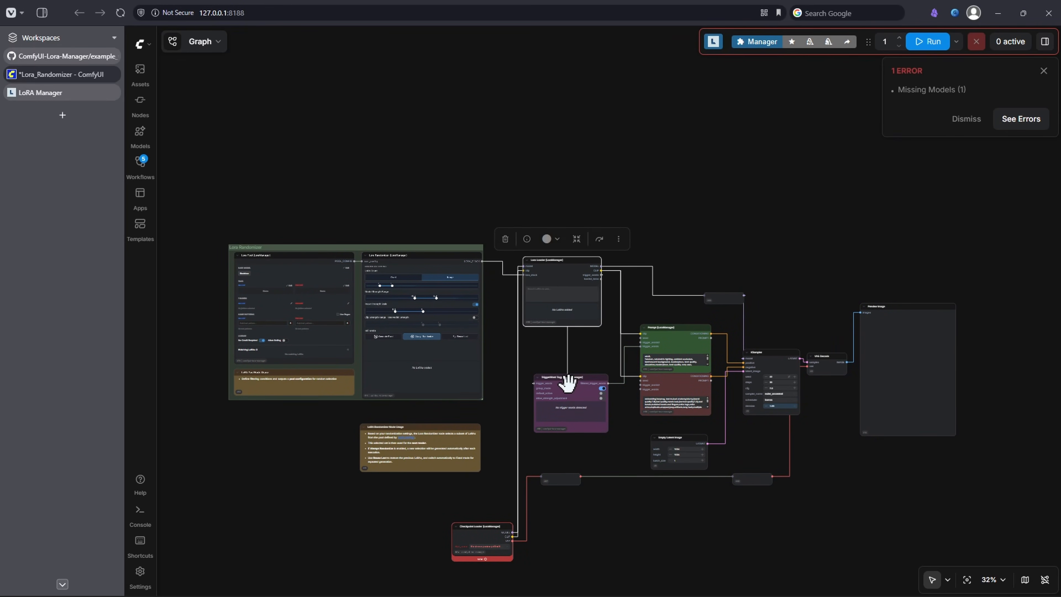
pyautogui.moveTo(568, 381); pyautogui.dragTo(535, 374)
pyautogui.moveTo(676, 330); pyautogui.dragTo(658, 308)
pyautogui.moveTo(680, 381); pyautogui.dragTo(637, 384)
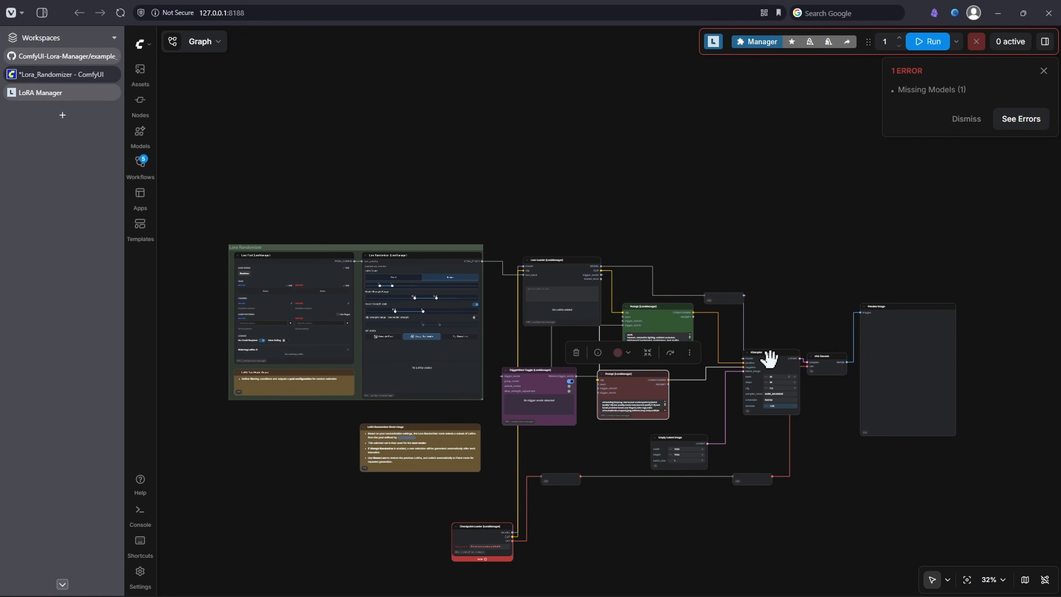
pyautogui.moveTo(769, 357); pyautogui.dragTo(752, 337)
pyautogui.moveTo(698, 437); pyautogui.dragTo(666, 441)
pyautogui.moveTo(746, 476); pyautogui.dragTo(745, 487)
# Set the Checkpoint Loader's ckpt_name to sam3.1_multiplex_fp16.safetensors.
pyautogui.scroll(9, 515, 562)
pyautogui.moveTo(513, 564); pyautogui.dragTo(526, 433)
pyautogui.click(479, 408)
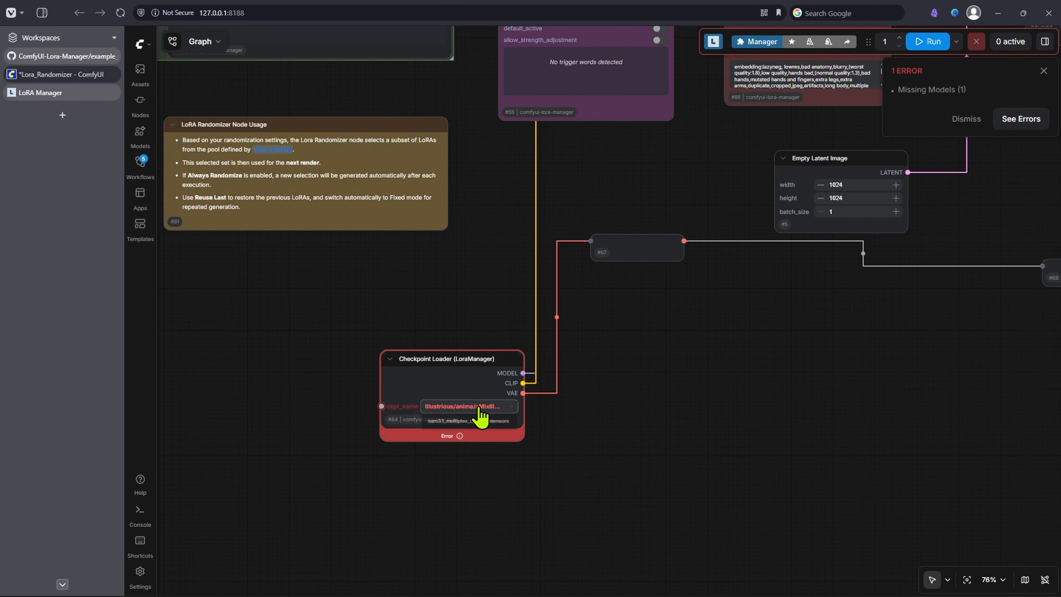
pyautogui.click(478, 420)
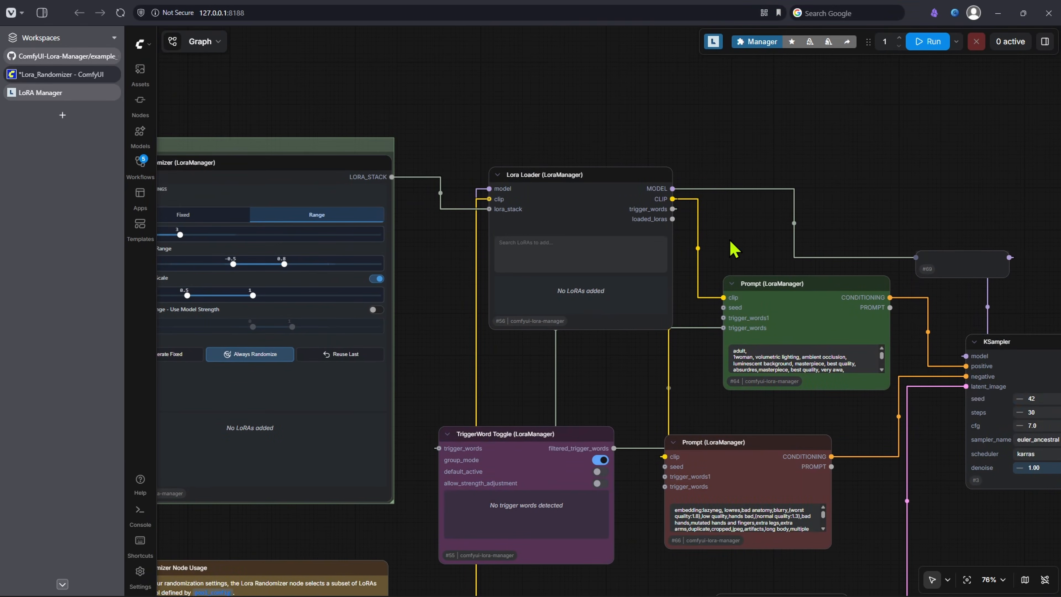
# Nudge the Lora Loader node and the Lora Randomizer group slightly to the left on the canvas.
pyautogui.moveTo(903, 286); pyautogui.dragTo(584, 215)
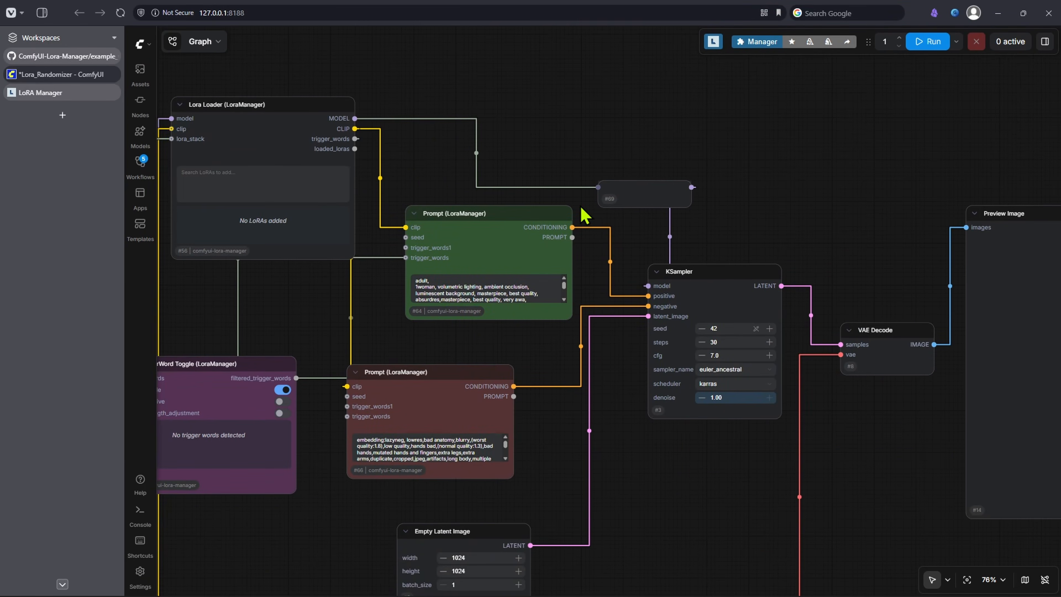
pyautogui.moveTo(668, 393); pyautogui.dragTo(379, 403)
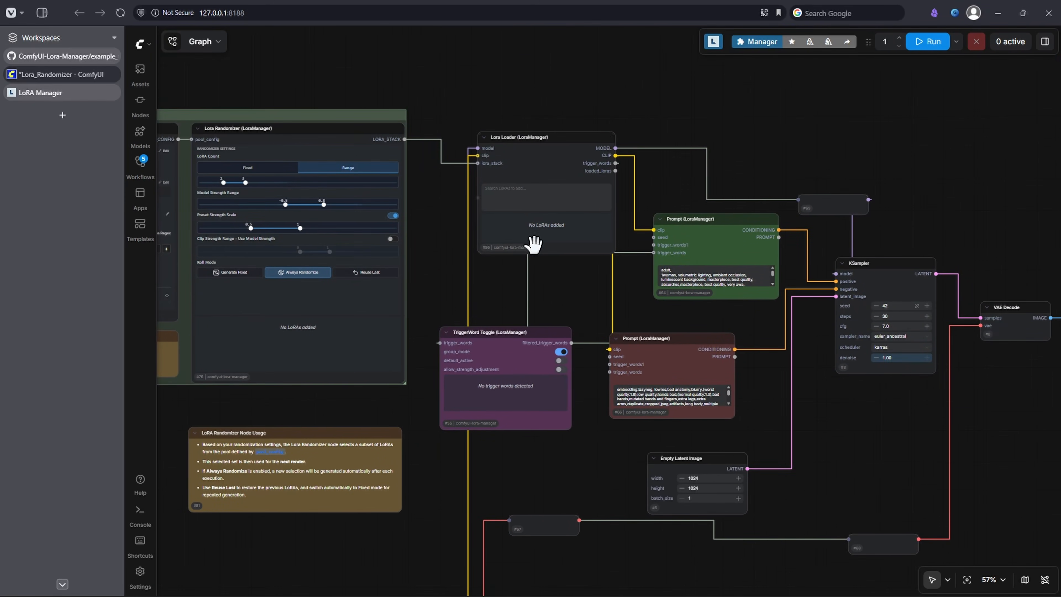
pyautogui.scroll(6, 525, 129)
pyautogui.moveTo(519, 163); pyautogui.dragTo(498, 163)
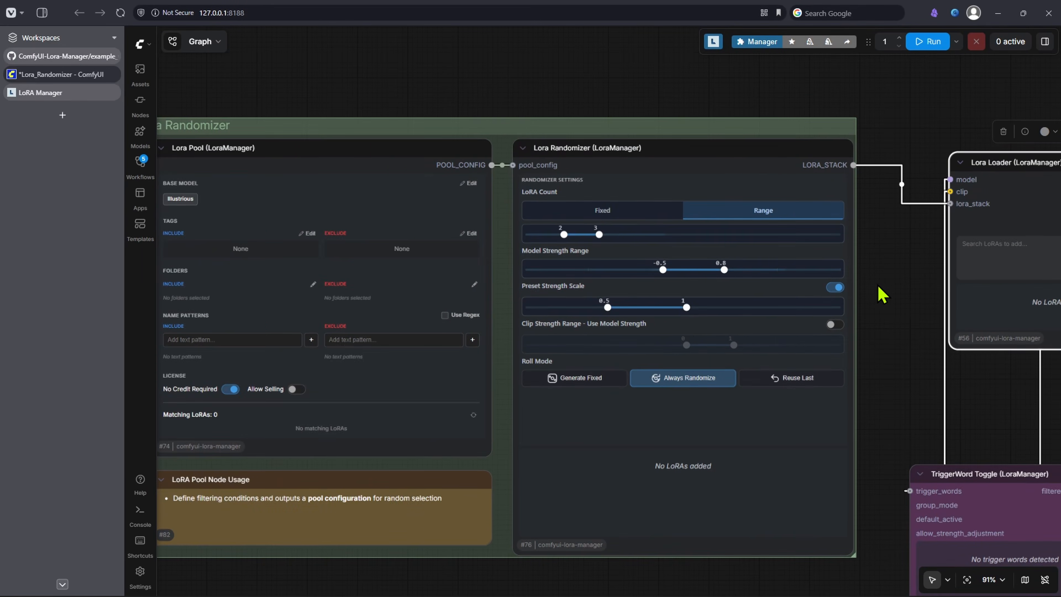
pyautogui.scroll(-2, 509, 147)
pyautogui.moveTo(471, 145); pyautogui.dragTo(461, 145)
# Examine the Lora Pool node's filter settings and the base models offered for its filter.
pyautogui.scroll(8, 223, 180)
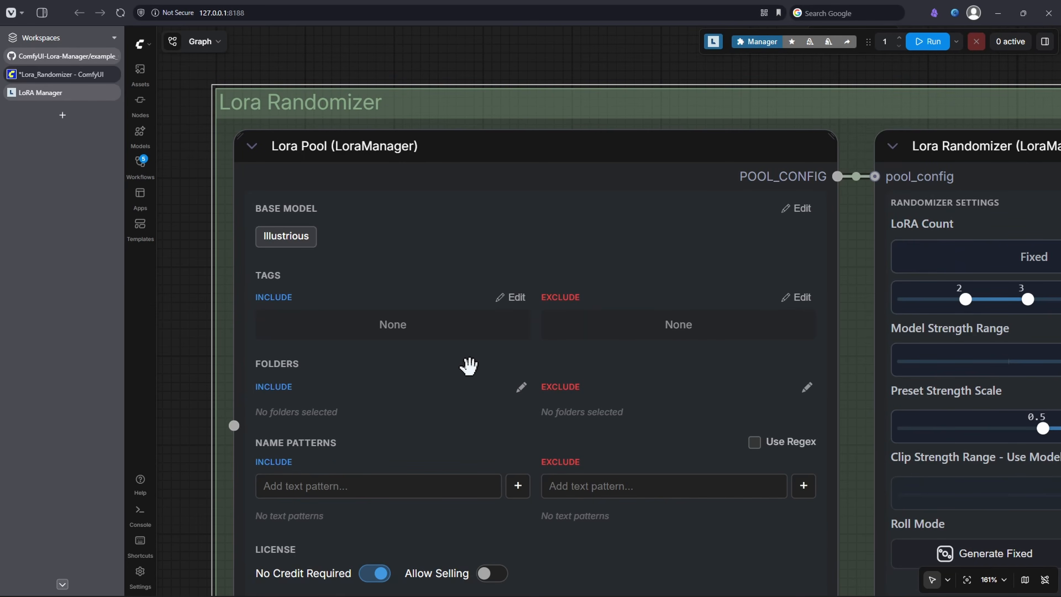
pyautogui.scroll(-4, 468, 367)
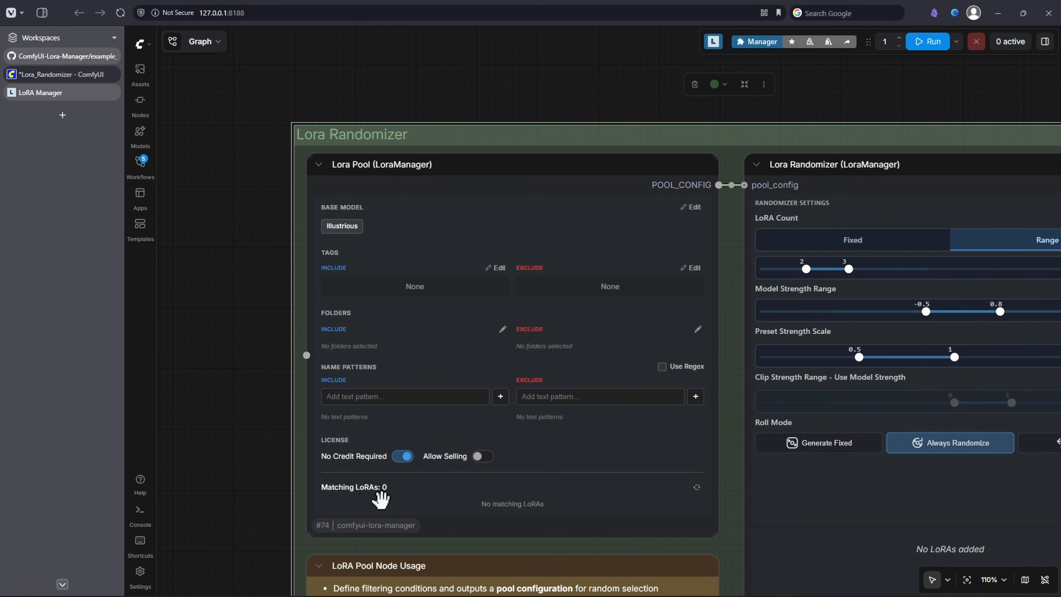
pyautogui.scroll(2, 318, 342)
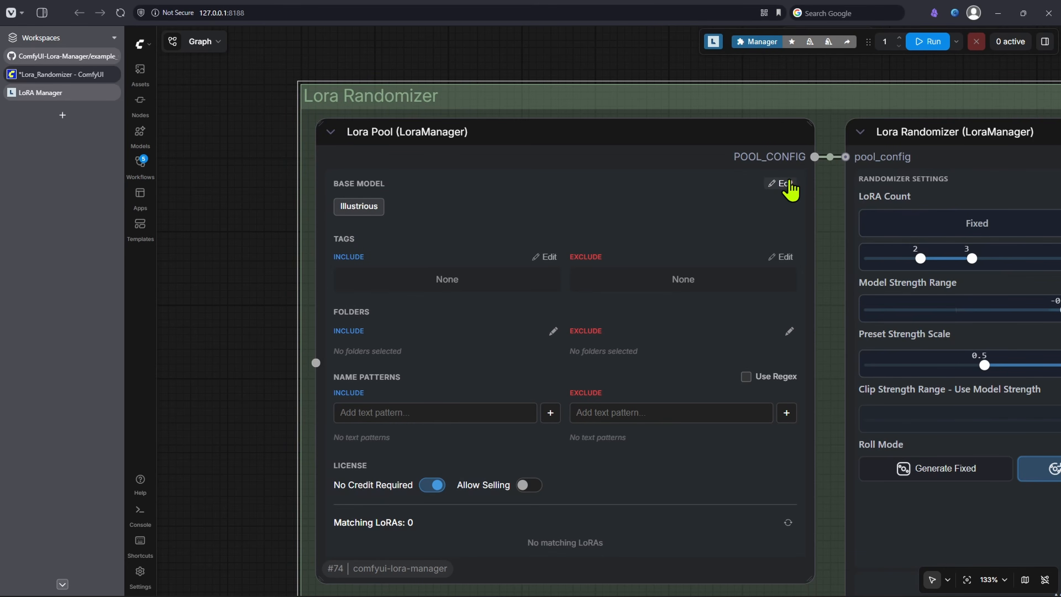
pyautogui.click(781, 183)
pyautogui.click(734, 260)
pyautogui.click(783, 185)
pyautogui.click(692, 254)
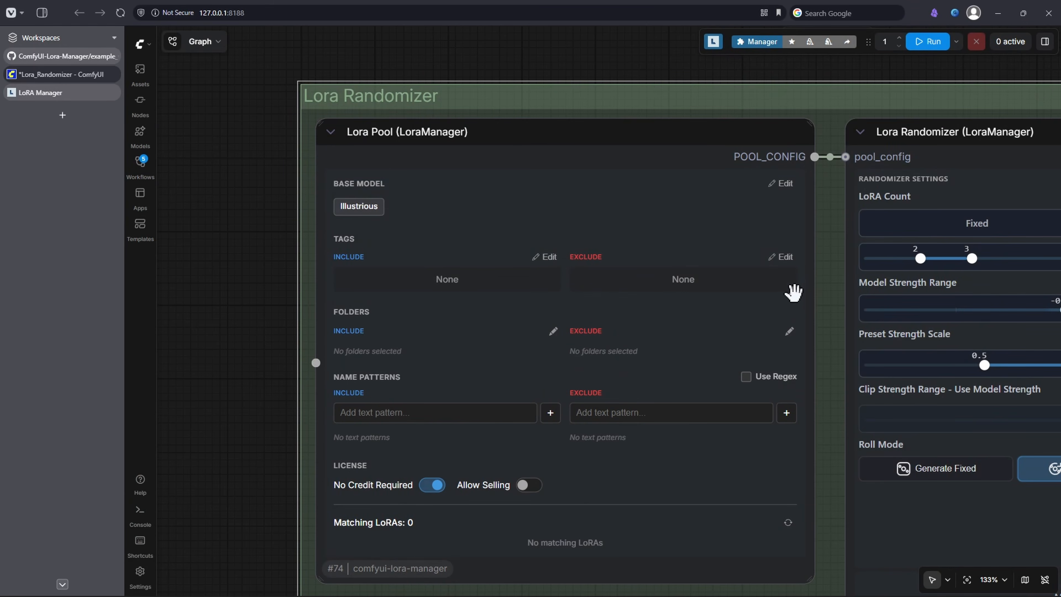
# Add Unknown and ZImageTurbo to the Lora Pool node's base model filter.
pyautogui.click(785, 186)
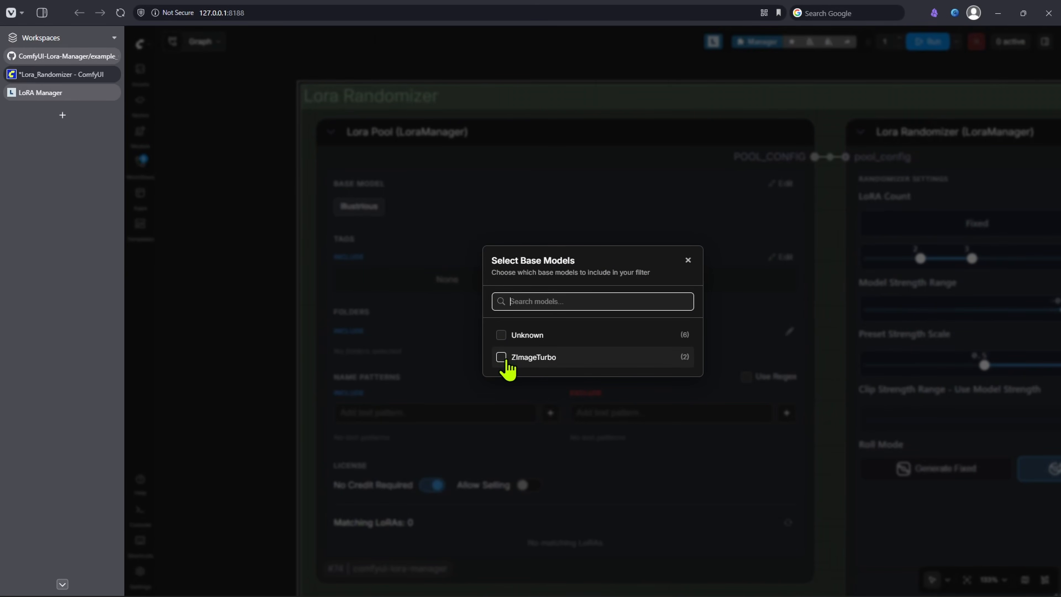
pyautogui.click(500, 335)
pyautogui.click(501, 356)
pyautogui.click(651, 300)
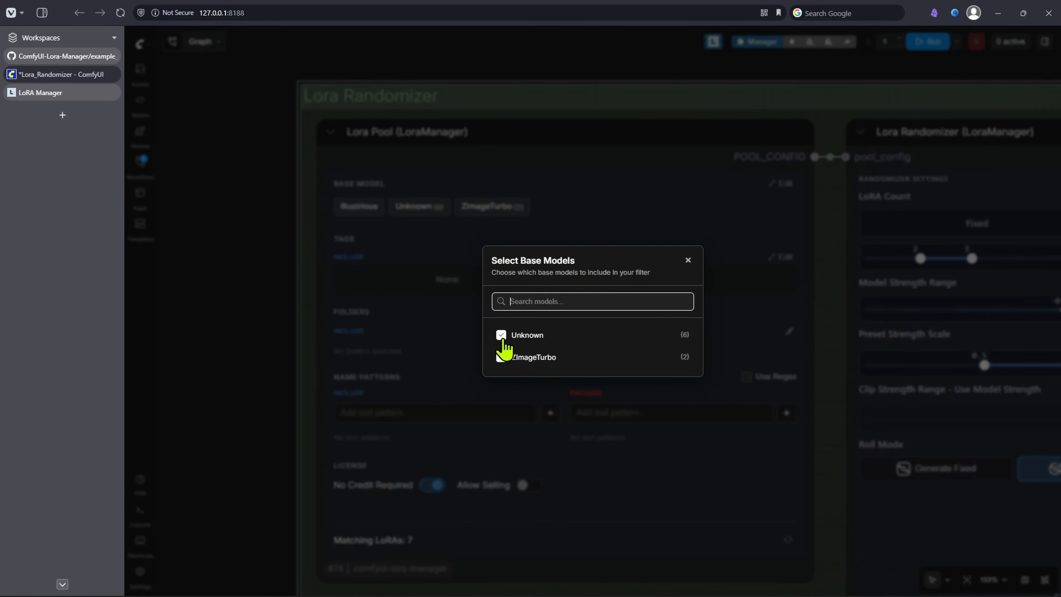
pyautogui.click(688, 260)
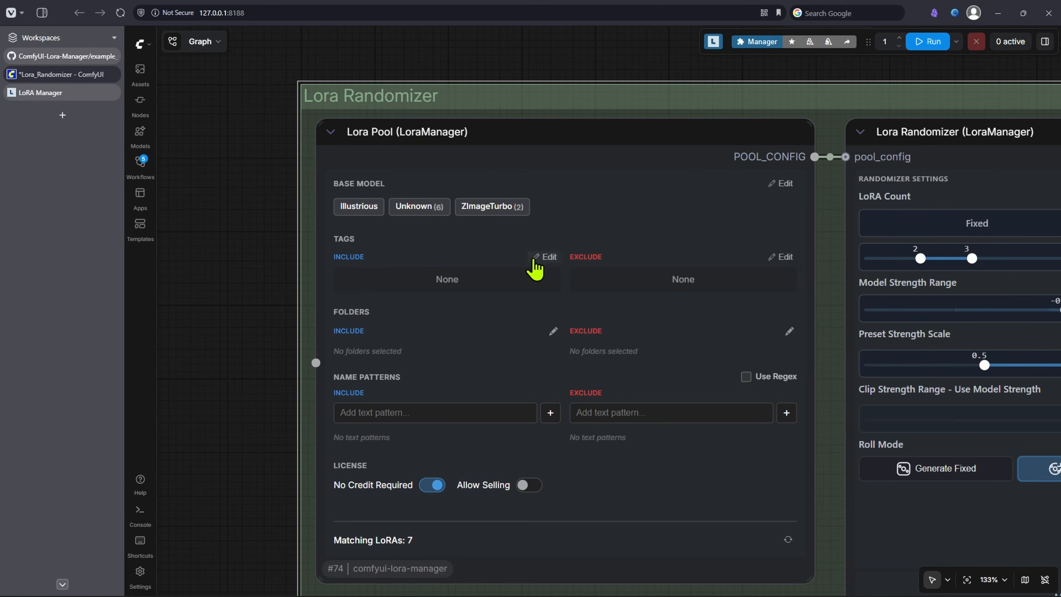
# Add realistic and realistic style to the Lora Pool node's include tags filter.
pyautogui.click(542, 256)
pyautogui.scroll(-4, 584, 234)
pyautogui.click(511, 395)
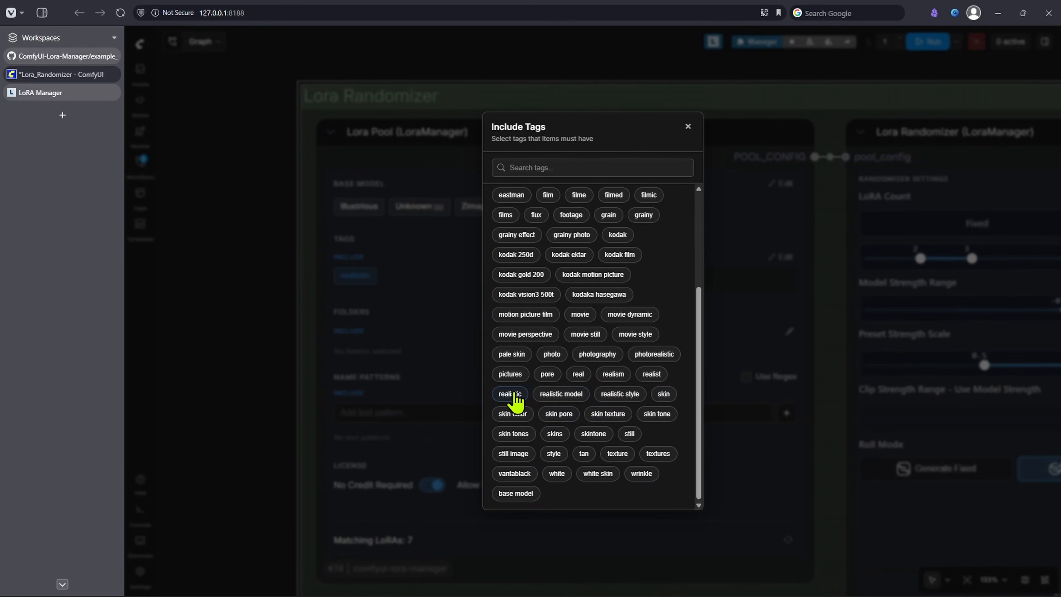
pyautogui.click(623, 394)
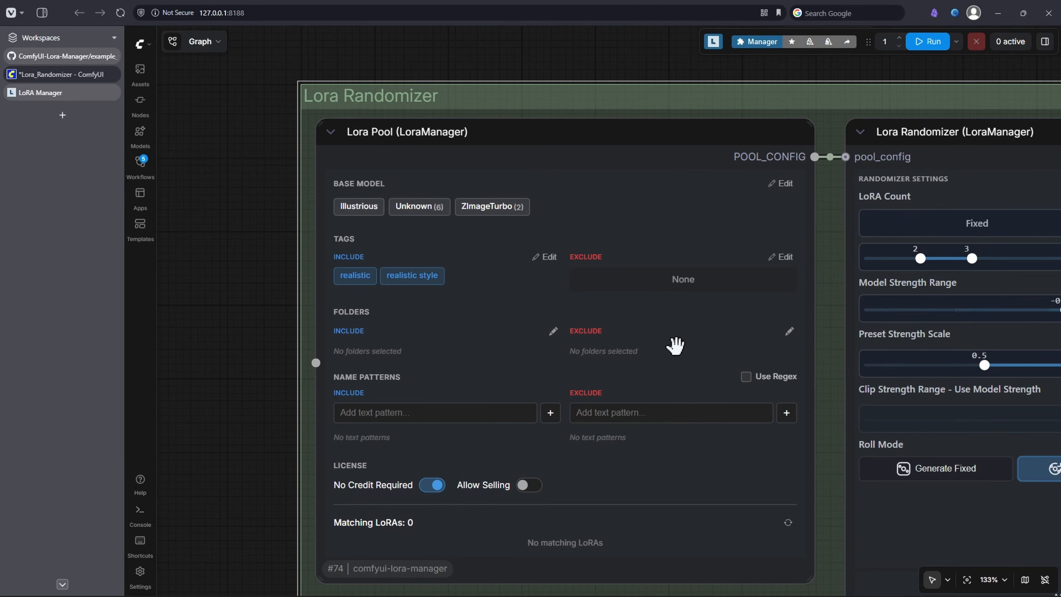
# Check which folders can be included in the Lora Pool filter and review the node's filter settings and matching LoRAs.
pyautogui.click(547, 332)
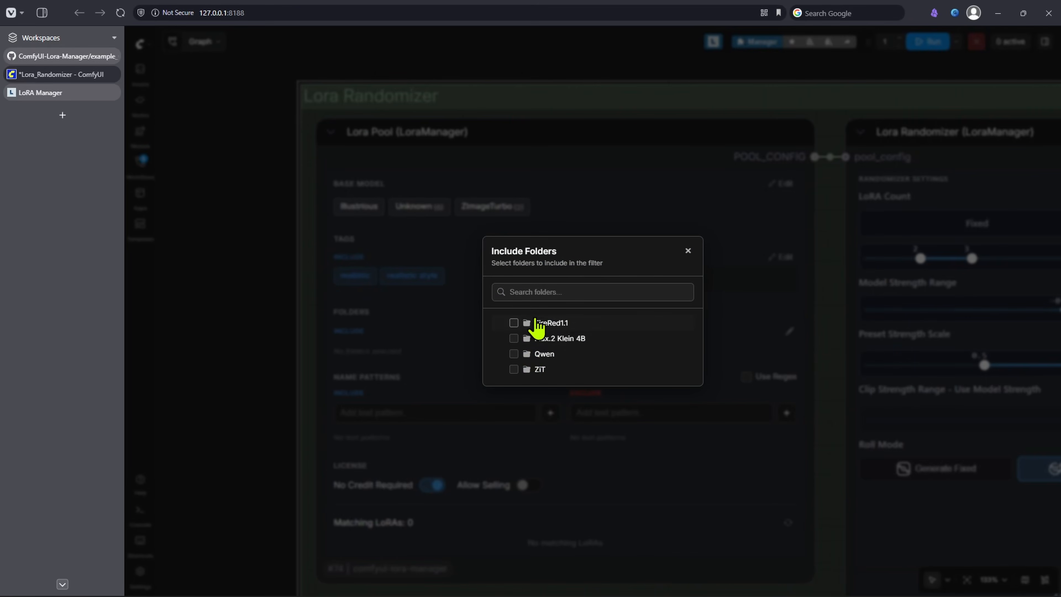
pyautogui.click(696, 204)
pyautogui.scroll(-3, 375, 381)
pyautogui.scroll(5, 331, 422)
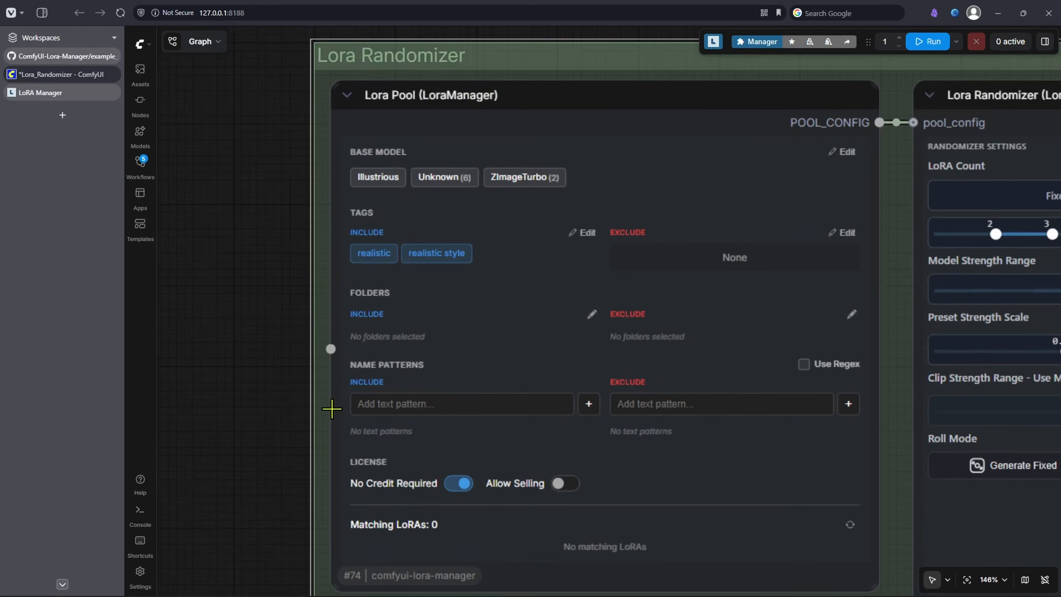
pyautogui.moveTo(331, 466); pyautogui.dragTo(320, 390)
pyautogui.scroll(-3, 325, 414)
pyautogui.scroll(-2, 320, 399)
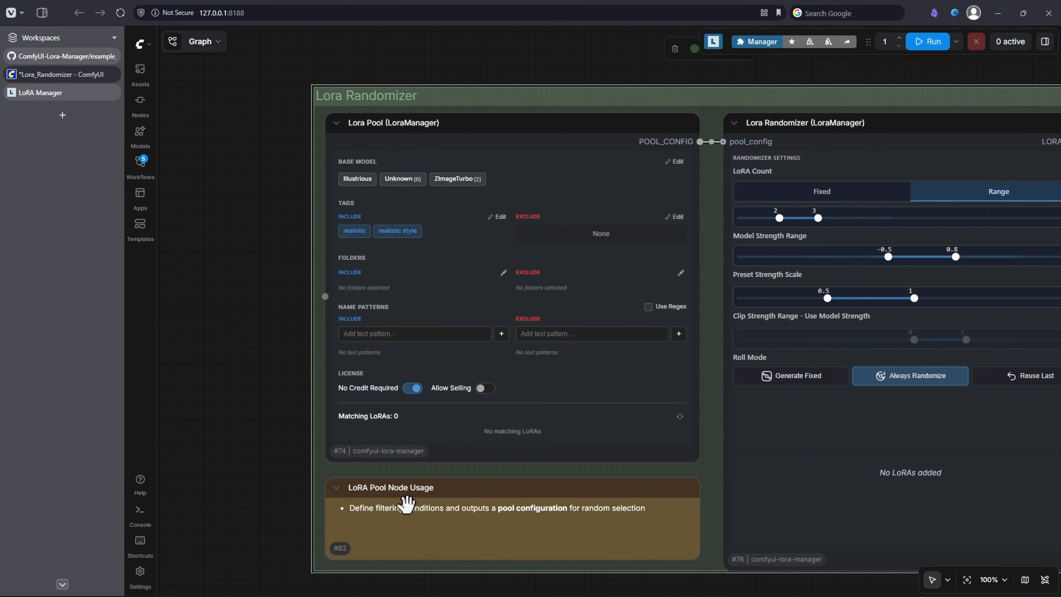
pyautogui.moveTo(427, 465); pyautogui.dragTo(421, 393)
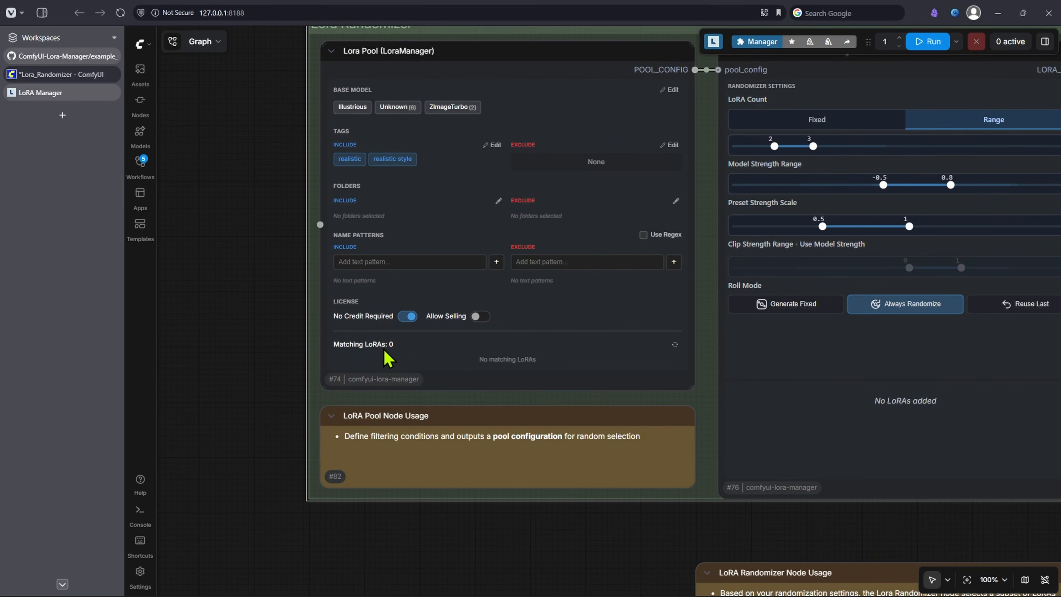
pyautogui.moveTo(331, 216); pyautogui.dragTo(326, 290)
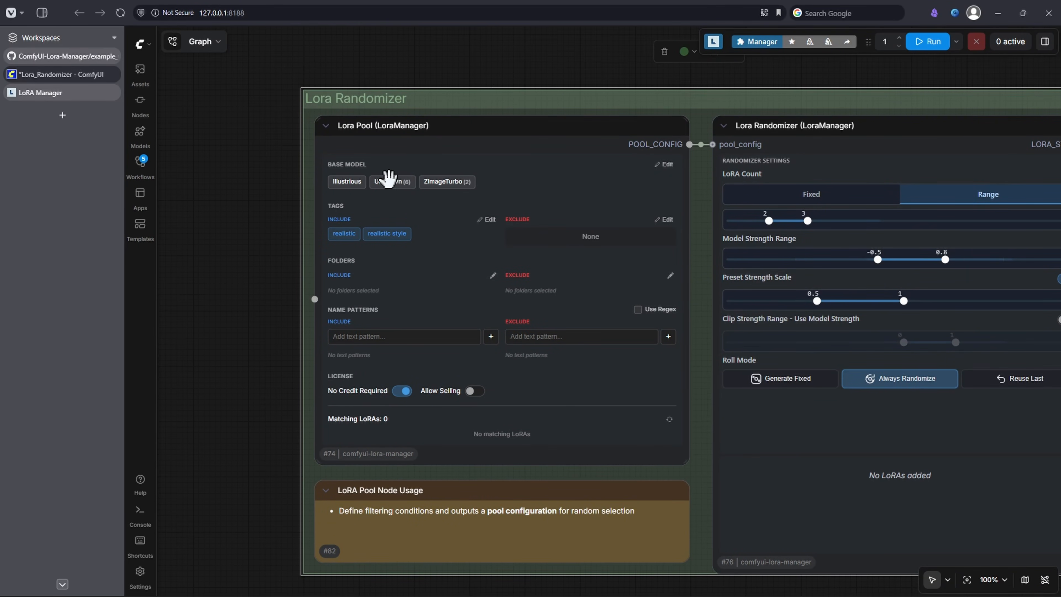
# Remove realistic and realistic style from the Lora Pool node's include tags.
pyautogui.click(488, 222)
pyautogui.scroll(-5, 618, 376)
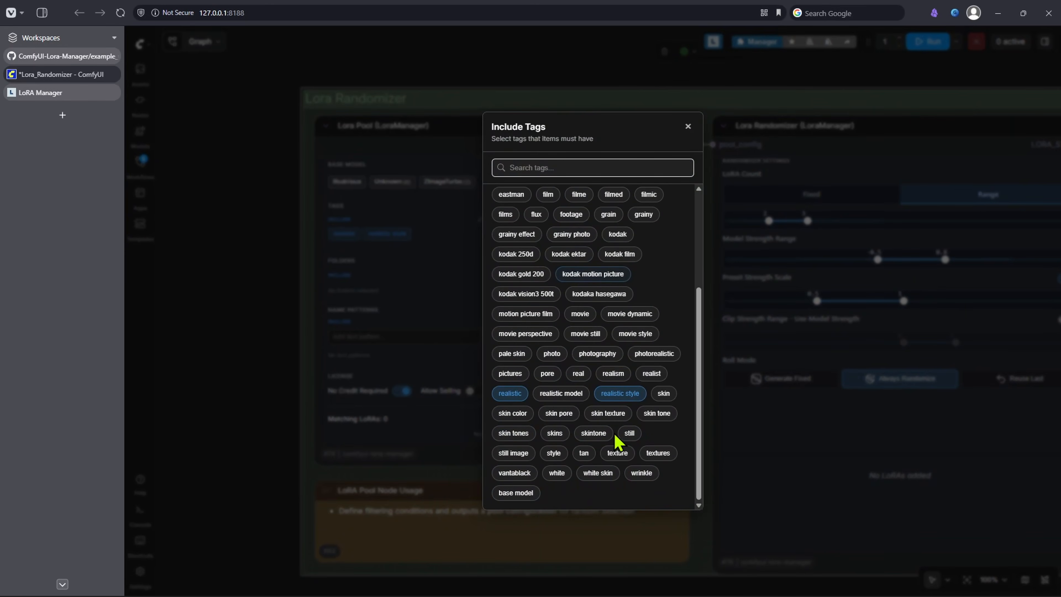
pyautogui.click(619, 395)
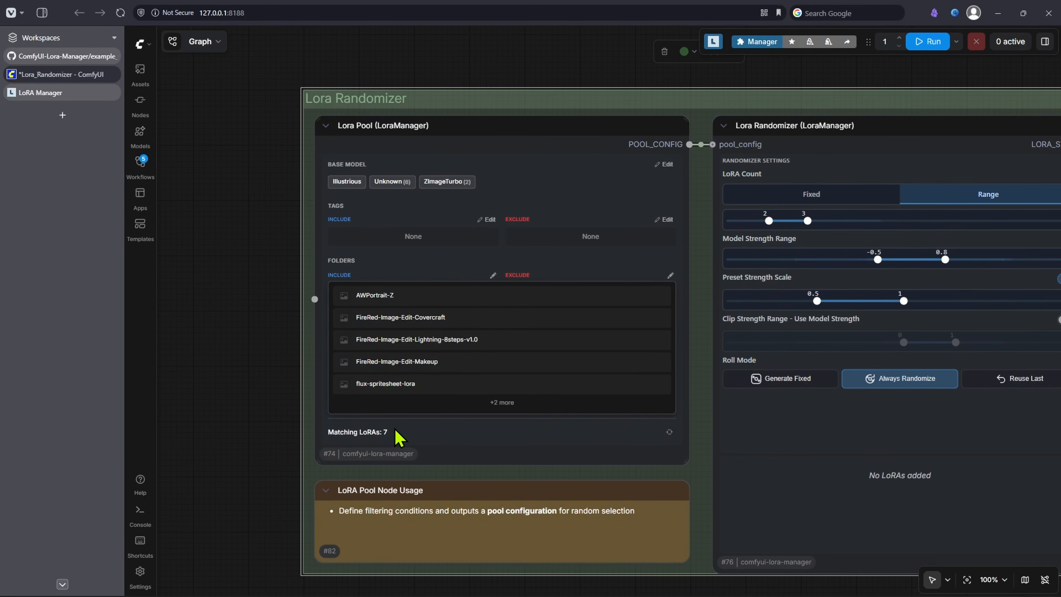
# Include the ZiT folder in the Lora Pool filter and turn off its No Credit Required license option.
pyautogui.click(493, 276)
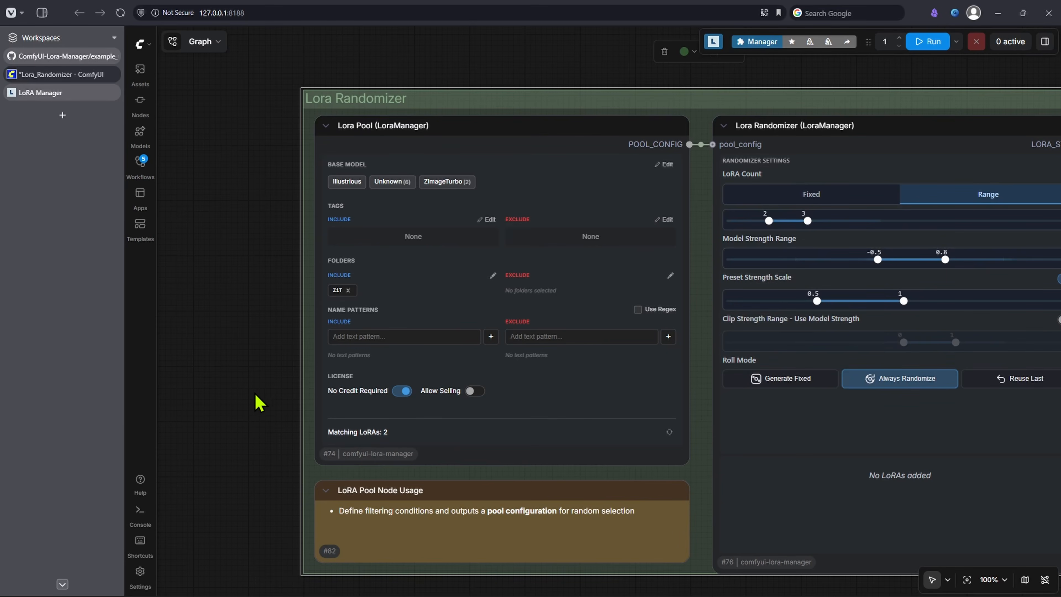
pyautogui.scroll(3, 326, 396)
pyautogui.click(431, 391)
pyautogui.scroll(-6, 298, 324)
# Set the Lora Randomizer node's LoRA Count range to 1–3.
pyautogui.moveTo(635, 274); pyautogui.dragTo(542, 320)
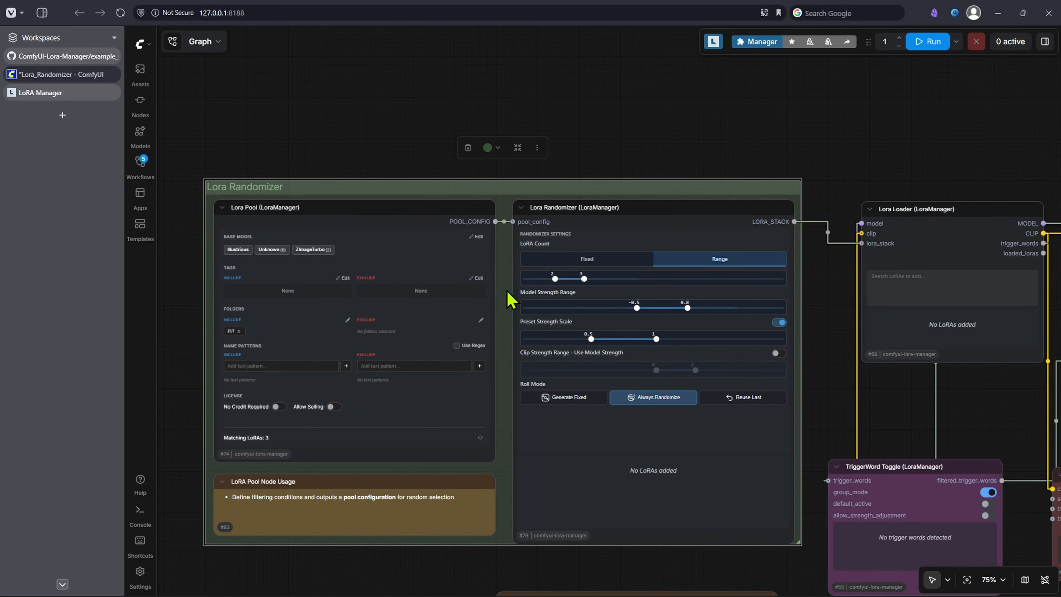
pyautogui.scroll(3, 507, 295)
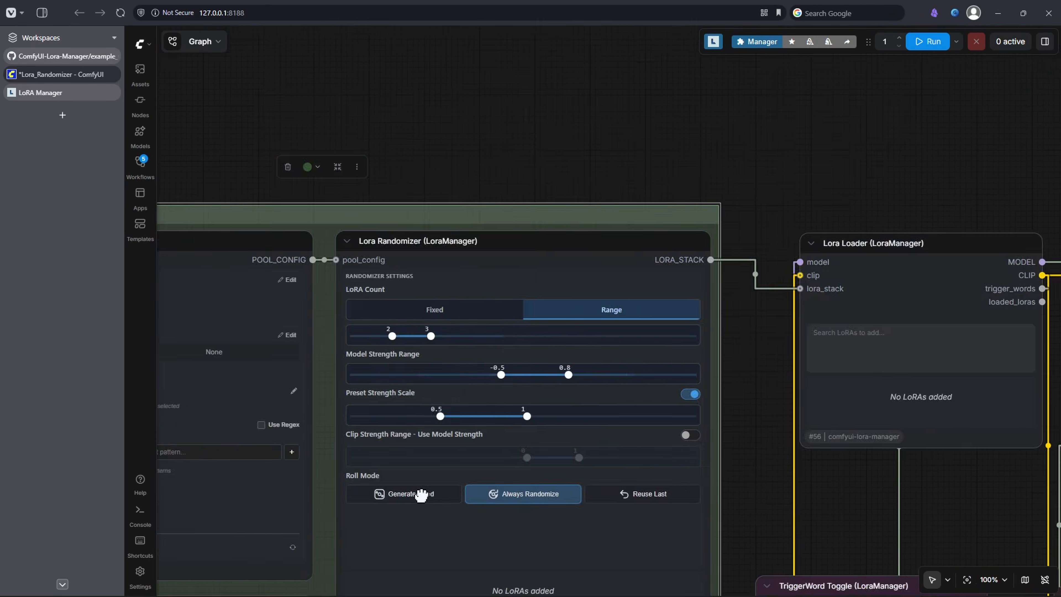
pyautogui.scroll(4, 413, 561)
pyautogui.scroll(-4, 552, 455)
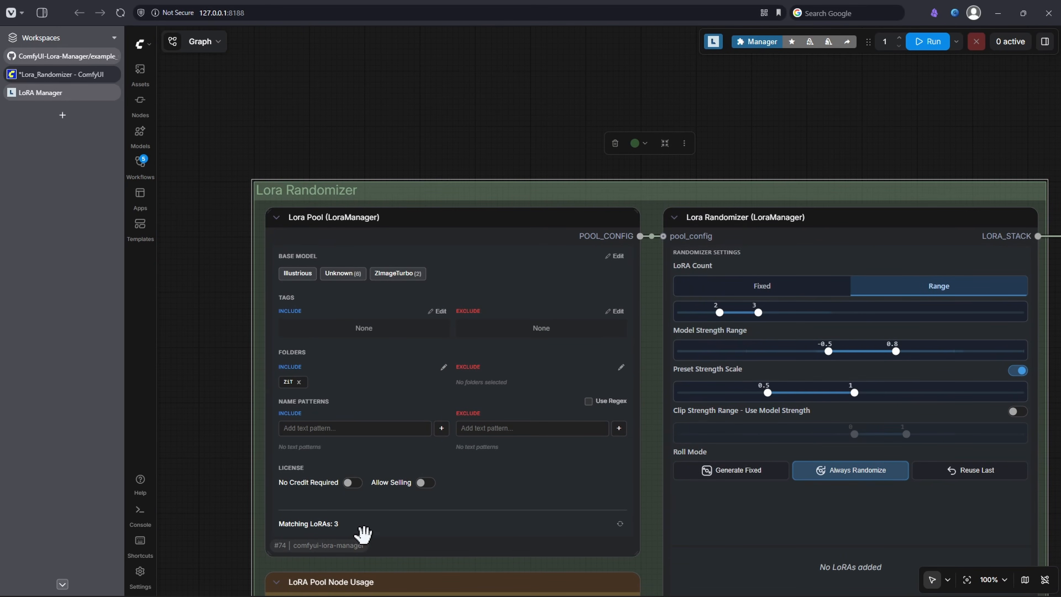
pyautogui.moveTo(330, 531)
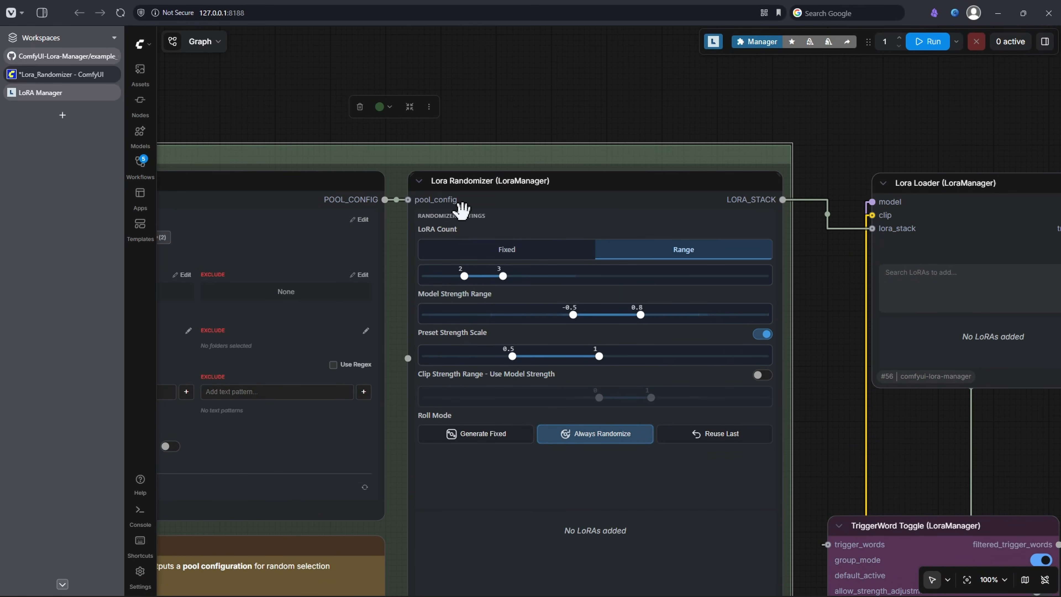
pyautogui.scroll(4, 395, 264)
pyautogui.moveTo(324, 241); pyautogui.dragTo(265, 241)
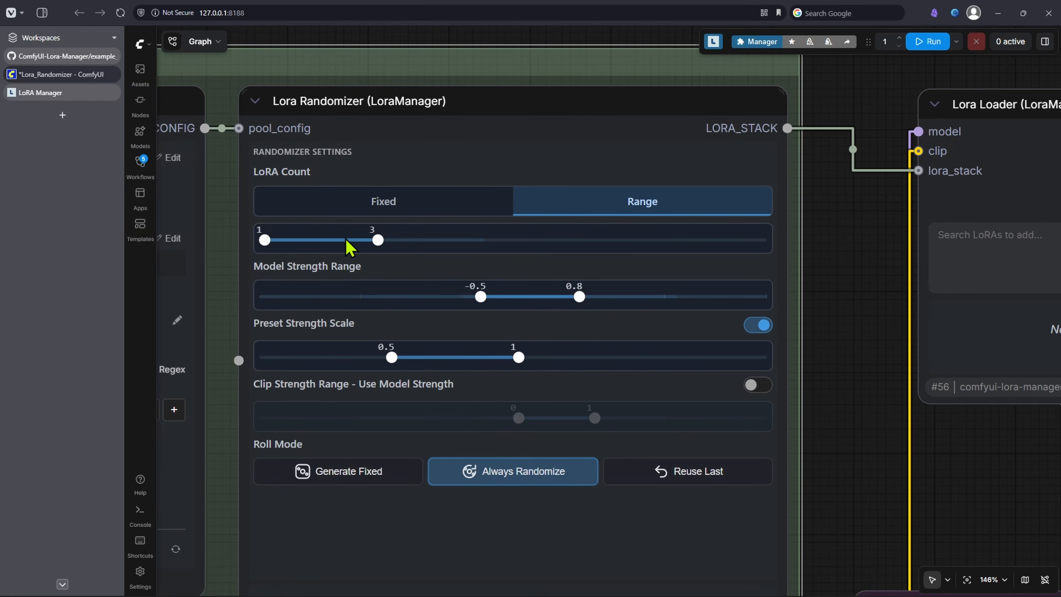
pyautogui.moveTo(378, 241)
pyautogui.mouseDown()
pyautogui.moveTo(434, 242)
pyautogui.moveTo(378, 241)
pyautogui.mouseUp()
pyautogui.scroll(-5, 401, 324)
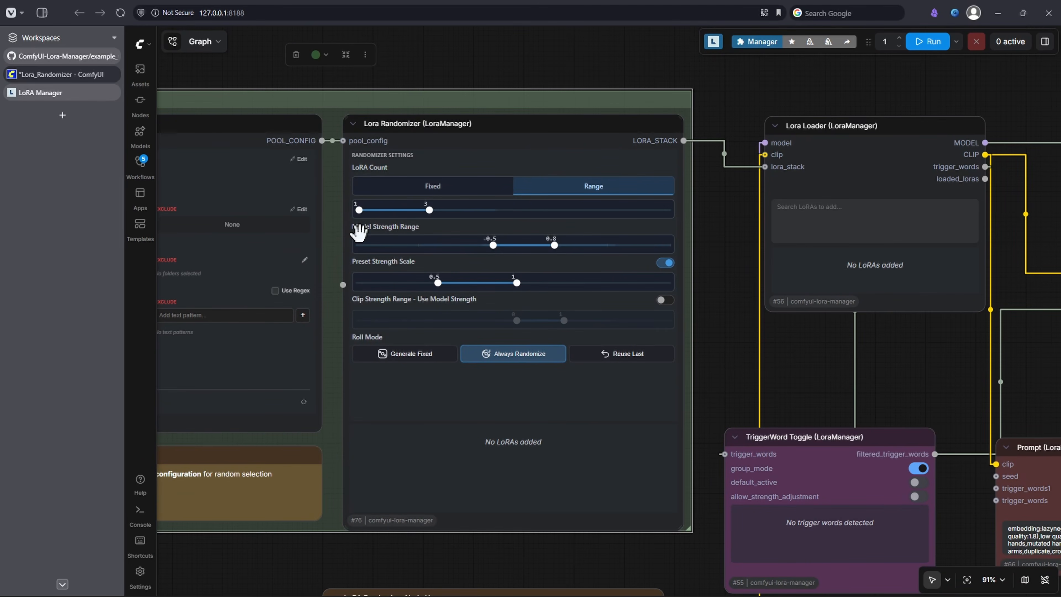
# Raise the upper limit of the Lora Randomizer's Model Strength Range to 1.5, with Always Randomize as the roll mode.
pyautogui.scroll(5, 497, 325)
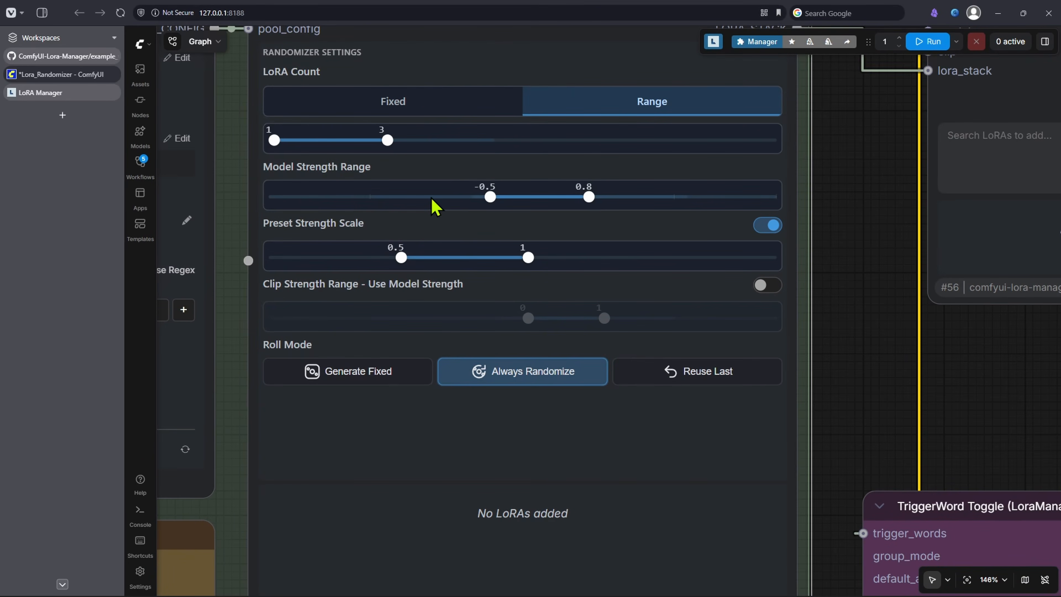
pyautogui.moveTo(588, 198); pyautogui.dragTo(642, 200)
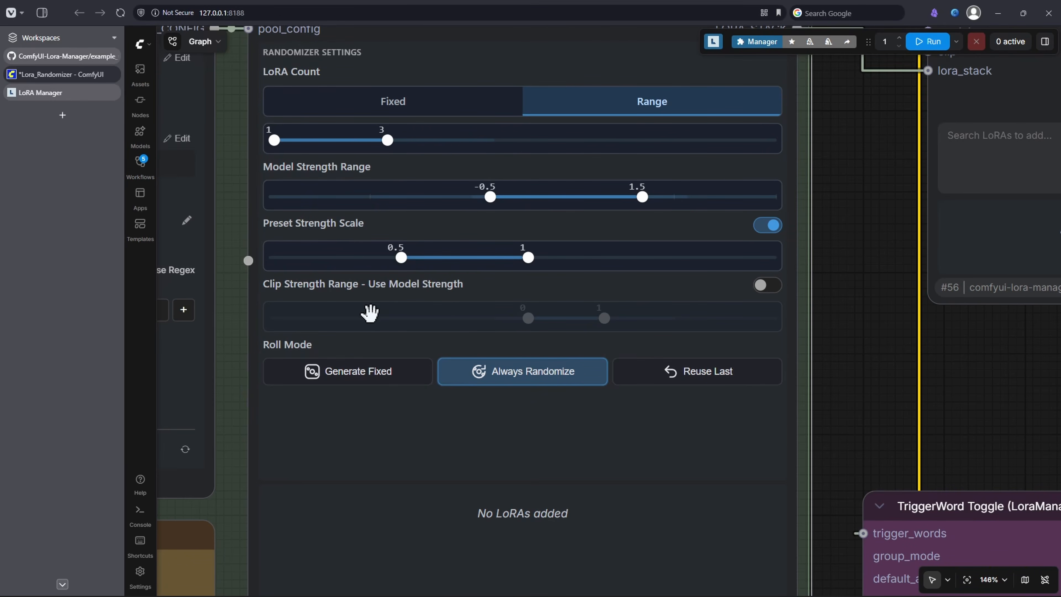
pyautogui.click(518, 376)
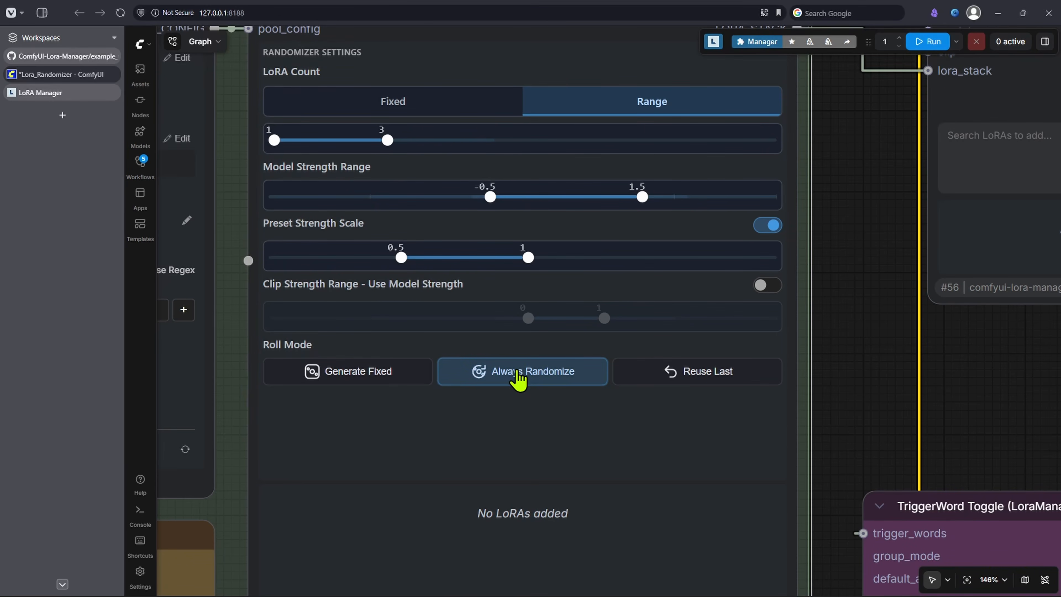
# Nudge the Lora Loader node slightly upward beside the Lora Randomizer group.
pyautogui.scroll(-5, 563, 457)
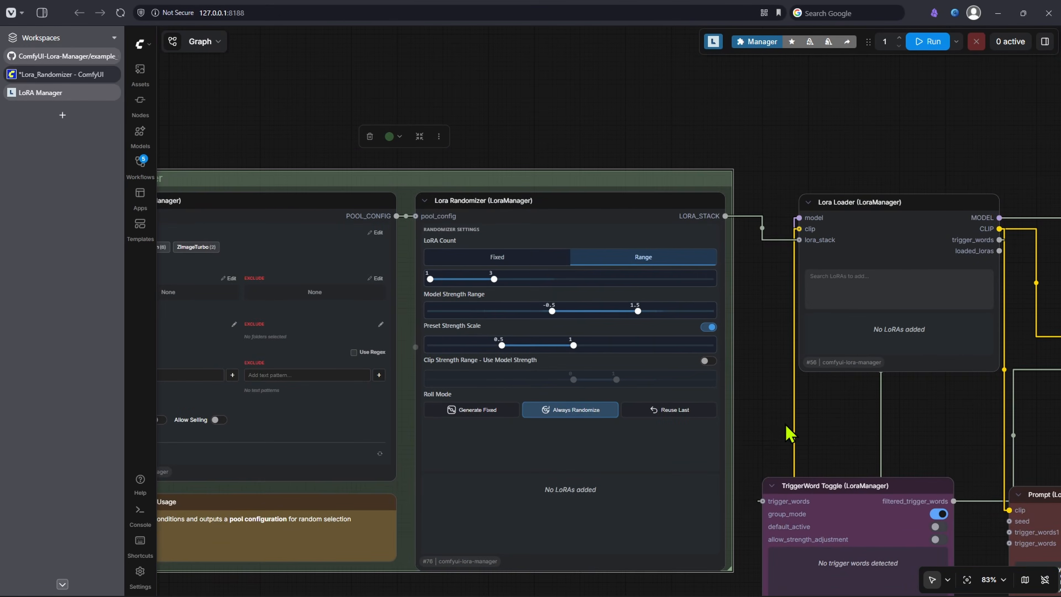
pyautogui.moveTo(867, 399); pyautogui.dragTo(468, 379)
pyautogui.moveTo(505, 226); pyautogui.dragTo(513, 209)
pyautogui.scroll(-5, 568, 391)
pyautogui.moveTo(459, 498); pyautogui.dragTo(456, 326)
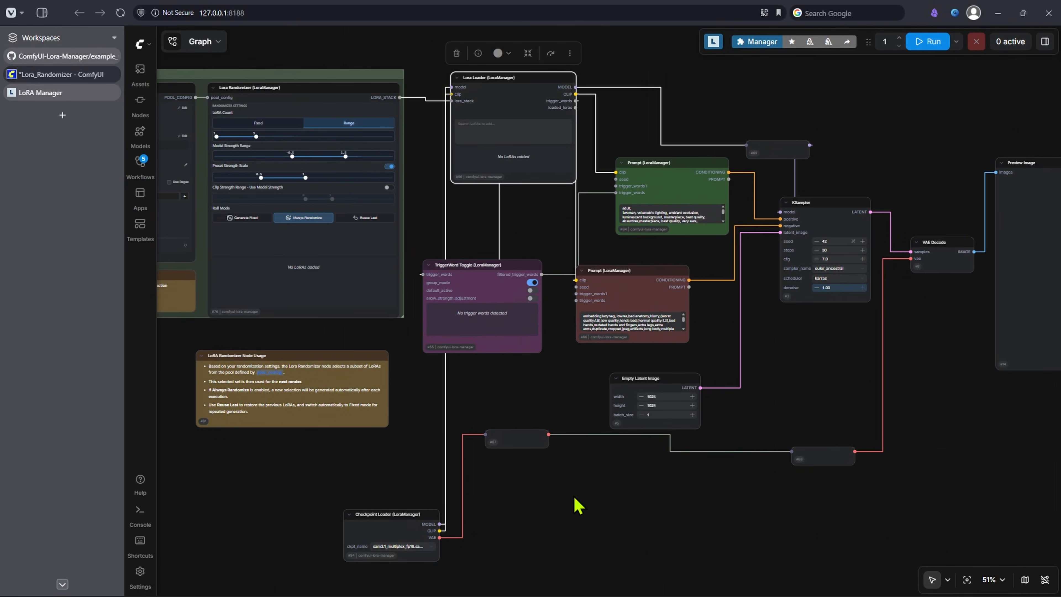
pyautogui.moveTo(438, 244); pyautogui.dragTo(634, 317)
pyautogui.moveTo(900, 396); pyautogui.dragTo(539, 326)
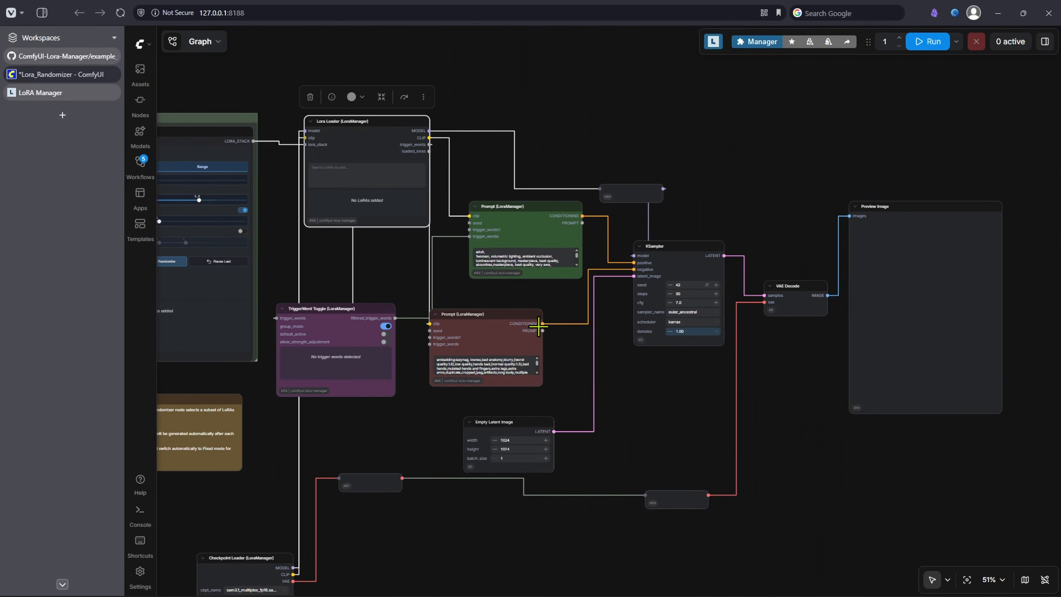
# Move the red negative Prompt node closer beneath the green positive Prompt node.
pyautogui.scroll(10, 376, 376)
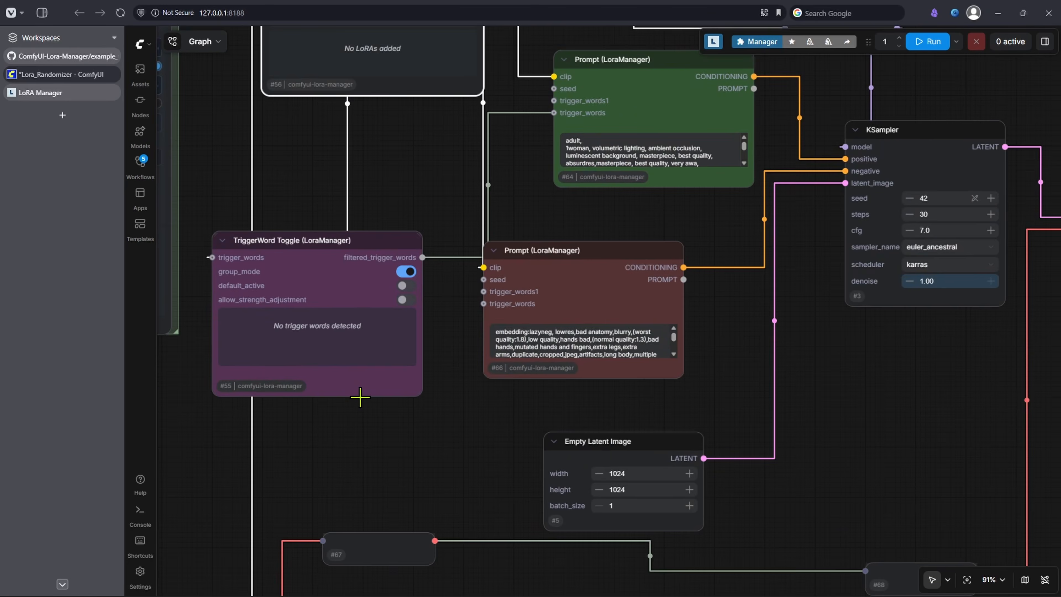
pyautogui.scroll(-4, 543, 285)
pyautogui.moveTo(560, 305); pyautogui.dragTo(353, 308)
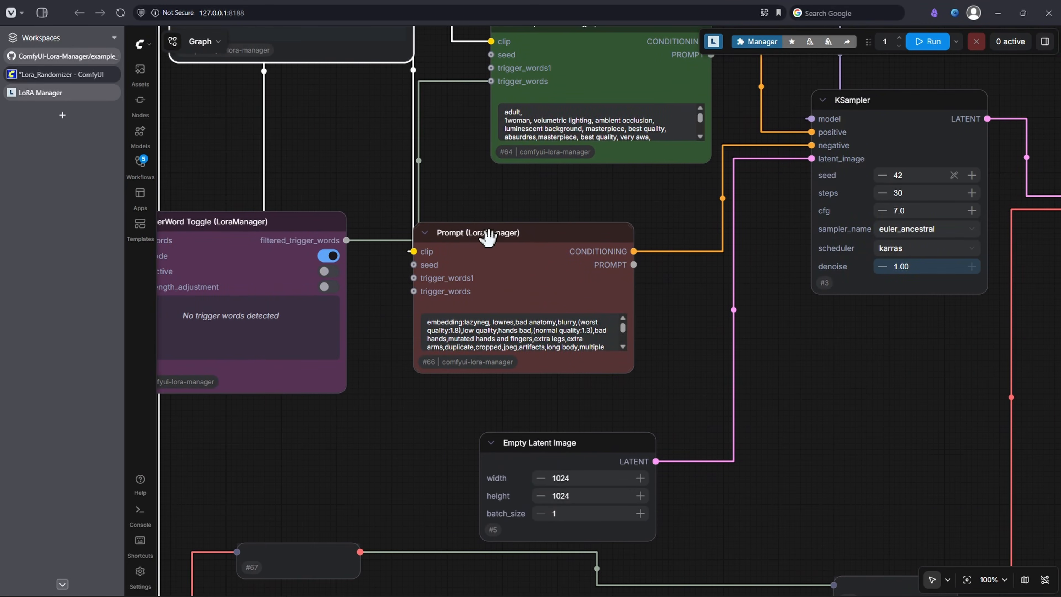
pyautogui.moveTo(485, 237); pyautogui.dragTo(564, 247)
pyautogui.moveTo(563, 92); pyautogui.dragTo(553, 113)
pyautogui.moveTo(704, 322); pyautogui.dragTo(611, 334)
pyautogui.moveTo(494, 266); pyautogui.dragTo(457, 245)
pyautogui.moveTo(810, 108); pyautogui.dragTo(688, 242)
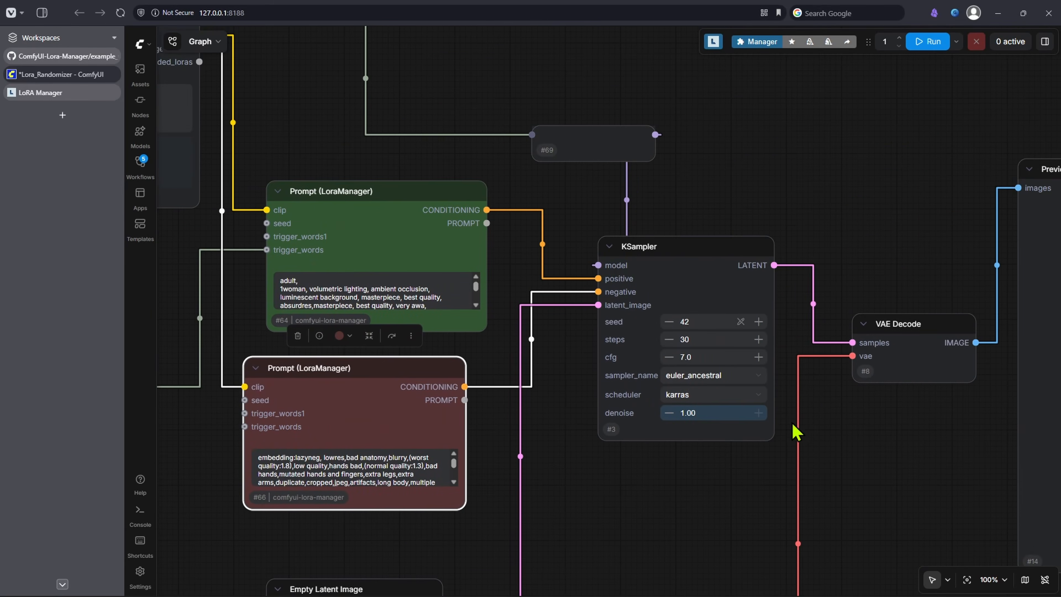
# Convert the Checkpoint Loader node into a subgraph and enter that subgraph.
pyautogui.moveTo(862, 452); pyautogui.dragTo(441, 307)
pyautogui.scroll(-6, 388, 346)
pyautogui.moveTo(366, 476); pyautogui.dragTo(652, 418)
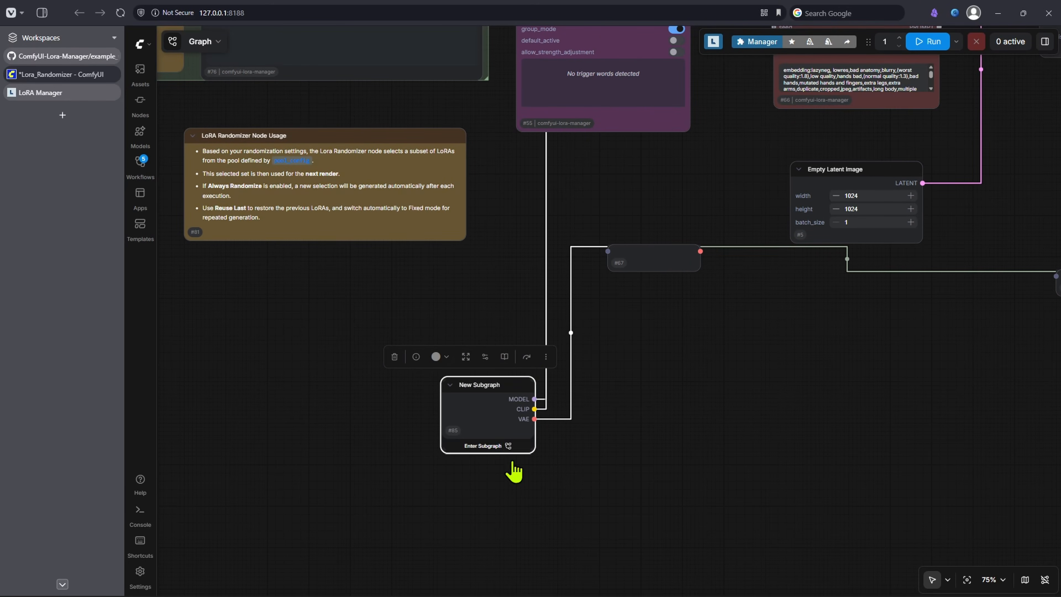
pyautogui.doubleClick(504, 447)
# Add a Load Diffusion Model node using cyberrealisticZImage_v10.safetensors and widen it above the Checkpoint Loader.
pyautogui.write('load diffu')
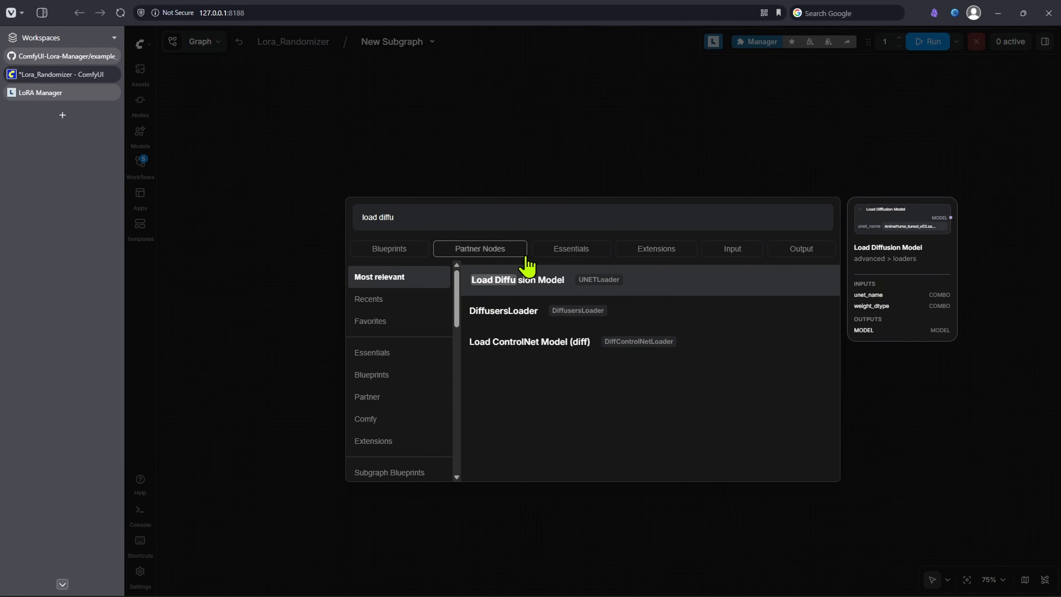
pyautogui.press('Return')
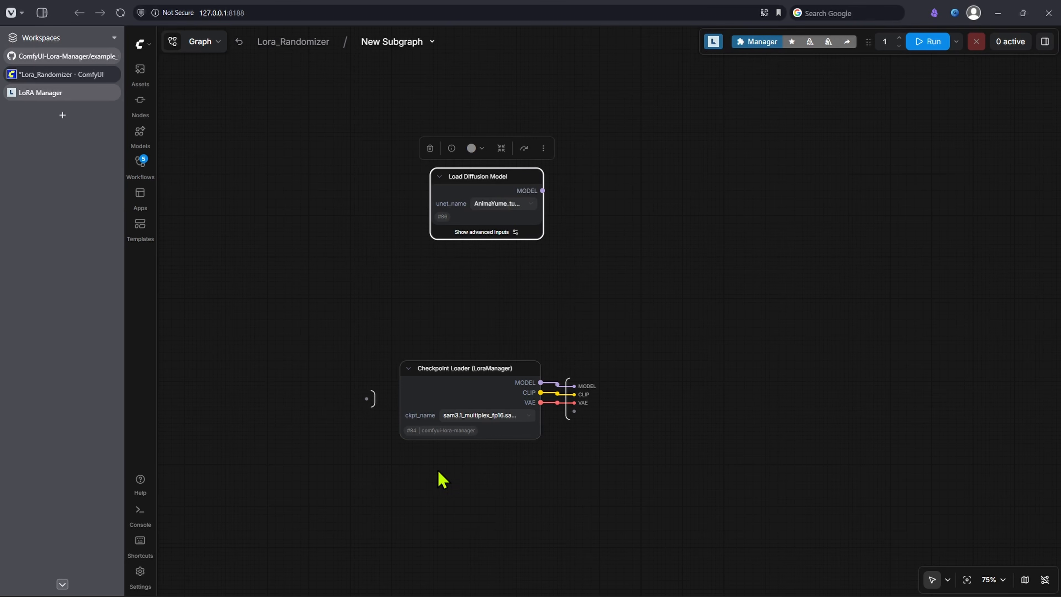
pyautogui.click(497, 205)
pyautogui.click(524, 254)
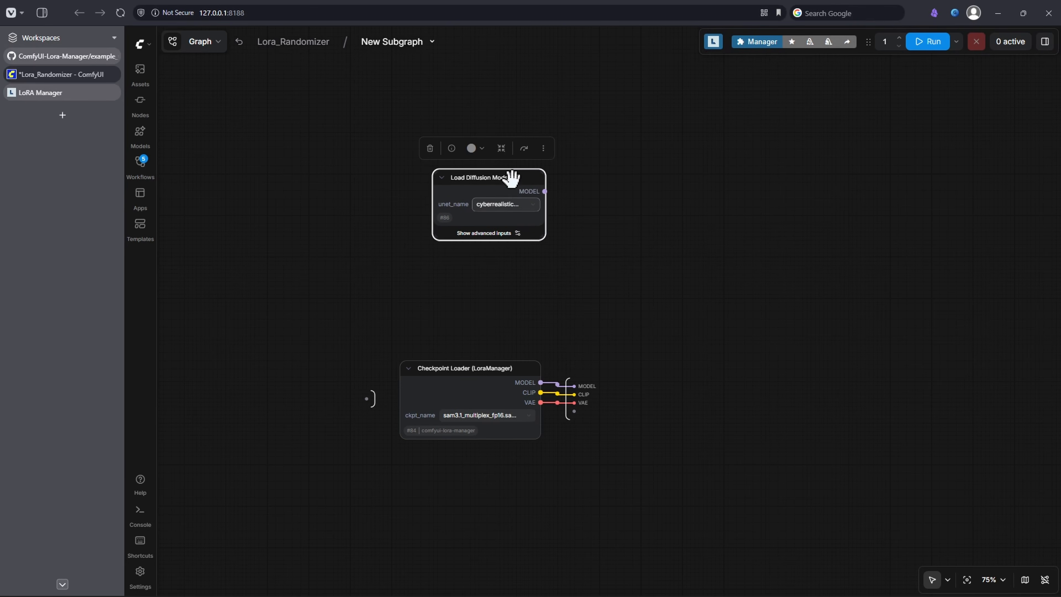
pyautogui.moveTo(509, 173); pyautogui.dragTo(427, 181)
pyautogui.moveTo(464, 247); pyautogui.dragTo(582, 244)
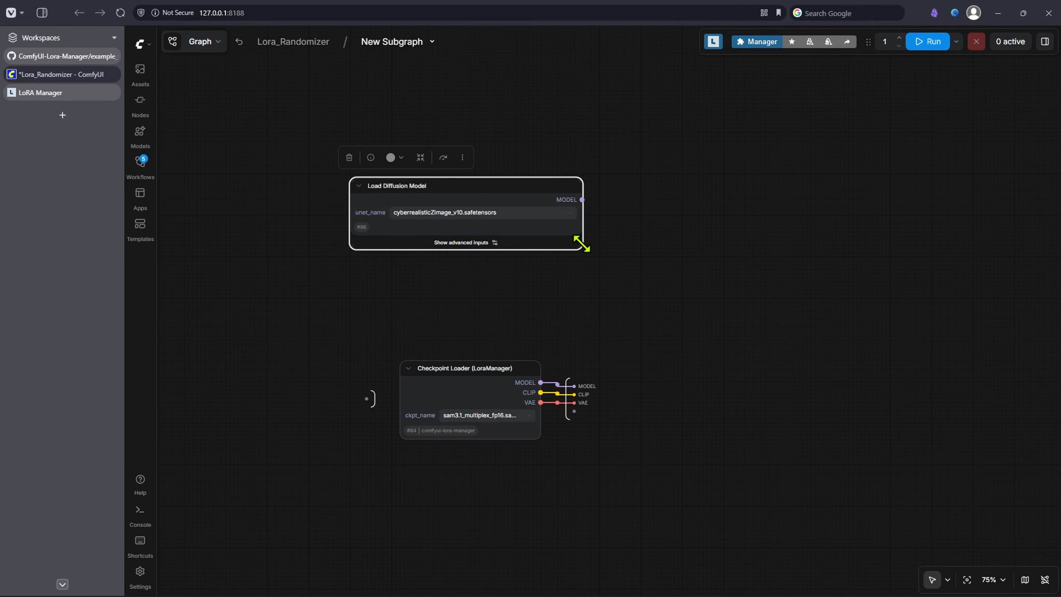
# Set the Load Diffusion Model's unet_name to z_image_turbo_bf16.safetensors and connect its MODEL output to the subgraph's MODEL output.
pyautogui.click(490, 213)
pyautogui.scroll(-2, 493, 331)
pyautogui.click(493, 331)
pyautogui.moveTo(581, 199); pyautogui.dragTo(578, 393)
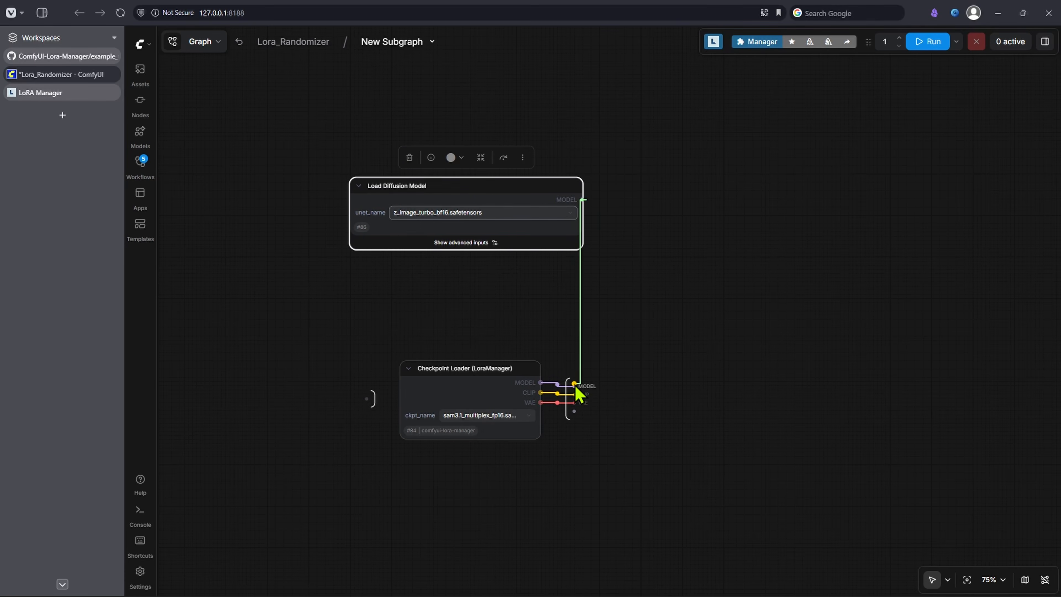
pyautogui.doubleClick(722, 334)
pyautogui.write('d')
pyautogui.press('BackSpace')
pyautogui.write('loa cli')
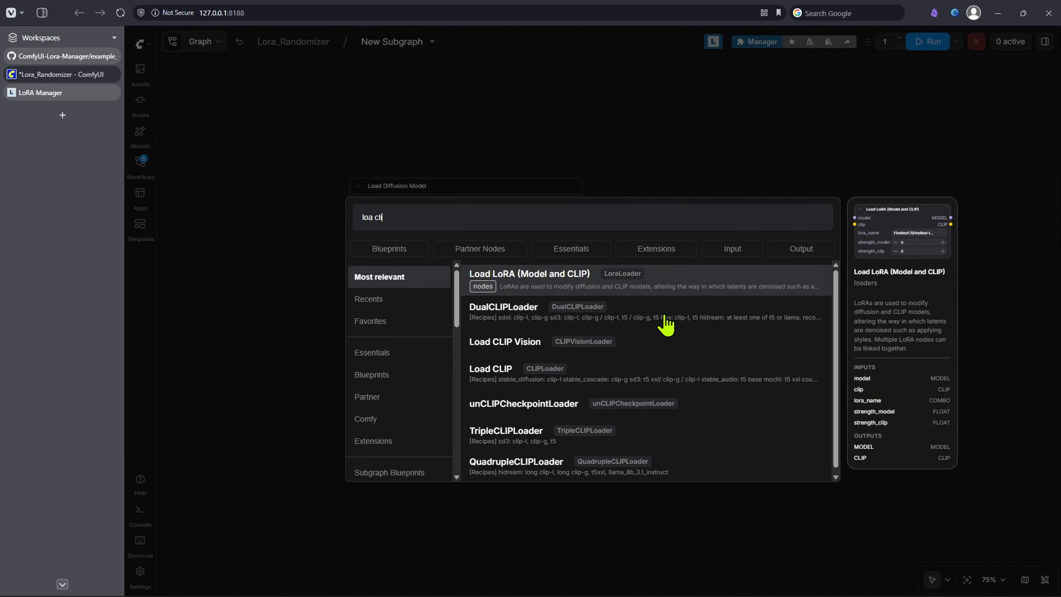
# Find the Z-Image-Turbo text-to-image template with "turb", load it, and enter its subgraph to select the Load CLIP node.
pyautogui.click(138, 239)
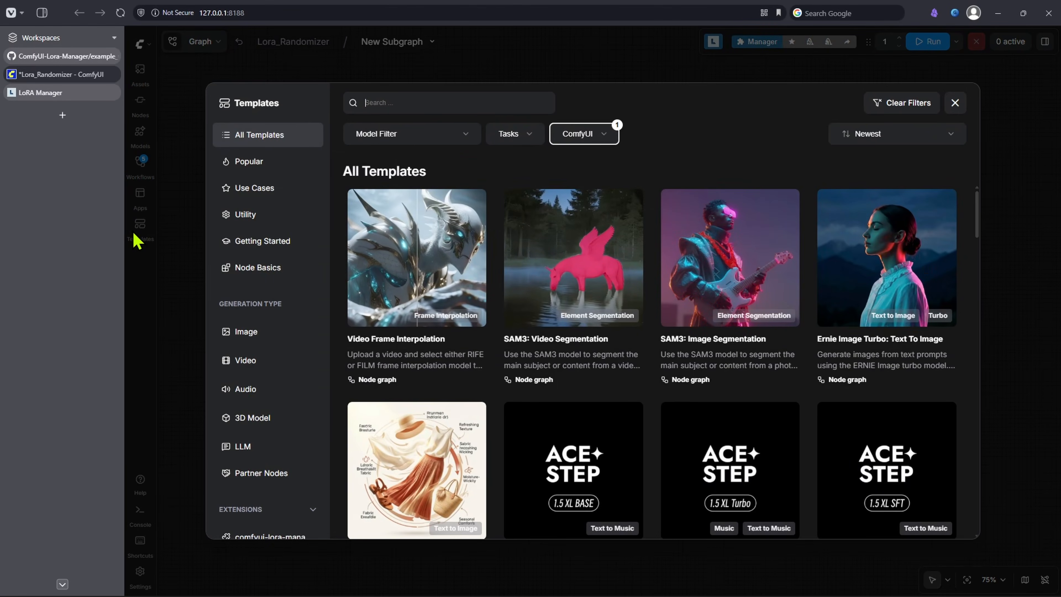
pyautogui.write('turb')
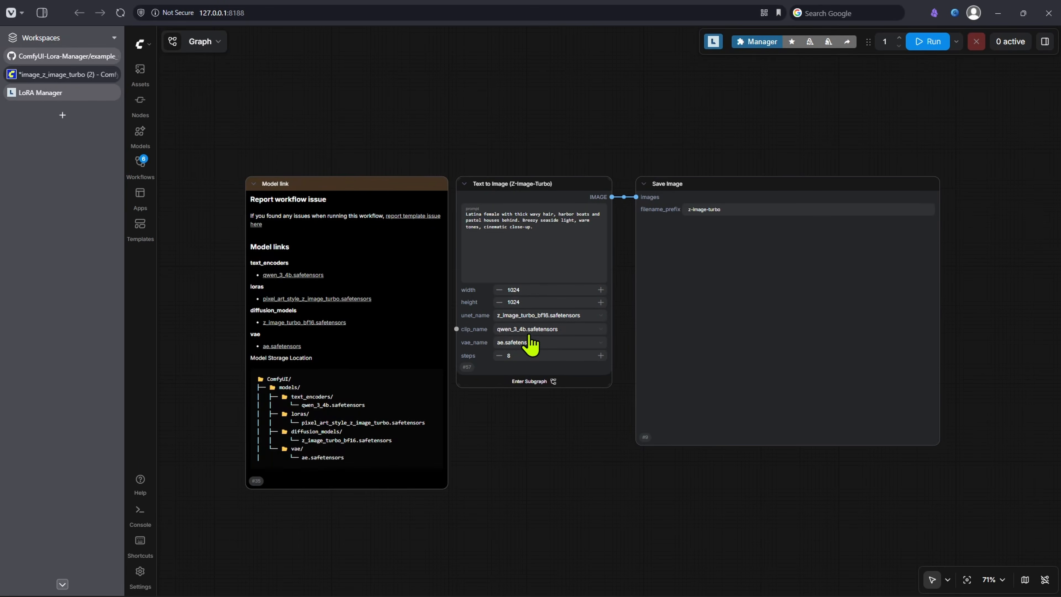
pyautogui.click(602, 185)
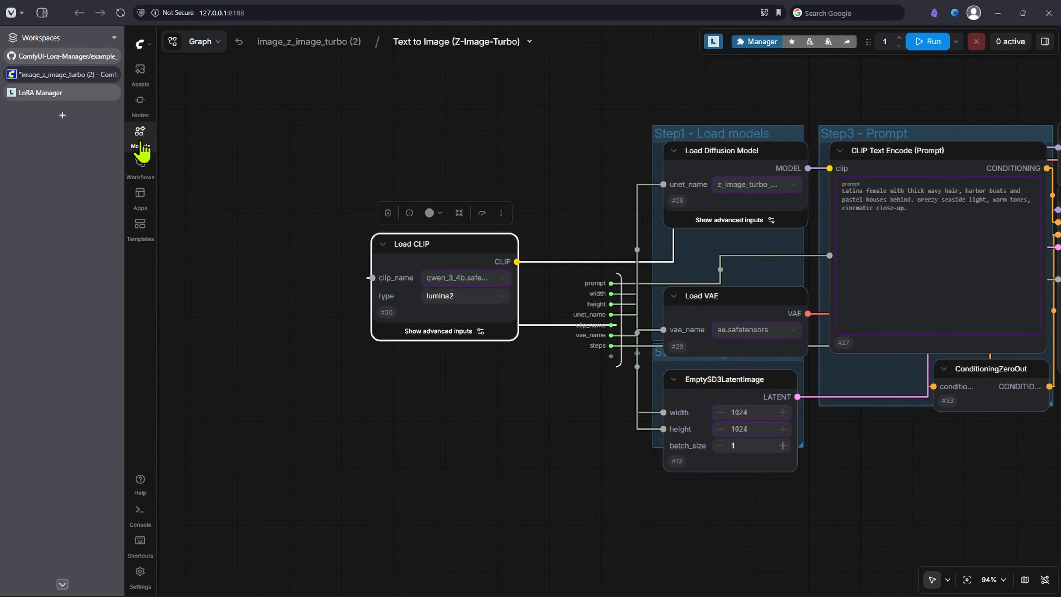
# Back in the Lora_Randomizer subgraph, add a Load CLIP node with the qwen_2.5_vl_7b_fp8_scaled model and type lumina2, and a Load VAE node with ae.safetensors.
pyautogui.click(140, 162)
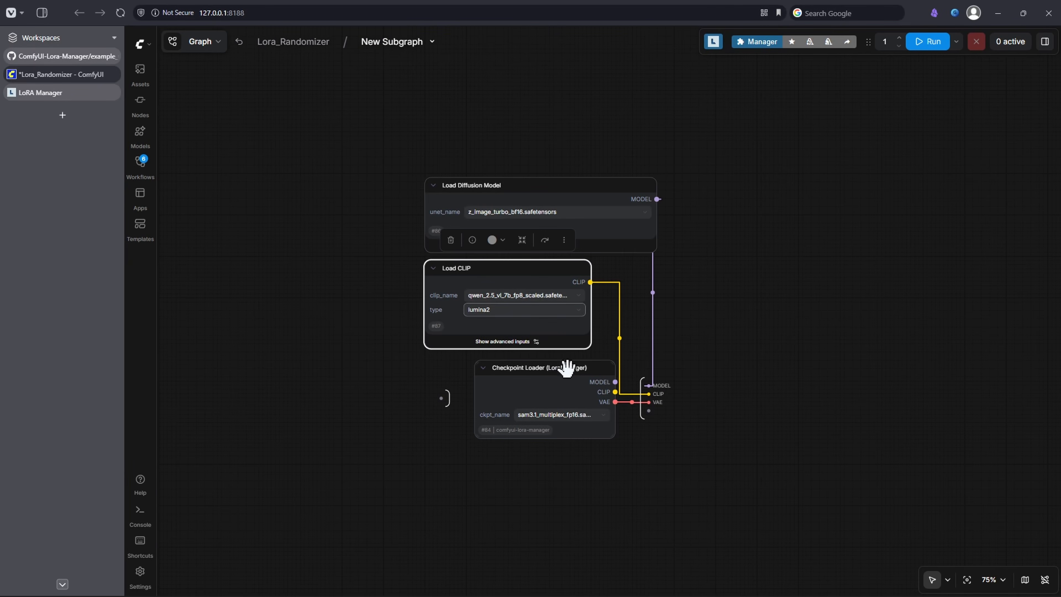
pyautogui.click(567, 368)
pyautogui.click(673, 485)
pyautogui.write('ae')
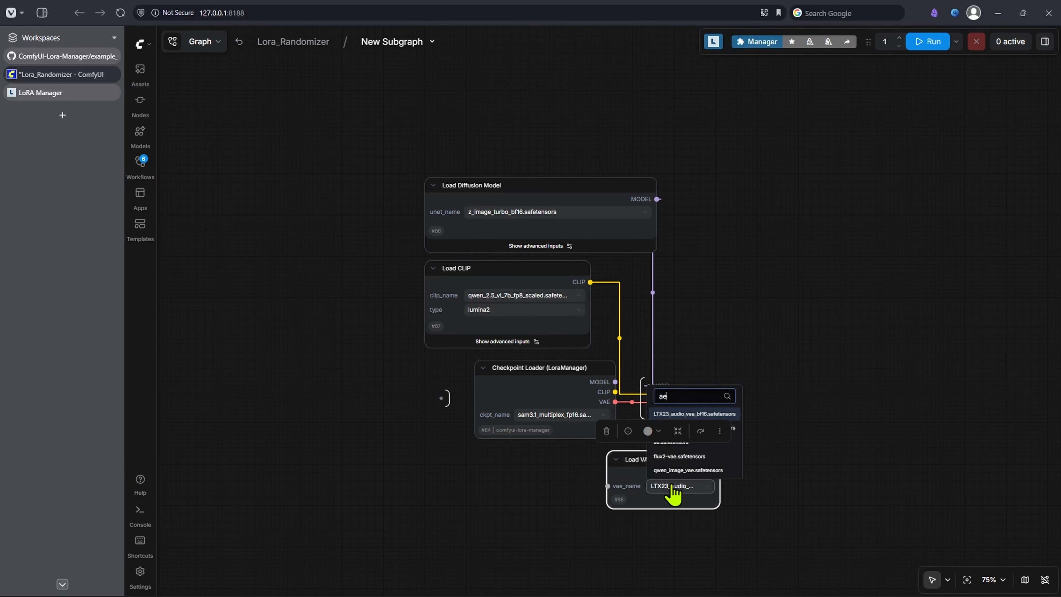
pyautogui.click(670, 442)
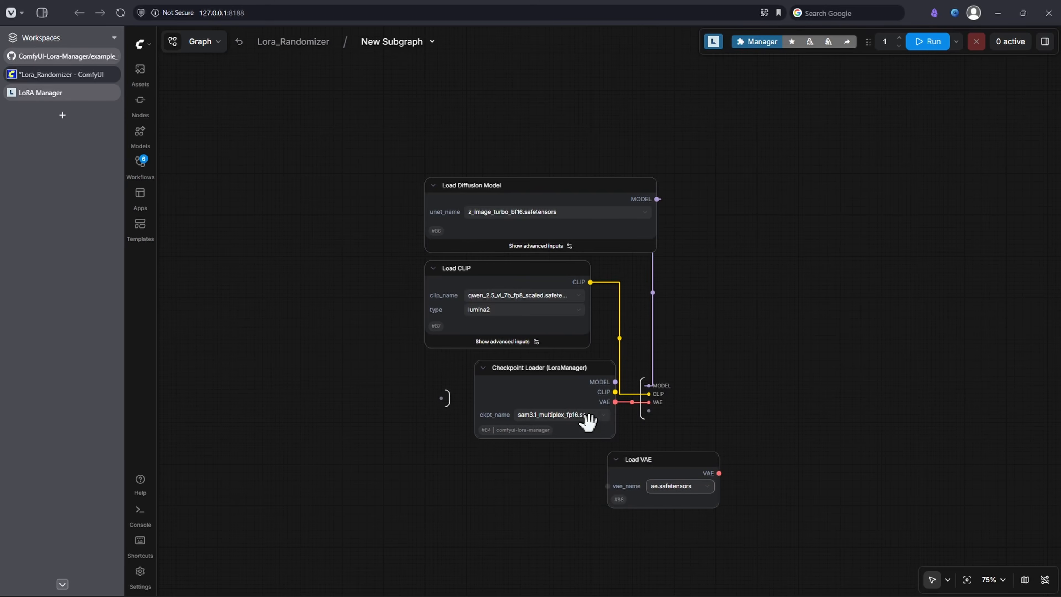
# Replace the Checkpoint Loader with the separate loaders, unpack the subgraph, and right-align Load CLIP and Load VAE beneath Load Diffusion Model.
pyautogui.click(524, 459)
pyautogui.moveTo(434, 515); pyautogui.dragTo(383, 475)
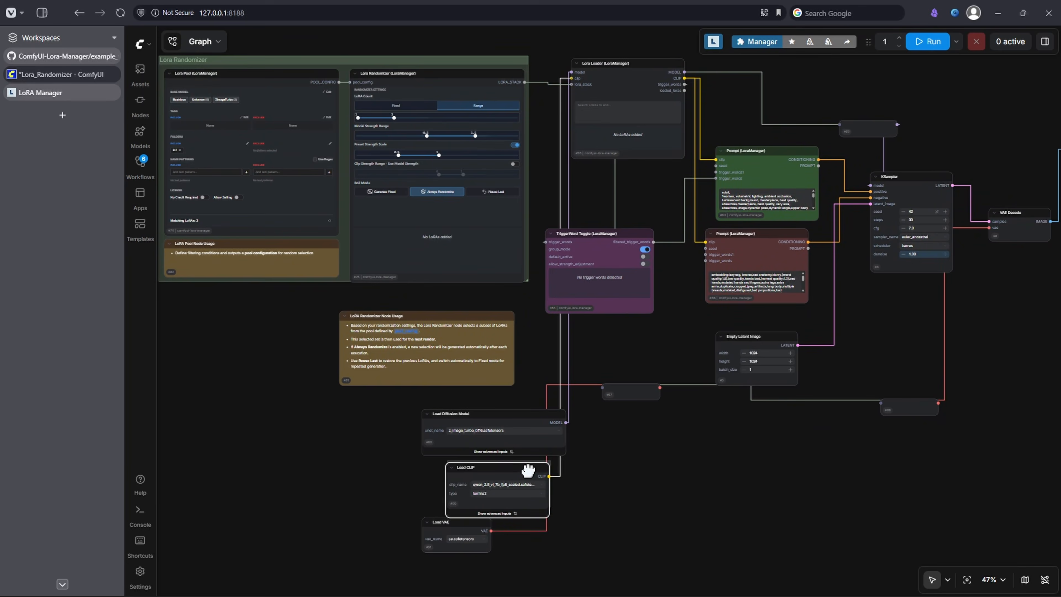
pyautogui.moveTo(526, 467); pyautogui.dragTo(565, 466)
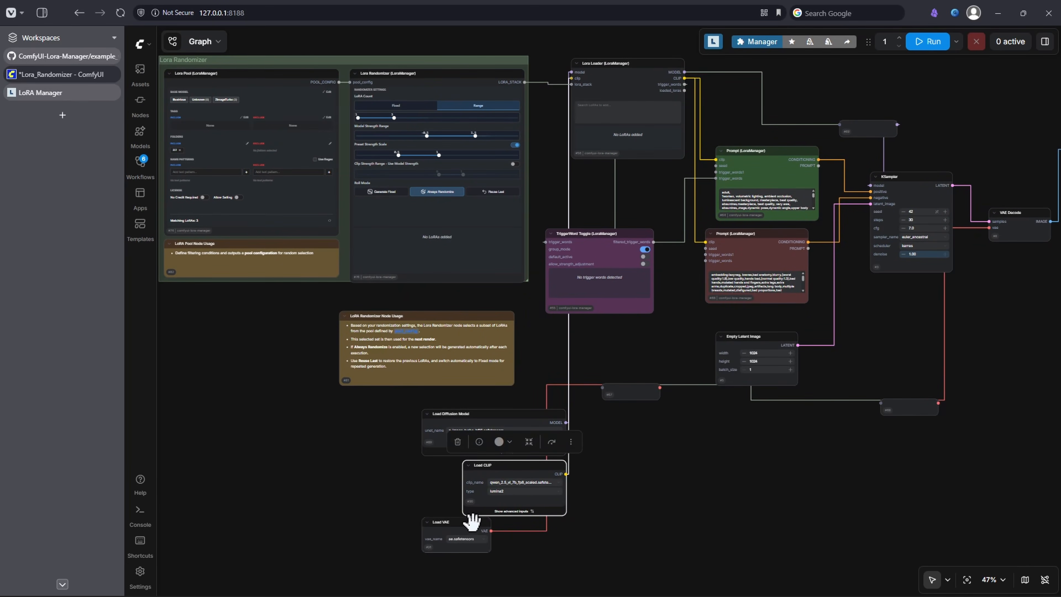
pyautogui.moveTo(472, 520); pyautogui.dragTo(545, 527)
pyautogui.click(752, 539)
# Switch to LoRA Manager and examine the details of the AWPortrait-Z LoRA.
pyautogui.click(46, 92)
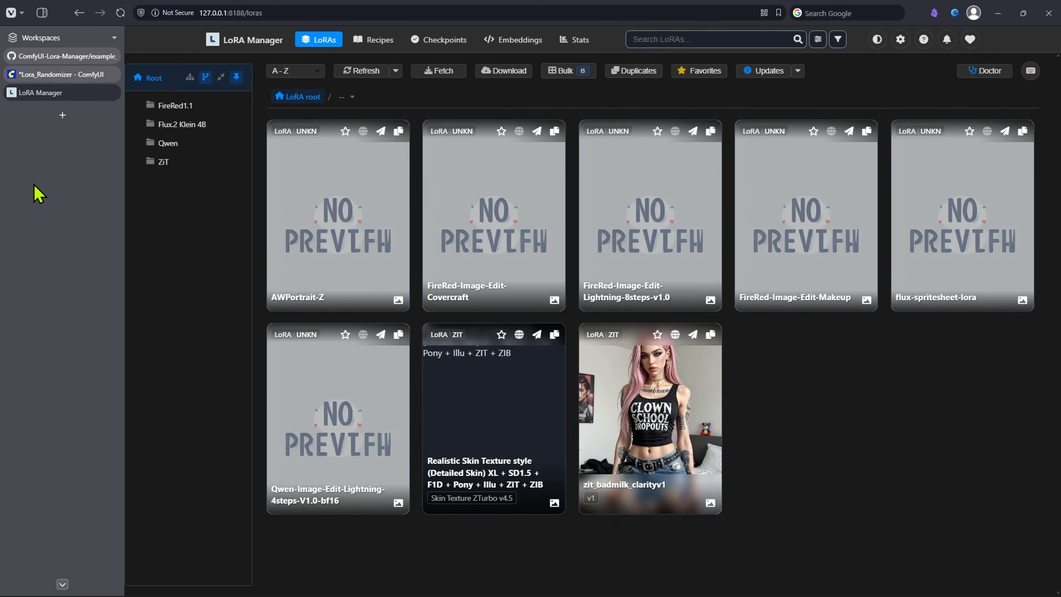
pyautogui.click(356, 261)
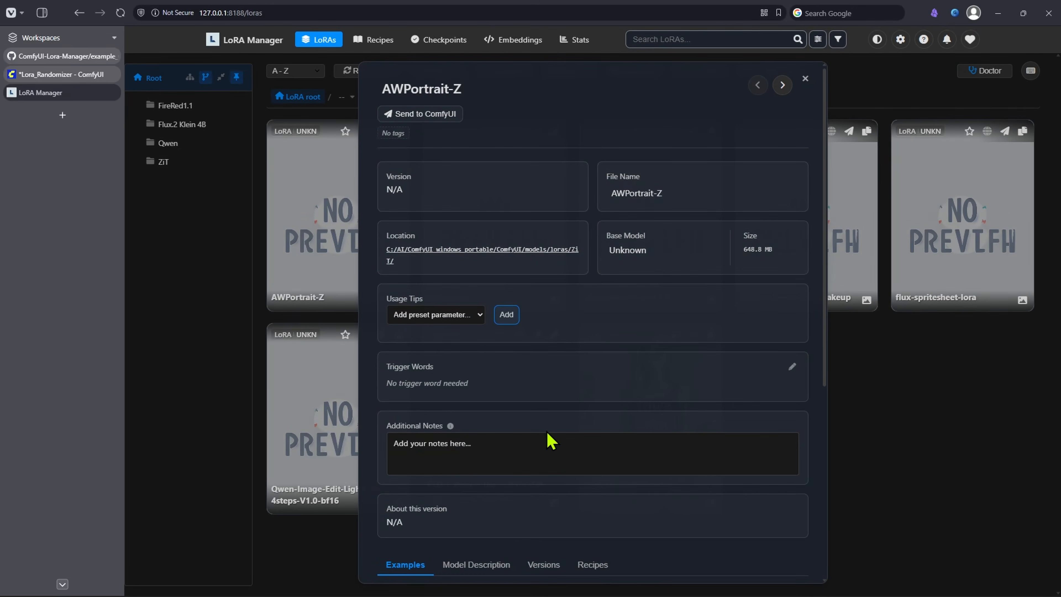
pyautogui.scroll(-5, 539, 376)
pyautogui.press('Escape')
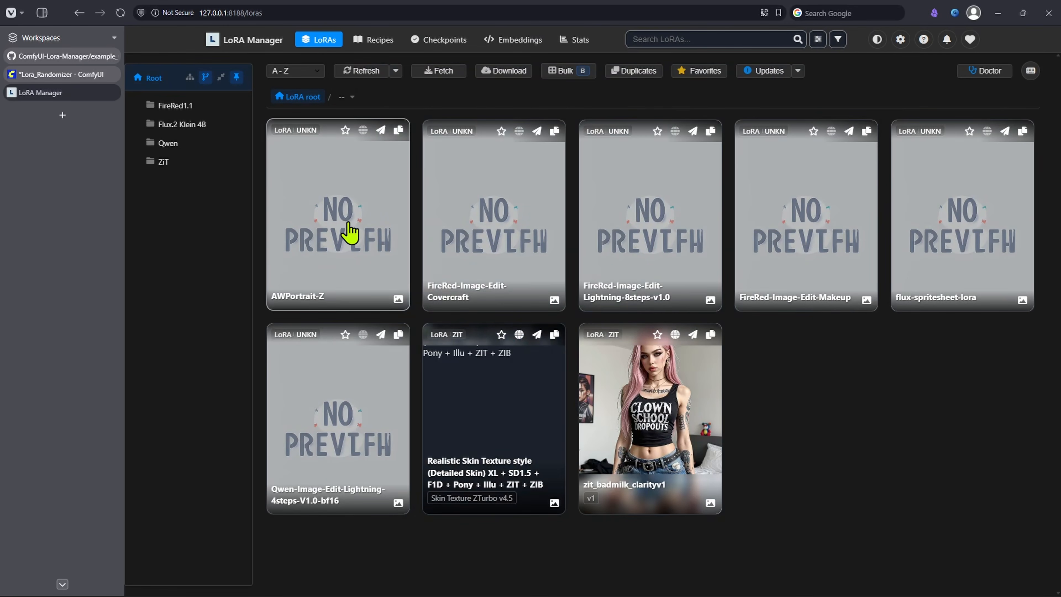
pyautogui.click(346, 235)
pyautogui.press('Escape')
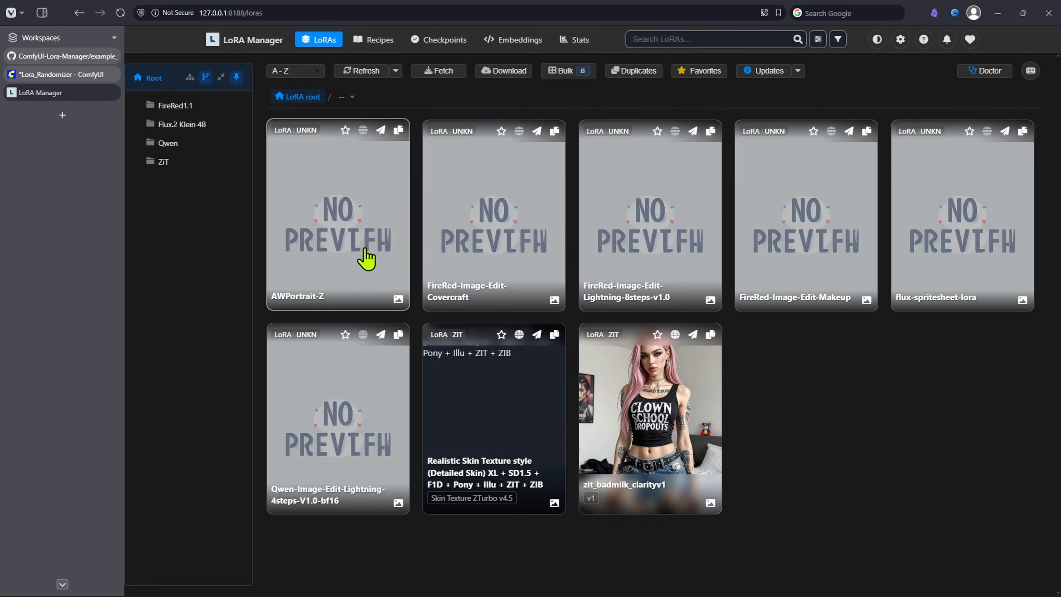
pyautogui.scroll(1, 83, 255)
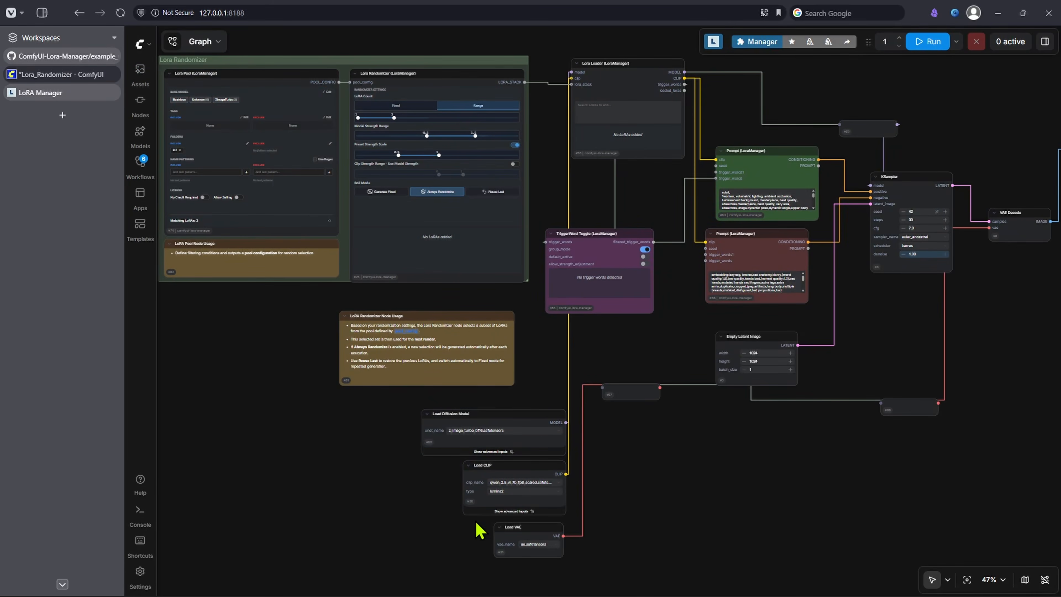
# In the Lora_Randomizer workflow, add "aw" as an included name pattern in the Lora Pool and reduce the Lora Randomizer's LoRA Count range to 1.
pyautogui.scroll(-3, 695, 464)
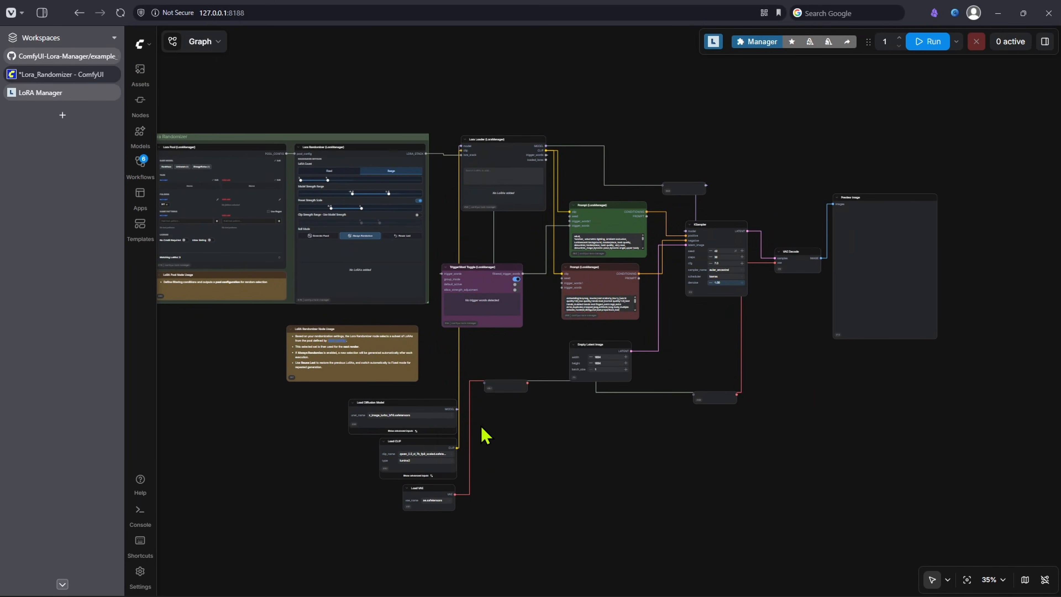
pyautogui.moveTo(487, 442); pyautogui.dragTo(503, 441)
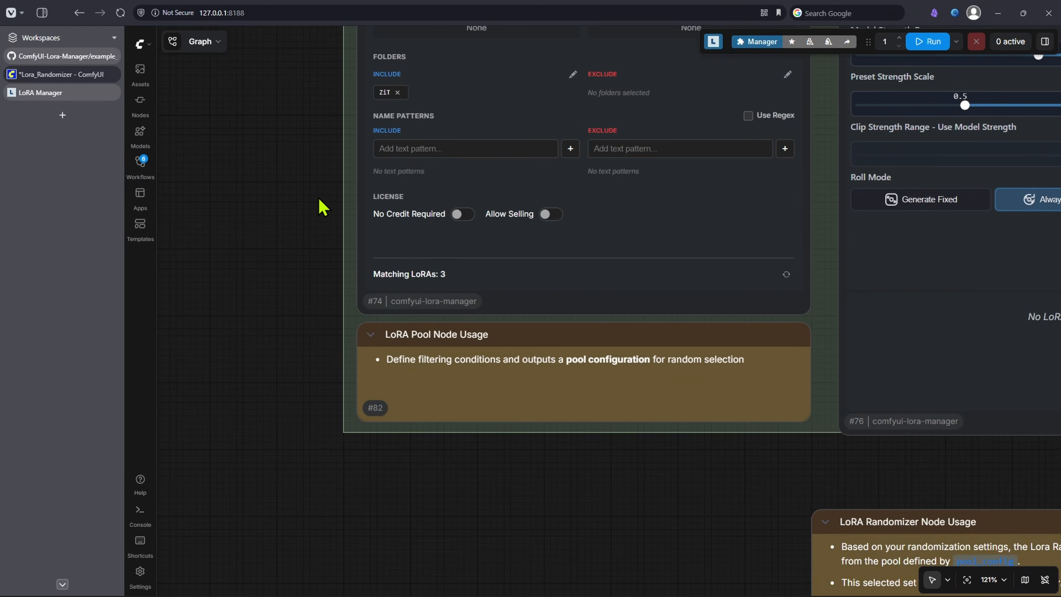
pyautogui.moveTo(319, 199); pyautogui.dragTo(286, 348)
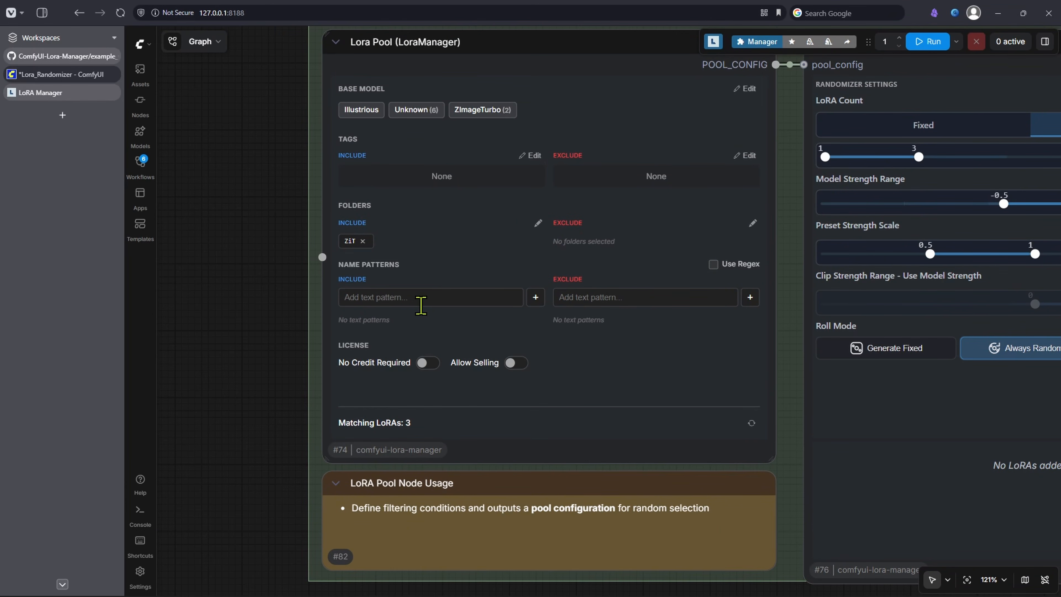
pyautogui.click(381, 298)
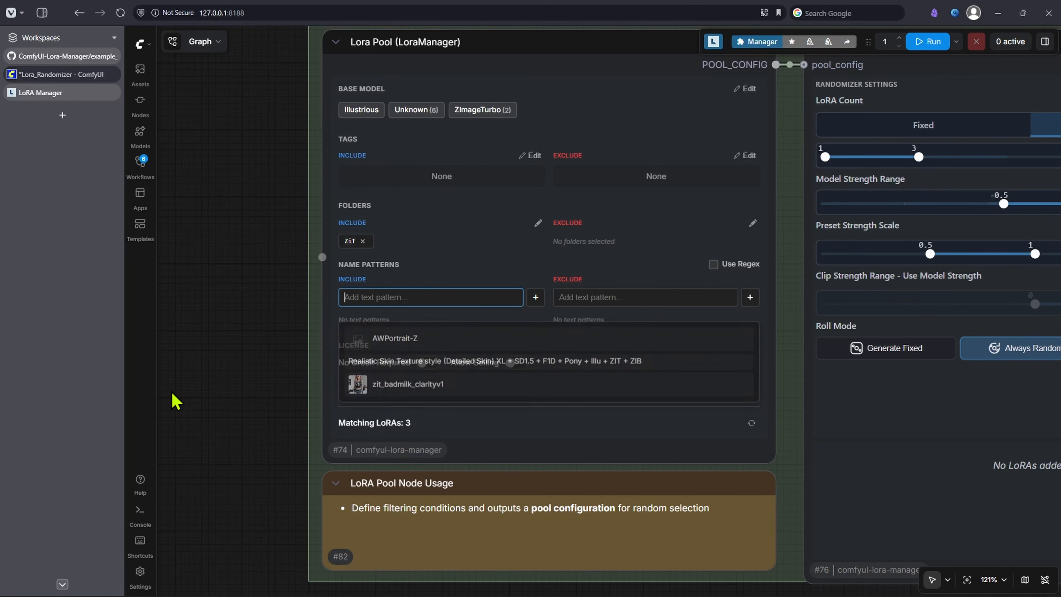
pyautogui.write('aw')
pyautogui.press('Return')
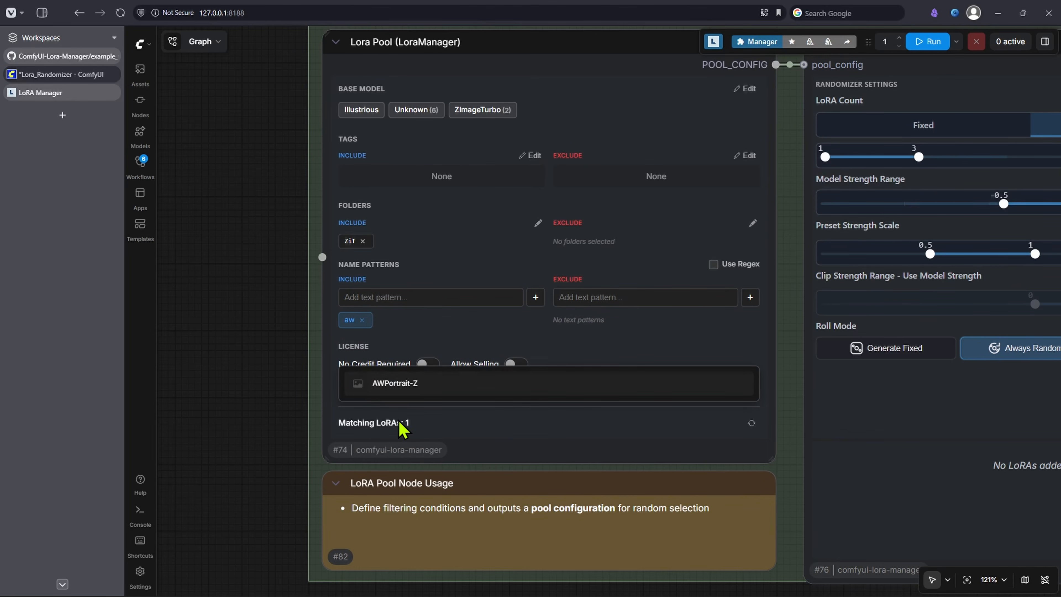
pyautogui.moveTo(651, 217); pyautogui.dragTo(542, 215)
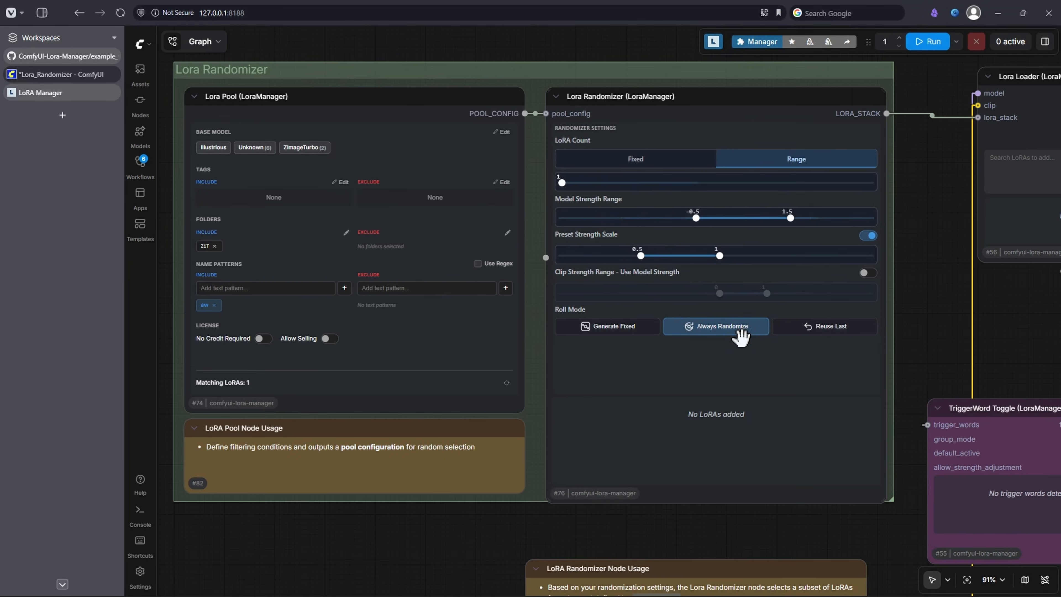
# Add a Debug Metadata (LoraManager) node below Preview Image, feed it from VAE Decode's IMAGE output, and enlarge it.
pyautogui.scroll(-5, 923, 354)
pyautogui.moveTo(900, 251); pyautogui.dragTo(476, 228)
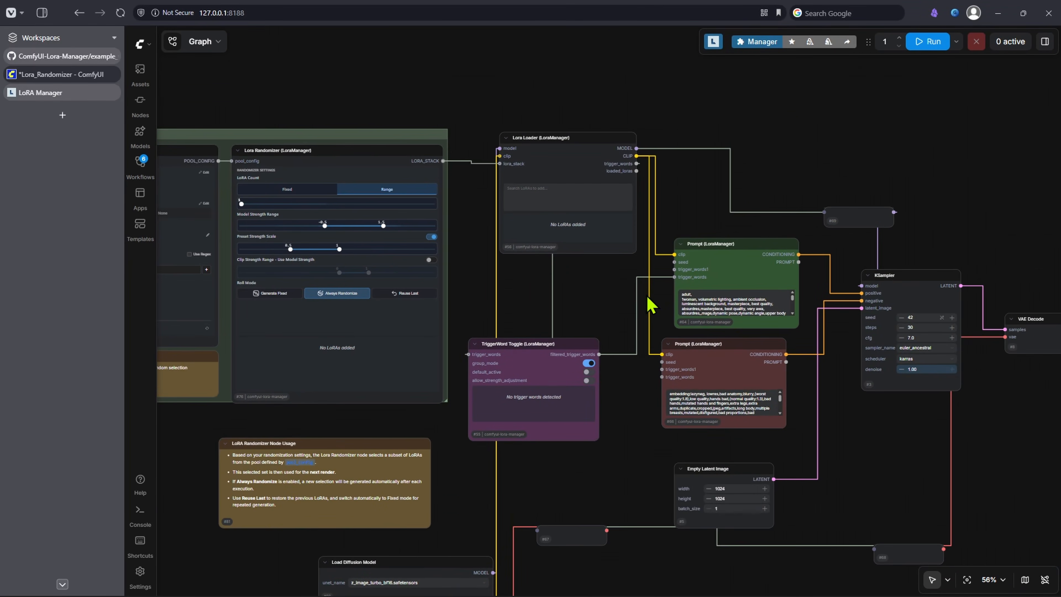
pyautogui.moveTo(1050, 443); pyautogui.dragTo(681, 326)
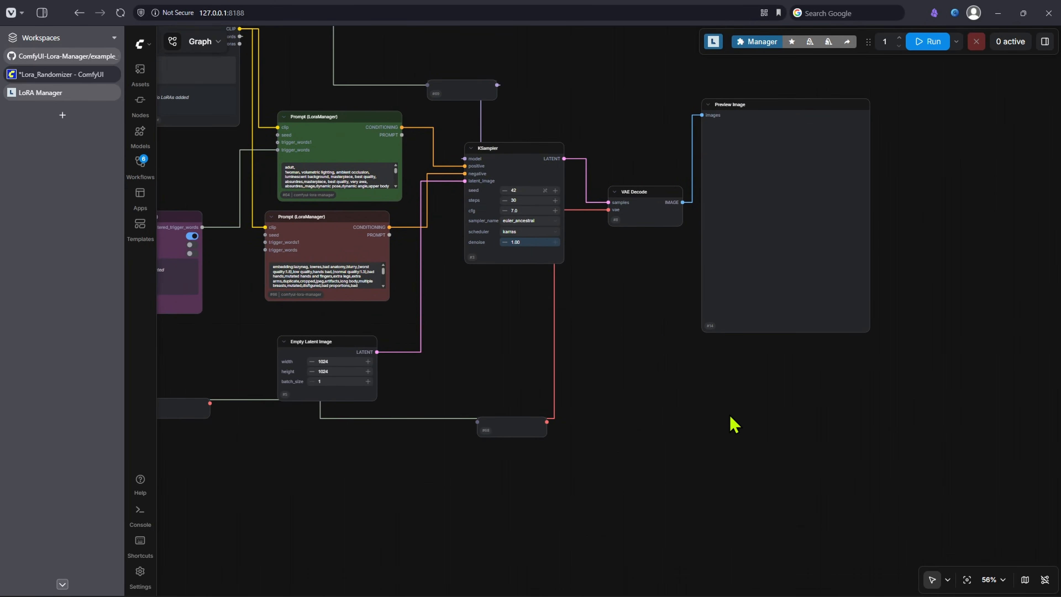
pyautogui.doubleClick(734, 424)
pyautogui.write('metadata')
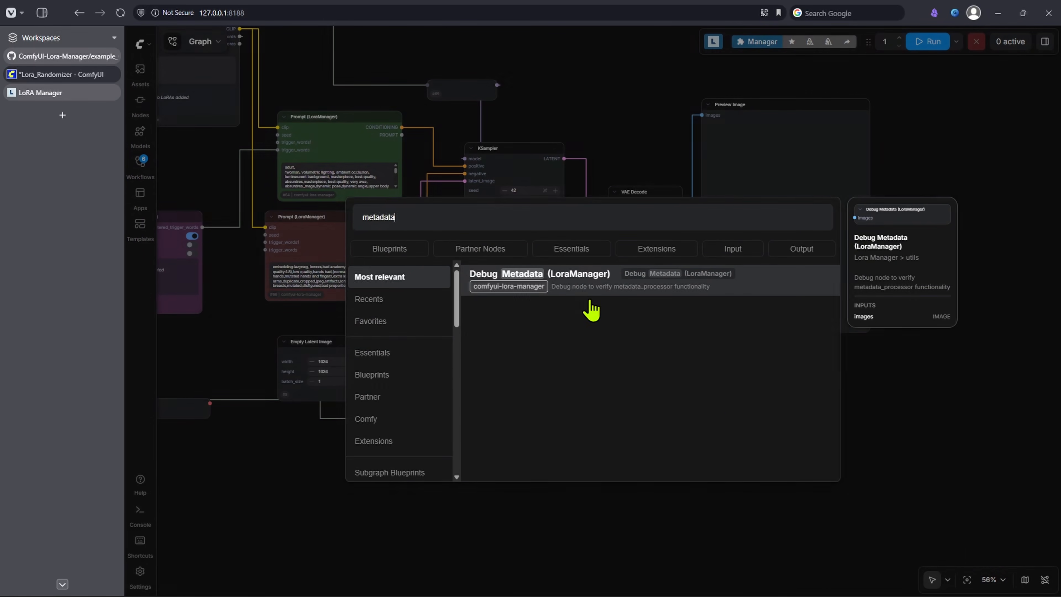
pyautogui.press('Return')
pyautogui.scroll(2, 584, 334)
pyautogui.moveTo(704, 168); pyautogui.dragTo(686, 414)
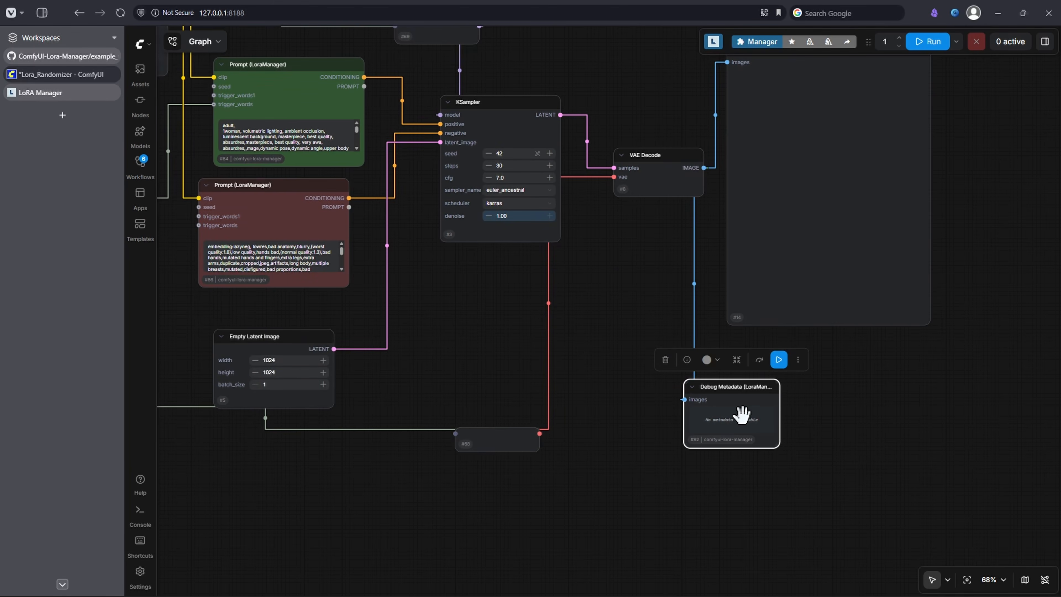
pyautogui.moveTo(777, 445); pyautogui.dragTo(978, 543)
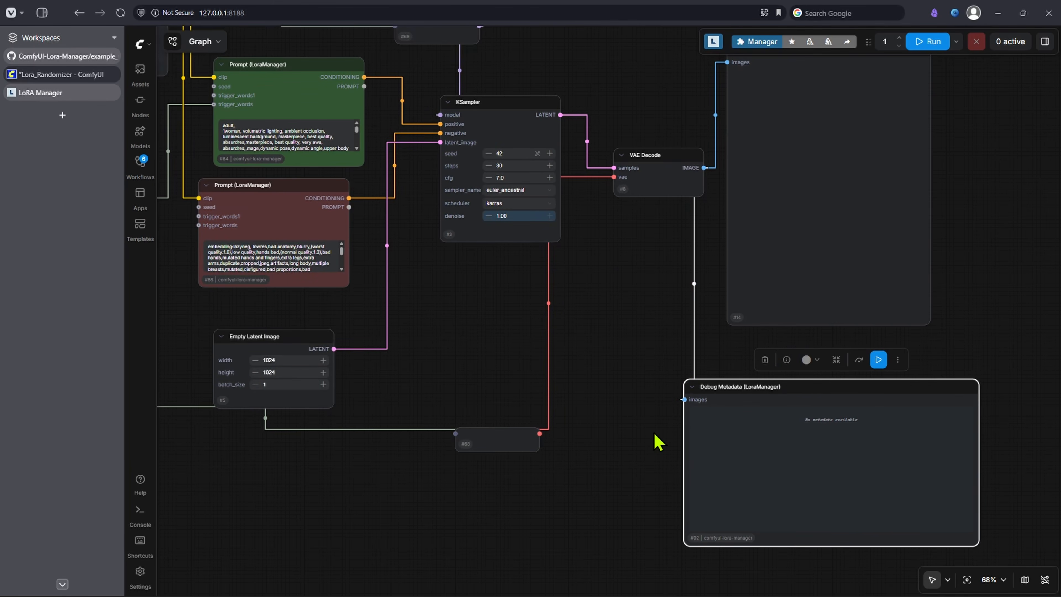
# Run the workflow and follow its progress across the graph.
pyautogui.scroll(-2, 612, 371)
pyautogui.moveTo(629, 323); pyautogui.dragTo(544, 324)
pyautogui.moveTo(604, 413); pyautogui.dragTo(632, 396)
pyautogui.hotkey('ctrl', 'Return')
pyautogui.scroll(-4, 475, 362)
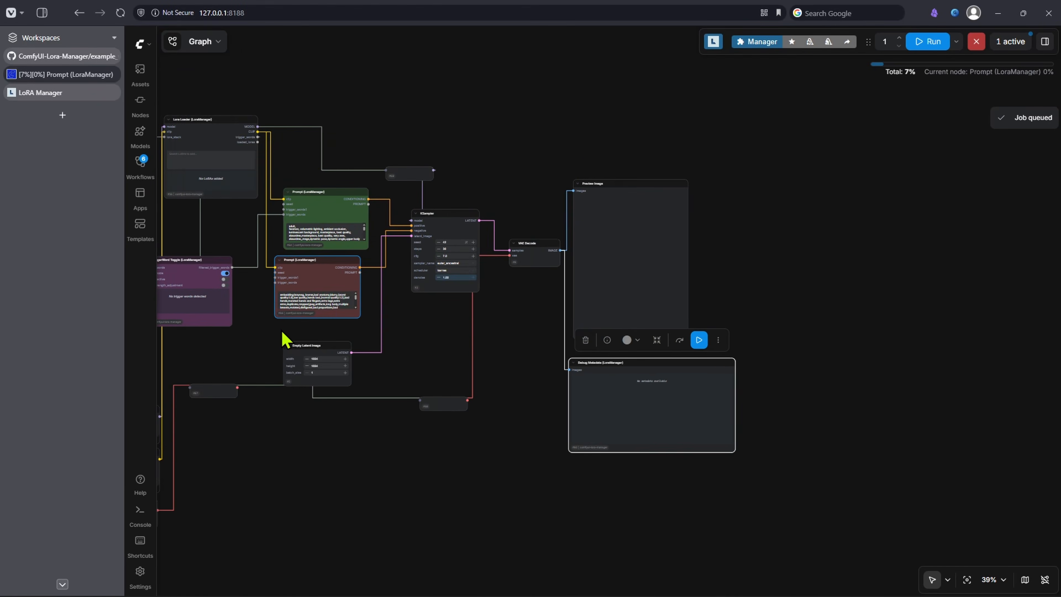
pyautogui.moveTo(287, 337); pyautogui.dragTo(562, 299)
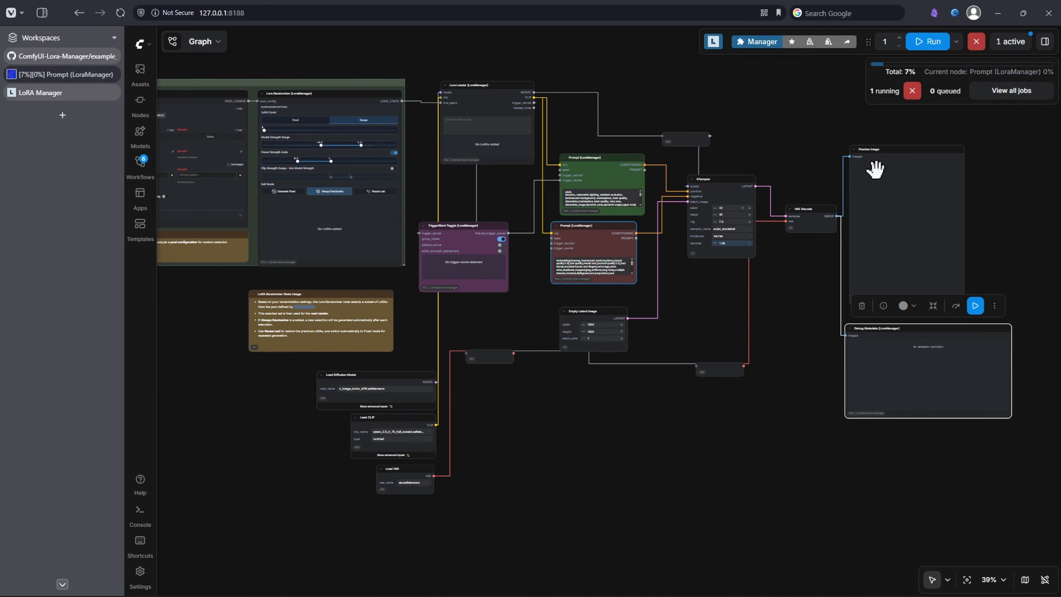
pyautogui.moveTo(663, 416); pyautogui.dragTo(719, 427)
pyautogui.moveTo(999, 71)
# Set the KSampler to 8 steps, cfg 1.0, sampler euler and scheduler simple.
pyautogui.scroll(11, 741, 276)
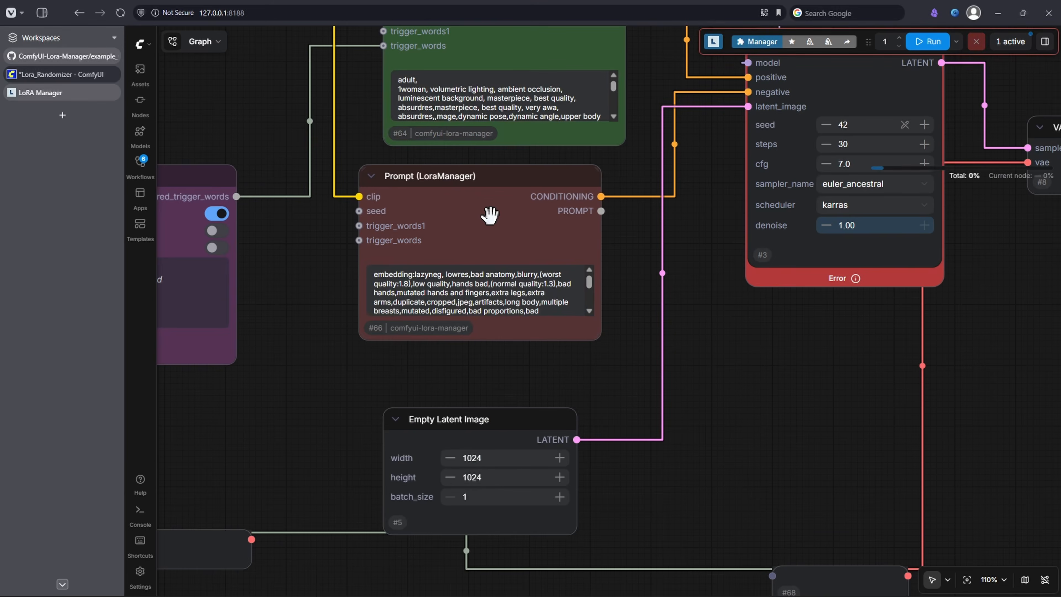
pyautogui.moveTo(978, 271); pyautogui.dragTo(682, 357)
pyautogui.moveTo(580, 229); pyautogui.dragTo(442, 260)
pyautogui.click(568, 234)
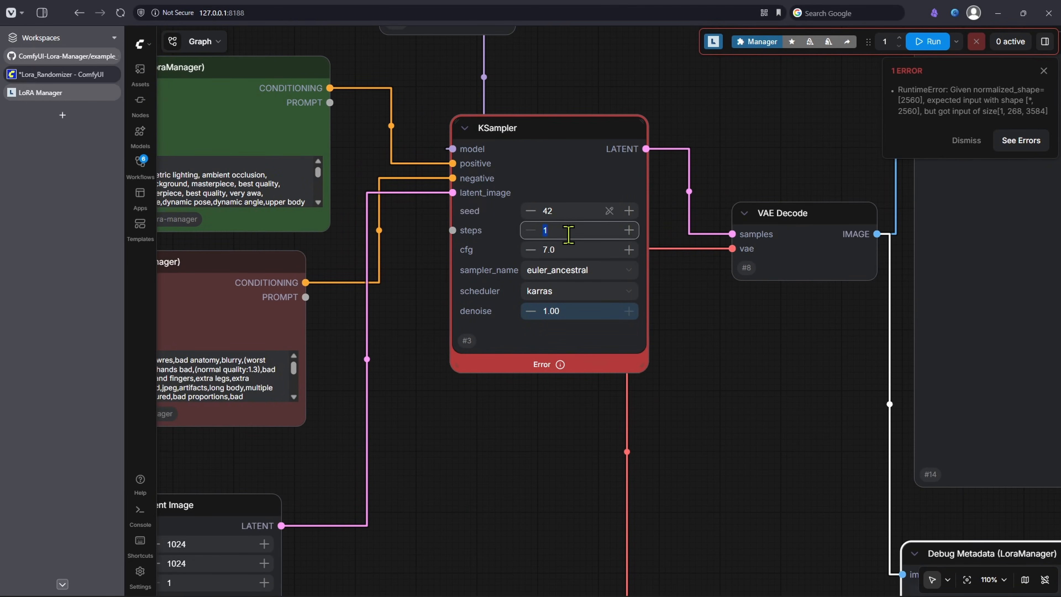
pyautogui.press('Return')
pyautogui.click(552, 249)
pyautogui.write('1')
pyautogui.press('Return')
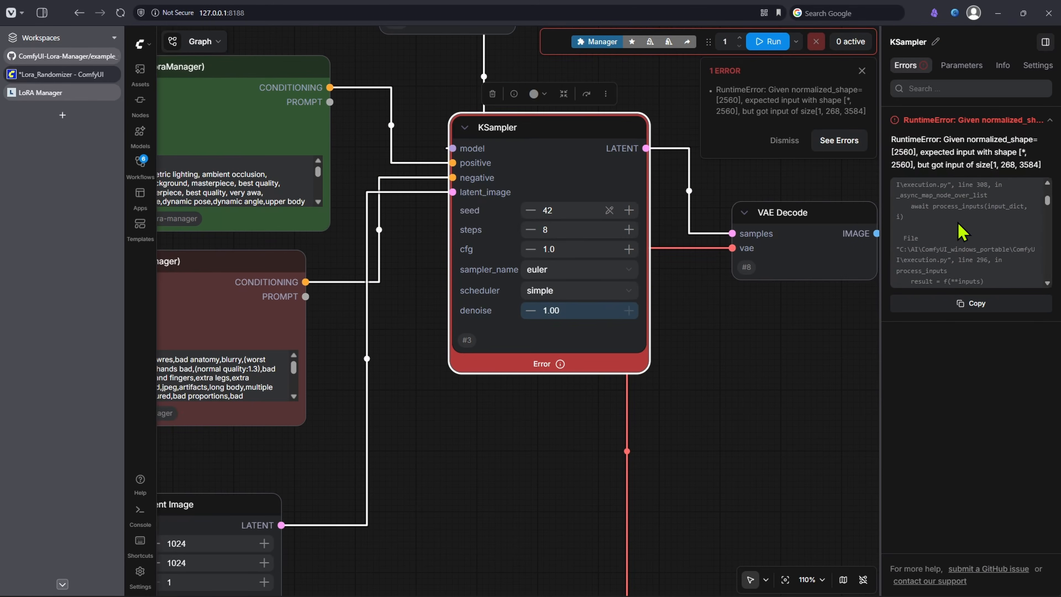
# Read the traceback of the KSampler's runtime error and close the error notification.
pyautogui.scroll(-3, 961, 231)
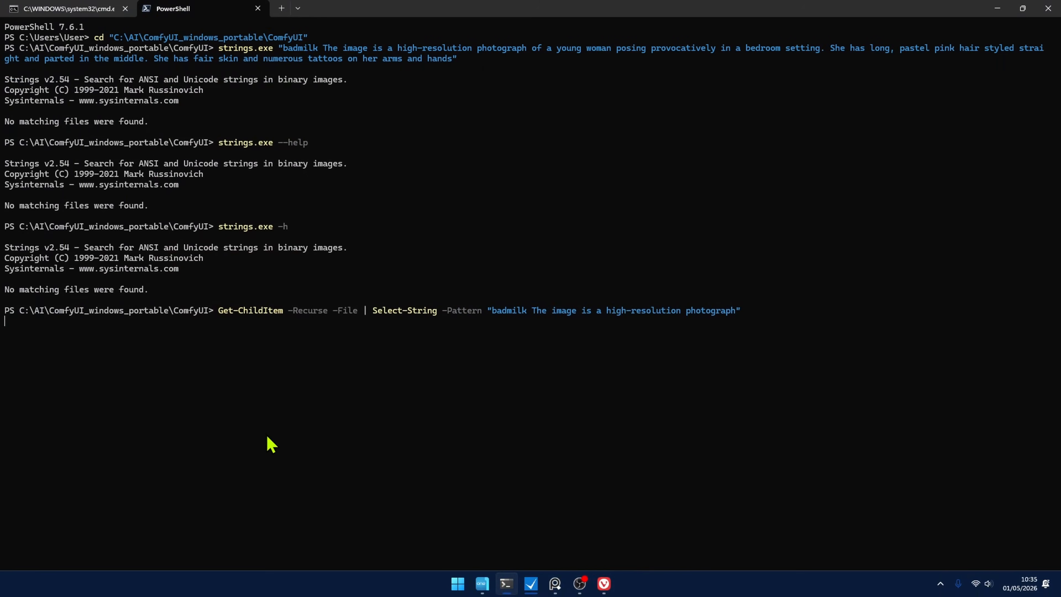
pyautogui.moveTo(770, 310); pyautogui.dragTo(4, 311)
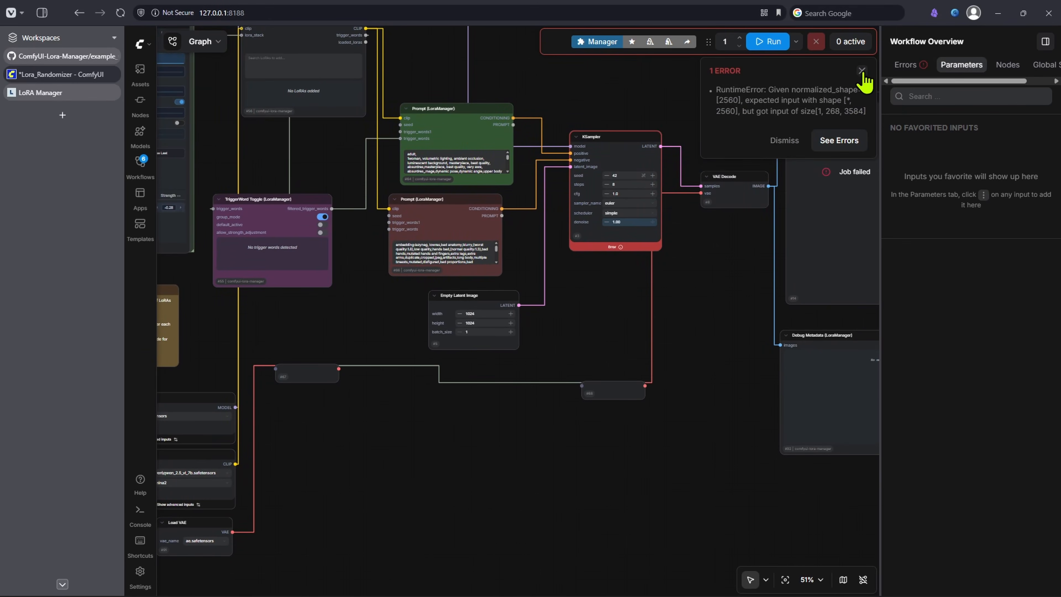
pyautogui.click(862, 71)
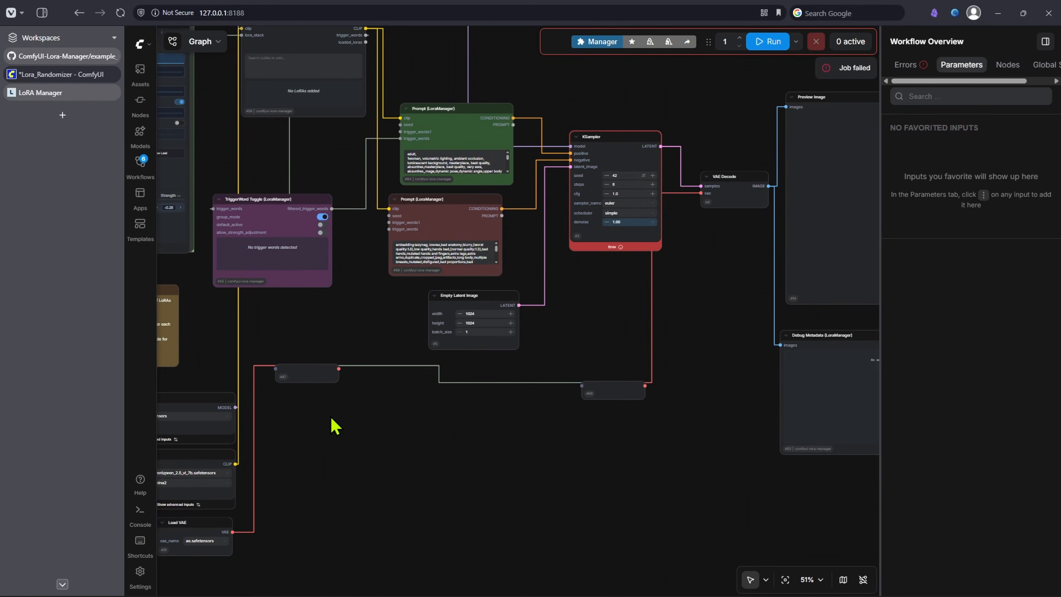
# Check the Load CLIP model in image_z_image_turbo (2) and select the same qwen_3_4b model for Load CLIP in Lora_Randomizer.
pyautogui.click(140, 162)
pyautogui.click(265, 209)
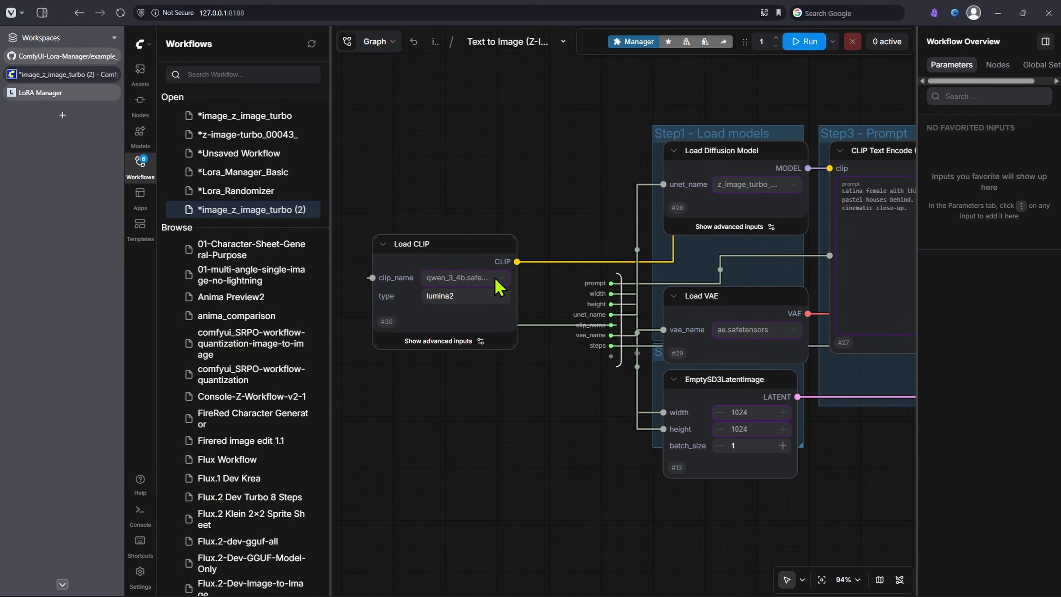
pyautogui.click(191, 192)
pyautogui.click(486, 503)
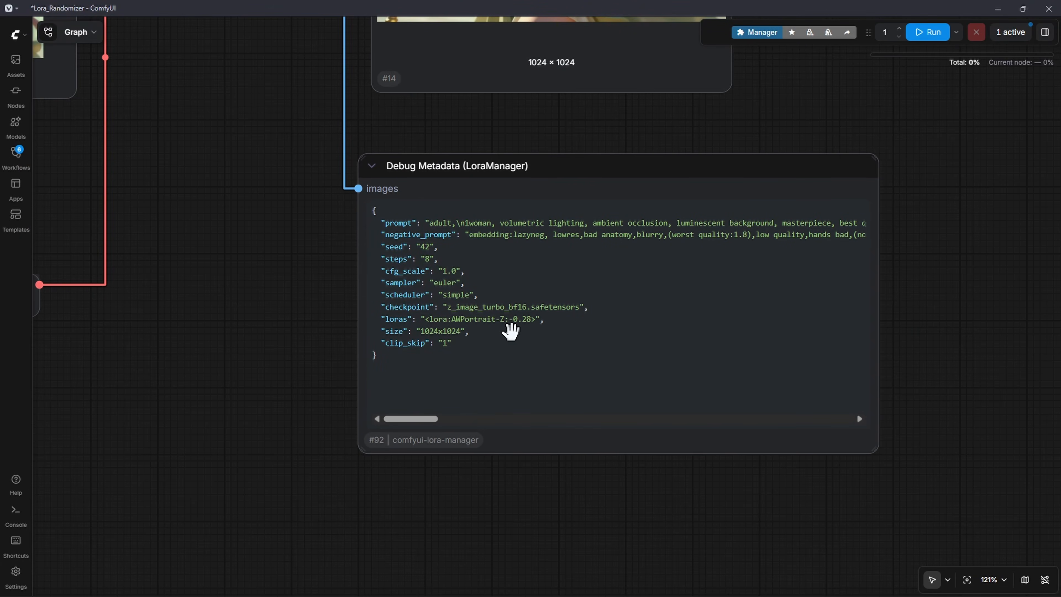
# Examine the Debug Metadata output and the generated image, and run the workflow again.
pyautogui.scroll(1, 445, 333)
pyautogui.scroll(2, 444, 334)
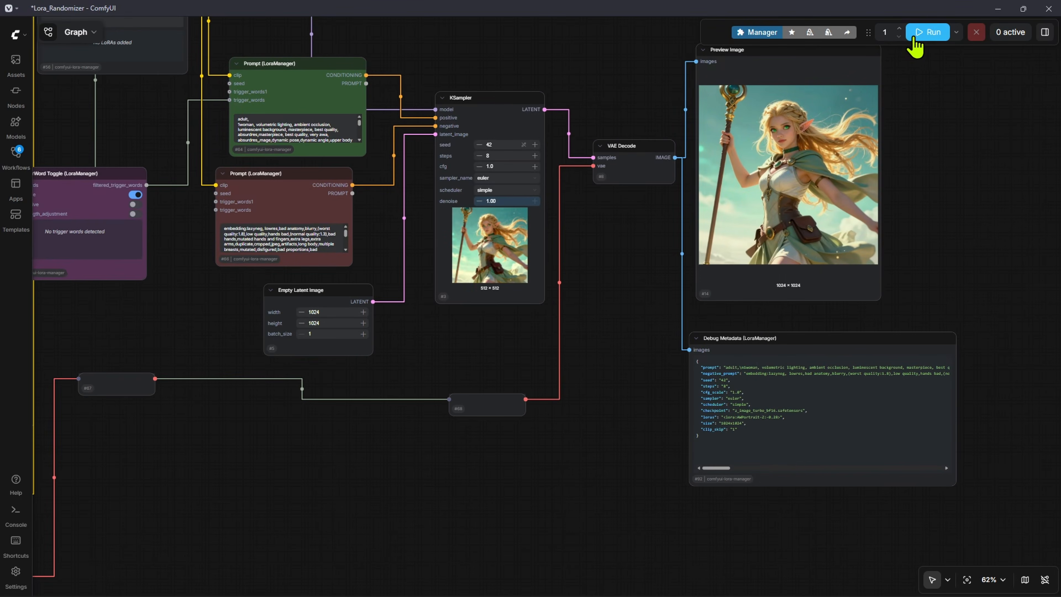
pyautogui.click(926, 32)
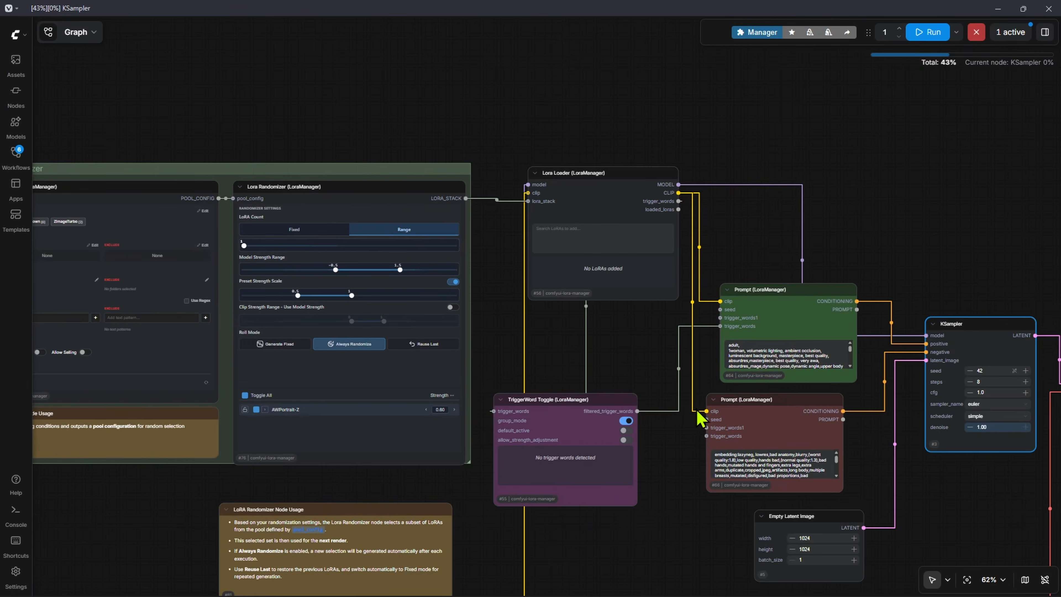
# Set the KSampler's steps to 1 and queue another run of the workflow.
pyautogui.scroll(7, 556, 367)
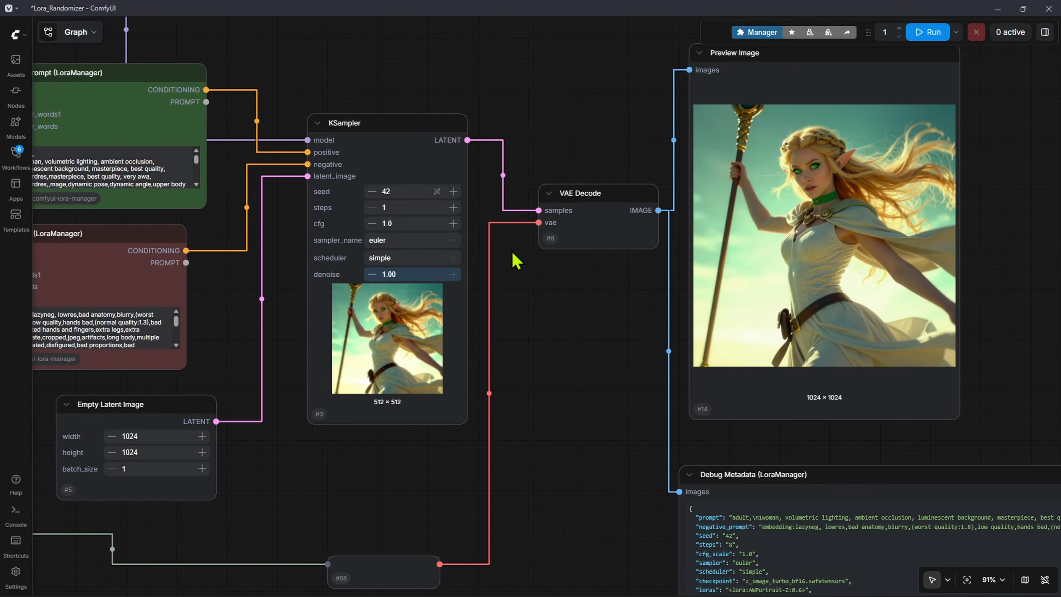
pyautogui.click(946, 38)
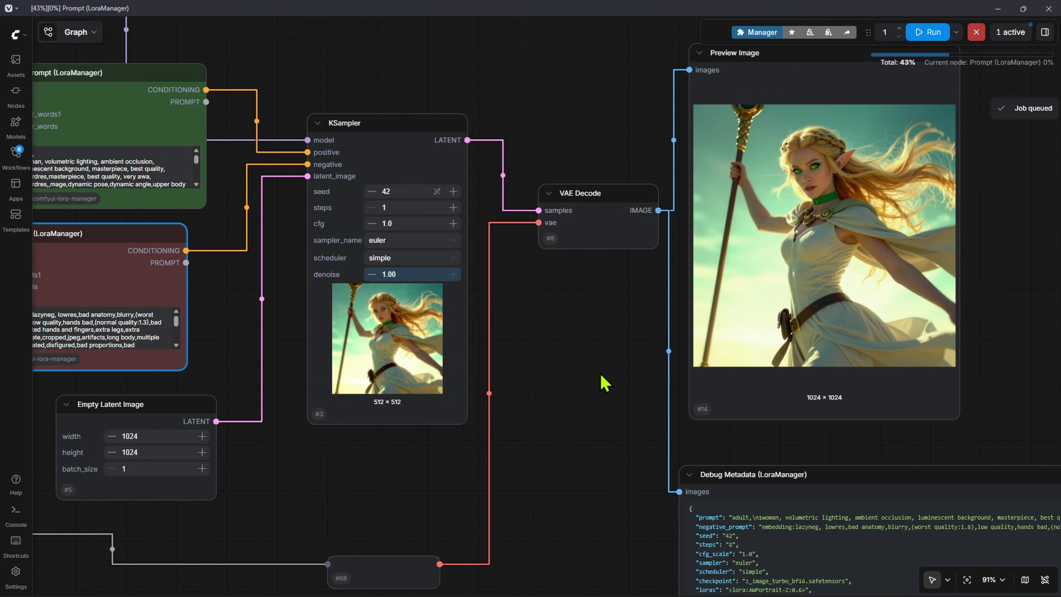
# Compare AWPortrait-Z's strength in the Debug Metadata output with the one listed in the Lora Randomizer.
pyautogui.moveTo(217, 321); pyautogui.dragTo(521, 358)
pyautogui.moveTo(264, 181); pyautogui.dragTo(408, 243)
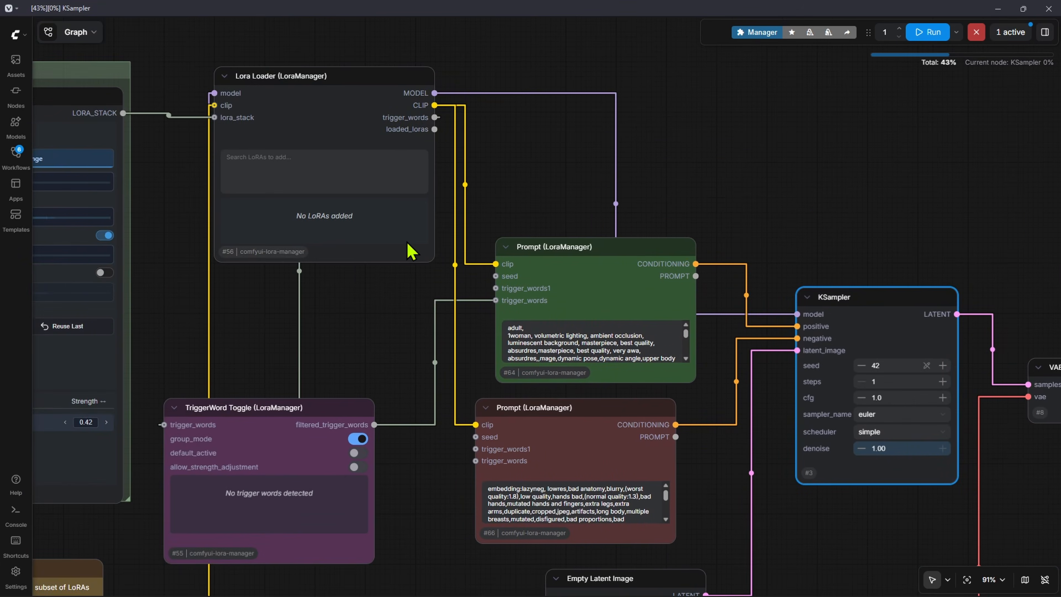
pyautogui.moveTo(85, 352); pyautogui.dragTo(252, 335)
pyautogui.moveTo(865, 454); pyautogui.dragTo(582, 255)
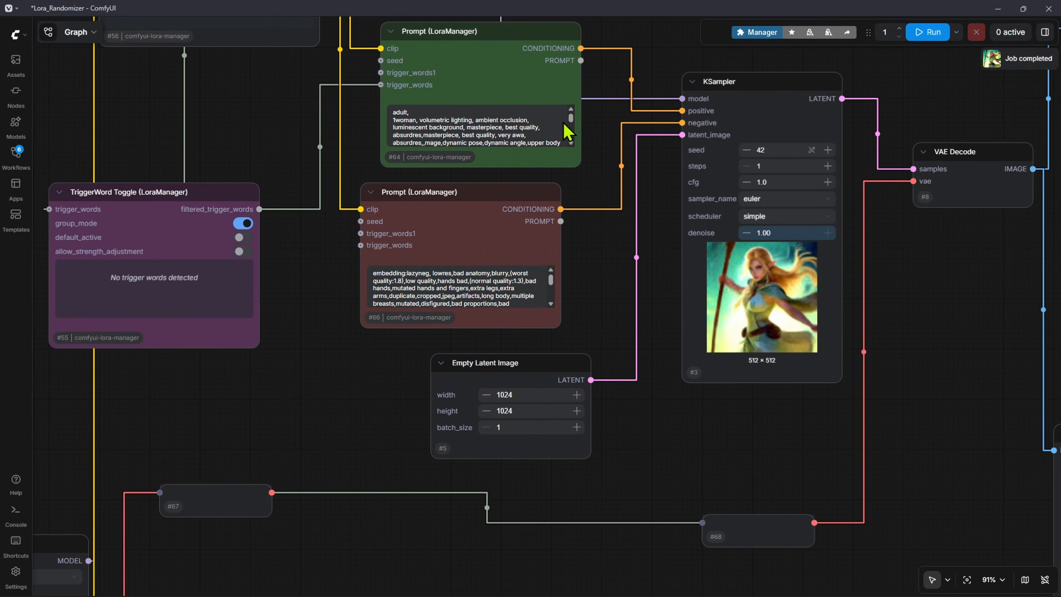
pyautogui.moveTo(820, 434); pyautogui.dragTo(653, 360)
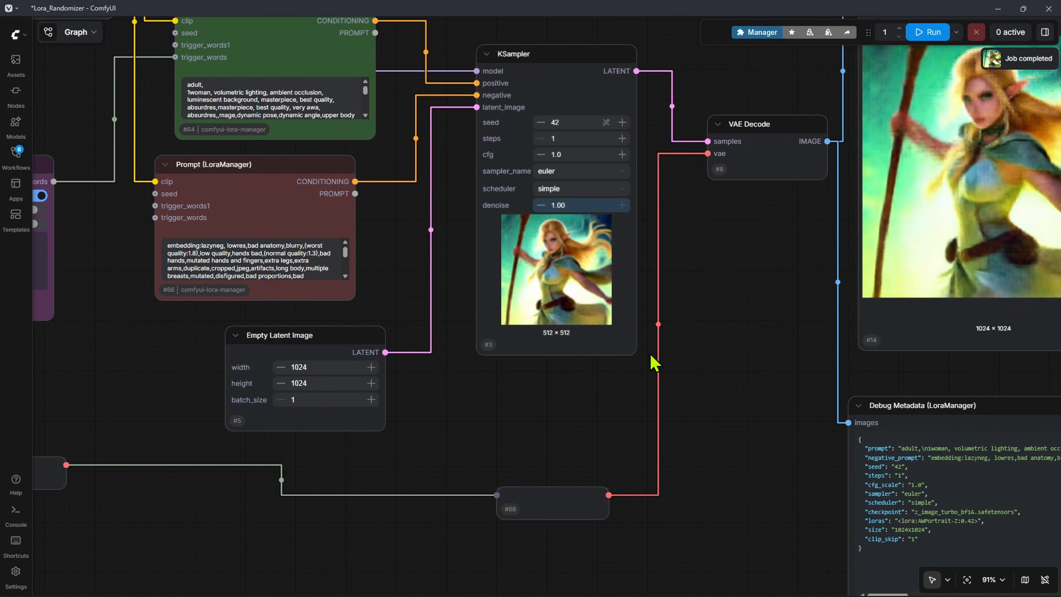
pyautogui.scroll(5, 582, 339)
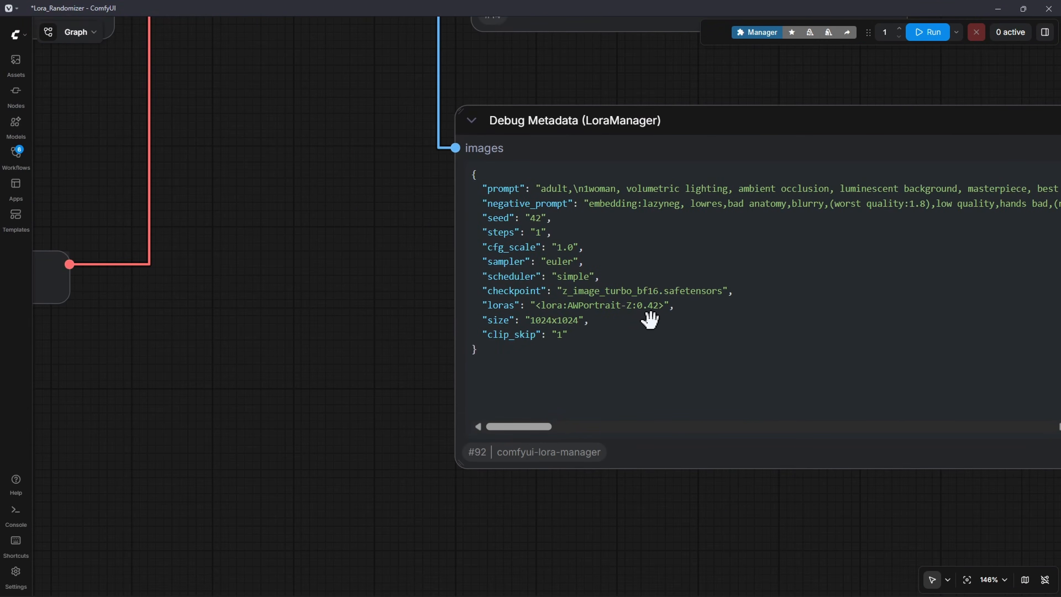
pyautogui.scroll(-8, 657, 317)
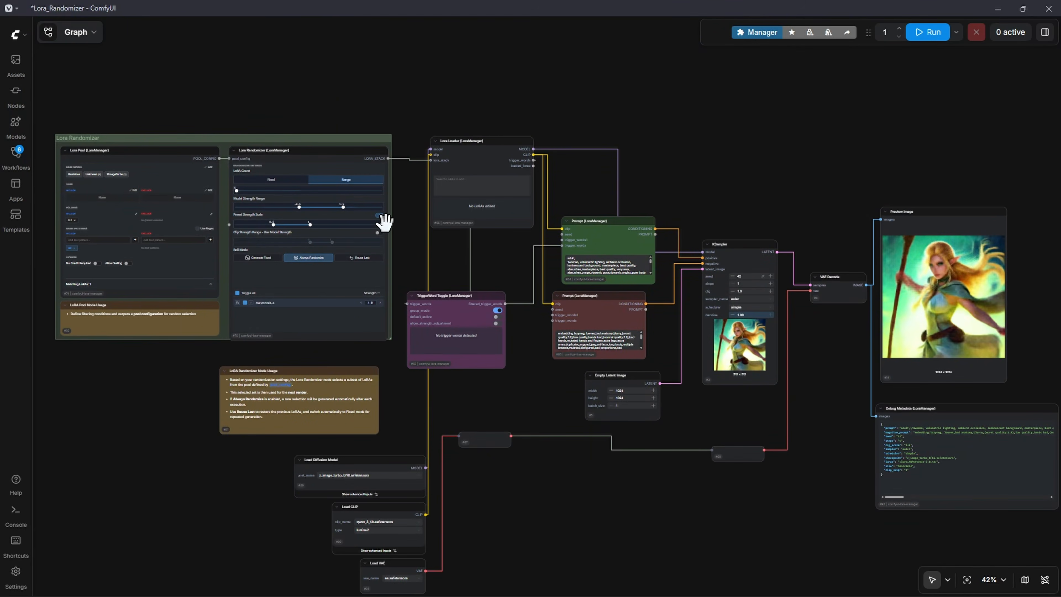
pyautogui.scroll(6, 383, 239)
pyautogui.scroll(4, 647, 466)
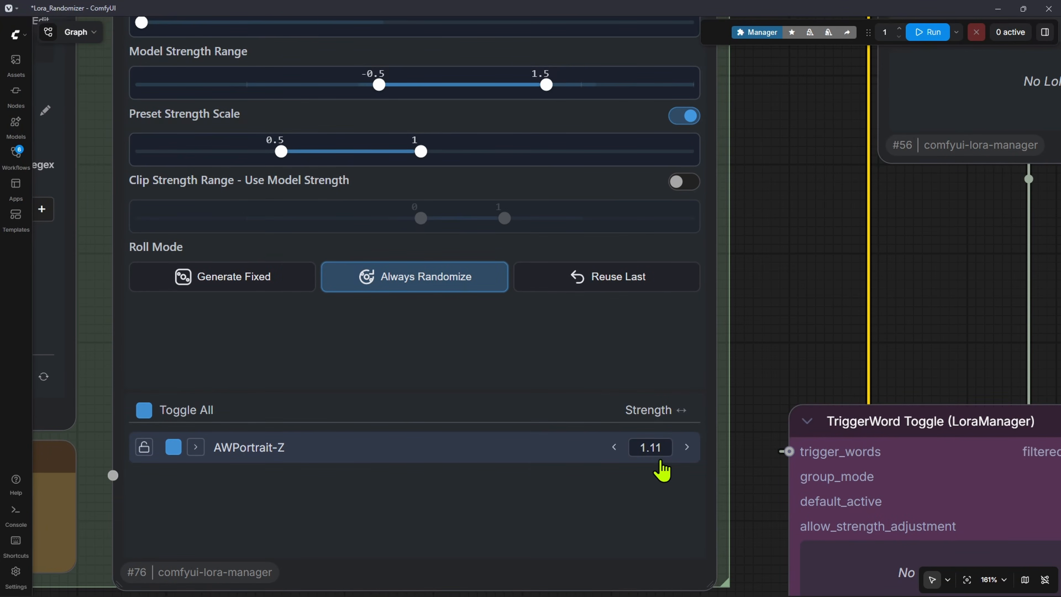
# Run the workflow again and check AWPortrait-Z's strength in both Debug Metadata and the Lora Randomizer.
pyautogui.click(927, 32)
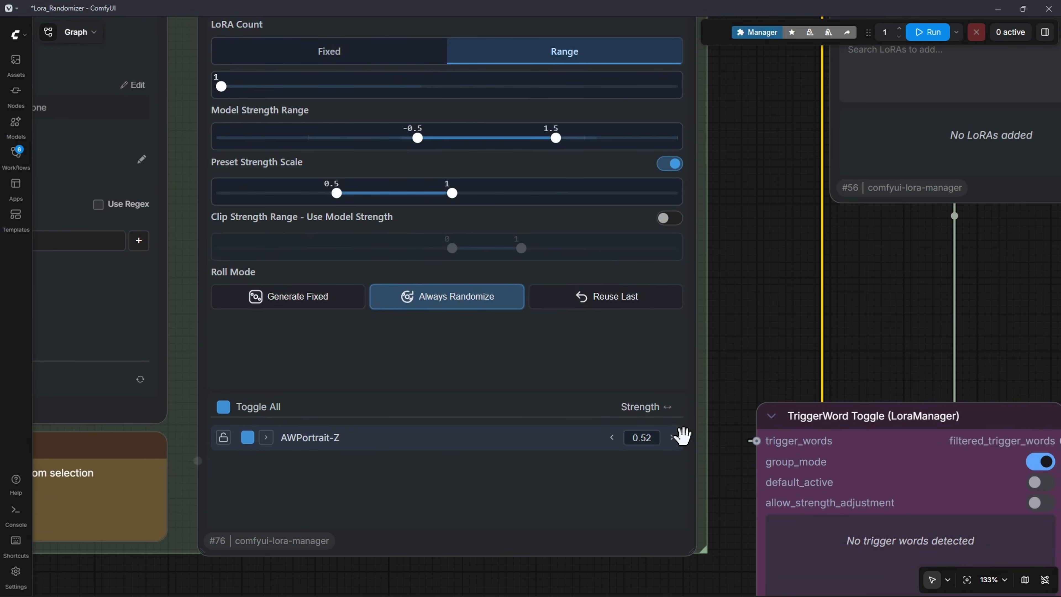
pyautogui.scroll(-10, 731, 405)
pyautogui.moveTo(839, 353); pyautogui.dragTo(476, 304)
pyautogui.moveTo(861, 511); pyautogui.dragTo(557, 324)
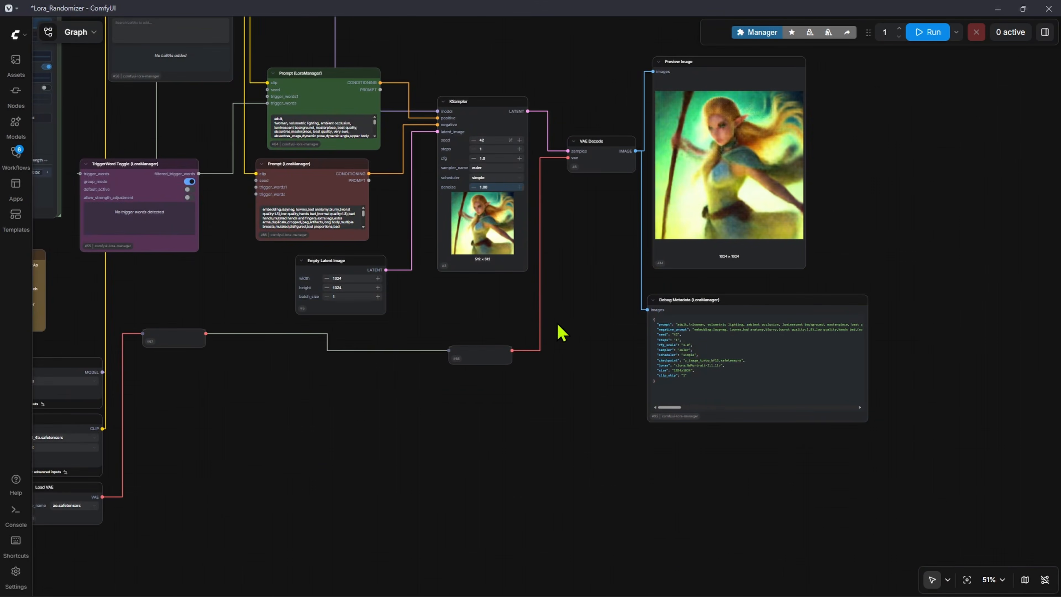
pyautogui.scroll(6, 622, 382)
pyautogui.moveTo(621, 383); pyautogui.dragTo(358, 356)
pyautogui.scroll(-2, 126, 367)
pyautogui.moveTo(125, 367); pyautogui.dragTo(741, 372)
pyautogui.moveTo(396, 213); pyautogui.dragTo(476, 296)
pyautogui.moveTo(216, 180); pyautogui.dragTo(536, 357)
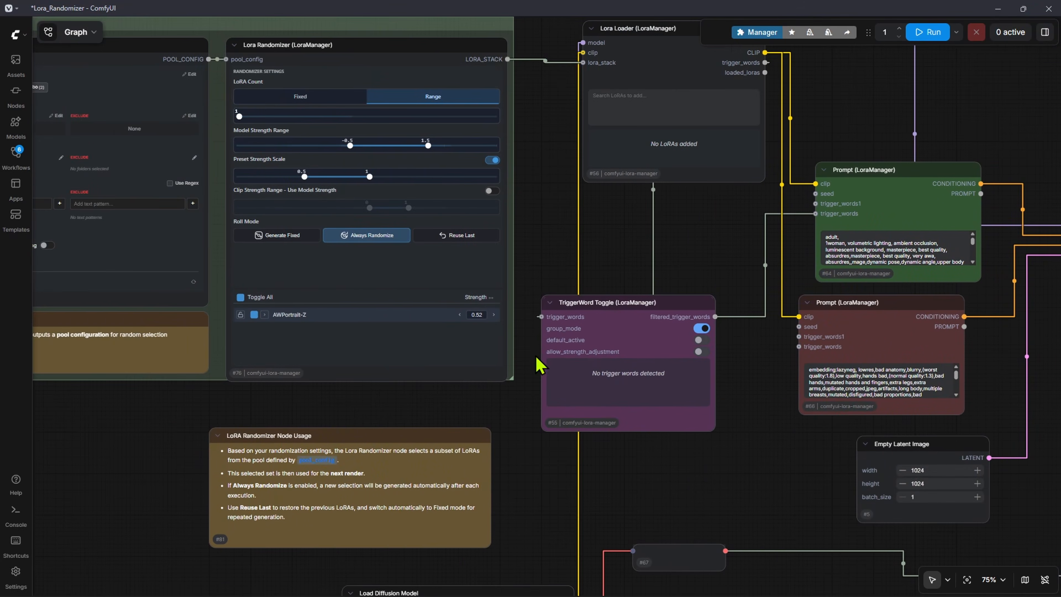
pyautogui.moveTo(477, 138); pyautogui.dragTo(519, 184)
pyautogui.scroll(6, 520, 376)
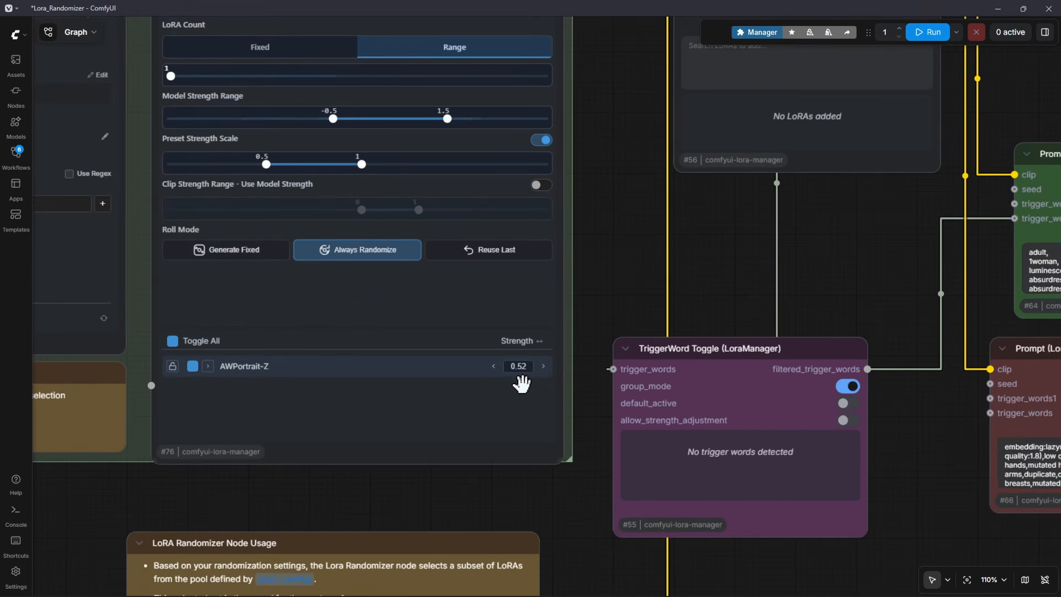
pyautogui.scroll(-6, 685, 330)
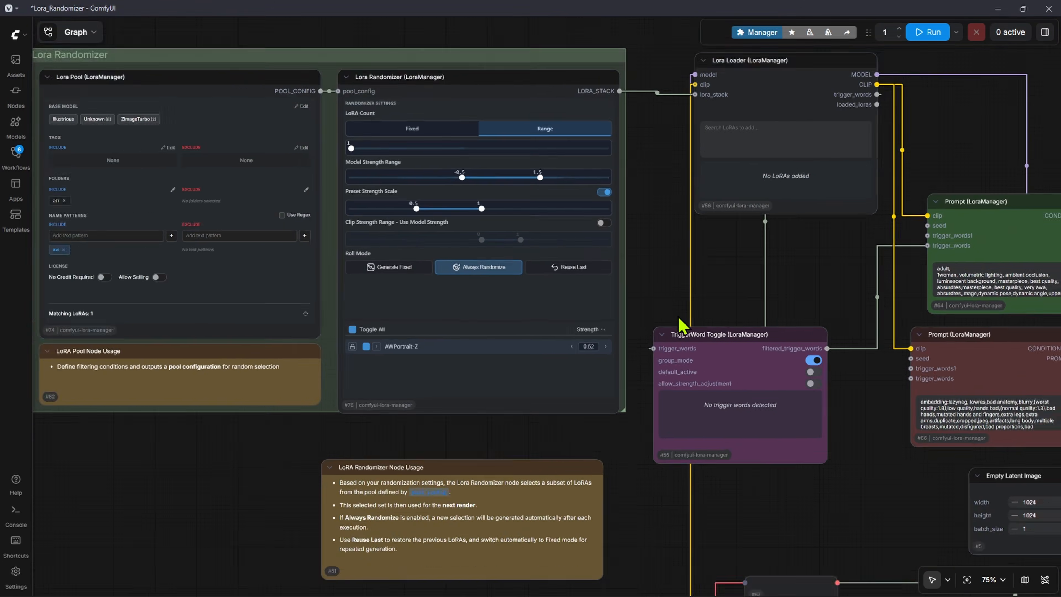
# Queue another run and examine the strength the Lora Randomizer assigns to AWPortrait-Z.
pyautogui.click(926, 32)
pyautogui.scroll(6, 493, 347)
pyautogui.scroll(5, 492, 346)
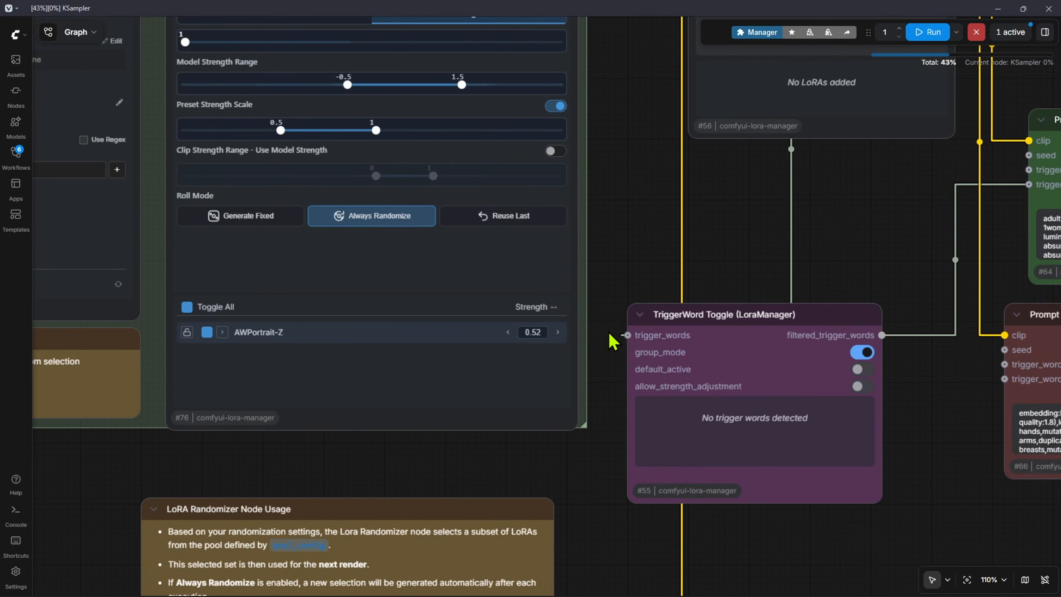
pyautogui.scroll(-8, 507, 252)
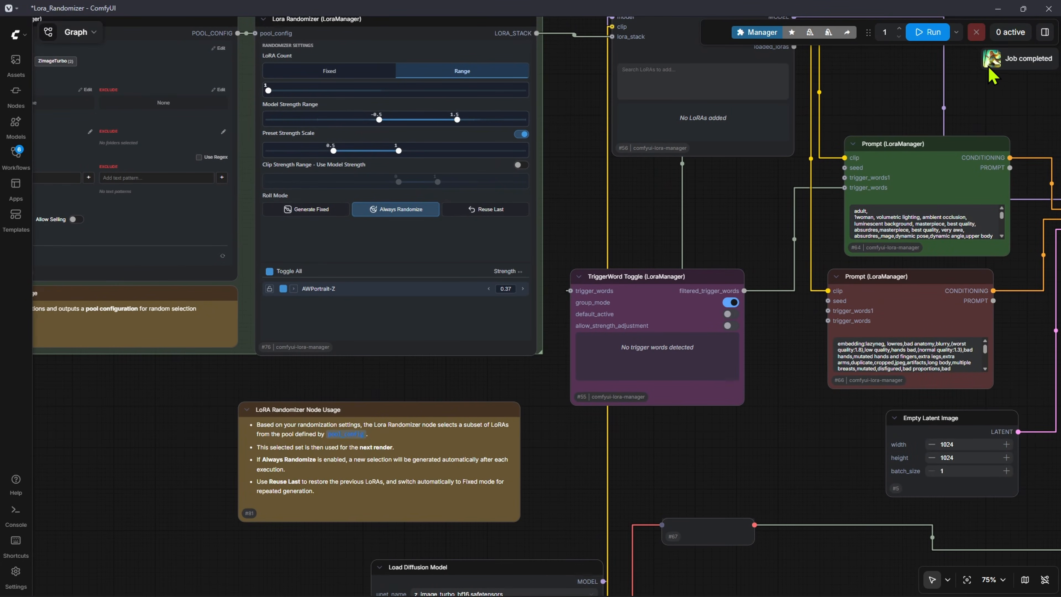
pyautogui.scroll(6, 572, 270)
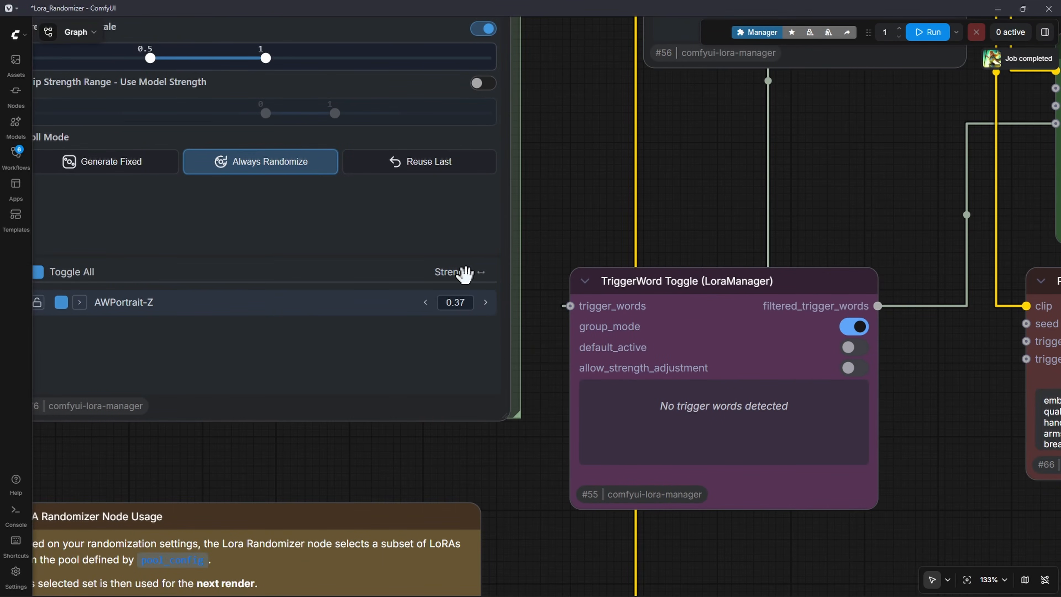
pyautogui.moveTo(580, 325)
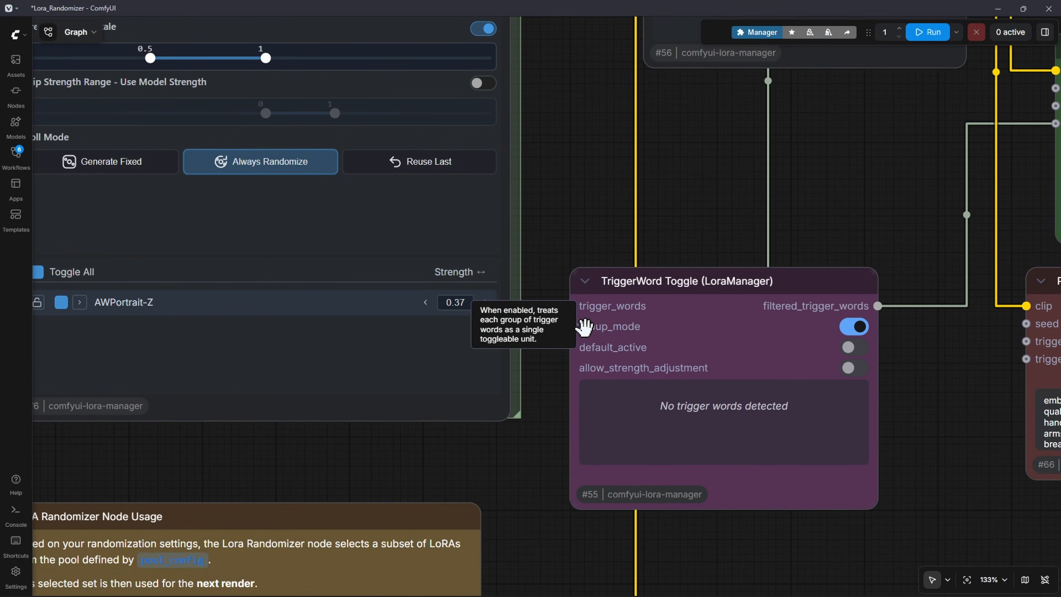
# Read the loras entry in the Debug Metadata output of the latest run.
pyautogui.scroll(-6, 775, 296)
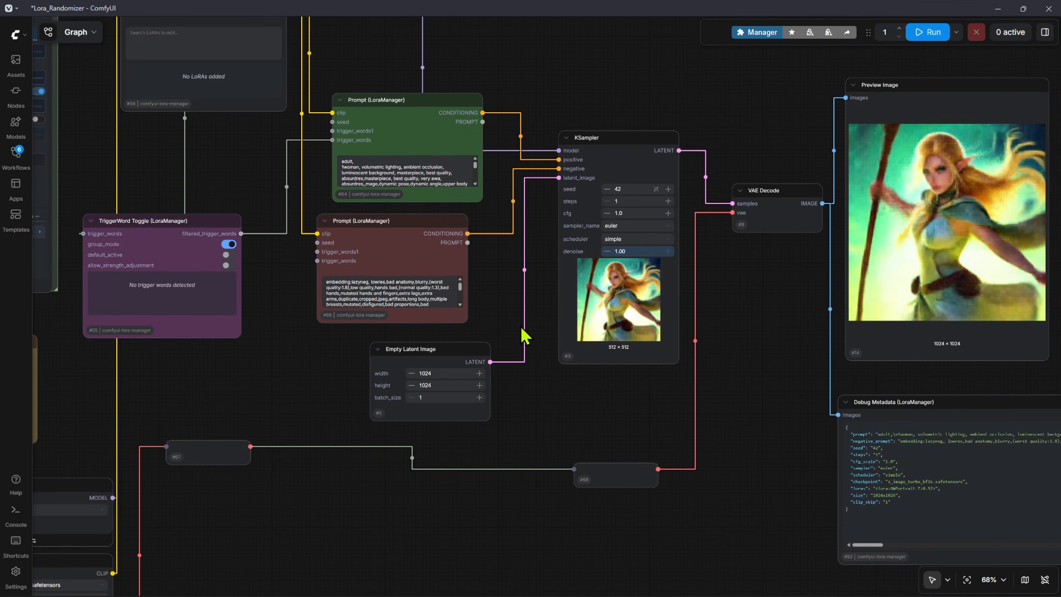
pyautogui.moveTo(894, 485); pyautogui.dragTo(654, 403)
pyautogui.scroll(11, 656, 417)
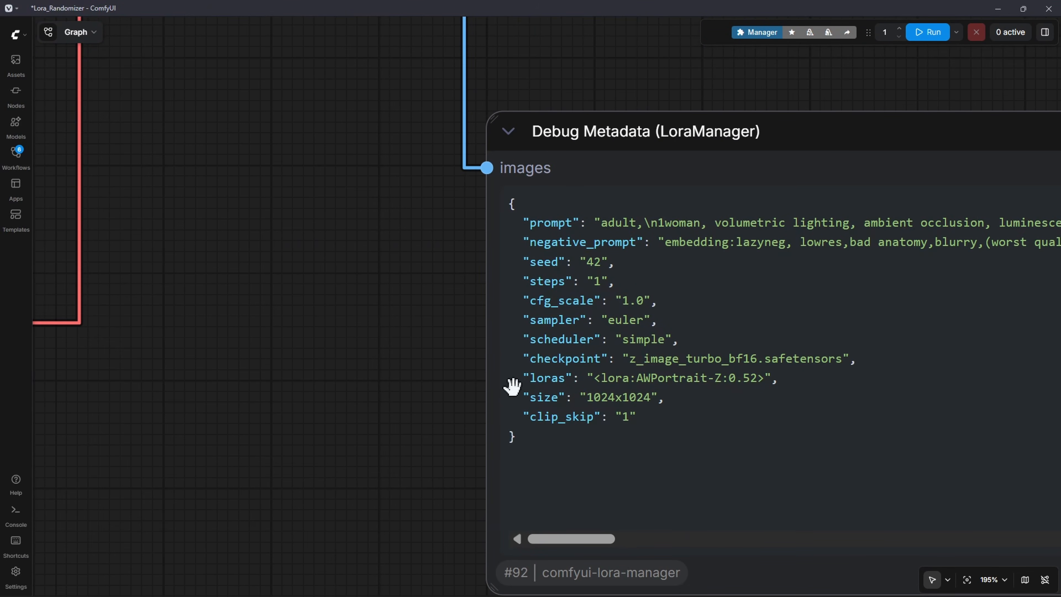
# Set the Lora Randomizer's LoRA Count range to 1–5 and run the workflow.
pyautogui.scroll(-11, 392, 377)
pyautogui.moveTo(153, 396); pyautogui.dragTo(640, 408)
pyautogui.moveTo(119, 229); pyautogui.dragTo(553, 413)
pyautogui.scroll(5, 298, 172)
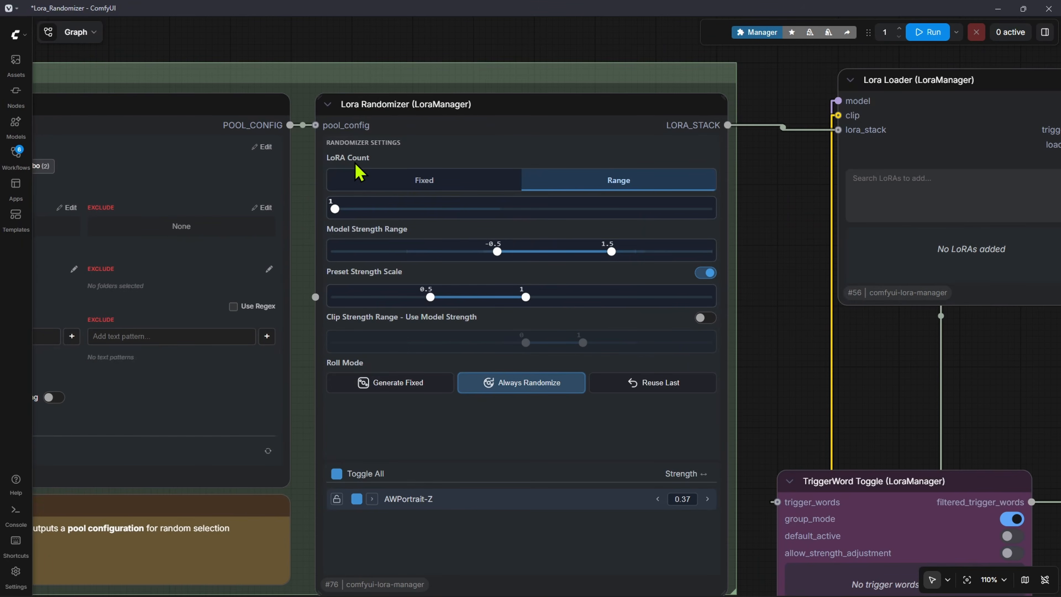
pyautogui.moveTo(336, 211); pyautogui.dragTo(501, 211)
pyautogui.scroll(-5, 798, 335)
pyautogui.moveTo(770, 549); pyautogui.dragTo(609, 369)
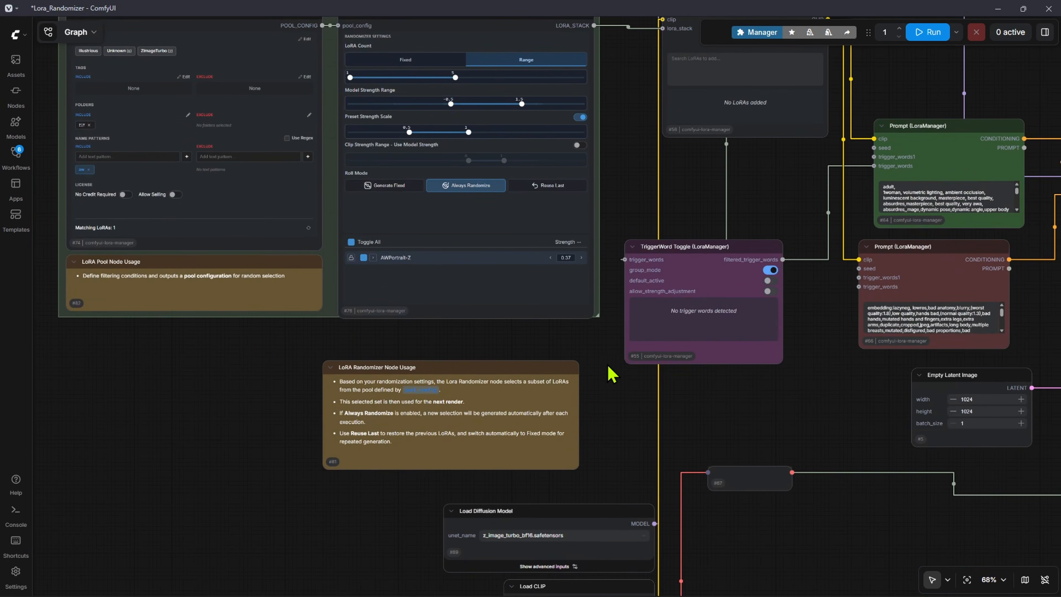
pyautogui.moveTo(713, 181); pyautogui.dragTo(654, 305)
pyautogui.click(927, 34)
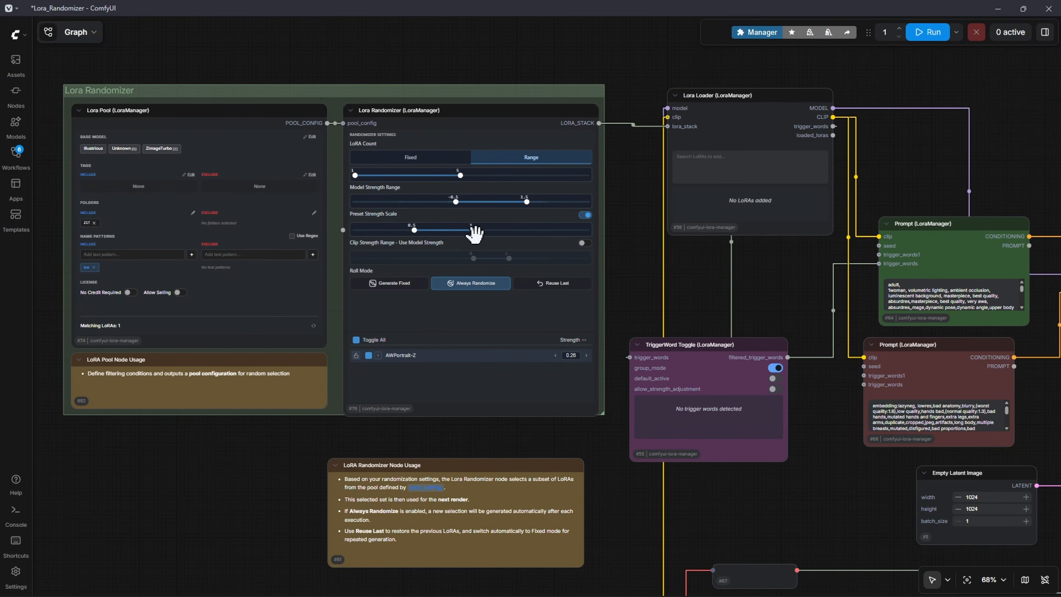
# Switch the Lora Randomizer to a Fixed LoRA Count of 1 with Preset Strength Scale off, and check the Debug Metadata loras entry.
pyautogui.scroll(4, 627, 279)
pyautogui.click(411, 158)
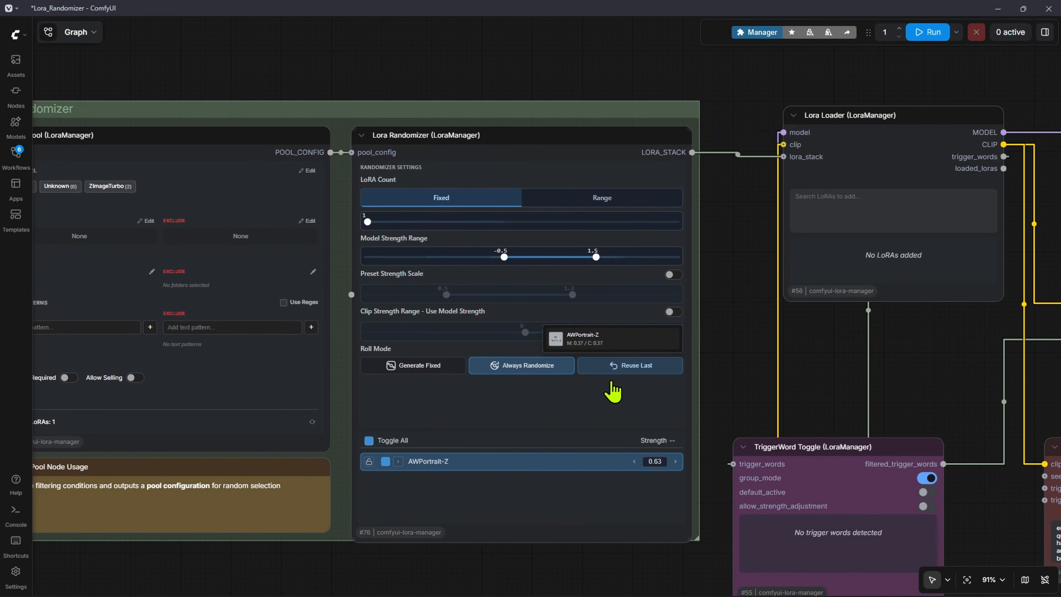
pyautogui.scroll(-5, 380, 386)
pyautogui.scroll(5, 216, 380)
pyautogui.scroll(-7, 860, 288)
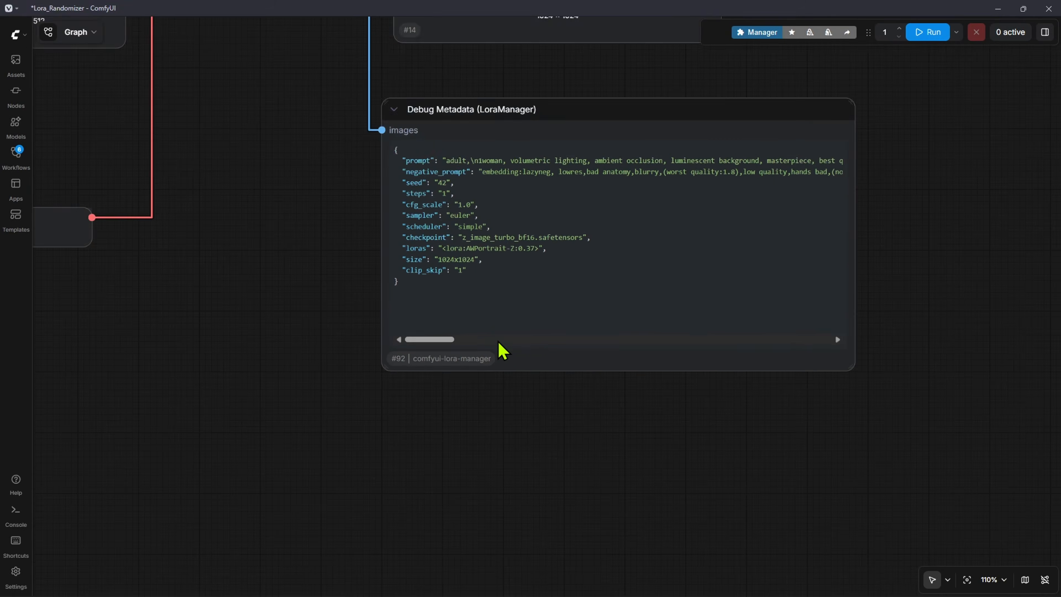
pyautogui.scroll(-2, 501, 350)
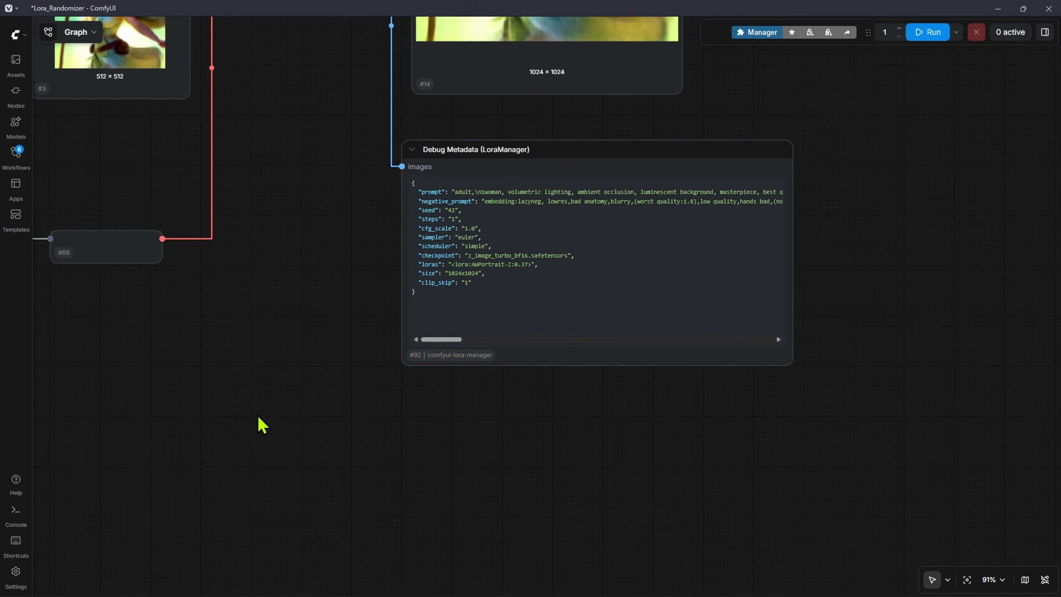
# Check AWPortrait-Z's strength in the Lora Randomizer and read the LoRA Randomizer Node Usage note.
pyautogui.scroll(-5, 258, 418)
pyautogui.moveTo(268, 320); pyautogui.dragTo(608, 421)
pyautogui.moveTo(256, 289); pyautogui.dragTo(596, 407)
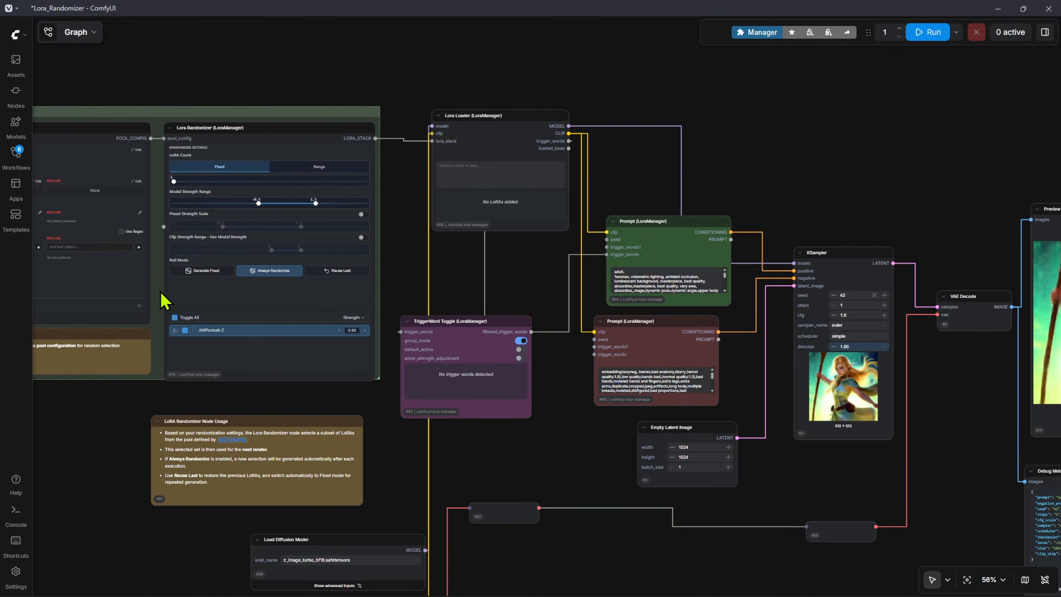
pyautogui.scroll(10, 125, 493)
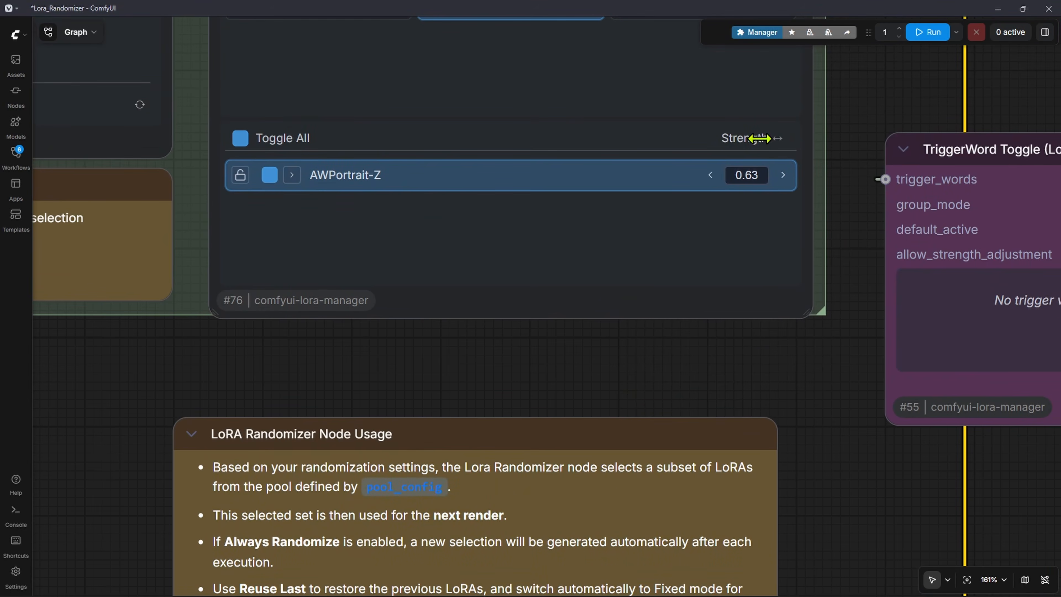
pyautogui.scroll(-3, 602, 330)
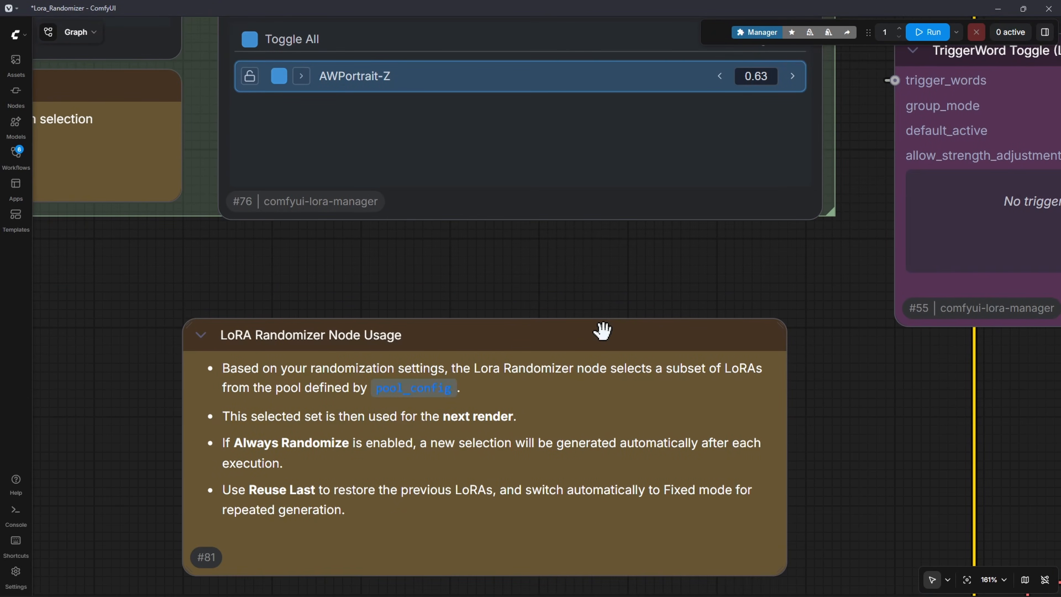
pyautogui.scroll(-13, 517, 353)
# Switch to the file manager and open the ZiT folder inside ComfyUI's models\loras folder.
pyautogui.hotkey('alt', 'Tab')
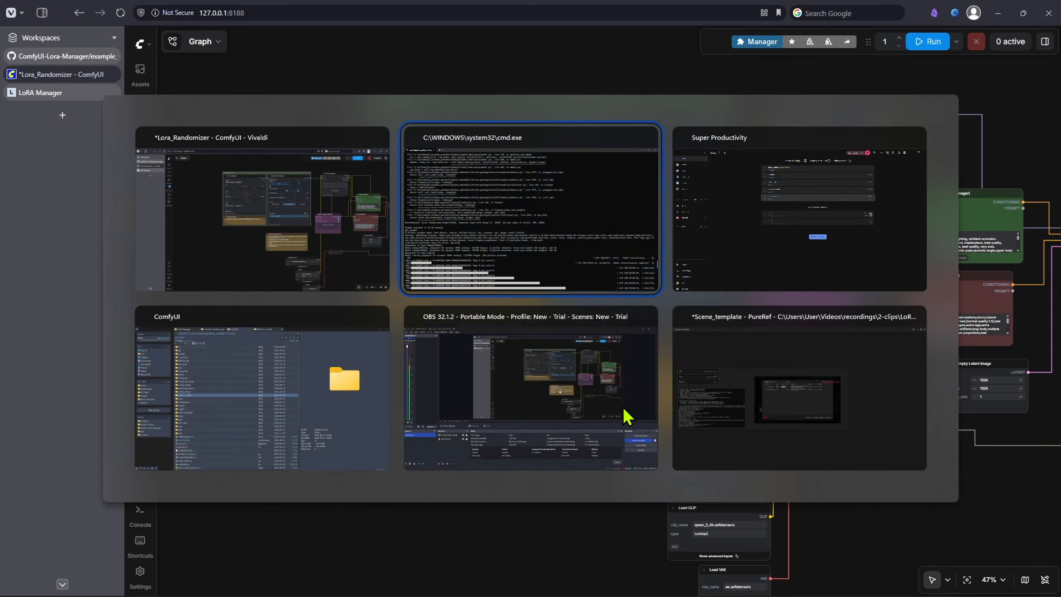
pyautogui.hotkey('alt', 'Tab')
pyautogui.hotkey('alt', 'Tab')
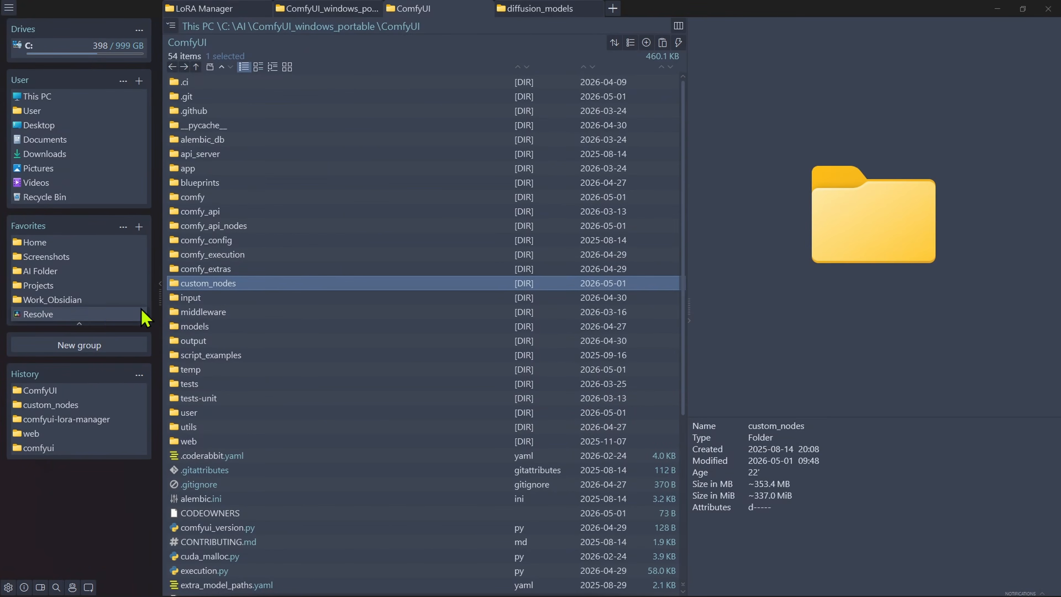
pyautogui.doubleClick(209, 327)
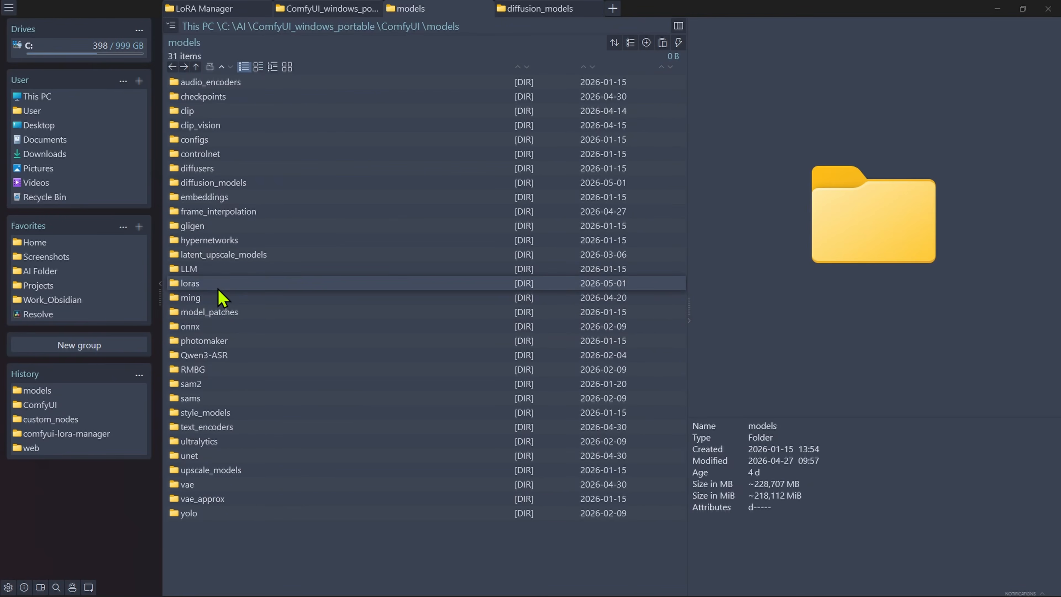
pyautogui.doubleClick(217, 285)
pyautogui.doubleClick(220, 154)
# Duplicate zit_badmilk_clarityv1.metadata.json and rename the copy to AWPortrait-Z.json, reusing the base name of AWPortrait-Z.safetensors.
pyautogui.click(217, 155)
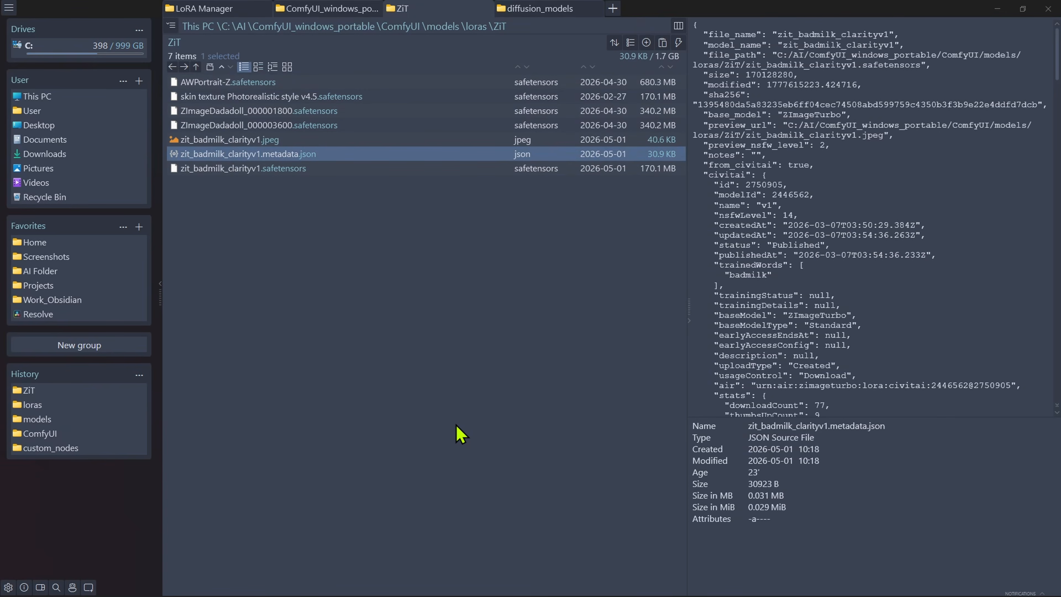
pyautogui.hotkey('ctrl', 'c')
pyautogui.hotkey('ctrl', 'v')
pyautogui.press('F2')
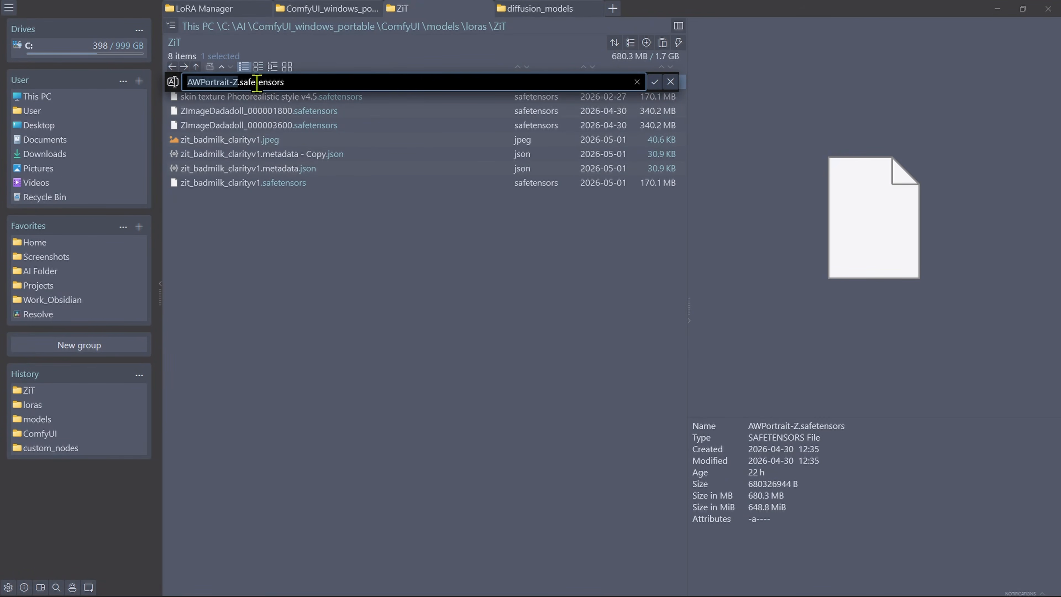
pyautogui.hotkey('ctrl', 'c')
pyautogui.press('Escape')
pyautogui.click(288, 155)
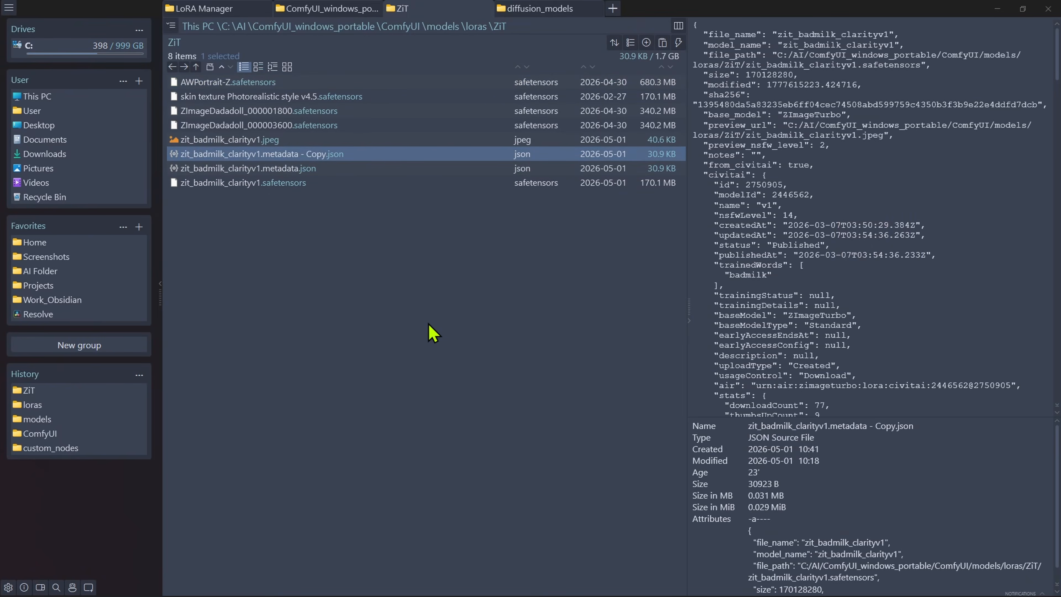
pyautogui.press('F2')
pyautogui.hotkey('ctrl', 'v')
pyautogui.press('Return')
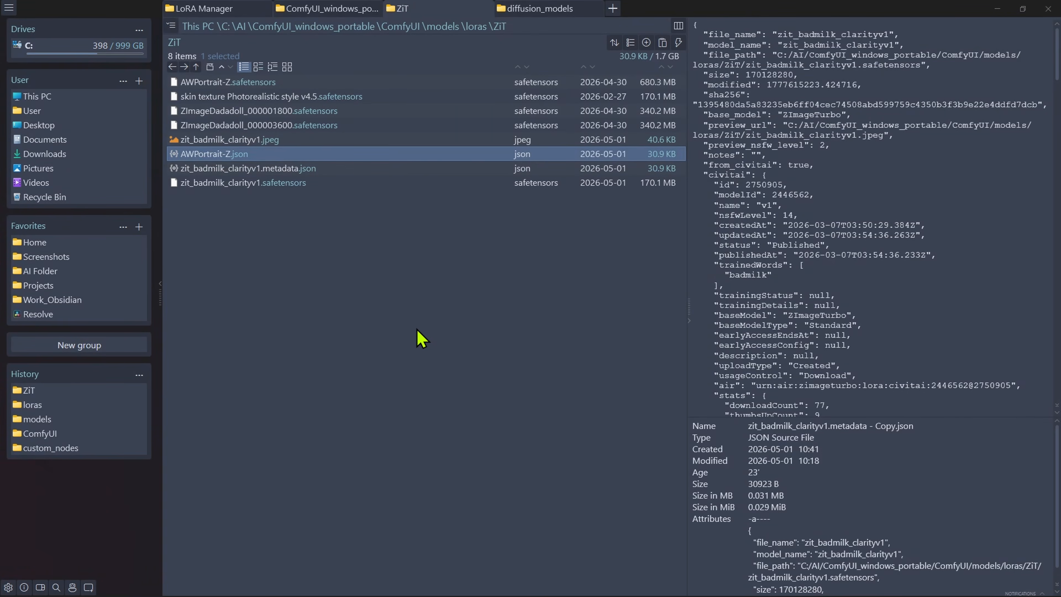
# Open the ZiT folder in Visual Studio Code and switch to its window.
pyautogui.click(386, 375)
pyautogui.click(229, 154)
pyautogui.rightClick(231, 156)
pyautogui.click(199, 265)
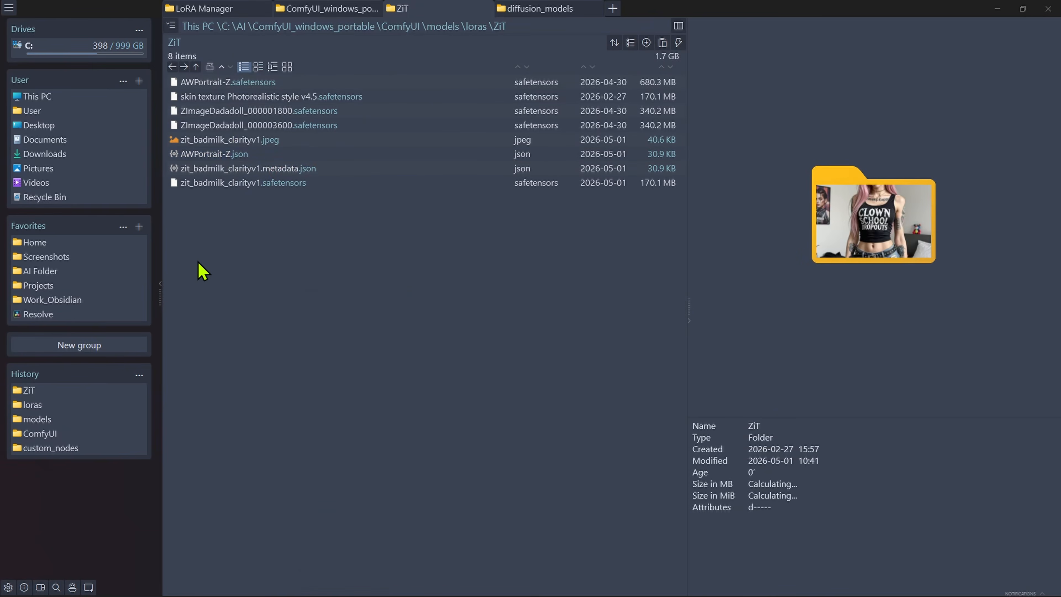
pyautogui.rightClick(284, 277)
pyautogui.click(551, 280)
pyautogui.hotkey('alt', 'Tab')
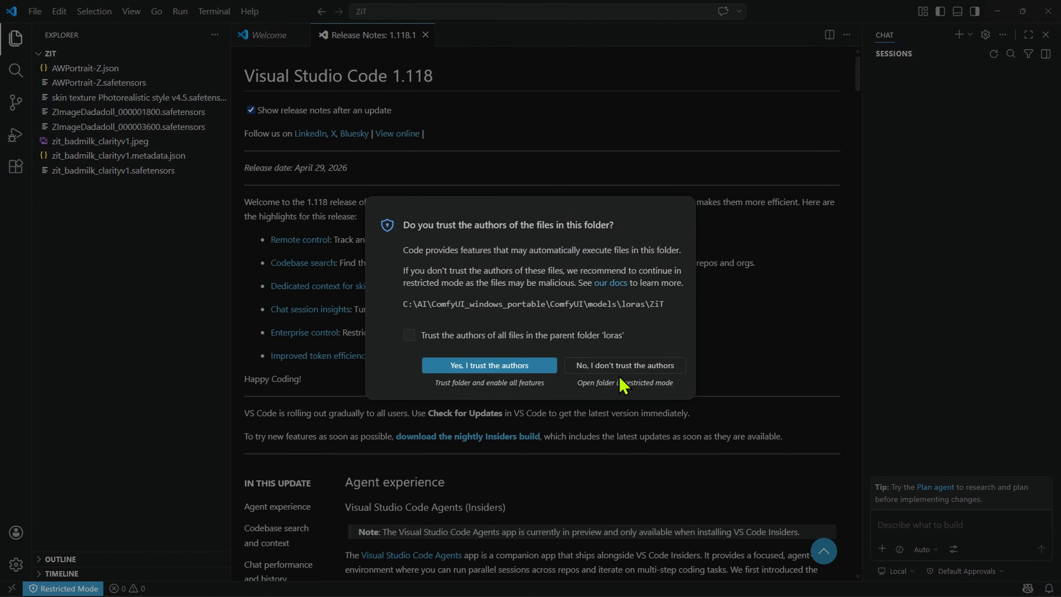
# Open the ZiT folder in restricted mode without trusting its authors.
pyautogui.click(621, 381)
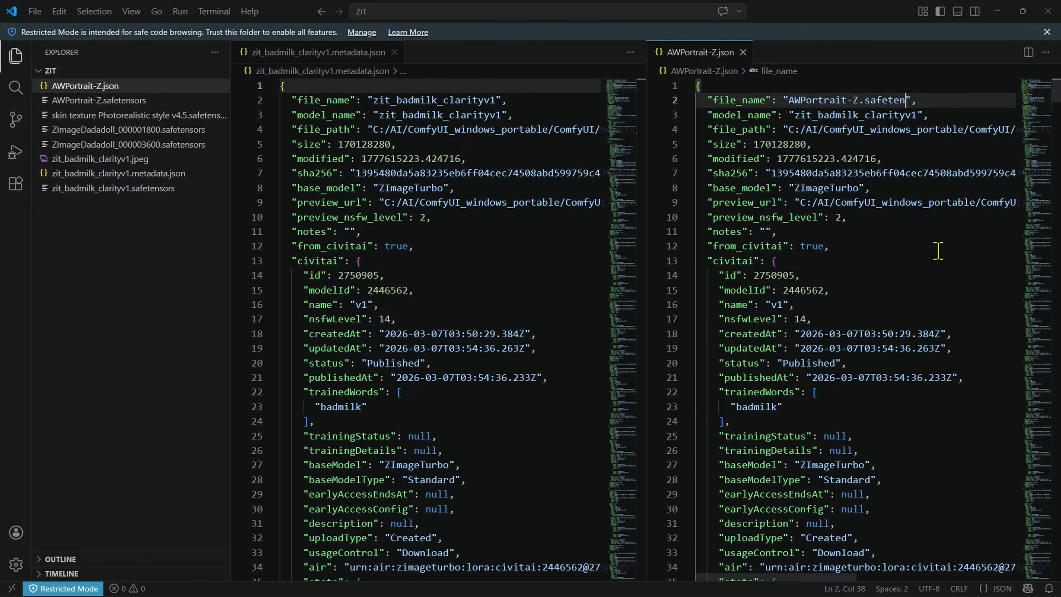
# Replace zit_badmilk_clarityv1 with AWPortrait-Z in the file_name, model_name, file_path and preview_url entries of AWPortrait-Z.json.
pyautogui.press('Down')
pyautogui.hotkey('ctrl', 'd')
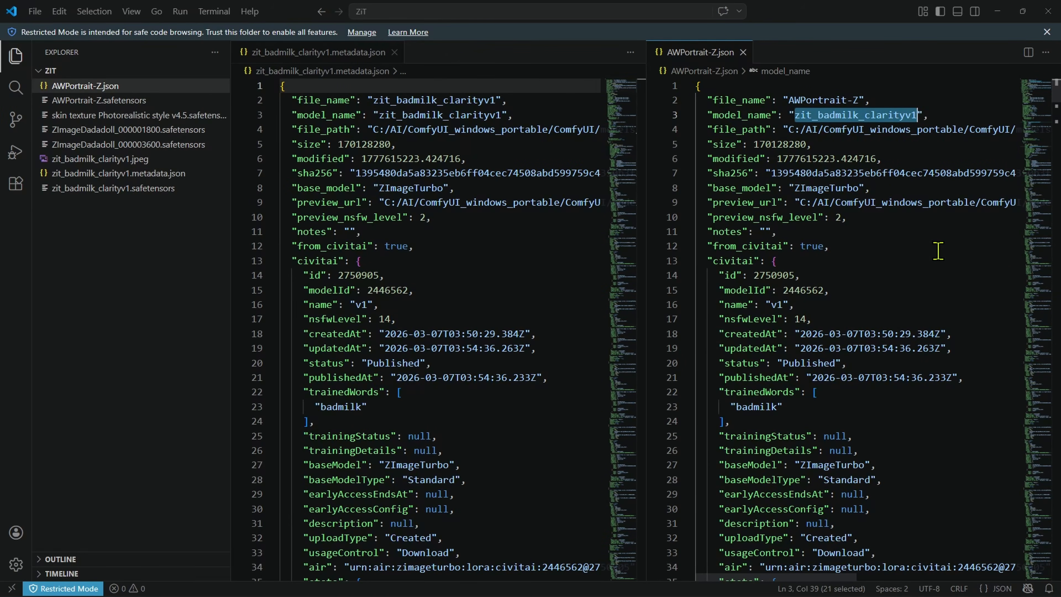
pyautogui.hotkey('ctrl', 'v')
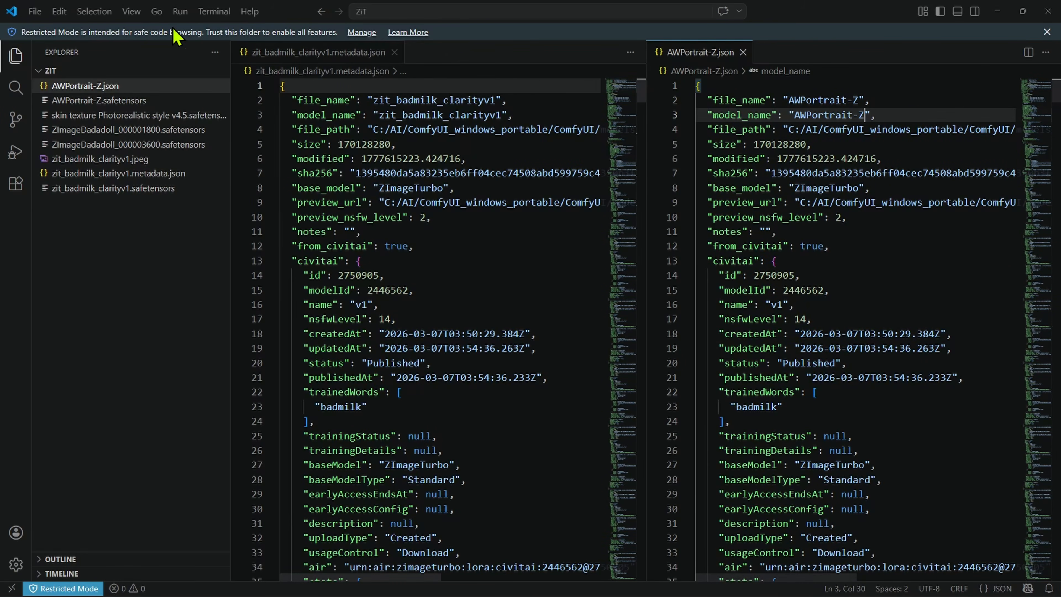
pyautogui.moveTo(764, 577); pyautogui.dragTo(919, 587)
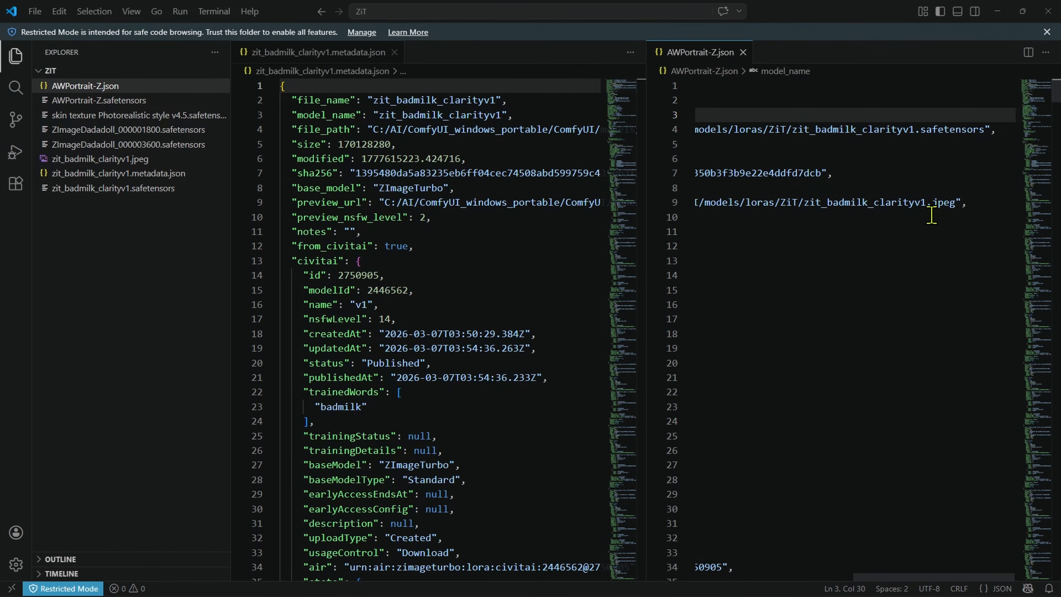
pyautogui.moveTo(914, 133); pyautogui.dragTo(794, 133)
pyautogui.write('AWPortrait-Z')
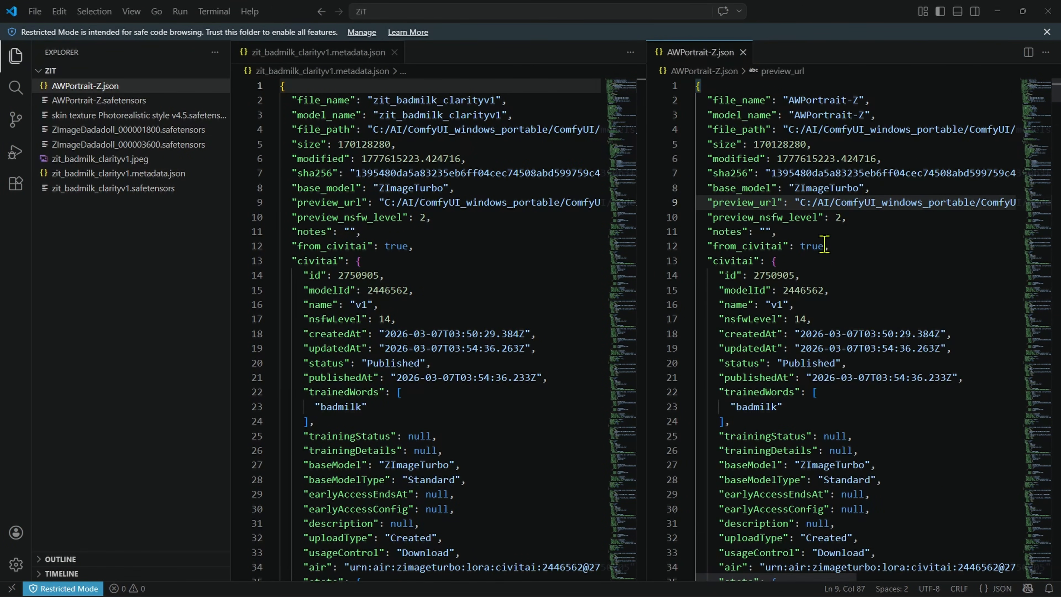
# Examine the sha256 entry and its full hash value in AWPortrait-Z.json.
pyautogui.click(730, 172)
pyautogui.doubleClick(729, 173)
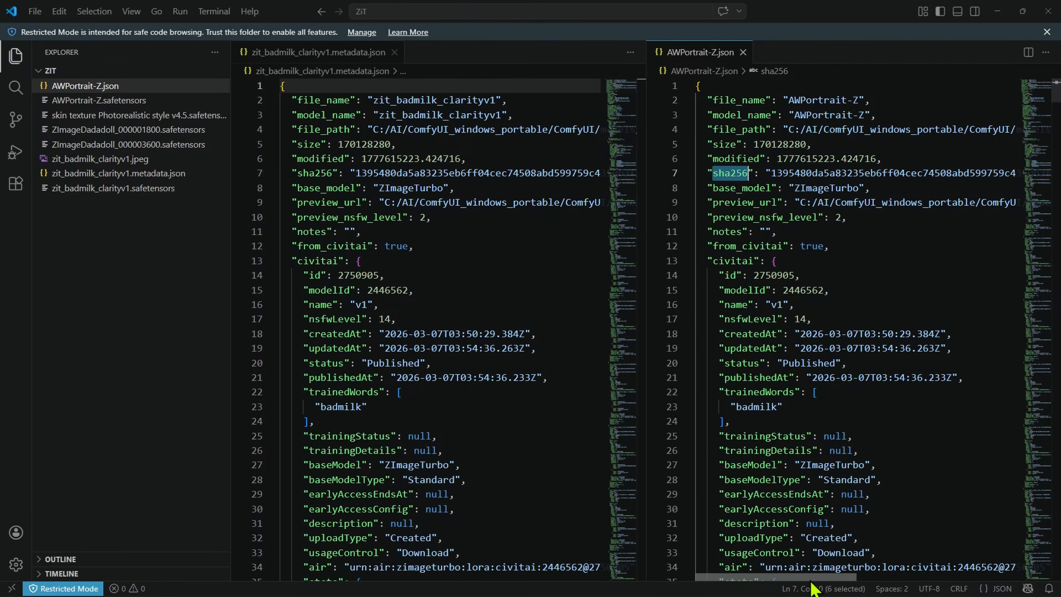
pyautogui.moveTo(776, 577)
pyautogui.mouseDown()
pyautogui.moveTo(879, 580)
pyautogui.moveTo(781, 589)
pyautogui.mouseUp()
pyautogui.moveTo(701, 173); pyautogui.dragTo(935, 175)
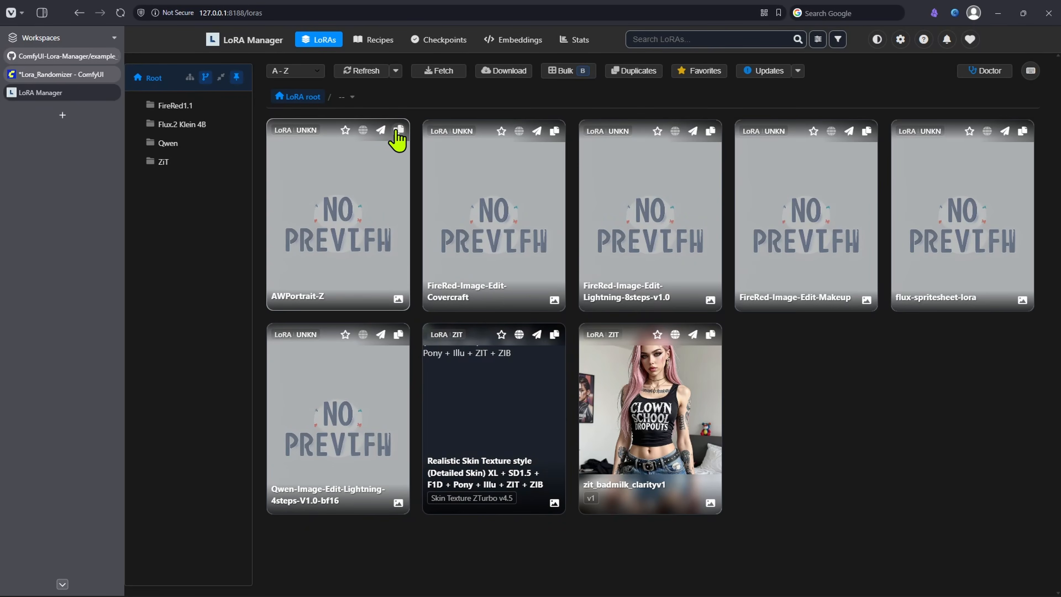
# In LoRA Manager, open AWPortrait-Z's details, add the trigger word testing-az and save it.
pyautogui.click(355, 205)
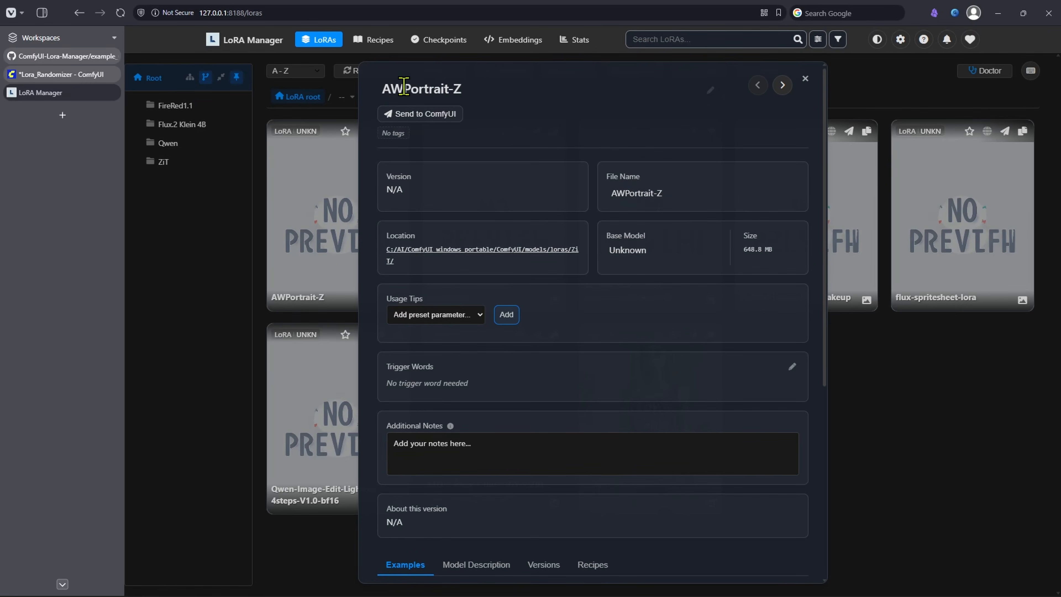
pyautogui.click(791, 365)
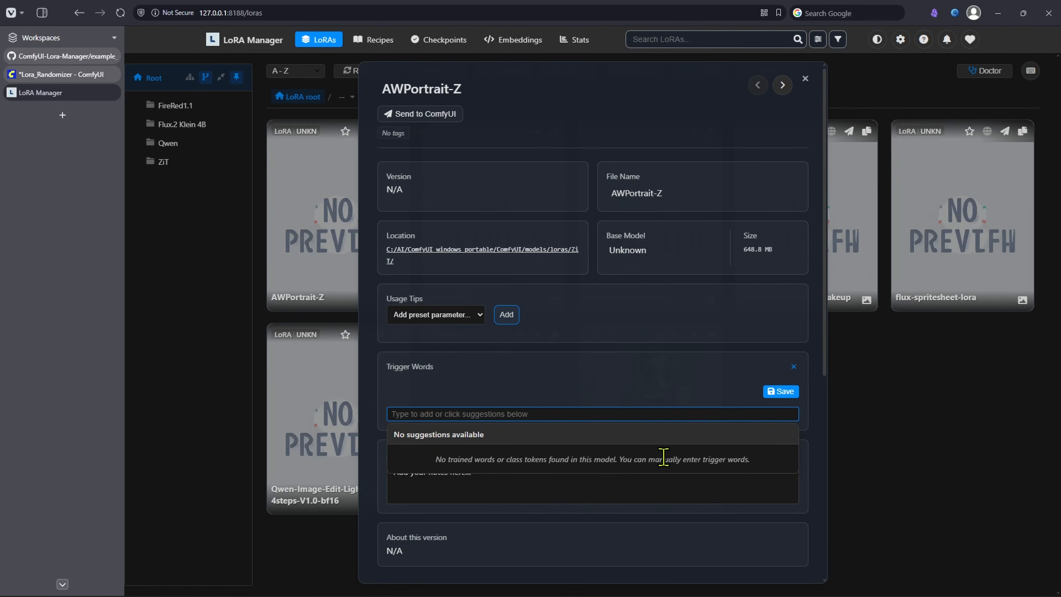
pyautogui.write('testing')
pyautogui.click(791, 367)
pyautogui.write('testing')
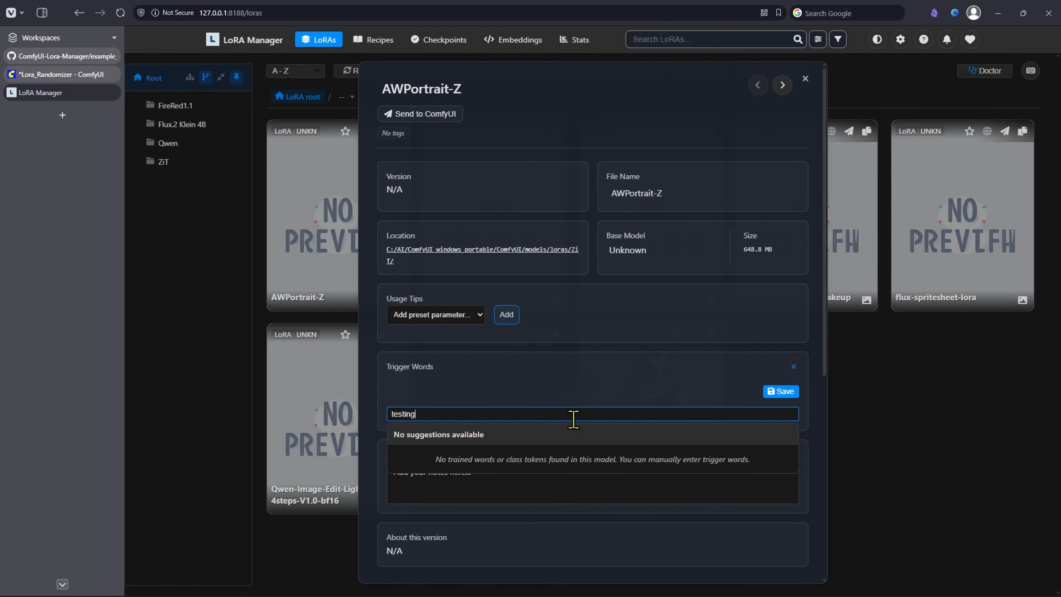
pyautogui.press('Return')
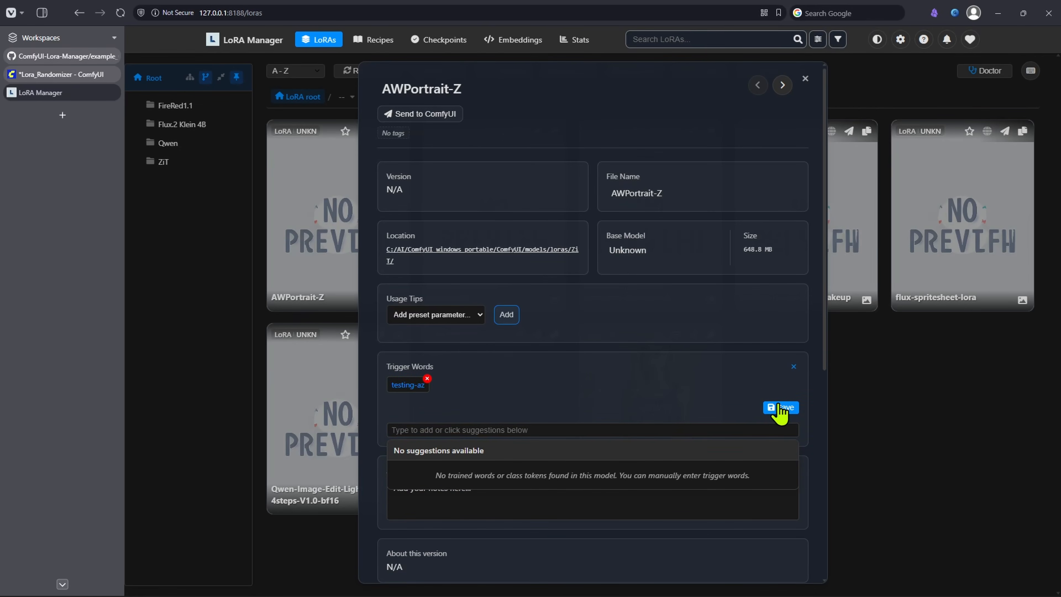
pyautogui.click(780, 392)
# Switch back to Visual Studio Code and delete AWPortrait-Z.json to the Recycle Bin.
pyautogui.hotkey('alt', 'Tab')
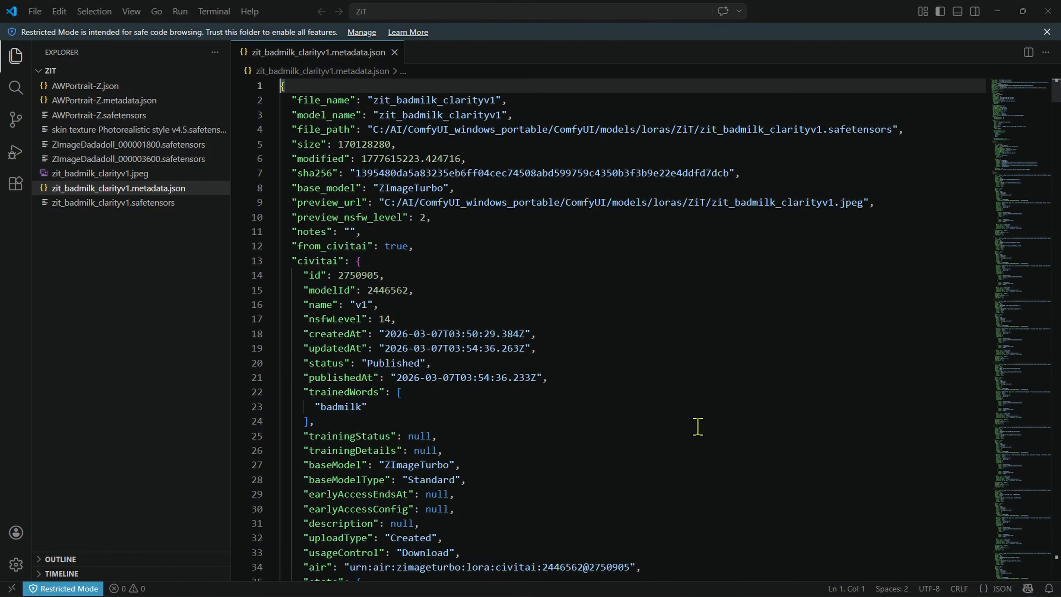
pyautogui.rightClick(85, 85)
pyautogui.click(197, 334)
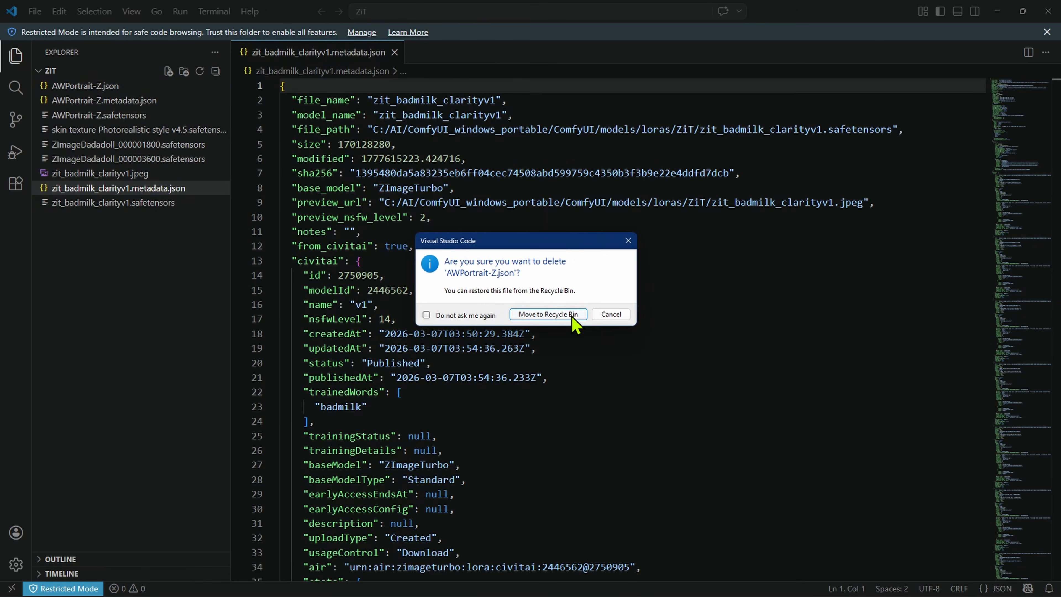
pyautogui.click(568, 309)
# Review AWPortrait-Z.metadata.json and search zit_badmilk_clarityv1.metadata.json for image.
pyautogui.click(113, 88)
pyautogui.hotkey('ctrl', 'a')
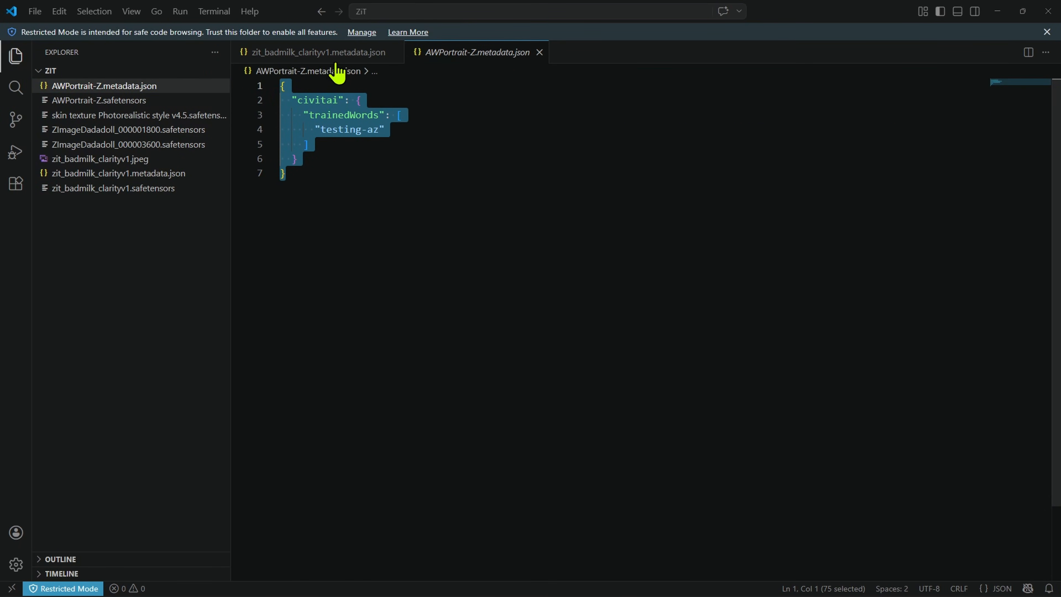
pyautogui.click(329, 54)
pyautogui.moveTo(1038, 283); pyautogui.dragTo(1013, 84)
pyautogui.click(801, 315)
pyautogui.hotkey('ctrl', 'f')
pyautogui.write('image')
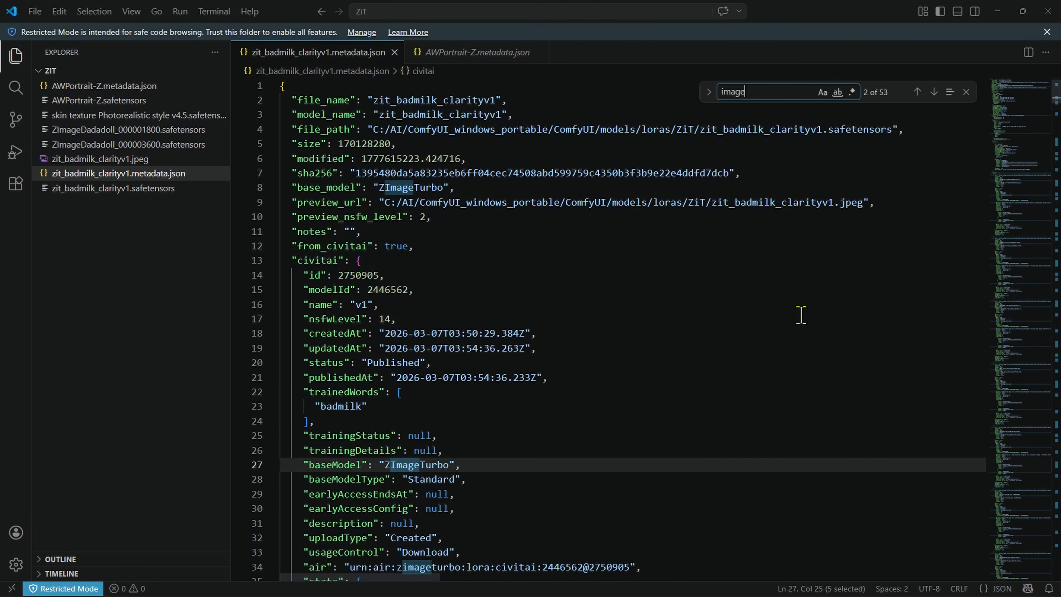
# Copy the preview_url line from zit_badmilk_clarityv1.metadata.json into AWPortrait-Z.metadata.json above the civitai block.
pyautogui.moveTo(874, 202); pyautogui.dragTo(291, 203)
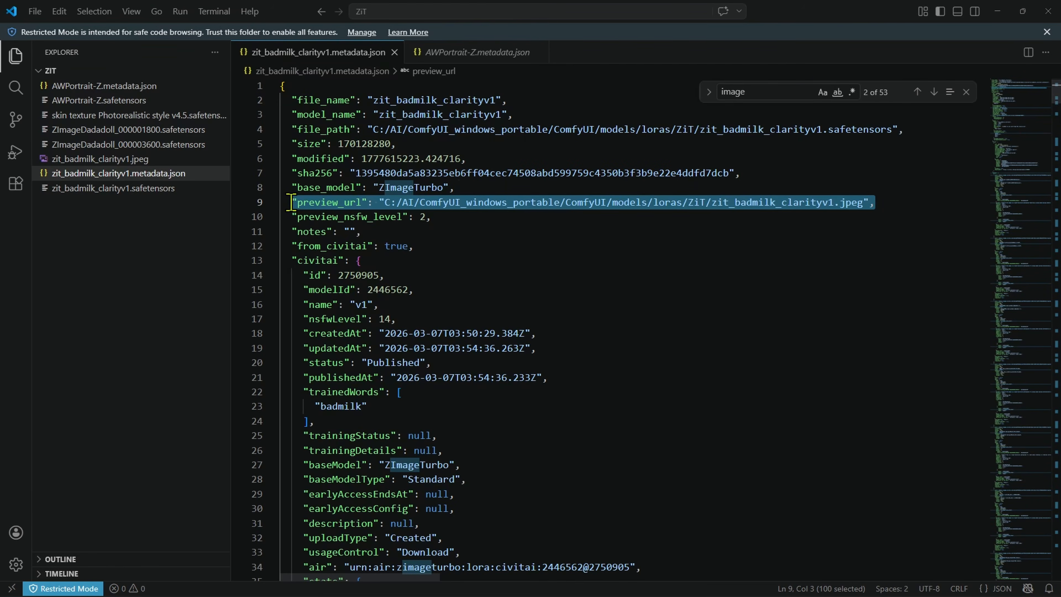
pyautogui.moveTo(329, 421); pyautogui.dragTo(244, 267)
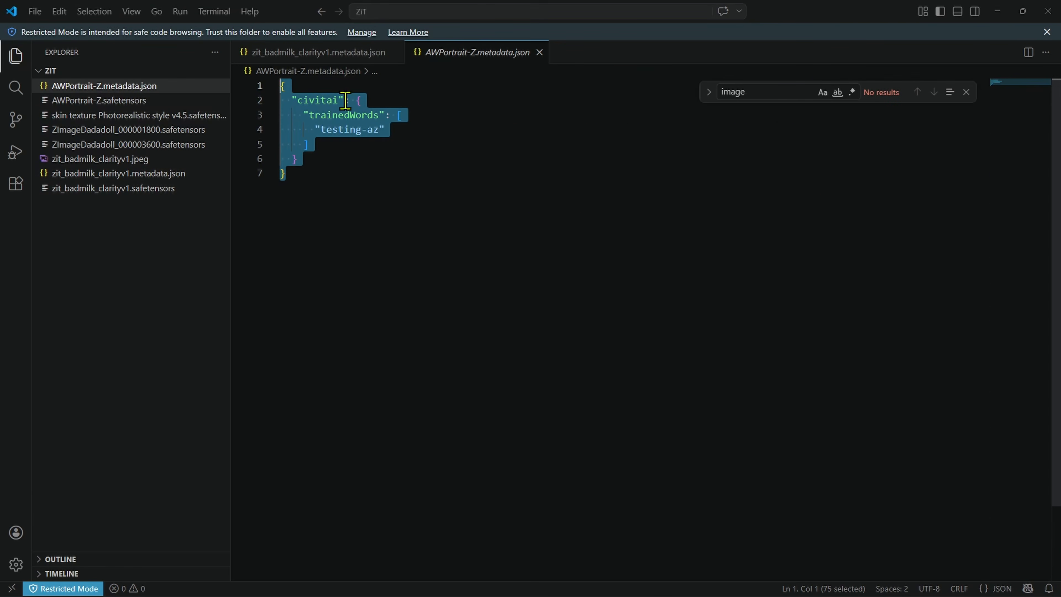
pyautogui.click(324, 52)
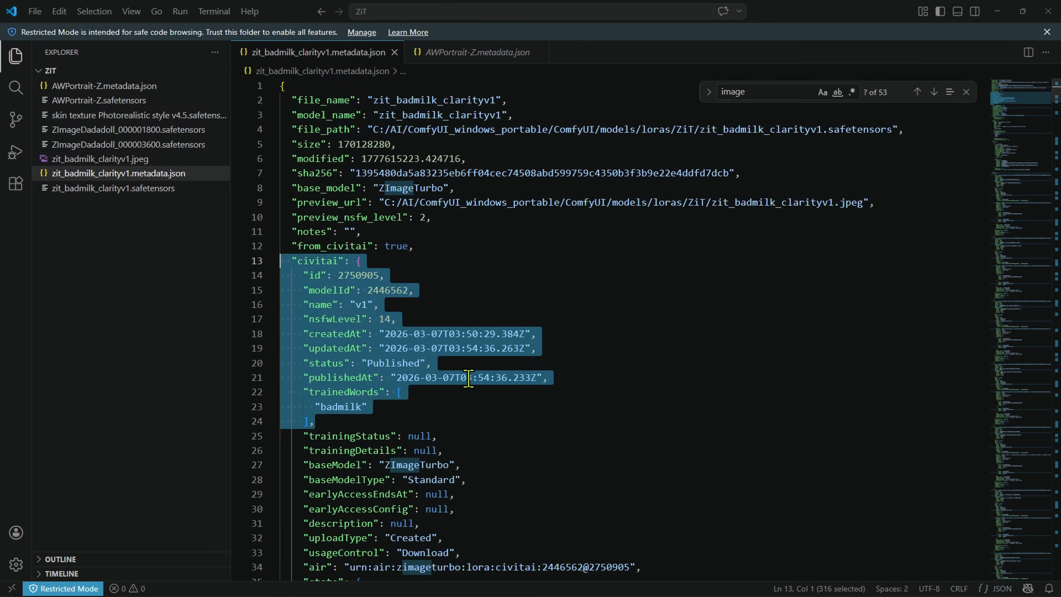
pyautogui.click(442, 244)
pyautogui.moveTo(887, 202); pyautogui.dragTo(297, 199)
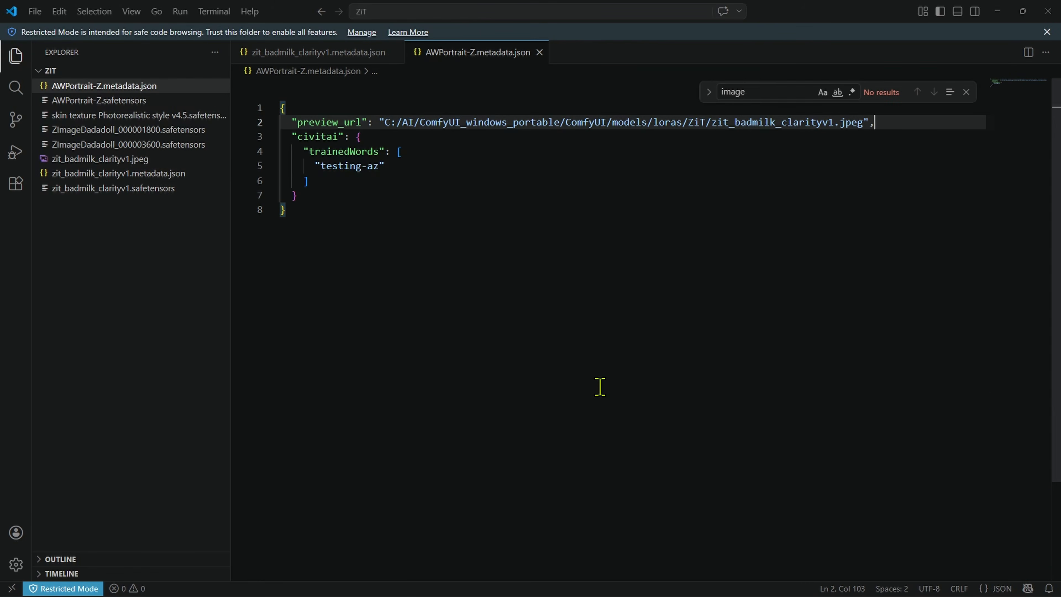
# Return to LoRA Manager, close AWPortrait-Z's details and check the first LoRA in the ZiT folder.
pyautogui.hotkey('alt', 'Tab')
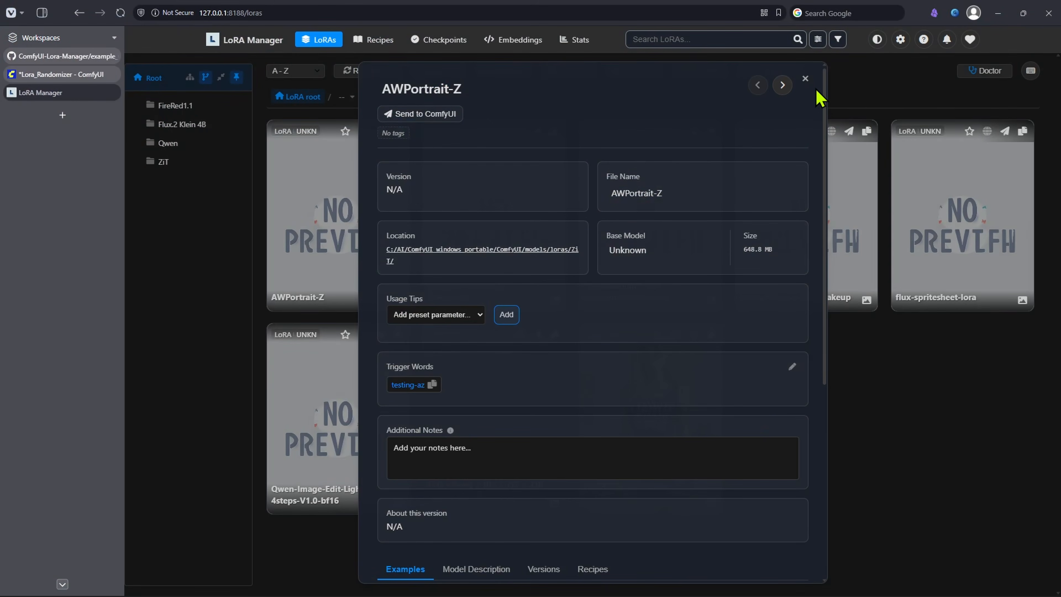
pyautogui.click(805, 78)
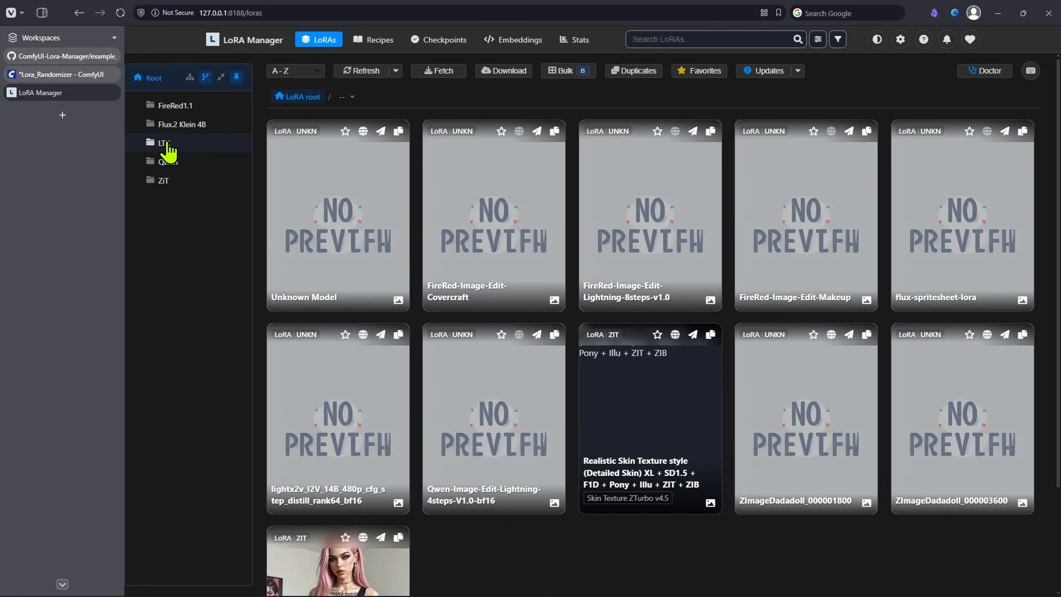
pyautogui.click(163, 180)
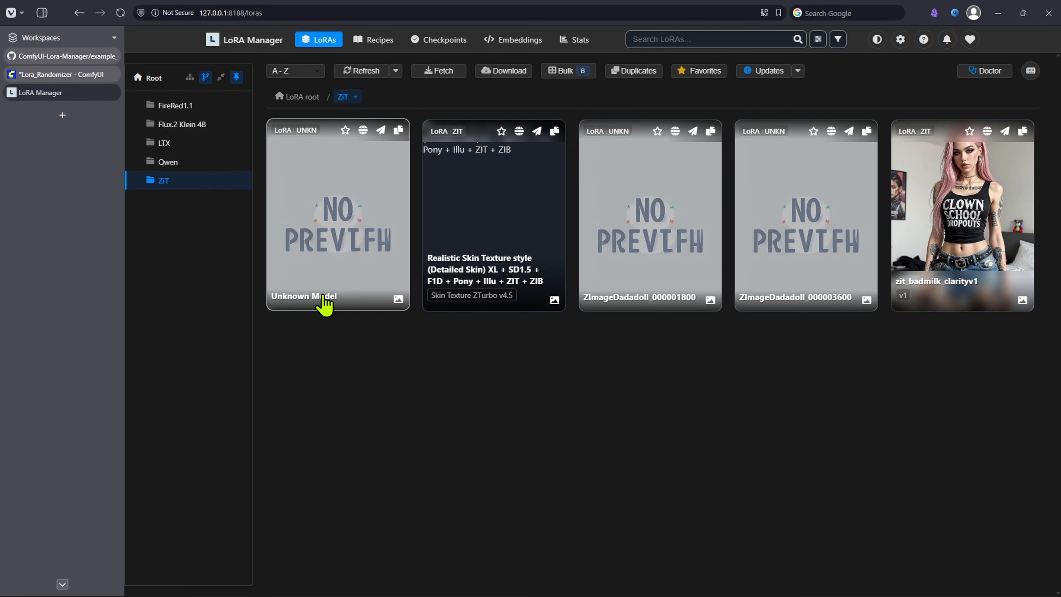
pyautogui.click(339, 233)
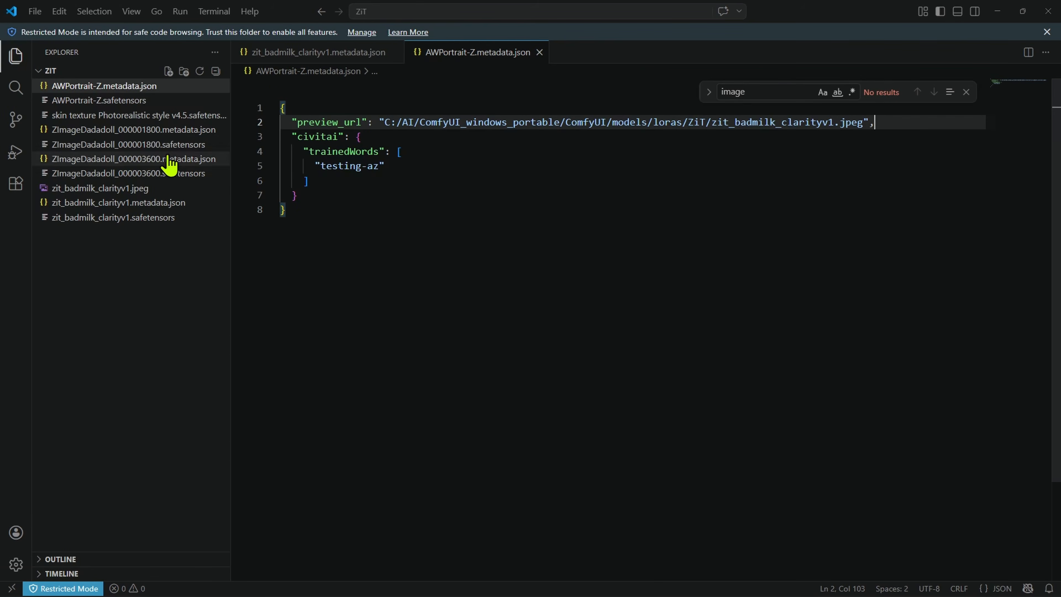
# Add a model_name entry above preview_url in AWPortrait-Z.metadata.json, based on the line in zit_badmilk_clarityv1.metadata.json, and refresh LoRA Manager's list.
pyautogui.click(378, 53)
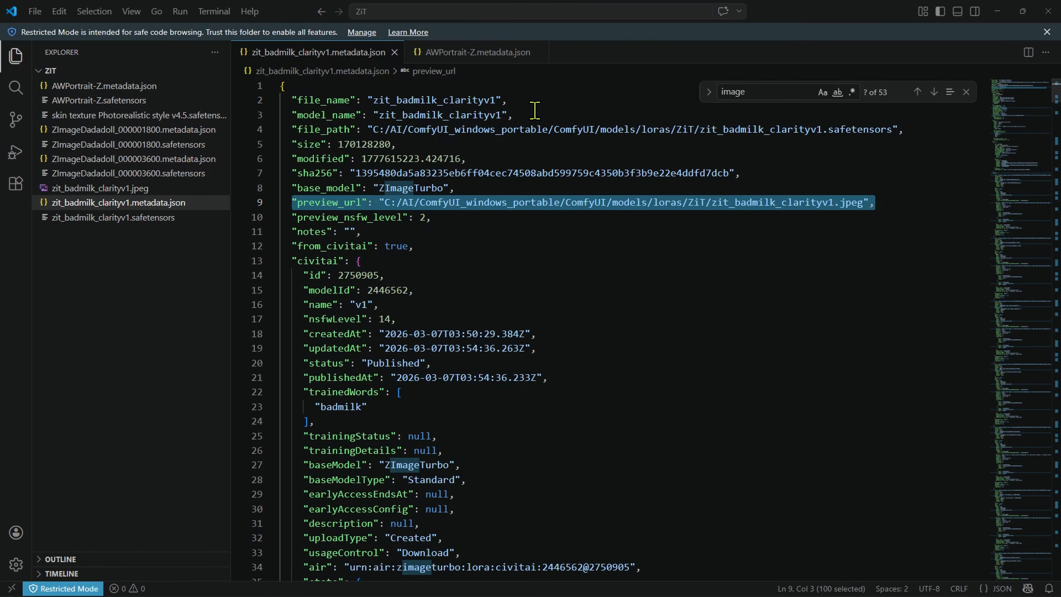
pyautogui.moveTo(534, 110); pyautogui.dragTo(292, 115)
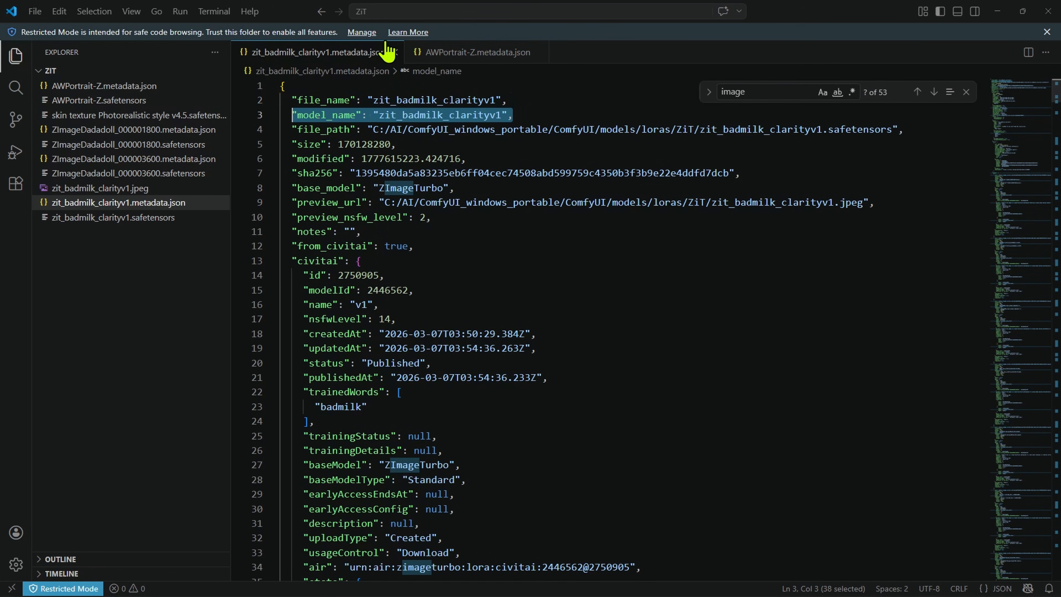
pyautogui.click(453, 50)
pyautogui.hotkey('alt', 'Tab')
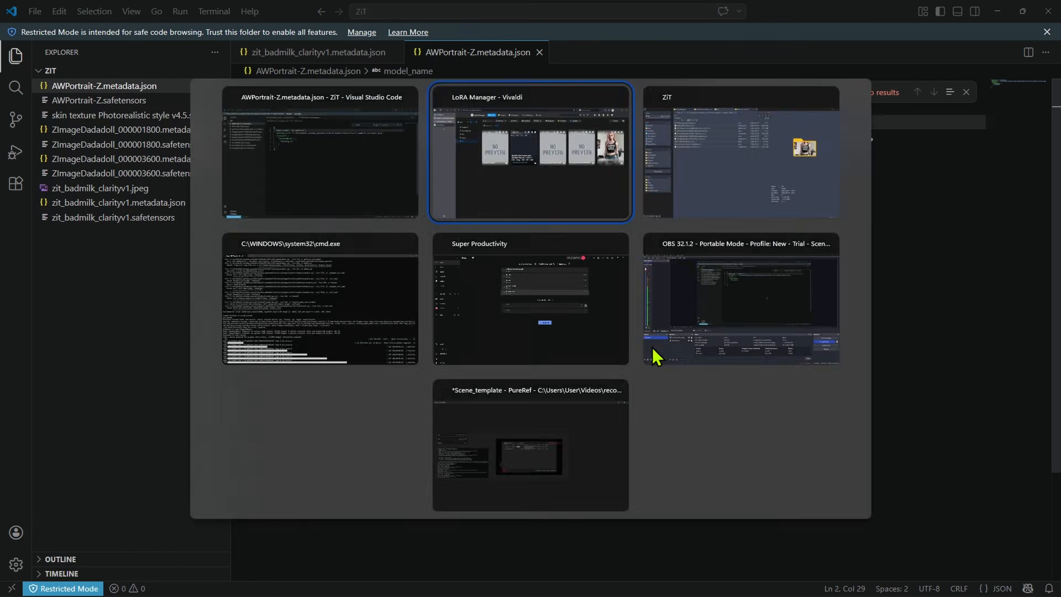
pyautogui.click(364, 71)
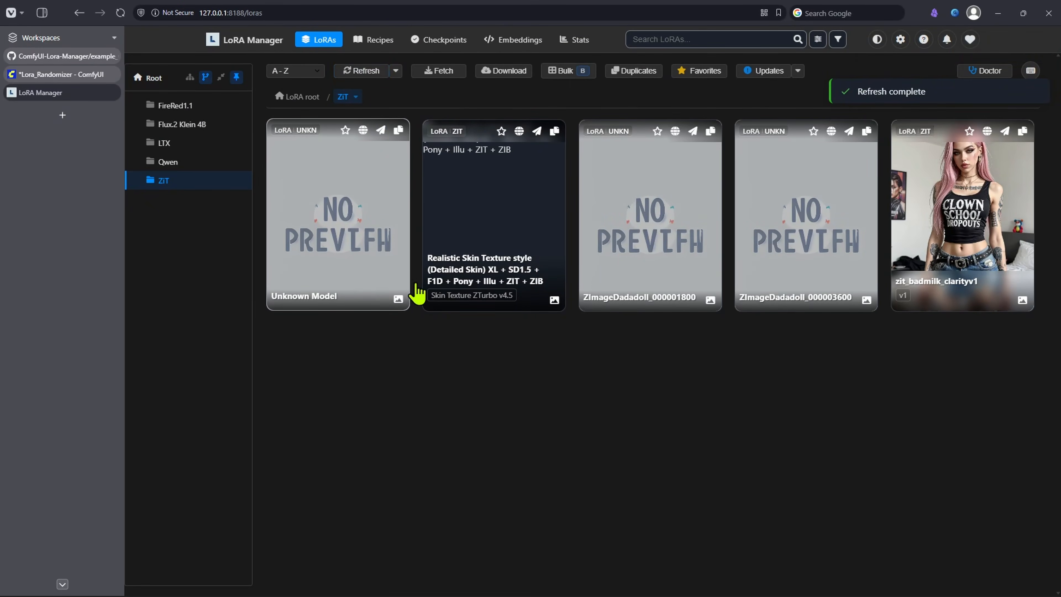
# Switch back to Visual Studio Code and examine the id and modelId entries in zit_badmilk_clarityv1.metadata.json's civitai block.
pyautogui.hotkey('alt', 'Tab')
pyautogui.hotkey('ctrl', 'a')
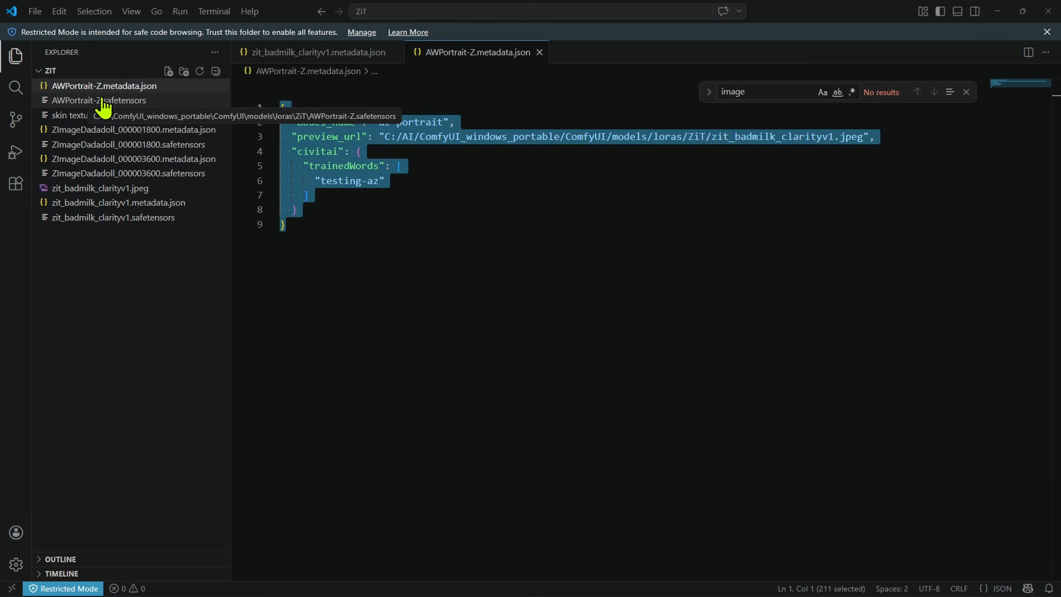
pyautogui.click(120, 203)
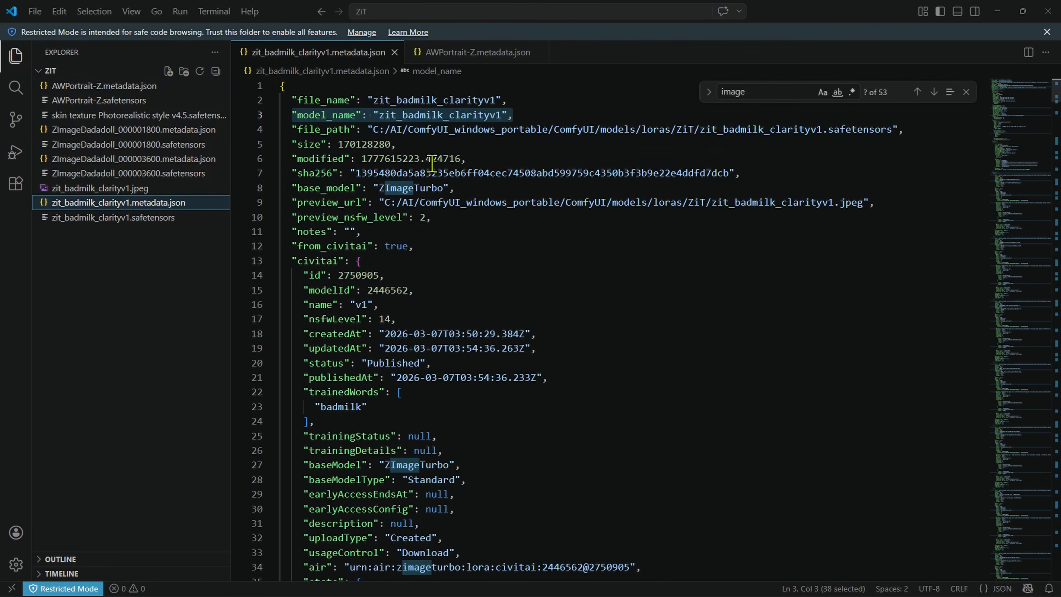
pyautogui.moveTo(414, 289); pyautogui.dragTo(189, 272)
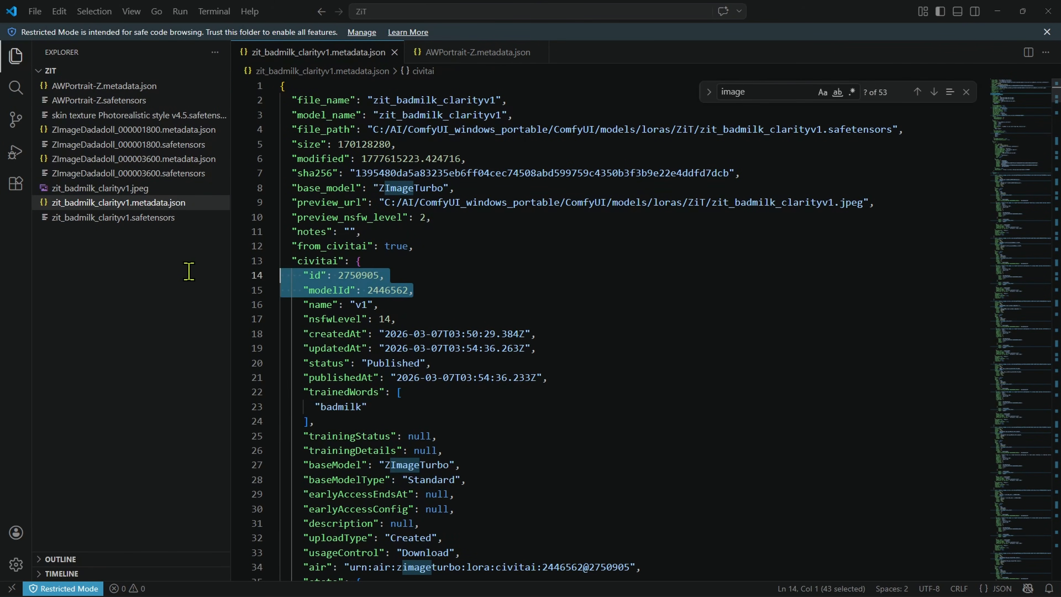
pyautogui.doubleClick(366, 275)
pyautogui.doubleClick(380, 290)
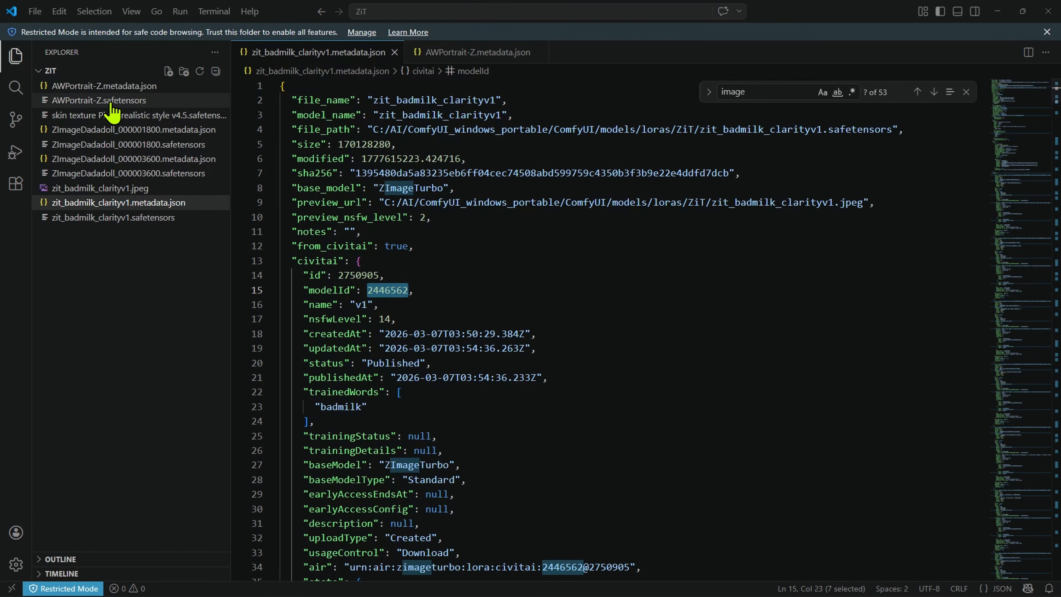
# Open AWPortrait-Z.metadata.json, select its entire contents and close the file.
pyautogui.click(104, 85)
pyautogui.click(400, 247)
pyautogui.hotkey('ctrl', 'a')
pyautogui.hotkey('ctrl', 'w')
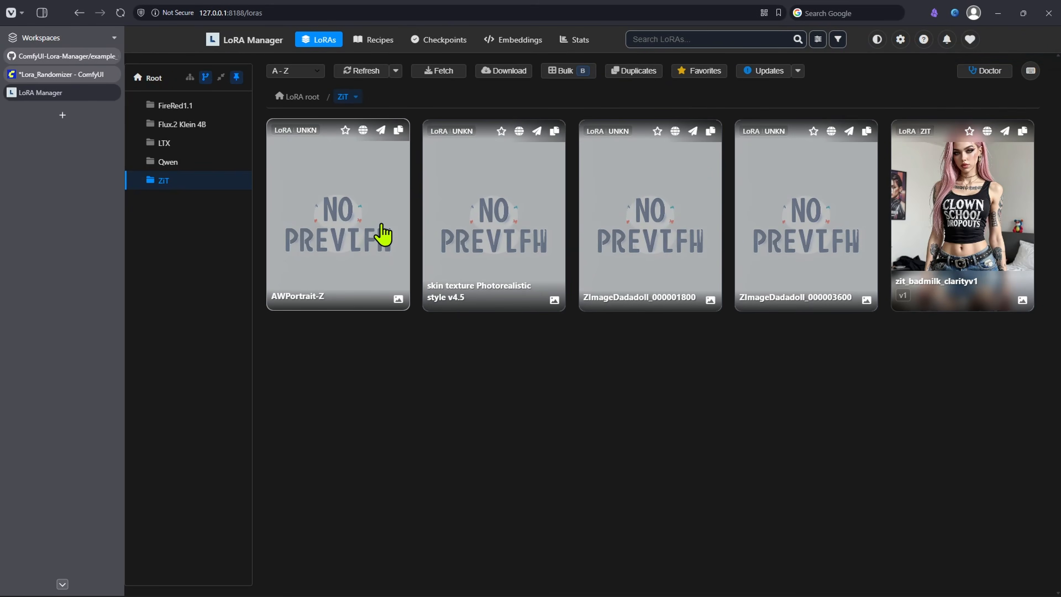
# In LoRA Manager, review AWPortrait-Z's details and set its base model to ZImageTurbo.
pyautogui.click(382, 230)
pyautogui.scroll(-7, 540, 355)
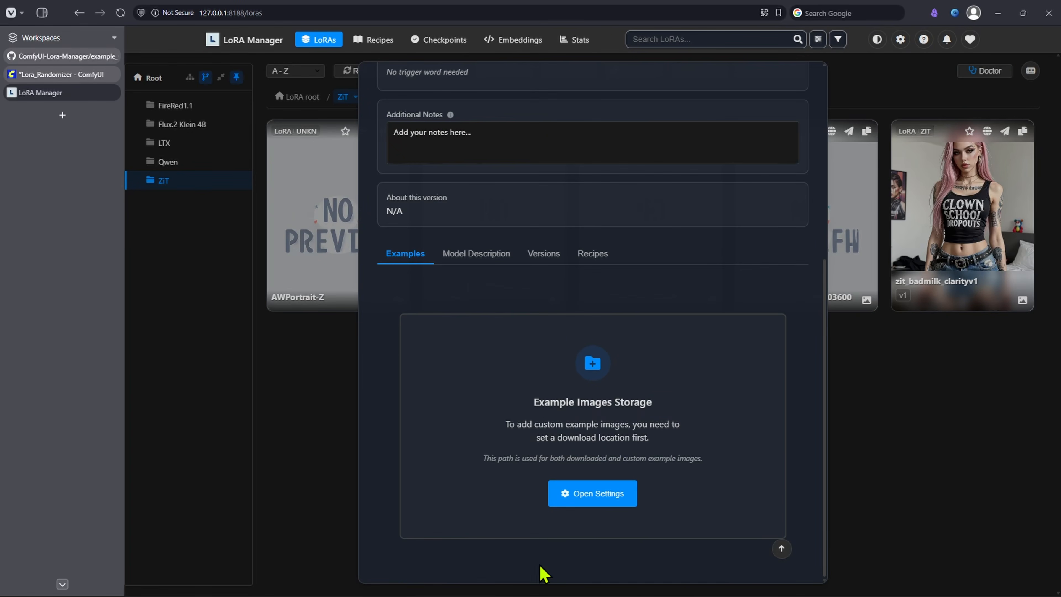
pyautogui.scroll(3, 773, 399)
pyautogui.scroll(4, 765, 407)
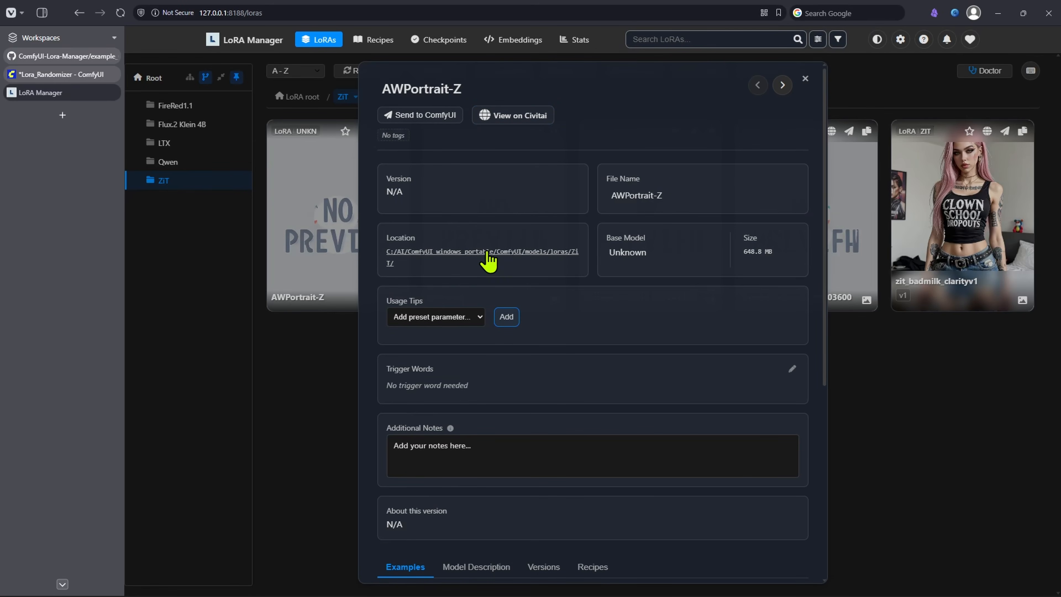
pyautogui.click(709, 252)
pyautogui.click(675, 256)
pyautogui.click(651, 517)
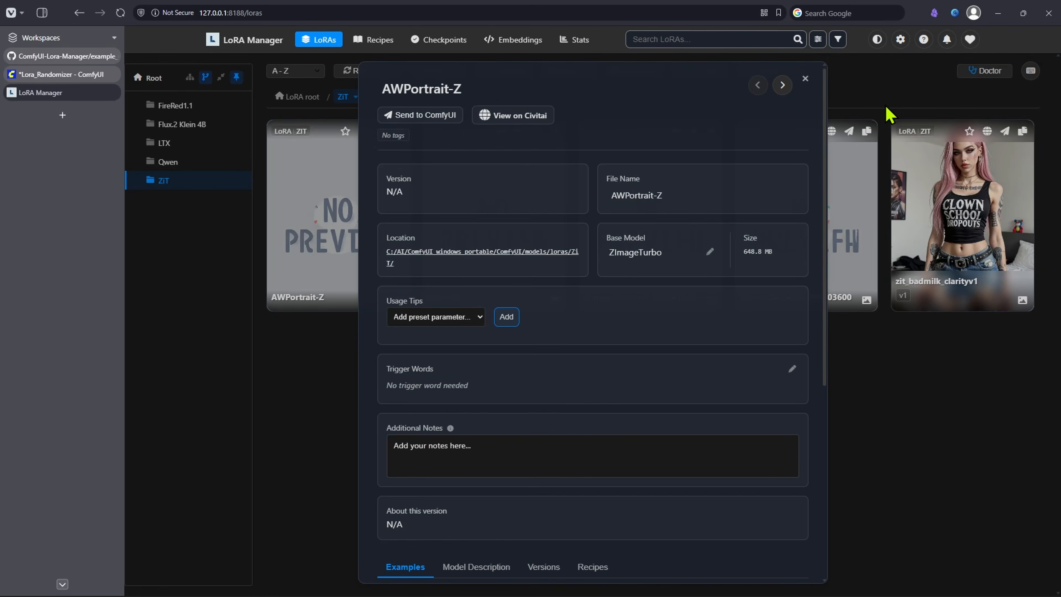
# Switch to Visual Studio Code, open AWPortrait-Z.metadata.json and examine its base_model and preview_url entries.
pyautogui.hotkey('alt', 'Tab')
pyautogui.click(104, 86)
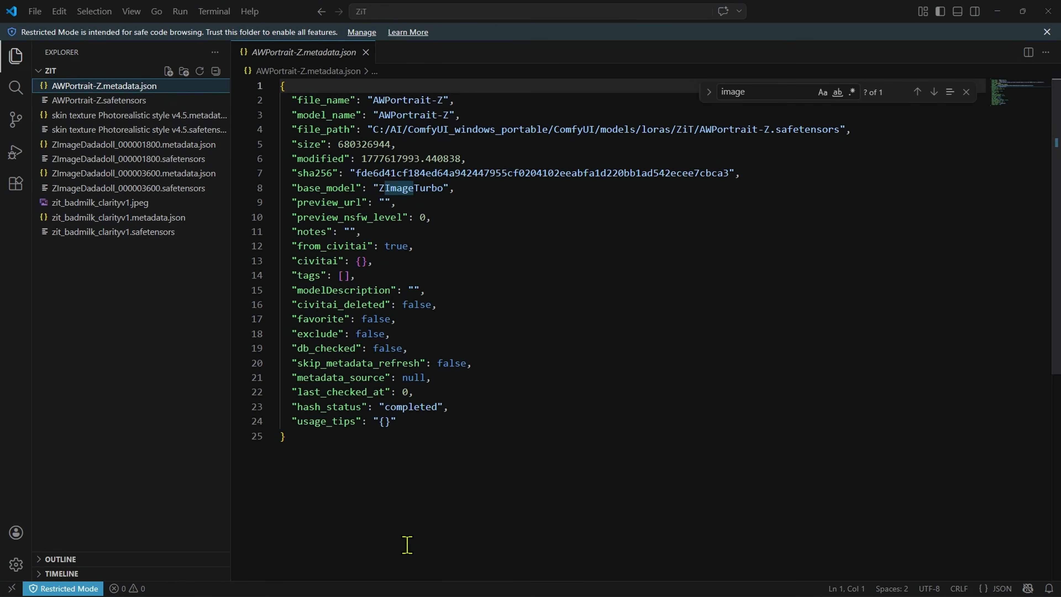
pyautogui.click(433, 481)
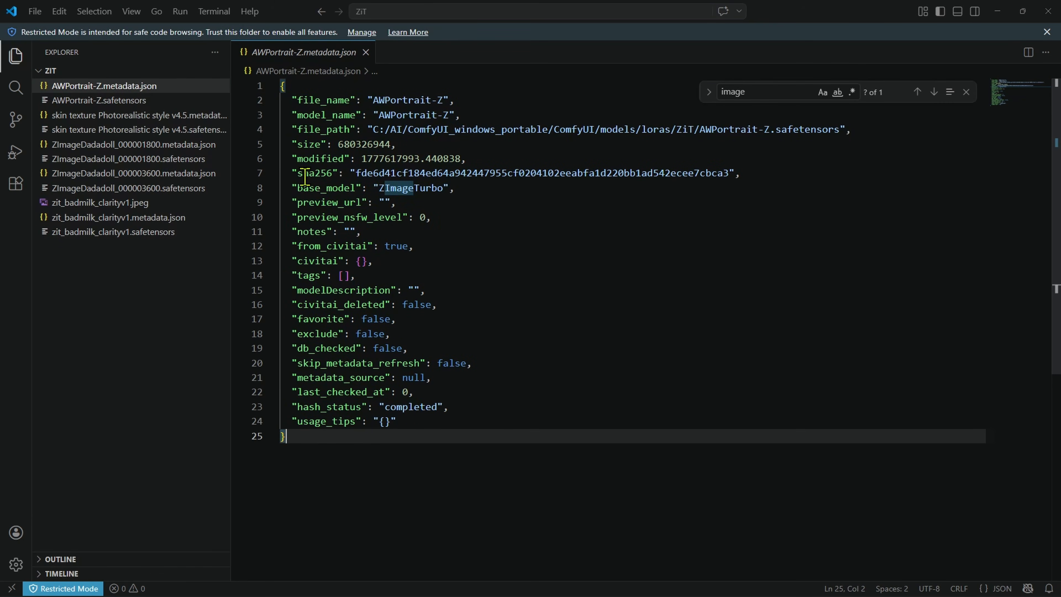
pyautogui.click(404, 218)
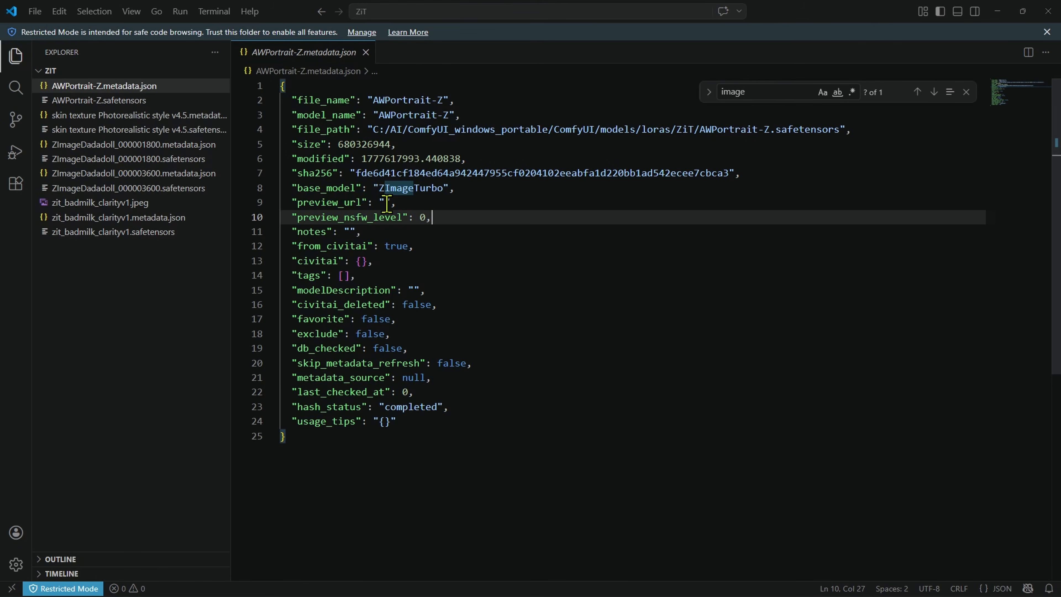
# Switch to the file manager and preview skin texture Photorealistic style v4.5.metadata.json in the ZiT folder.
pyautogui.hotkey('alt', 'Tab')
pyautogui.click(576, 503)
pyautogui.click(240, 112)
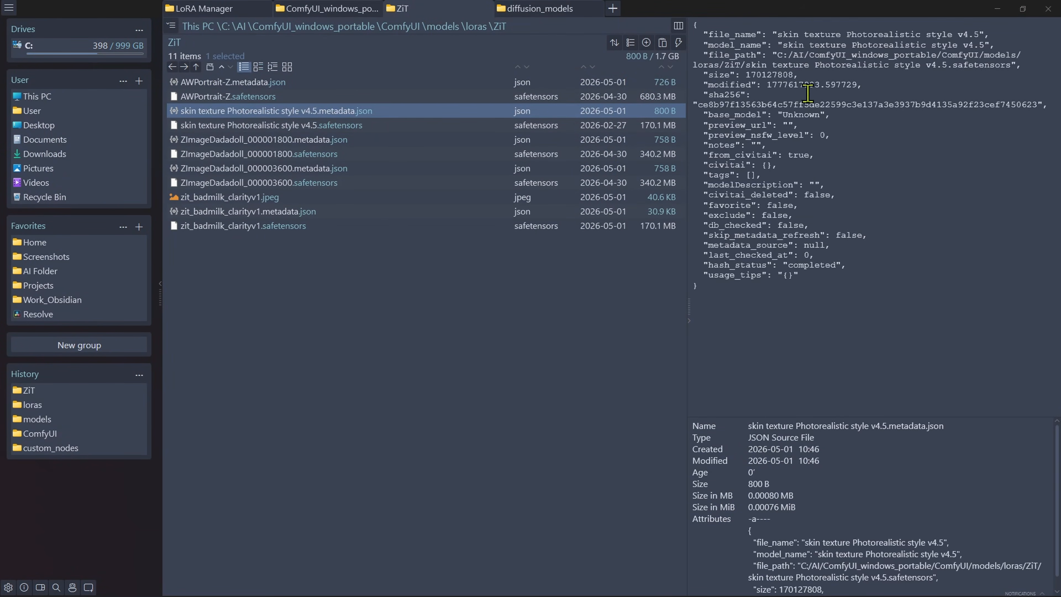
pyautogui.click(350, 387)
pyautogui.hotkey('alt', 'Tab')
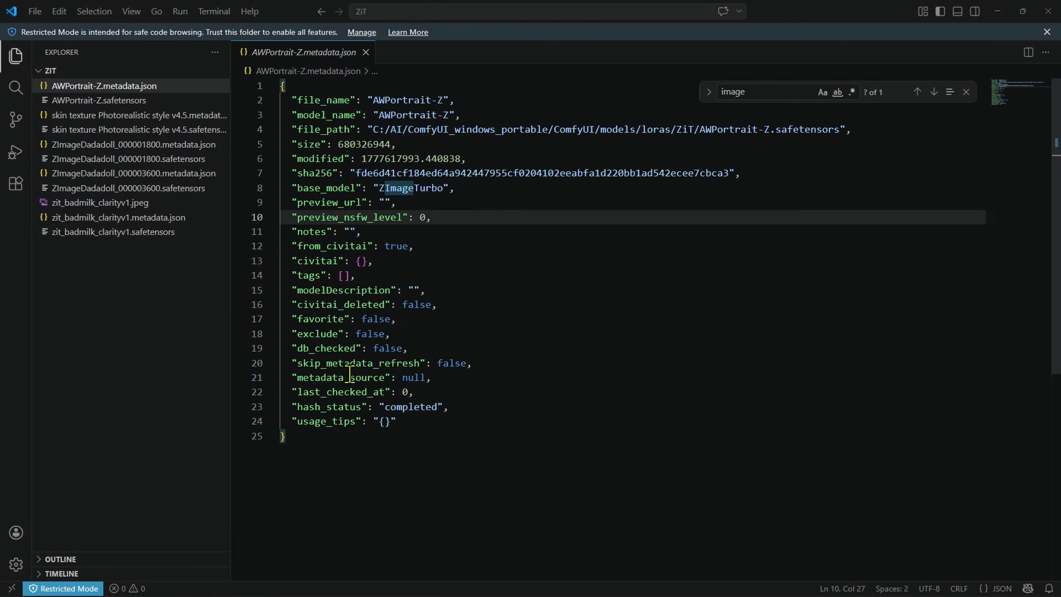
# Return to LoRA Manager, close AWPortrait-Z's details and show the extra refresh options.
pyautogui.hotkey('alt', 'Tab')
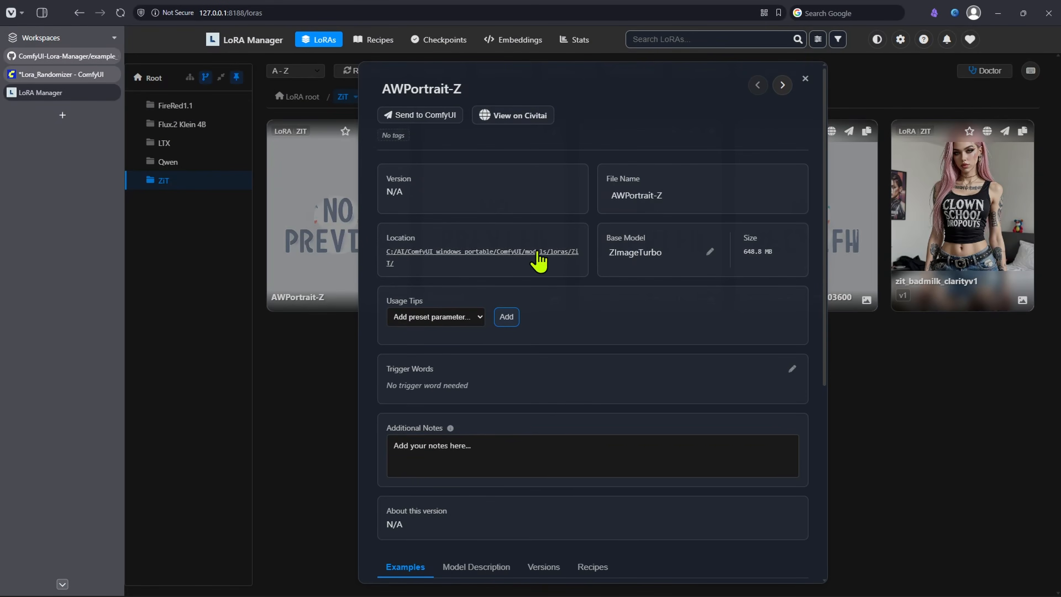
pyautogui.click(807, 91)
pyautogui.click(395, 70)
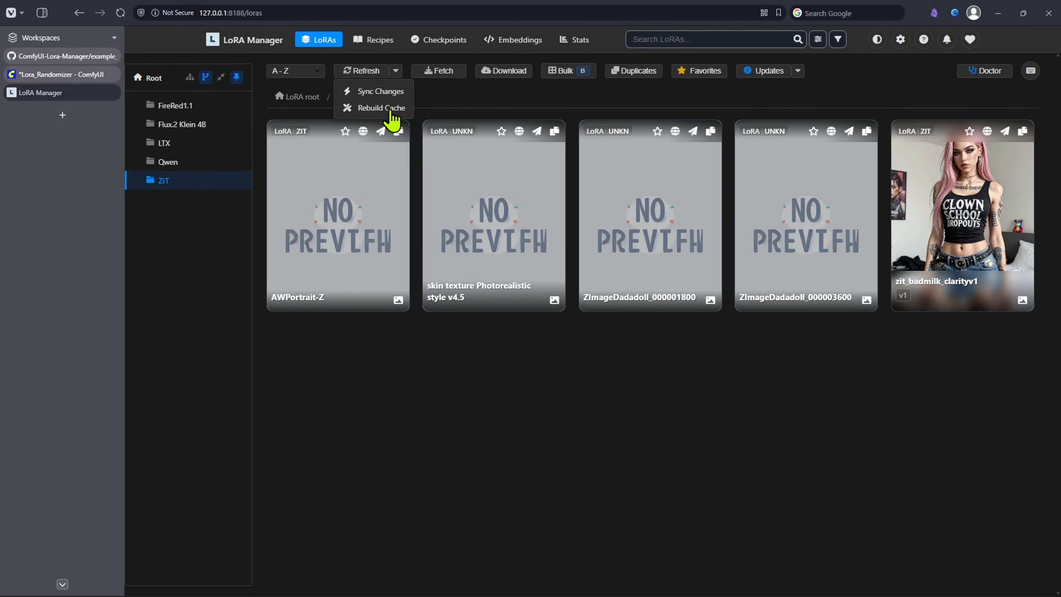
# Switch back to Visual Studio Code and open zit_badmilk_clarityv1.metadata.json to check its preview_url entry.
pyautogui.hotkey('alt', 'Tab')
pyautogui.hotkey('alt', 'Tab')
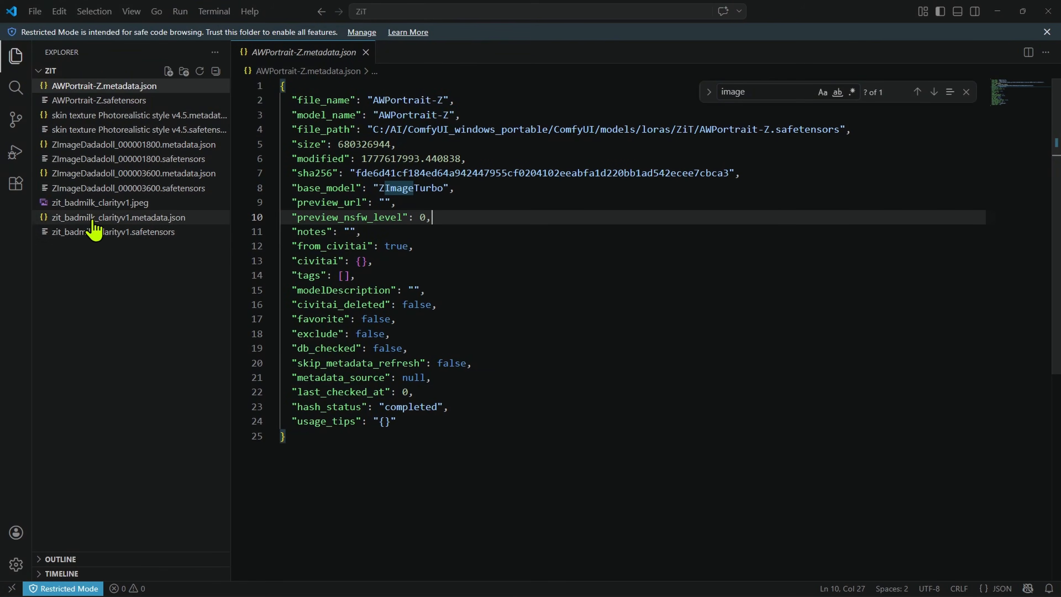
pyautogui.click(90, 219)
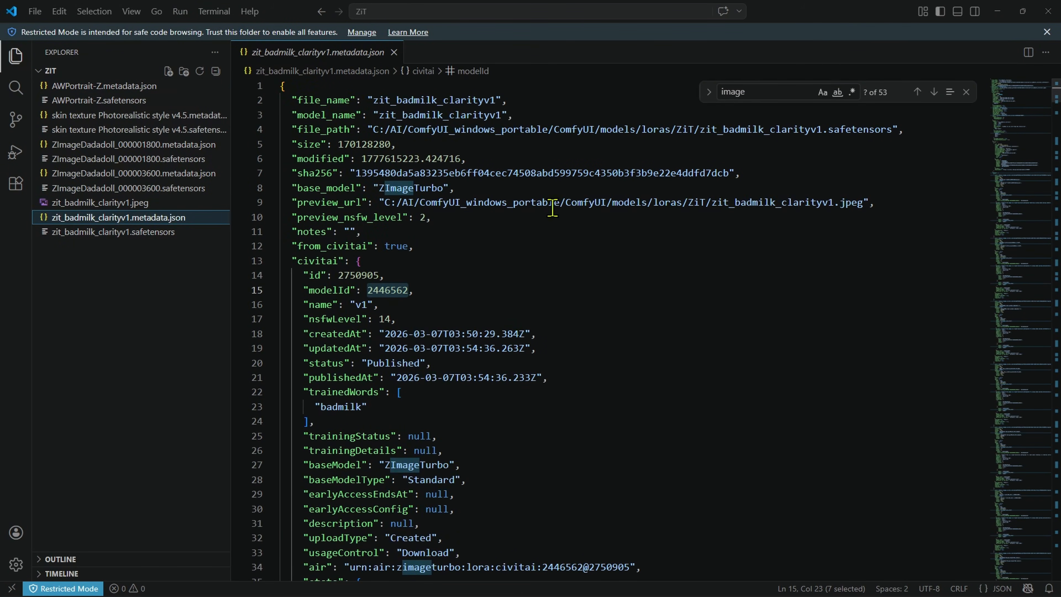
# In the file manager, go to the ComfyUI folder's output and add a preview image from it to the ZiT folder as AWPortrait-Z.png.
pyautogui.hotkey('alt', 'Tab')
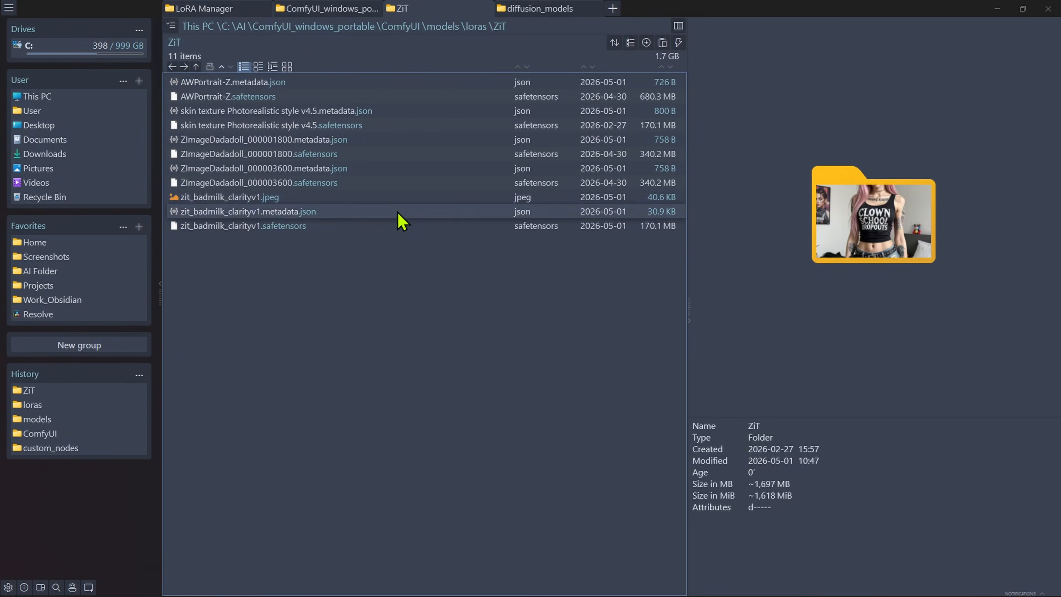
pyautogui.click(399, 26)
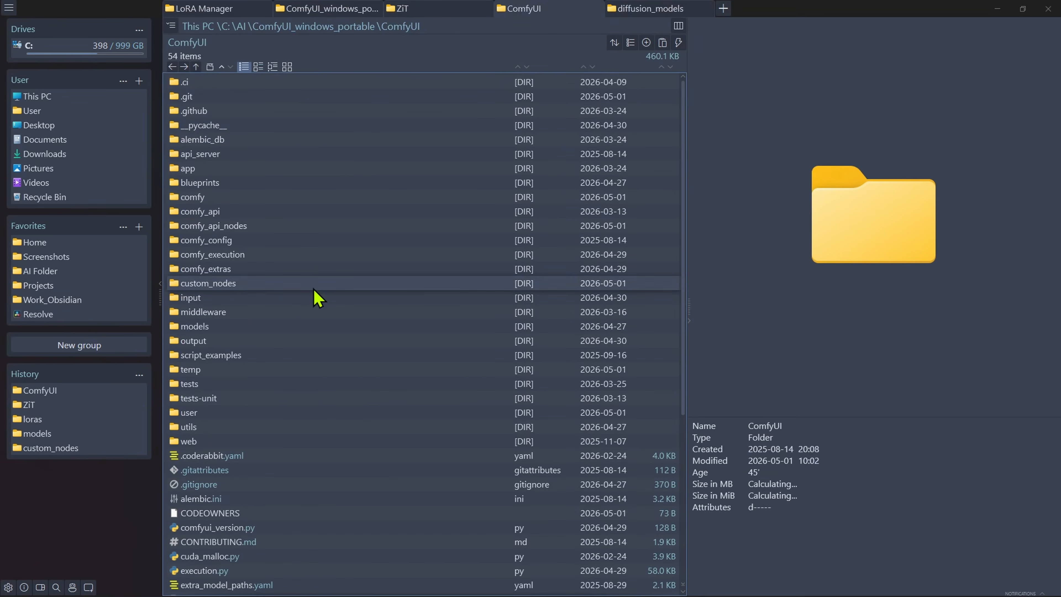
pyautogui.doubleClick(206, 361)
pyautogui.press('Up')
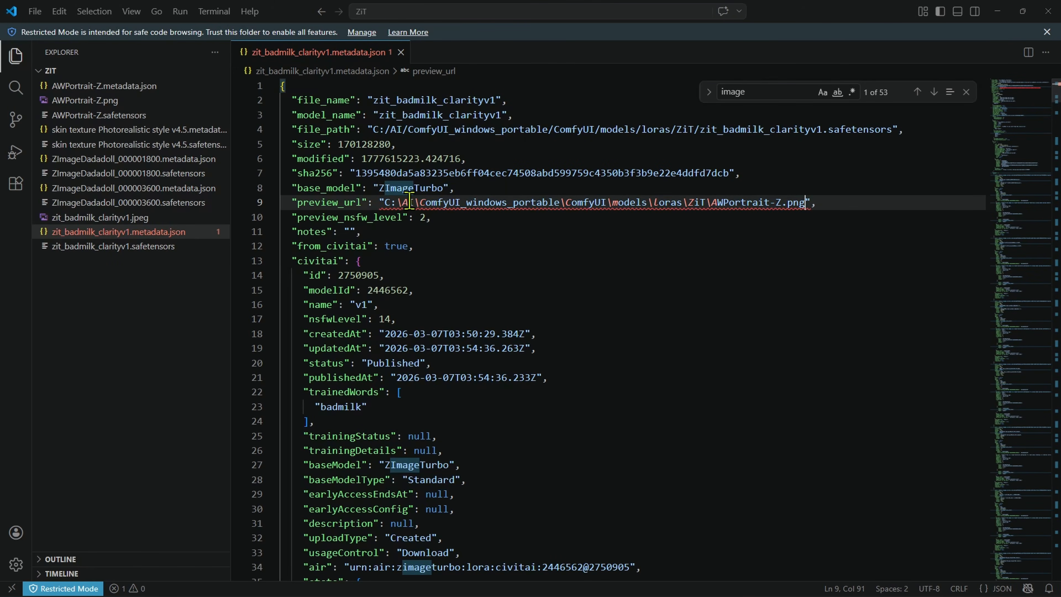
# Replace the backslashes with forward slashes in the AWPortrait-Z.png path under preview_url in zit_badmilk_clarityv1.metadata.json, and save the file.
pyautogui.moveTo(395, 202); pyautogui.dragTo(402, 202)
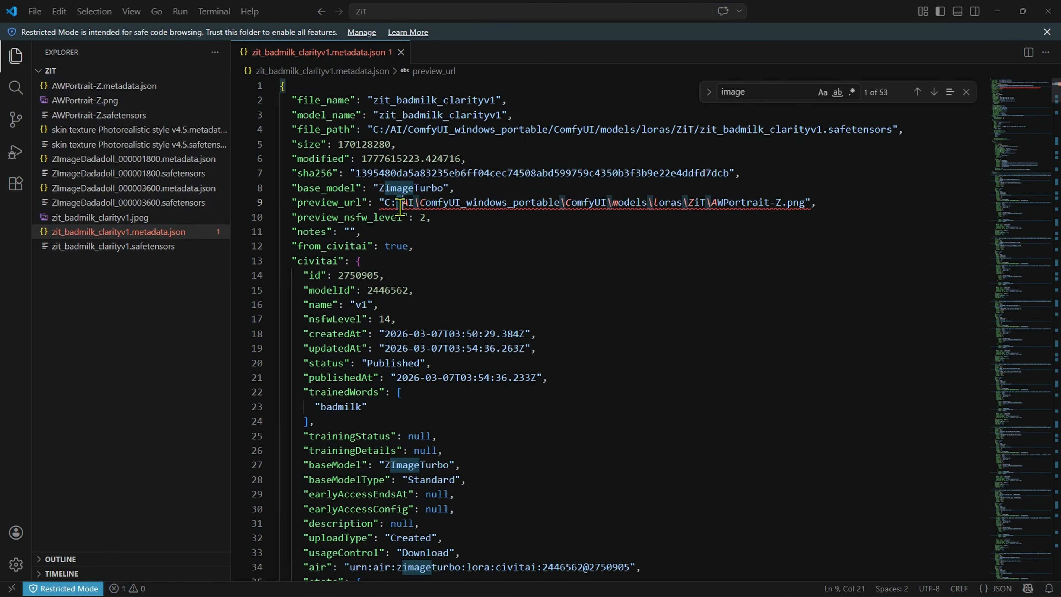
pyautogui.hotkey('ctrl', 'shift', 'l')
pyautogui.write('/AI/')
pyautogui.press('Escape')
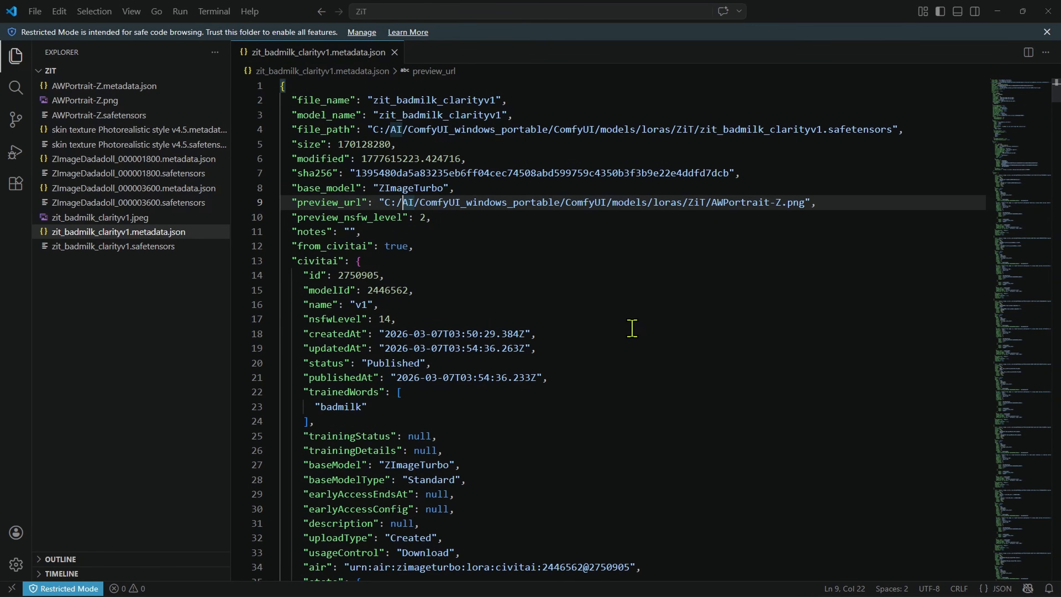
pyautogui.tripleClick(856, 203)
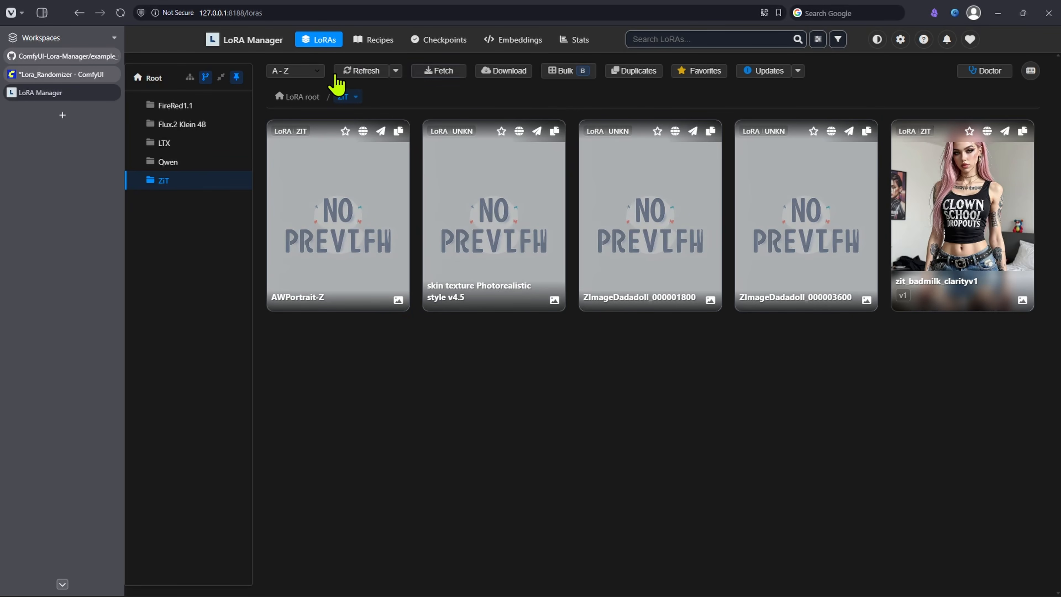
# Rebuild LoRA Manager's cache, refresh the LoRA list twice and rebuild the cache again.
pyautogui.click(395, 71)
pyautogui.click(389, 109)
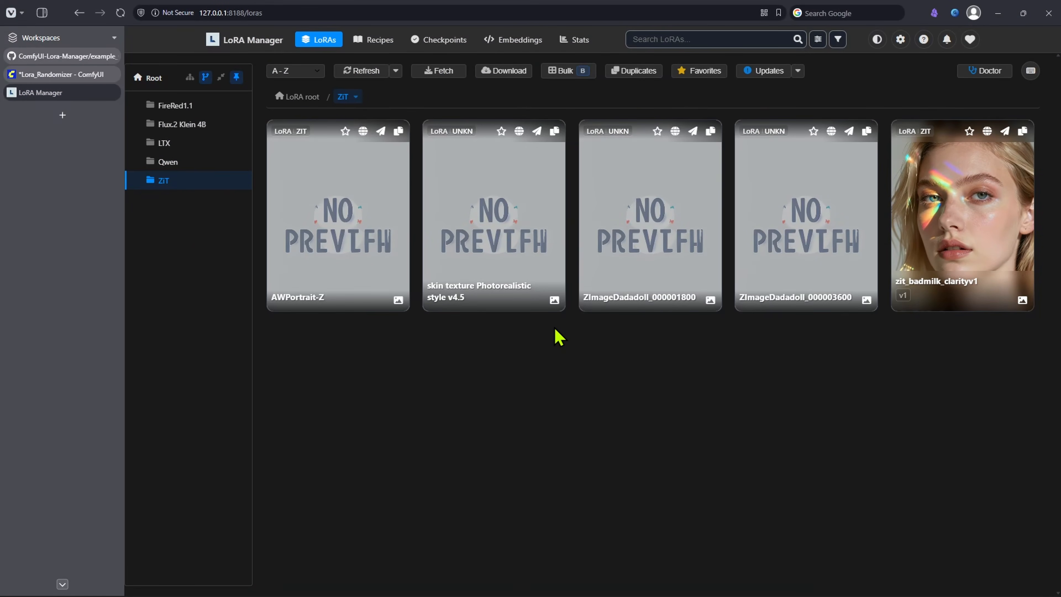
pyautogui.click(367, 72)
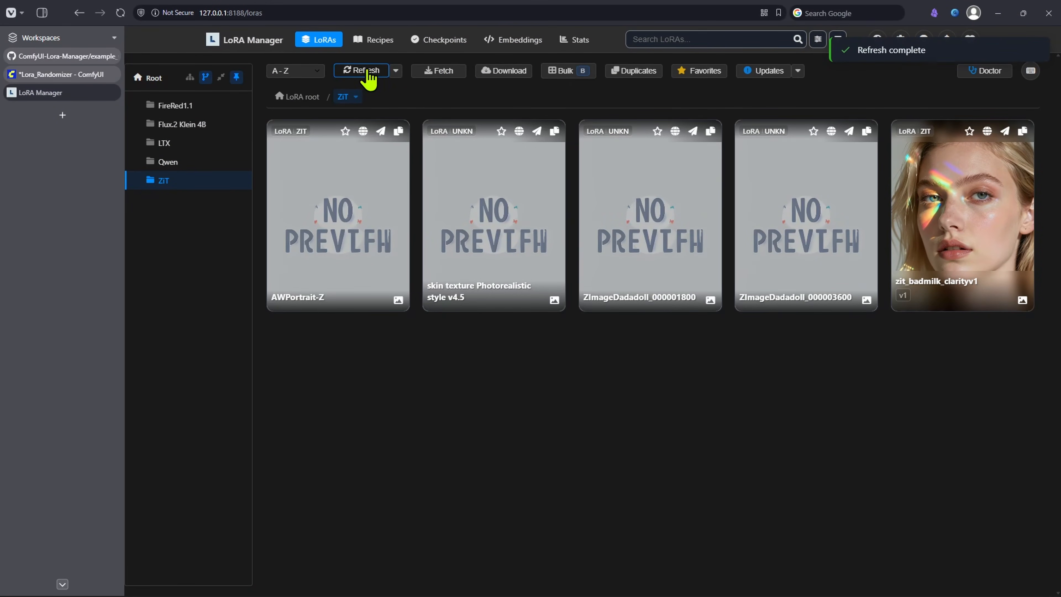
pyautogui.click(368, 71)
pyautogui.click(395, 70)
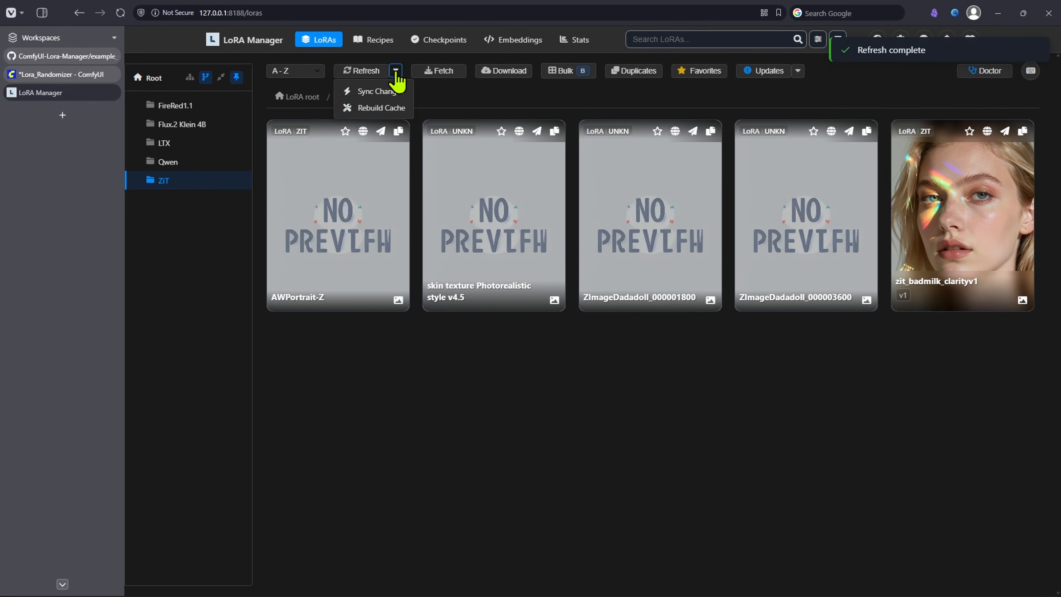
pyautogui.click(382, 105)
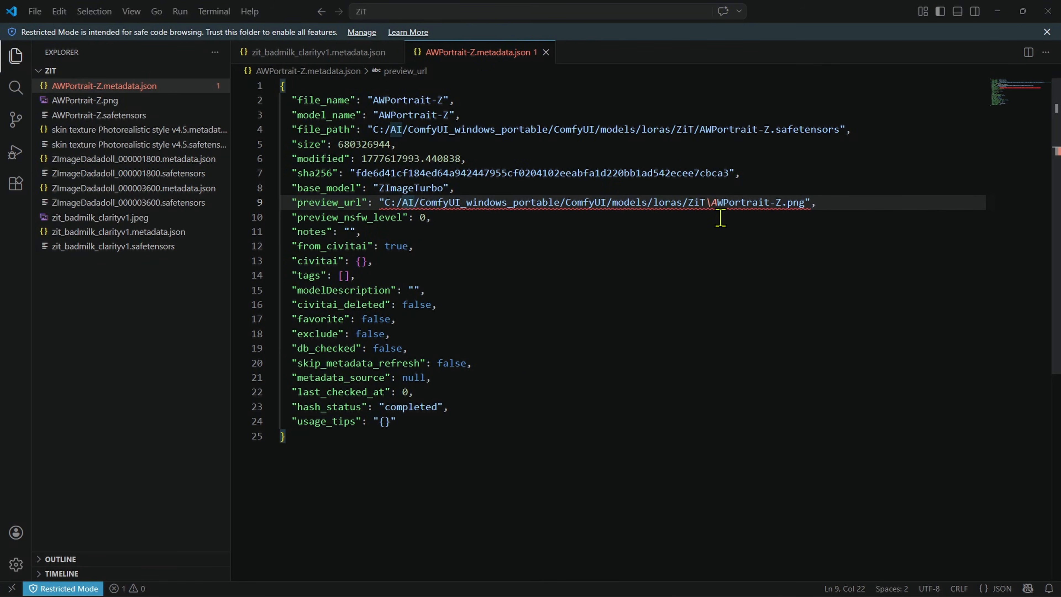
# Replace the backslash before AWPortrait-Z.png with a forward slash in AWPortrait-Z.metadata.json's preview_url and rebuild LoRA Manager's cache.
pyautogui.press('BackSpace')
pyautogui.write('/')
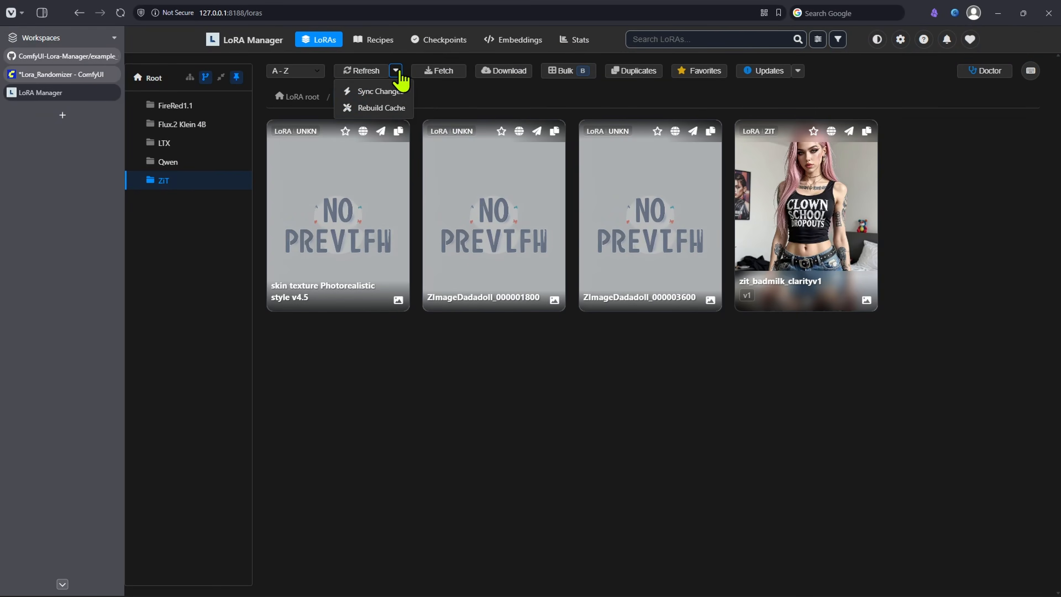
pyautogui.click(397, 109)
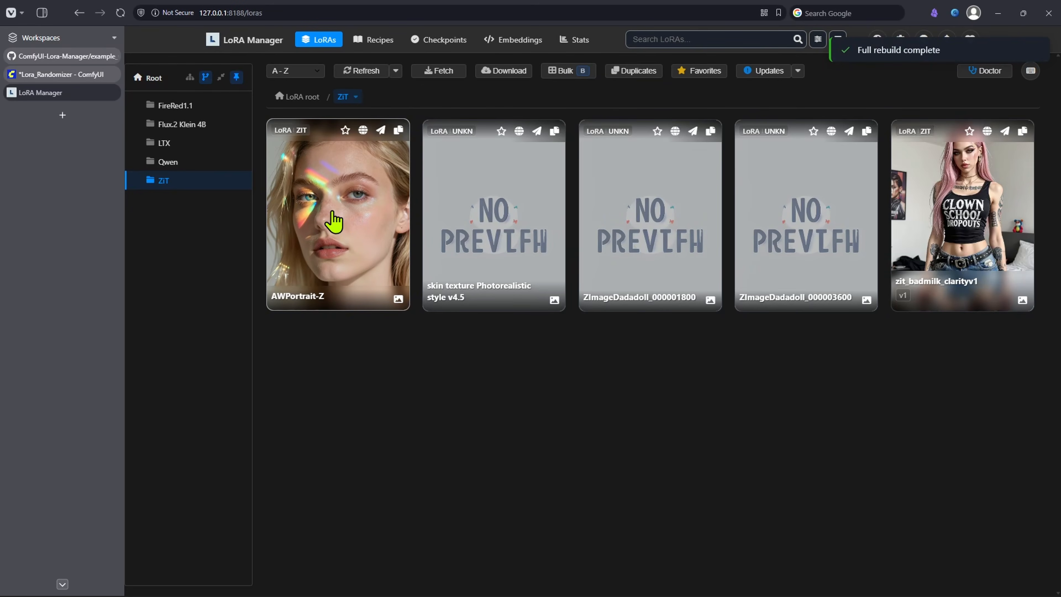
# Review AWPortrait-Z's details in LoRA Manager, including the examples section, and close them.
pyautogui.click(386, 228)
pyautogui.scroll(-5, 459, 301)
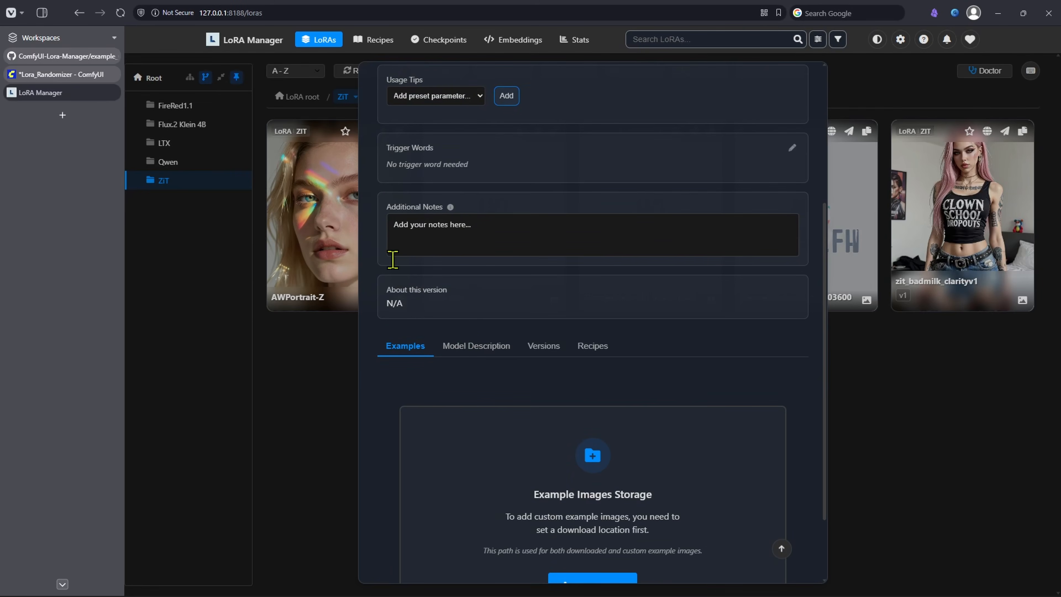
pyautogui.scroll(5, 758, 117)
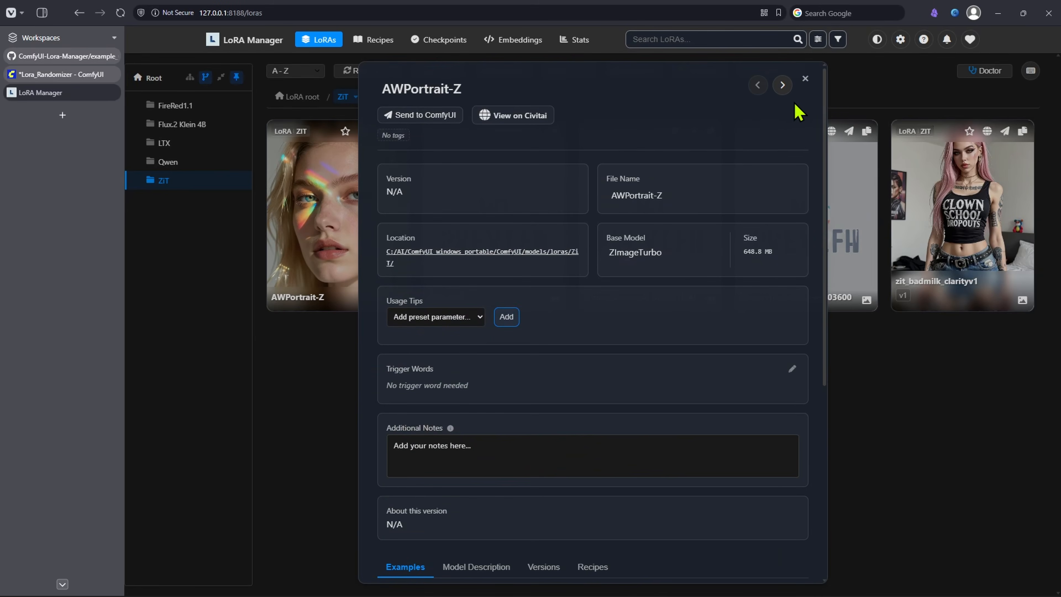
pyautogui.press('Escape')
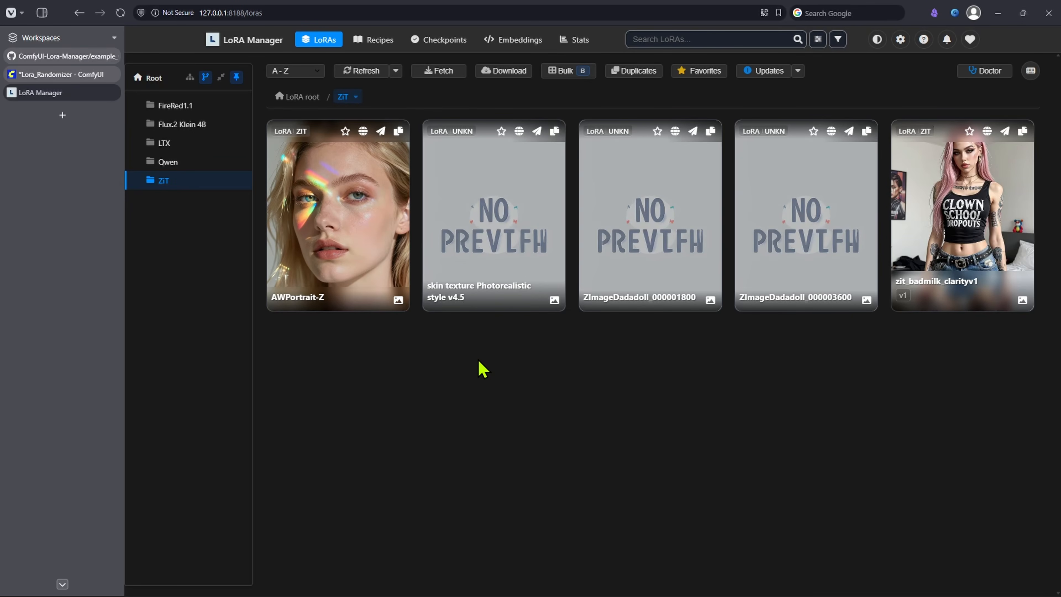
# Review zit_badmilk_clarityv1's details, including usage tips, trigger words and examples, and close them.
pyautogui.click(1004, 203)
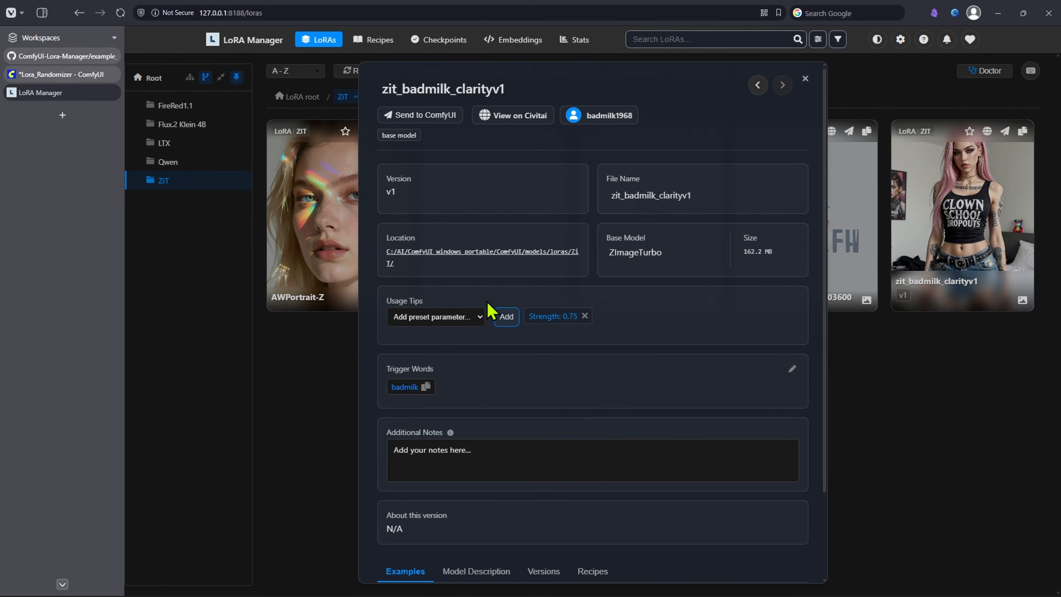
pyautogui.scroll(-3, 517, 439)
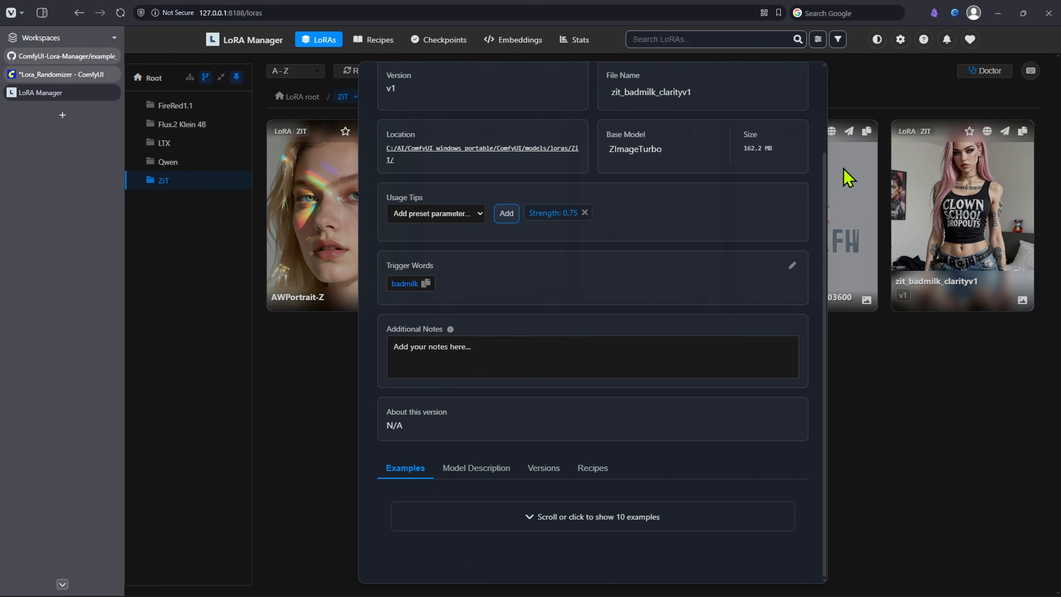
pyautogui.scroll(3, 831, 151)
pyautogui.click(803, 79)
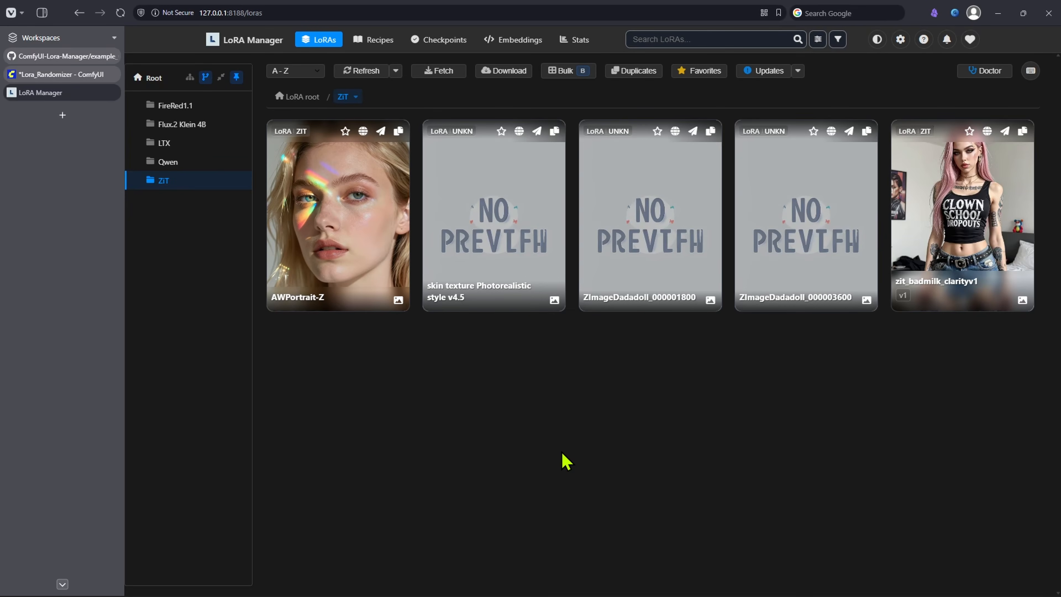
# Open LoRA Manager's Checkpoints page and look through its sort options and the model cards.
pyautogui.click(442, 41)
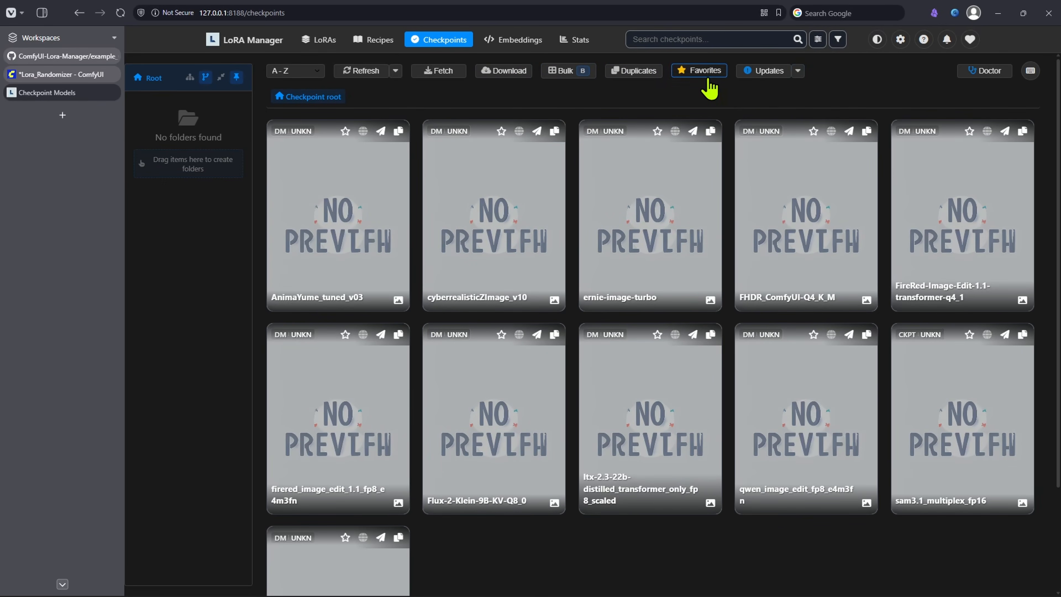
pyautogui.click(297, 76)
pyautogui.click(300, 75)
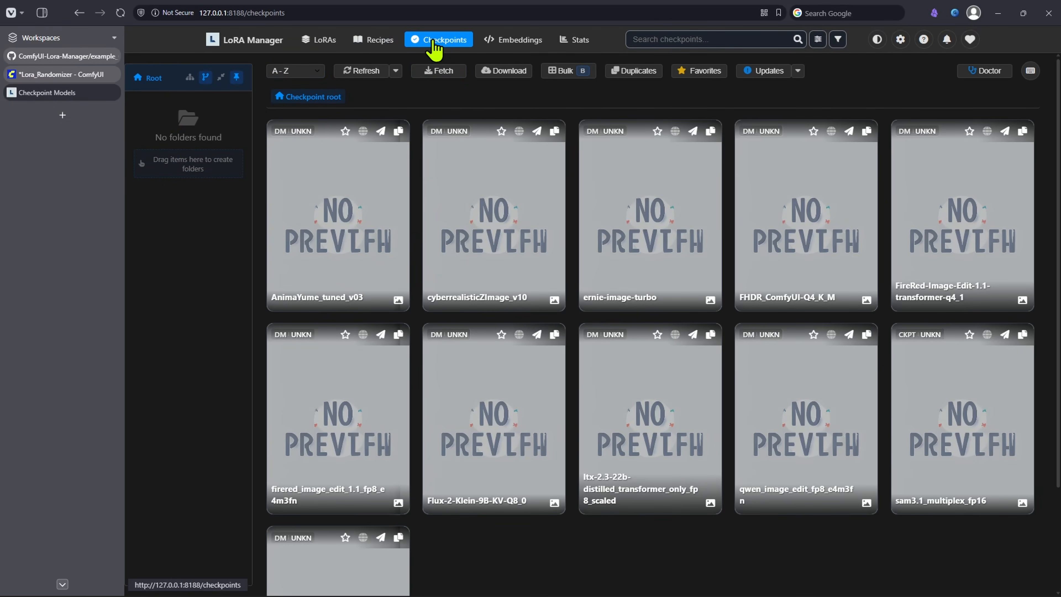
pyautogui.scroll(-3, 618, 378)
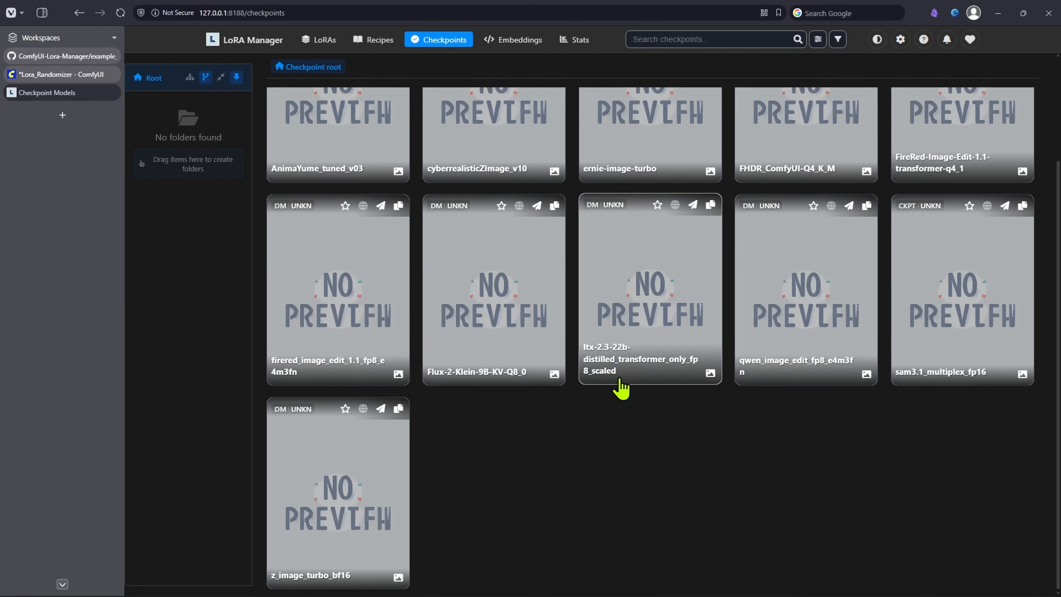
pyautogui.scroll(3, 556, 433)
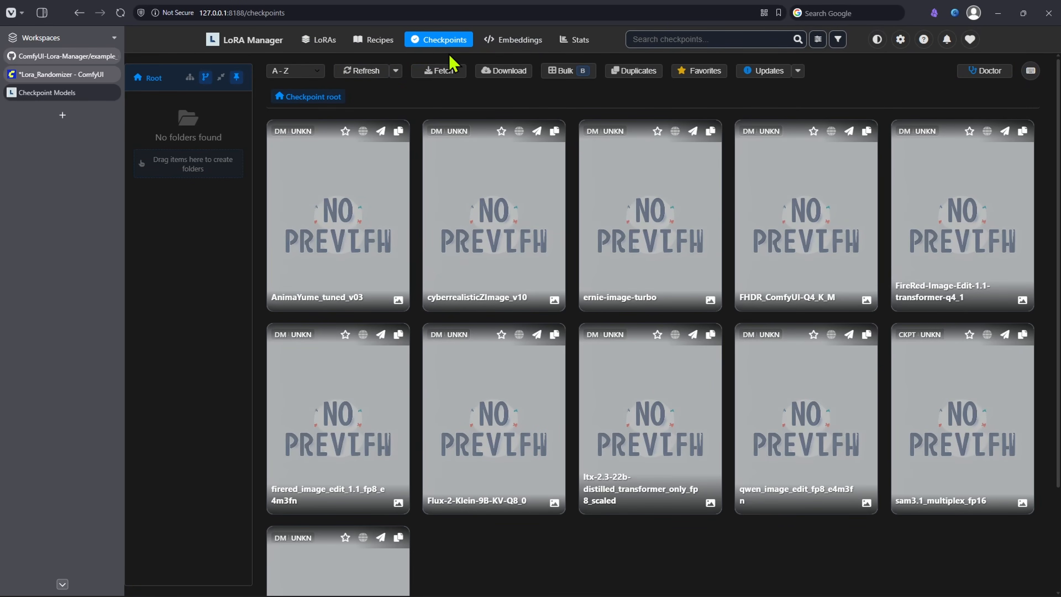
# Switch to the file manager and inspect ComfyUI's models folder, its embeddings folder and the contents of text_encoders.
pyautogui.hotkey('alt', 'Tab')
pyautogui.press('BackSpace')
pyautogui.press('BackSpace')
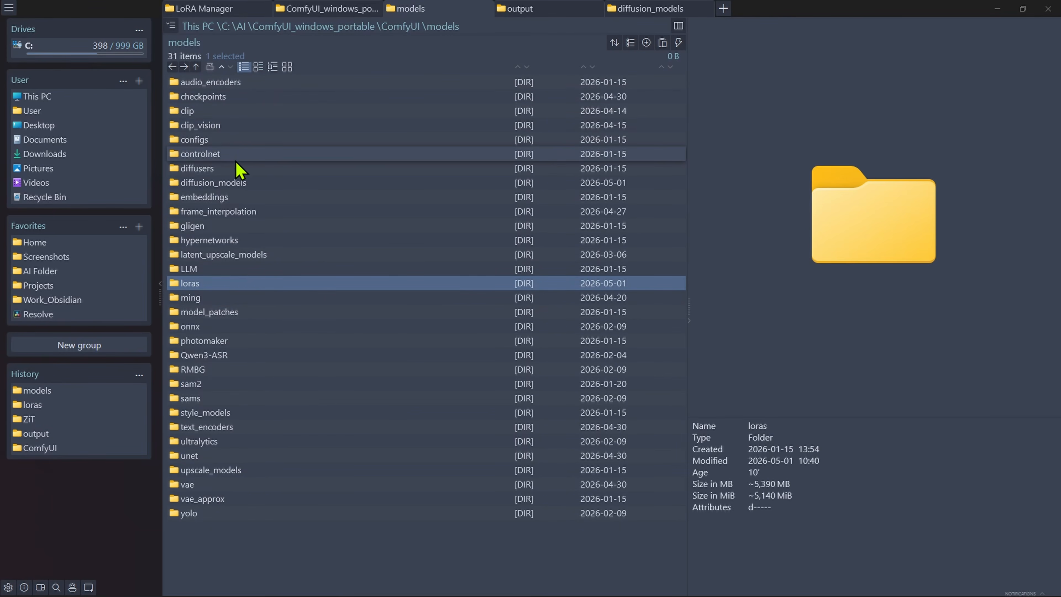
pyautogui.click(253, 198)
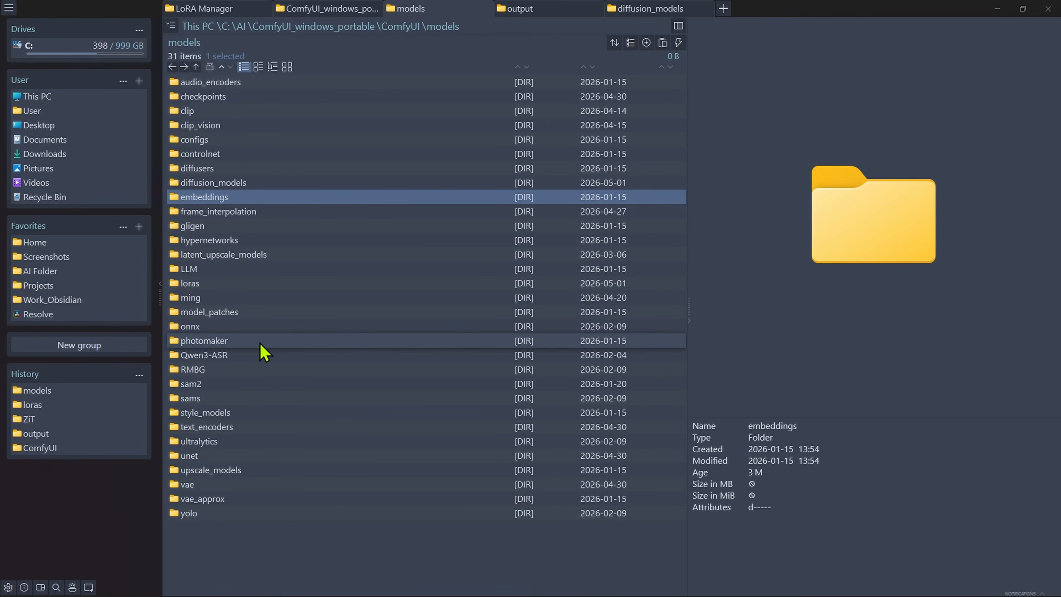
pyautogui.click(252, 426)
pyautogui.doubleClick(253, 426)
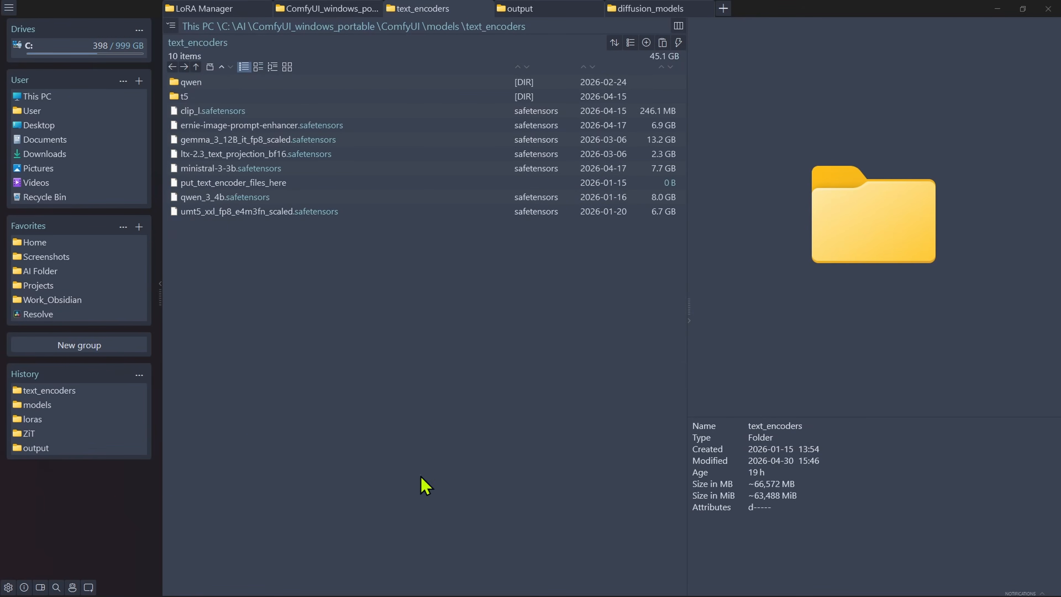
pyautogui.press('BackSpace')
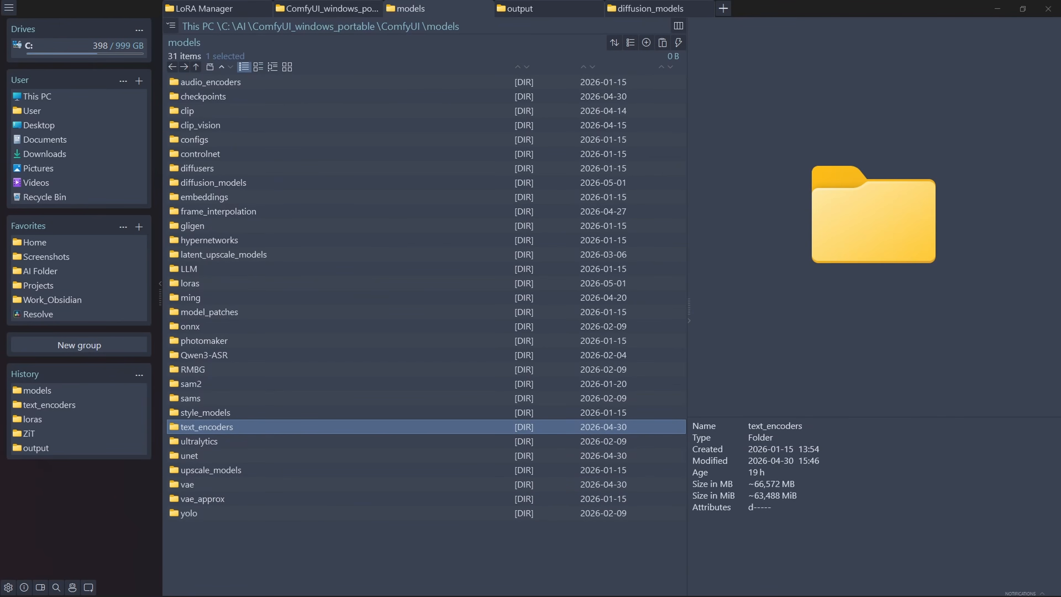
# Check the text_encoders folder and return to the ZiT folder on LoRA Manager's LoRAs page.
pyautogui.doubleClick(236, 429)
pyautogui.moveTo(285, 264); pyautogui.dragTo(218, 134)
pyautogui.click(307, 350)
pyautogui.moveTo(308, 350); pyautogui.dragTo(246, 215)
pyautogui.click(333, 385)
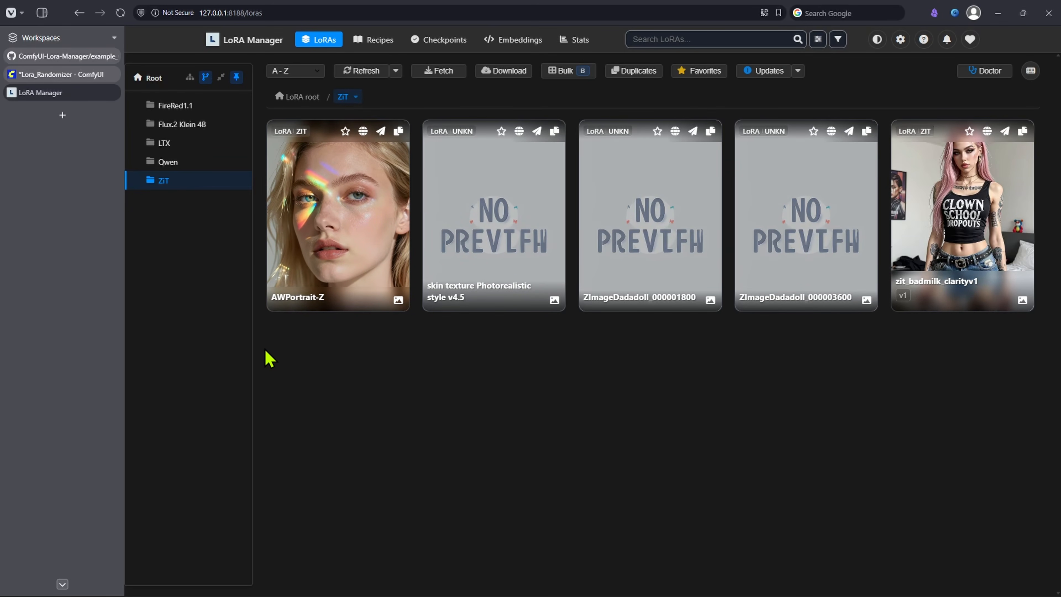
# Show all LoRAs from the root folder in LoRA Manager and look through their cards.
pyautogui.hotkey('ctrl', 'Tab')
pyautogui.hotkey('ctrl', 'shift', 'Tab')
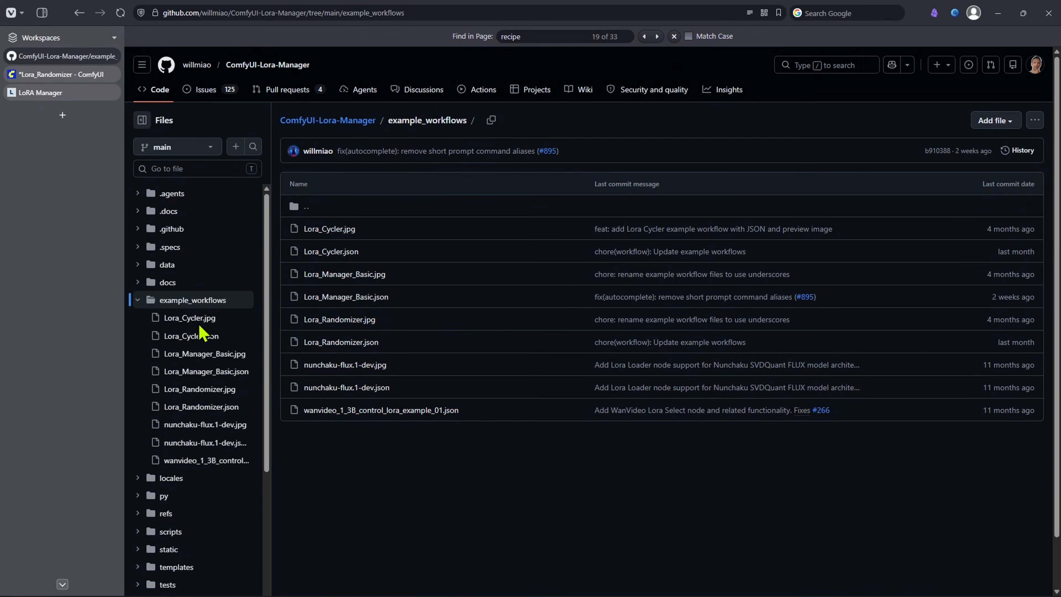
pyautogui.hotkey('ctrl', 'shift', 'Tab')
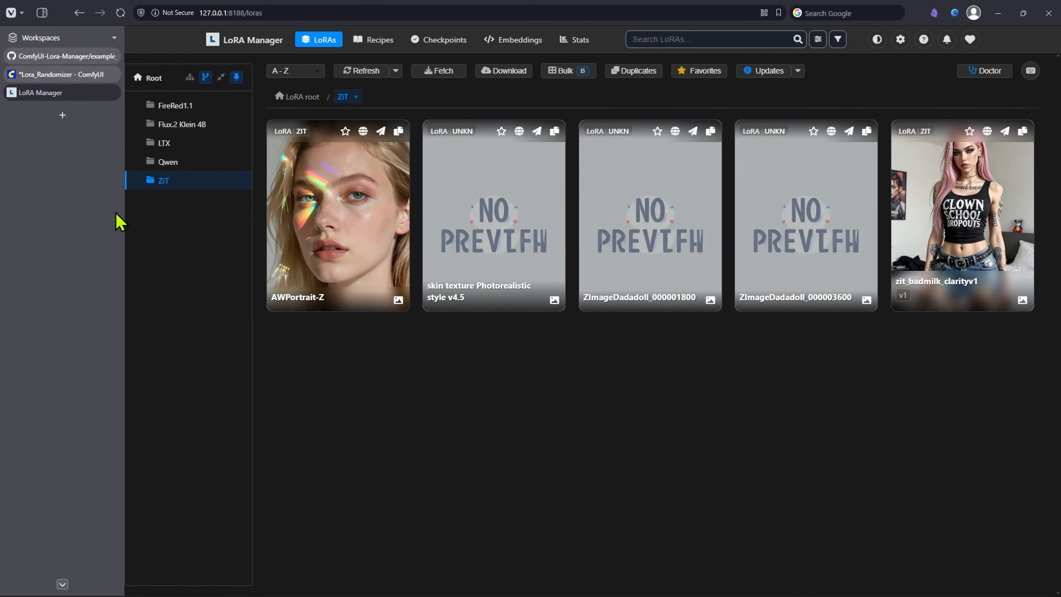
pyautogui.click(152, 77)
pyautogui.scroll(-3, 394, 399)
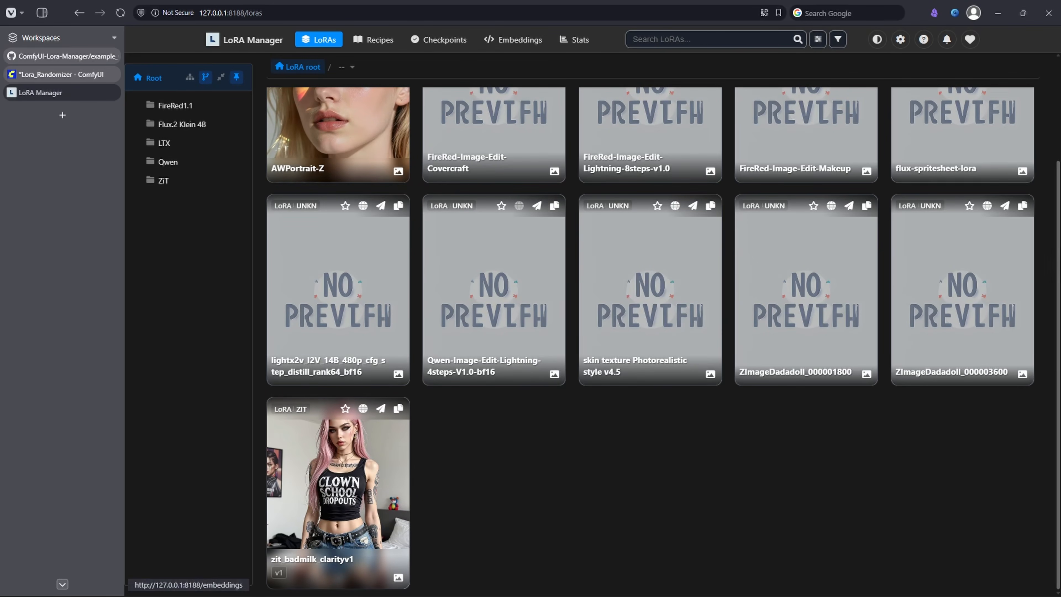
# Switch to ComfyUI and look over the whole Lora_Randomizer workflow, from the randomizer nodes to the image preview.
pyautogui.hotkey('ctrl', 'Tab')
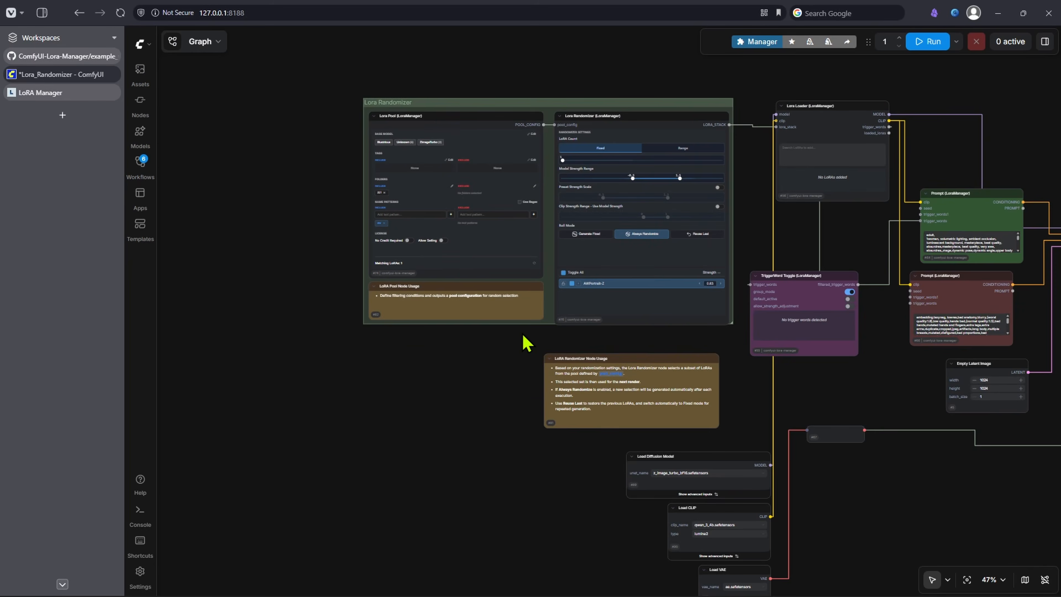
pyautogui.scroll(-3, 873, 428)
pyautogui.moveTo(892, 427); pyautogui.dragTo(540, 349)
pyautogui.scroll(-3, 540, 346)
pyautogui.moveTo(514, 410); pyautogui.dragTo(575, 385)
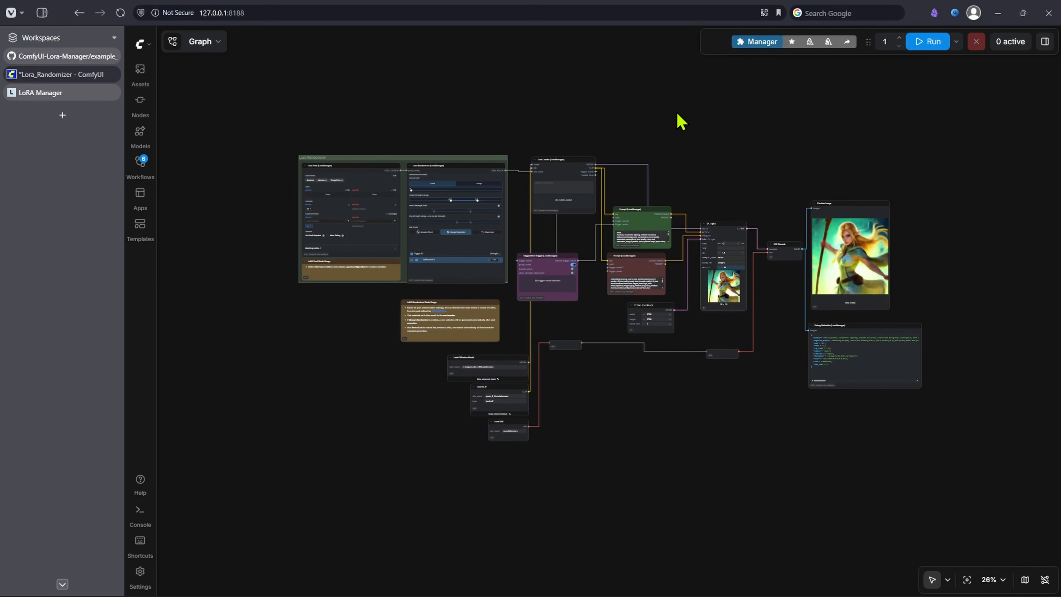
pyautogui.scroll(1, 70, 280)
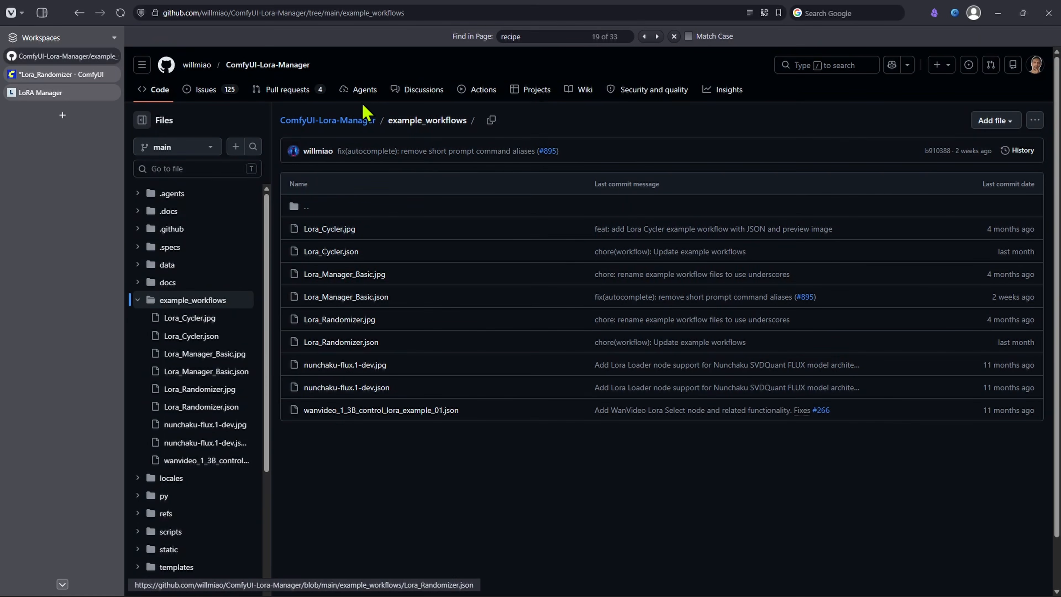
# Open the main page of the ComfyUI-Lora-Manager repository on GitHub and skim it.
pyautogui.click(283, 73)
pyautogui.scroll(-2, 21, 271)
pyautogui.scroll(3, 706, 474)
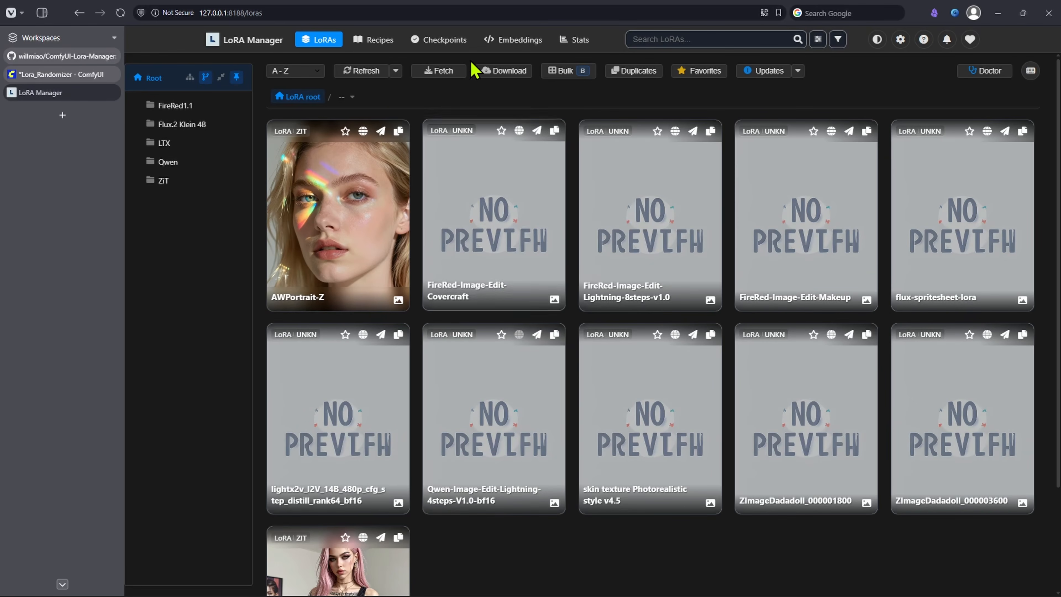
# Switch back to LoRA Manager and review the root folder's LoRA cards down to zit_badmilk_clarityv1.
pyautogui.click(444, 79)
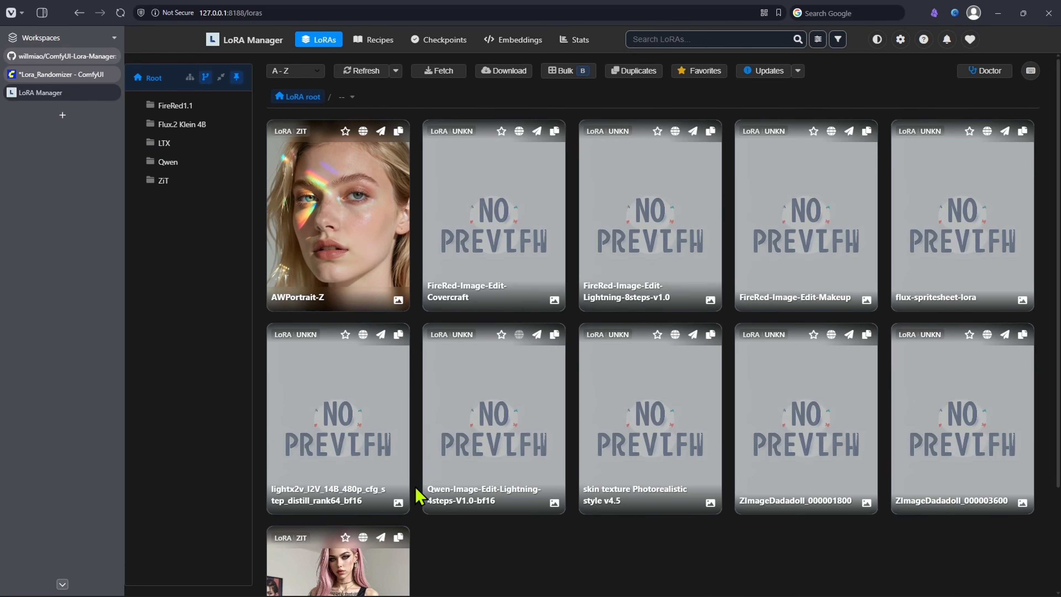
pyautogui.scroll(-3, 438, 491)
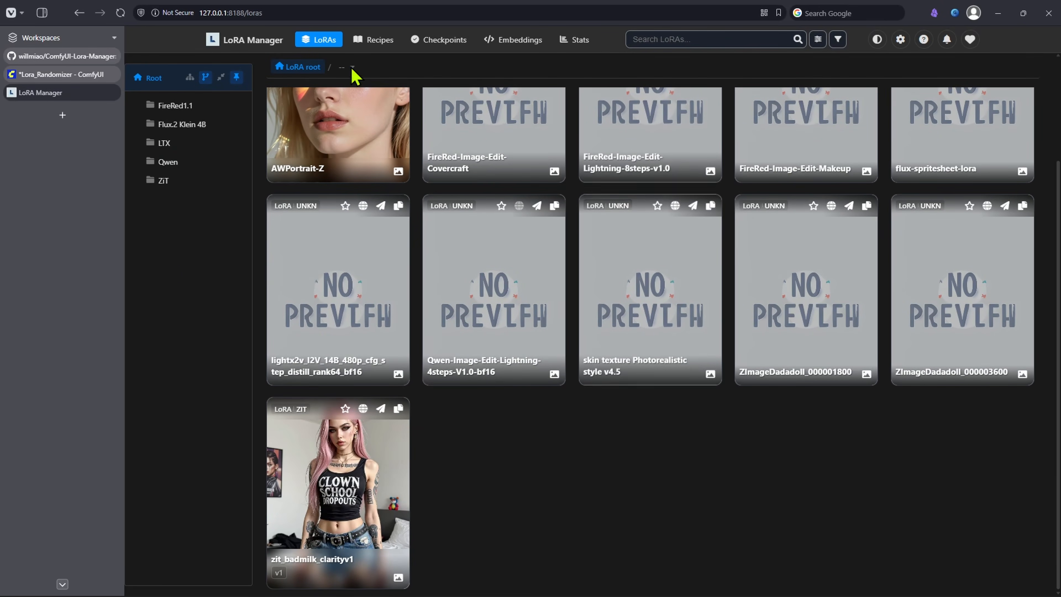
pyautogui.scroll(3, 777, 303)
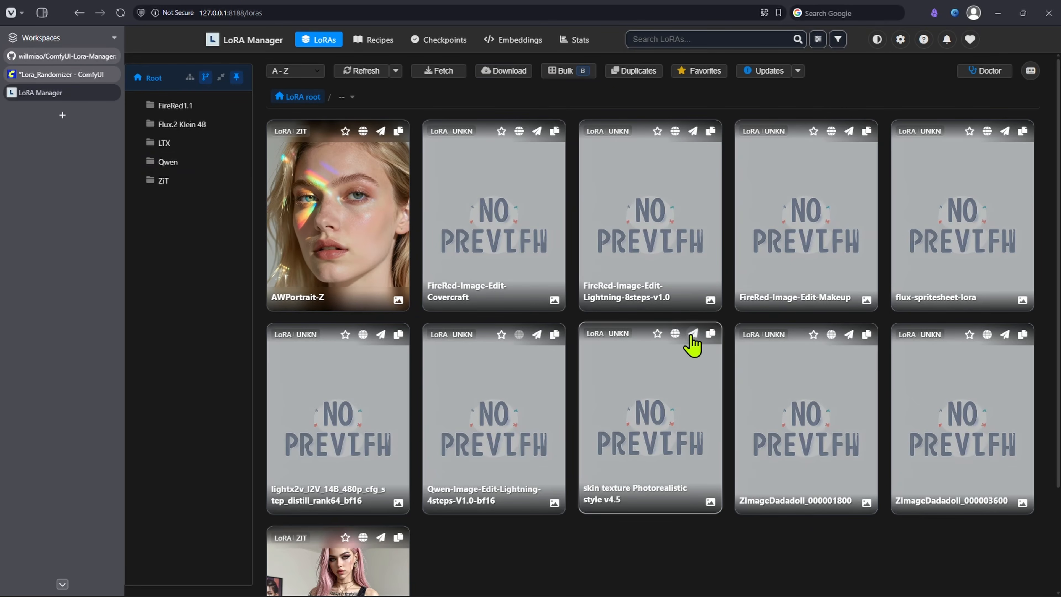